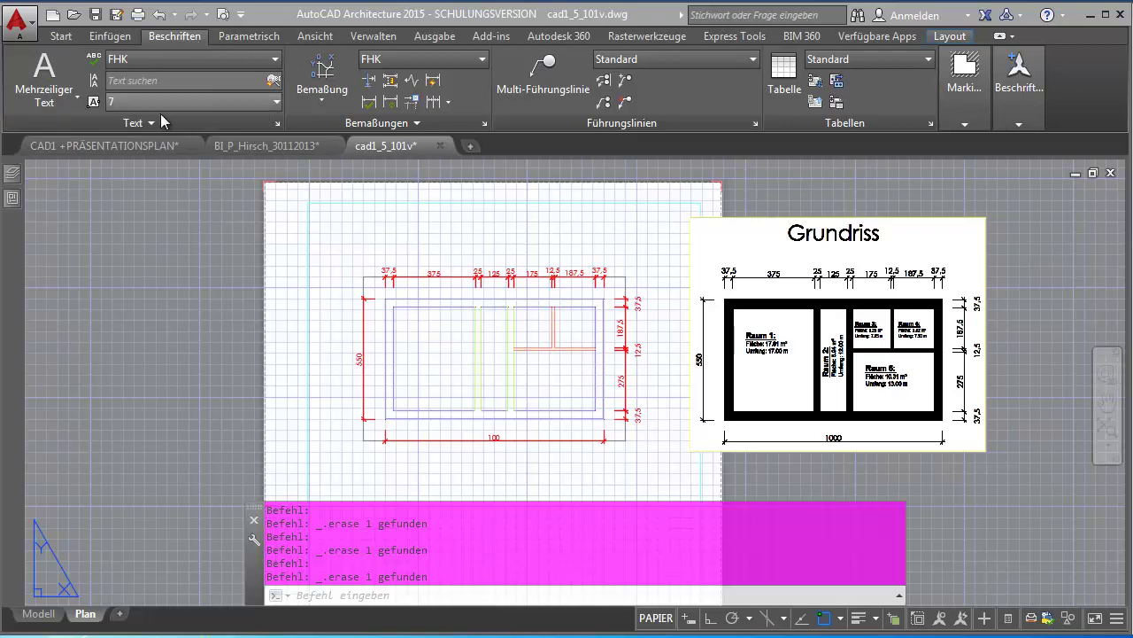
# Open the text style settings and check the FHK style's Century Gothic font style options
pyautogui.click(280, 126)
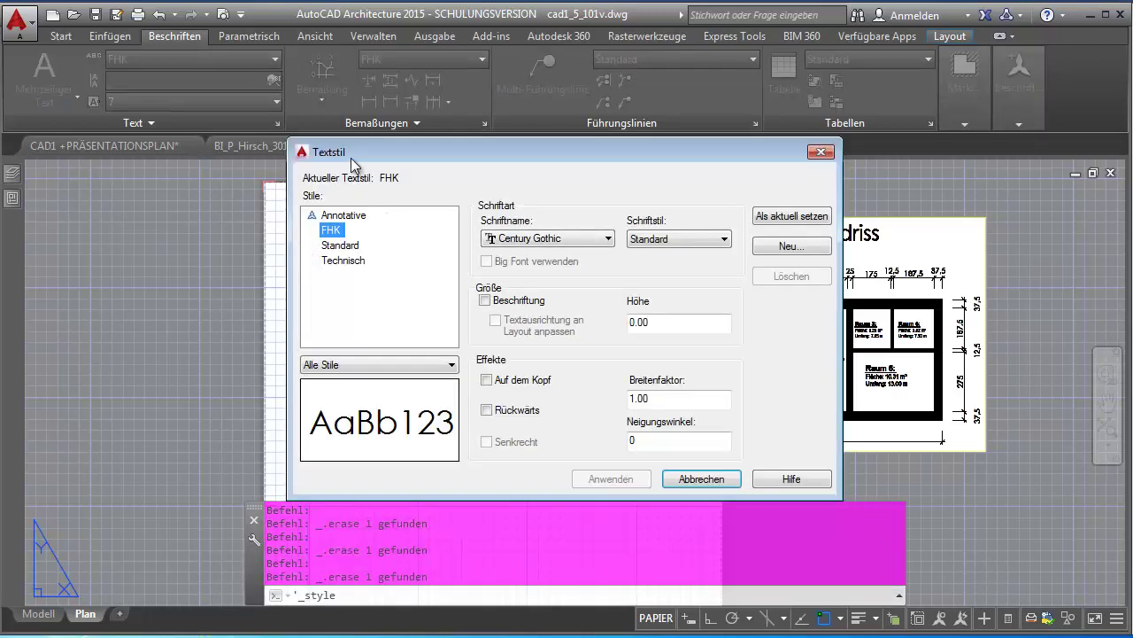
pyautogui.moveTo(386, 151); pyautogui.dragTo(259, 118)
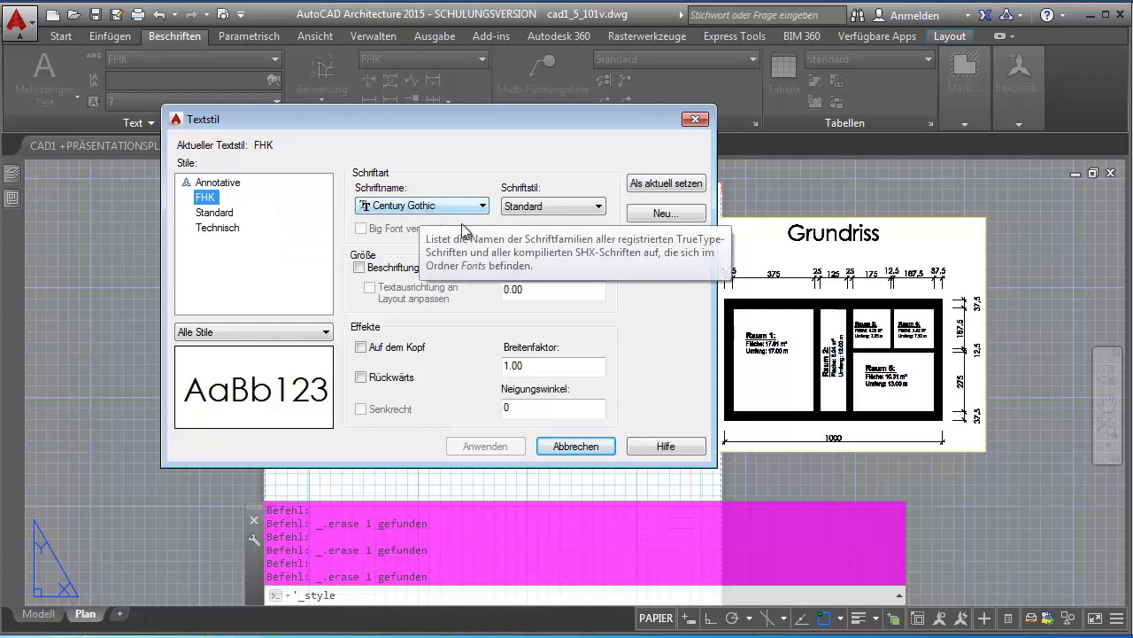
pyautogui.click(543, 206)
pyautogui.click(531, 256)
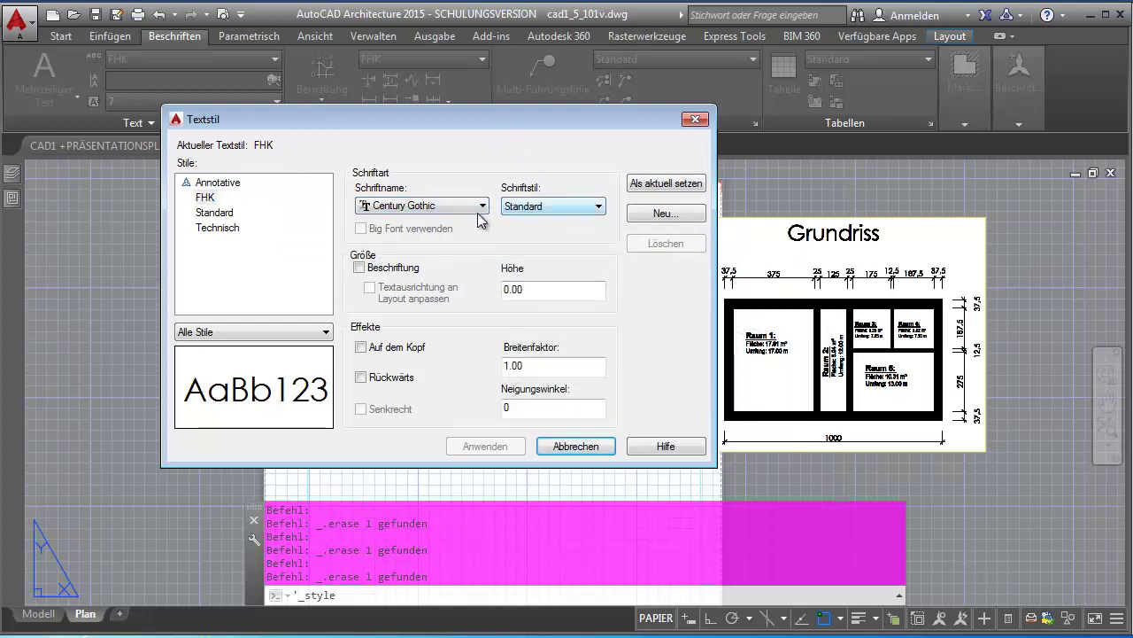
pyautogui.click(520, 211)
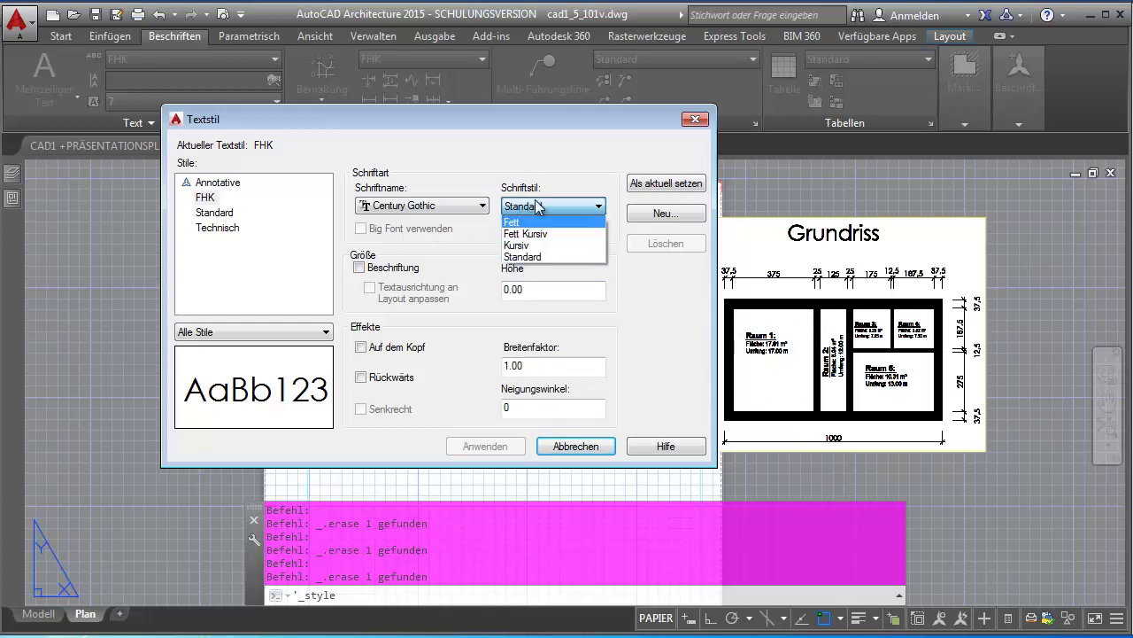
pyautogui.click(520, 207)
pyautogui.moveTo(216, 186)
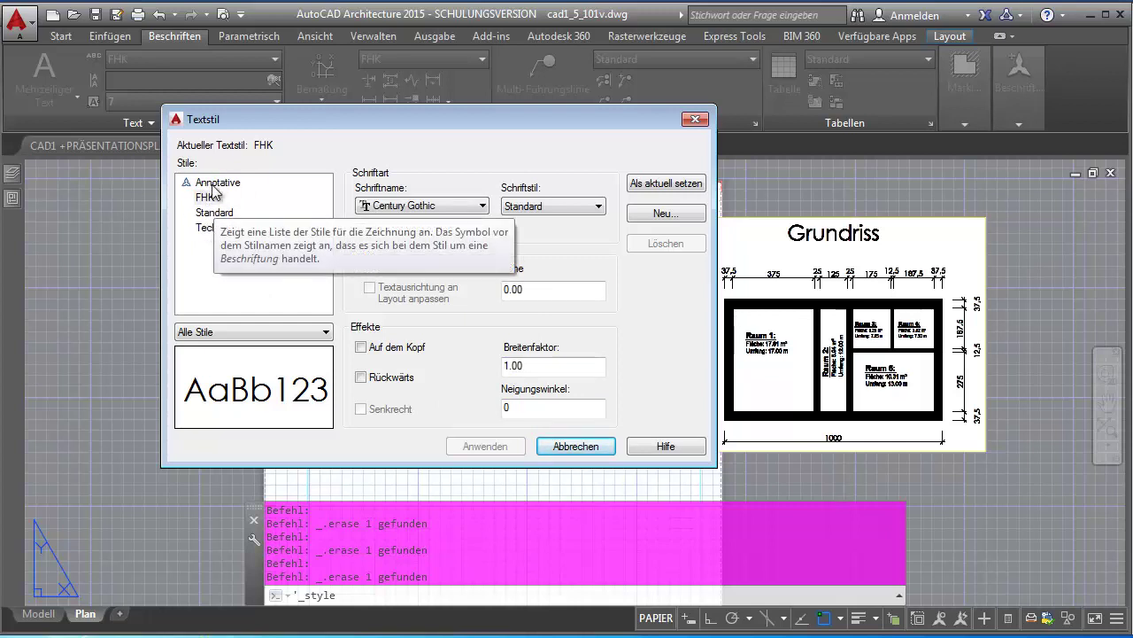
# Compare the Annotative, FHK, Standard and Technisch text styles
pyautogui.click(209, 184)
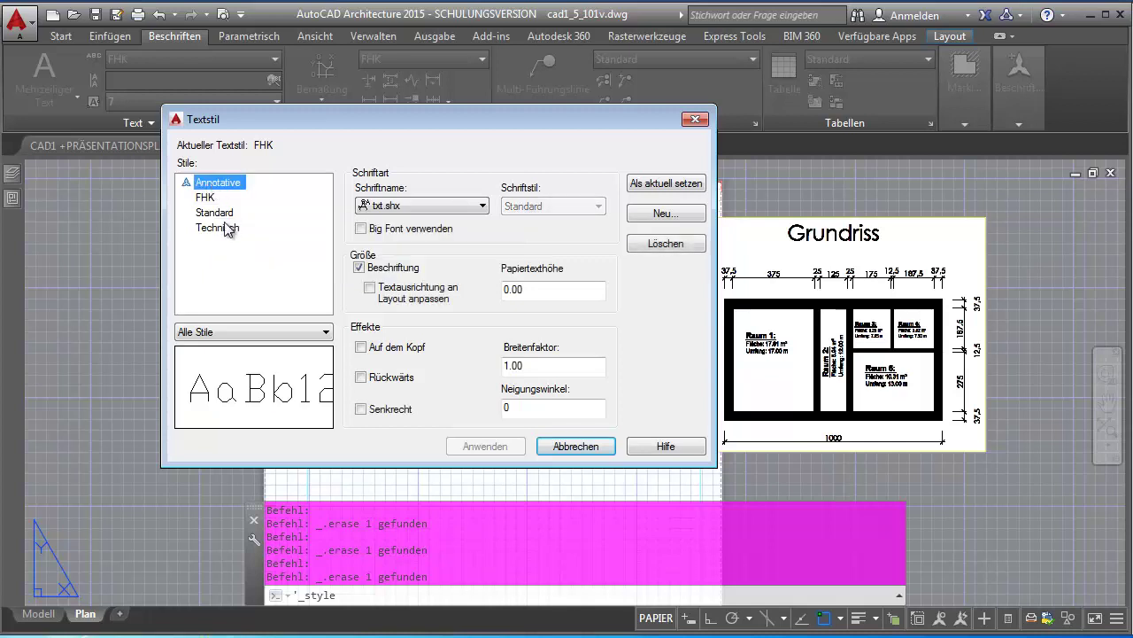
pyautogui.click(202, 197)
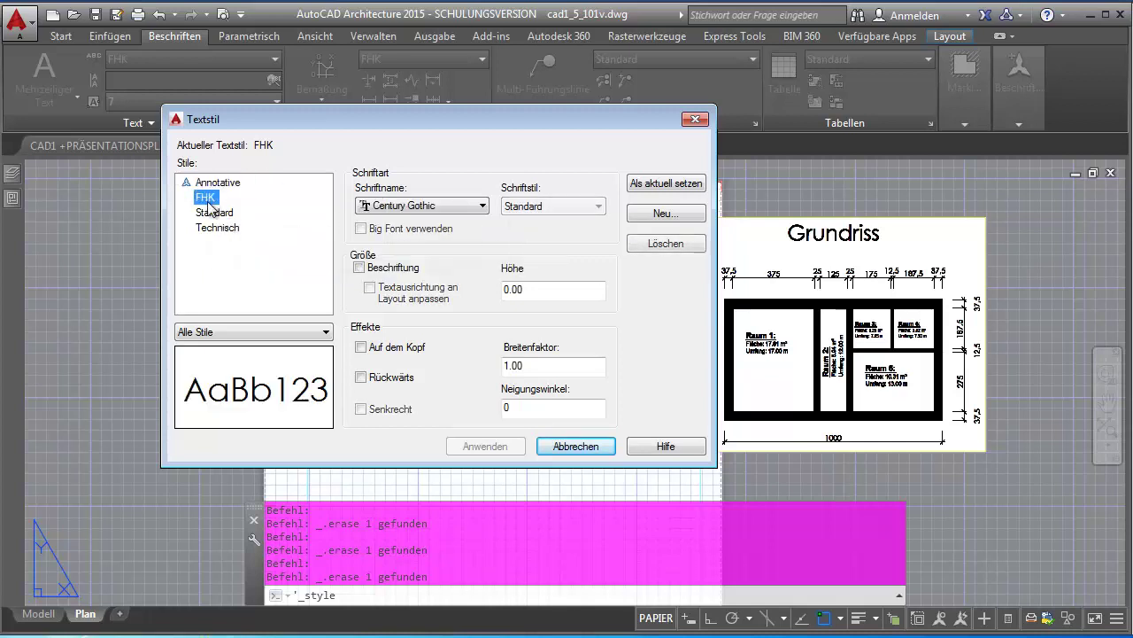
pyautogui.click(211, 212)
pyautogui.click(217, 227)
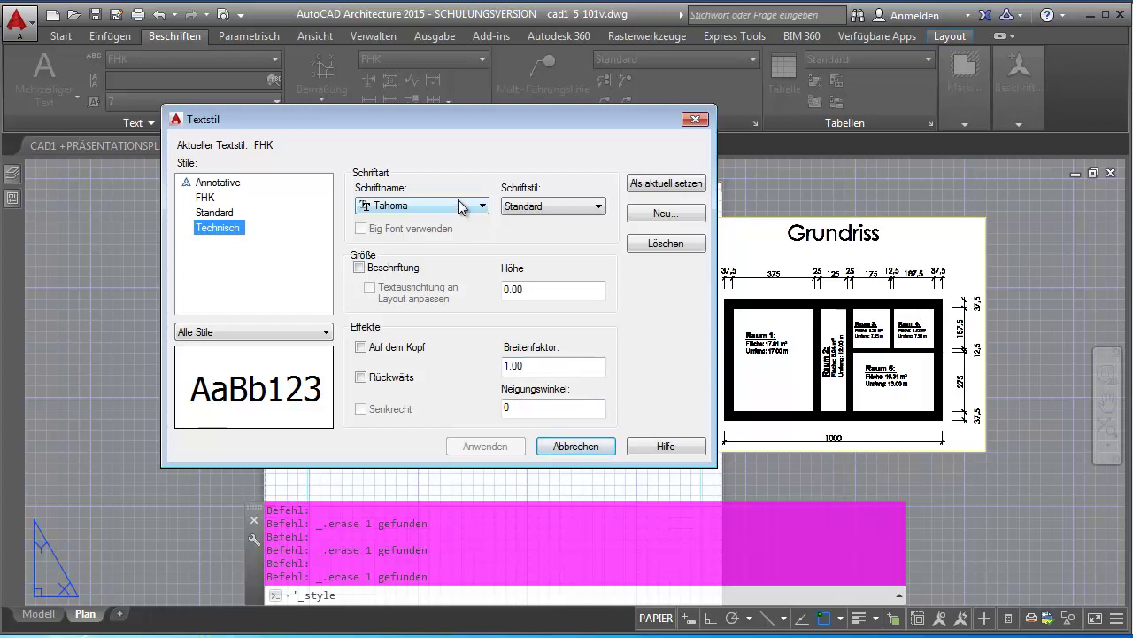
pyautogui.click(218, 182)
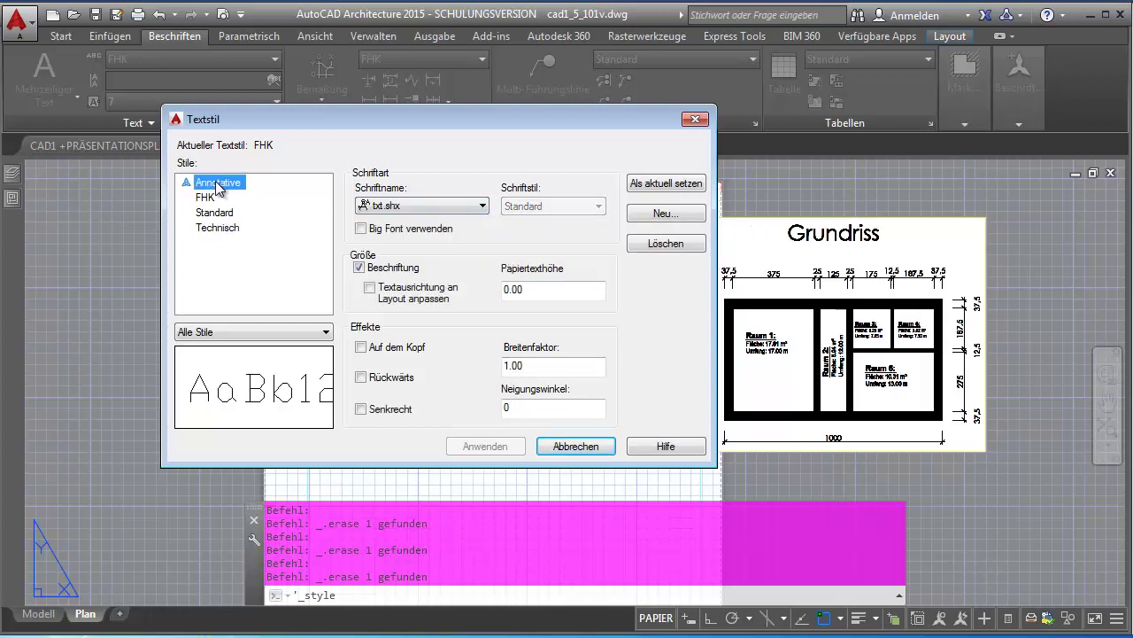
pyautogui.click(206, 198)
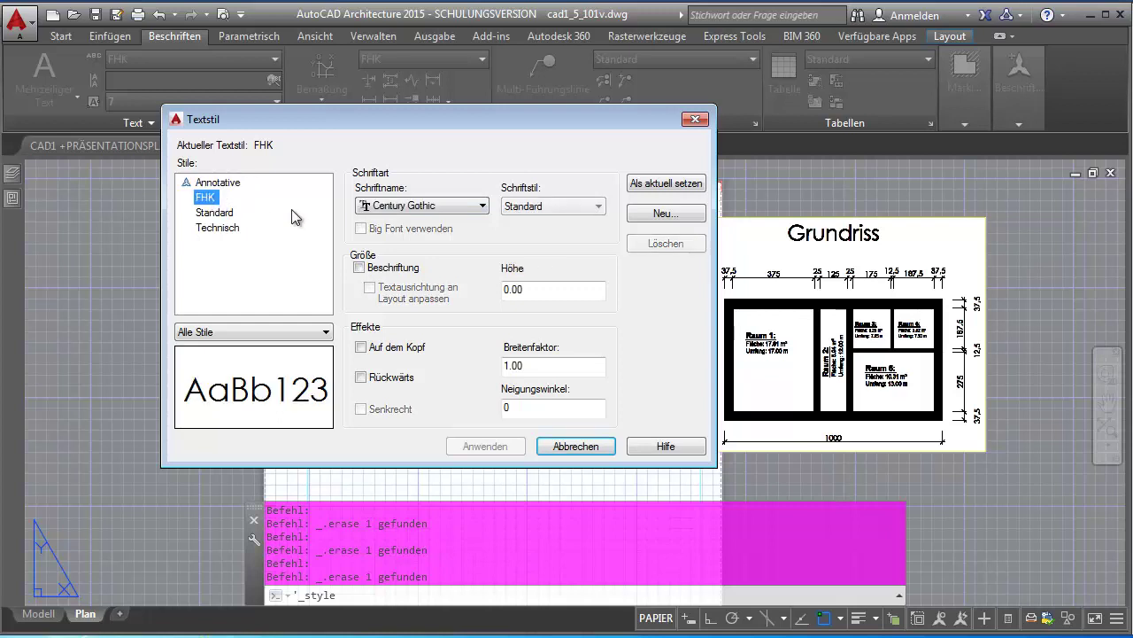
# Check the font lists for FHK and Annotative, keep txt.shx, and cancel the dialog
pyautogui.click(395, 209)
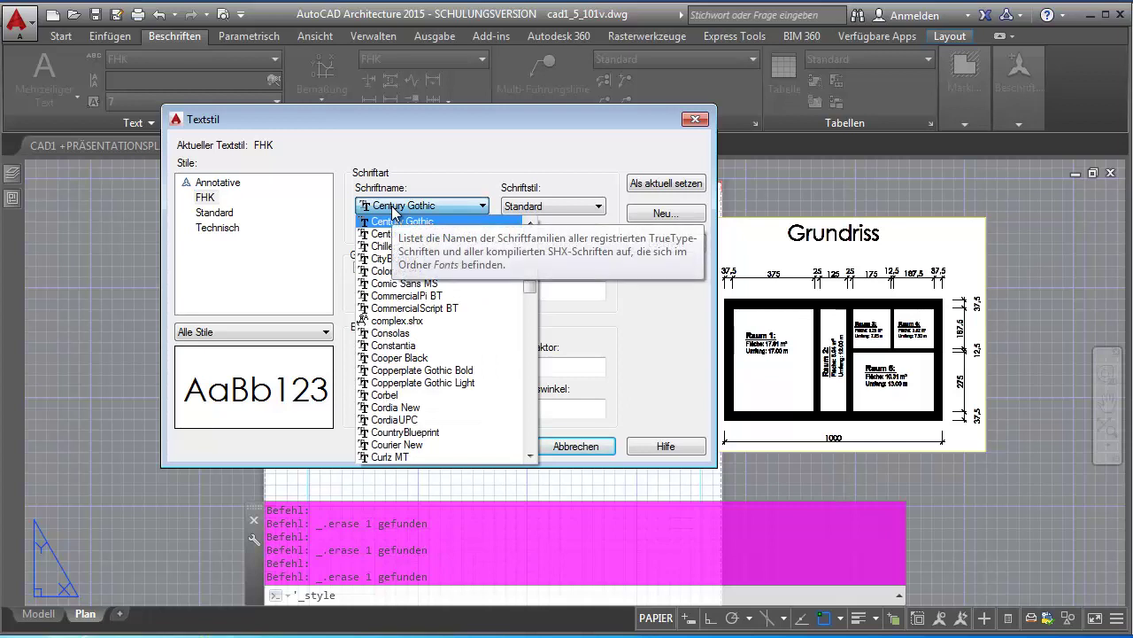
pyautogui.click(222, 184)
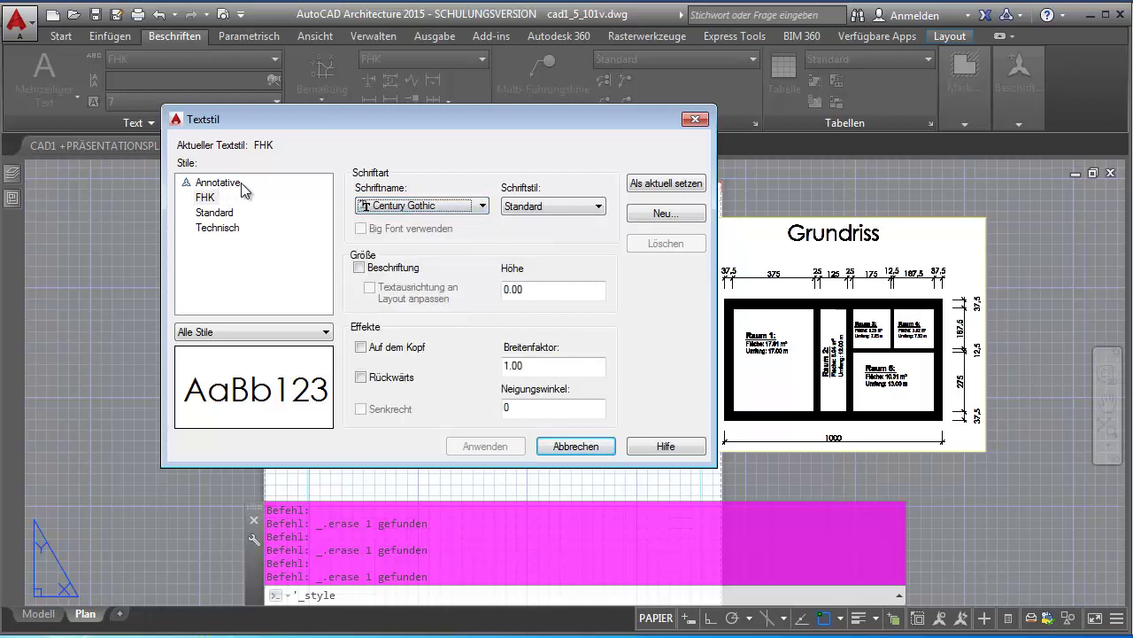
pyautogui.click(244, 184)
pyautogui.click(445, 204)
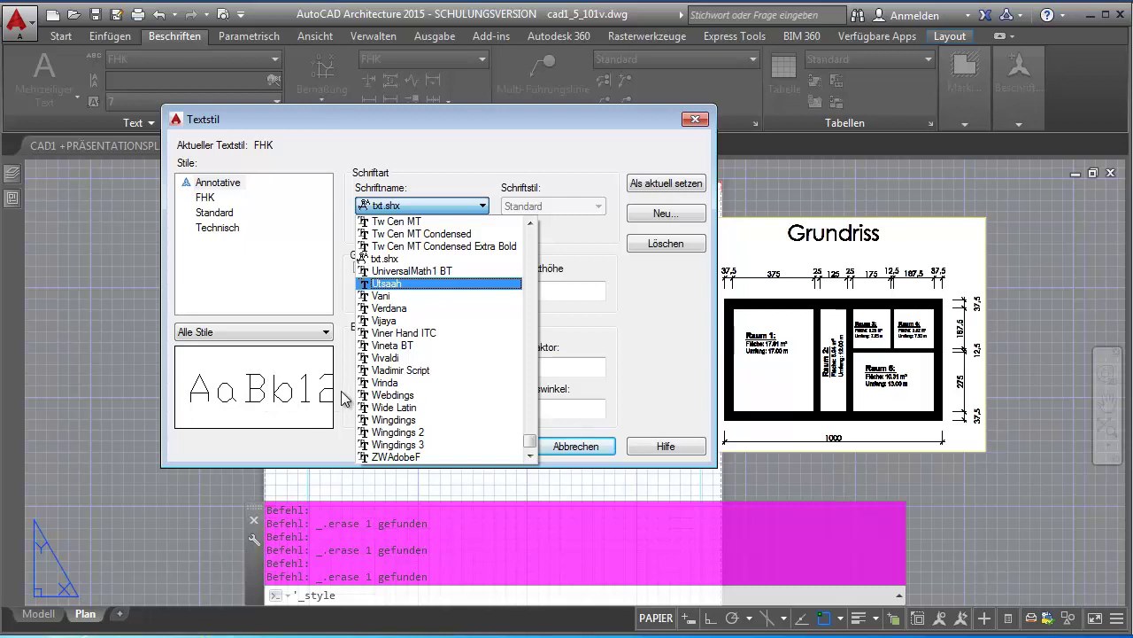
pyautogui.click(390, 259)
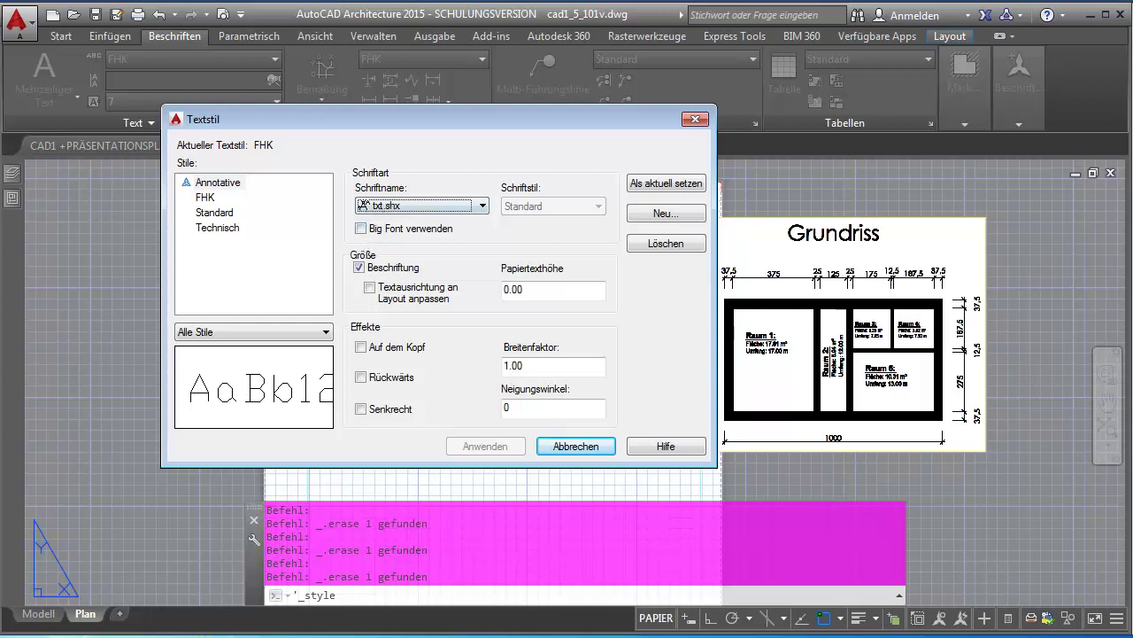
pyautogui.click(398, 205)
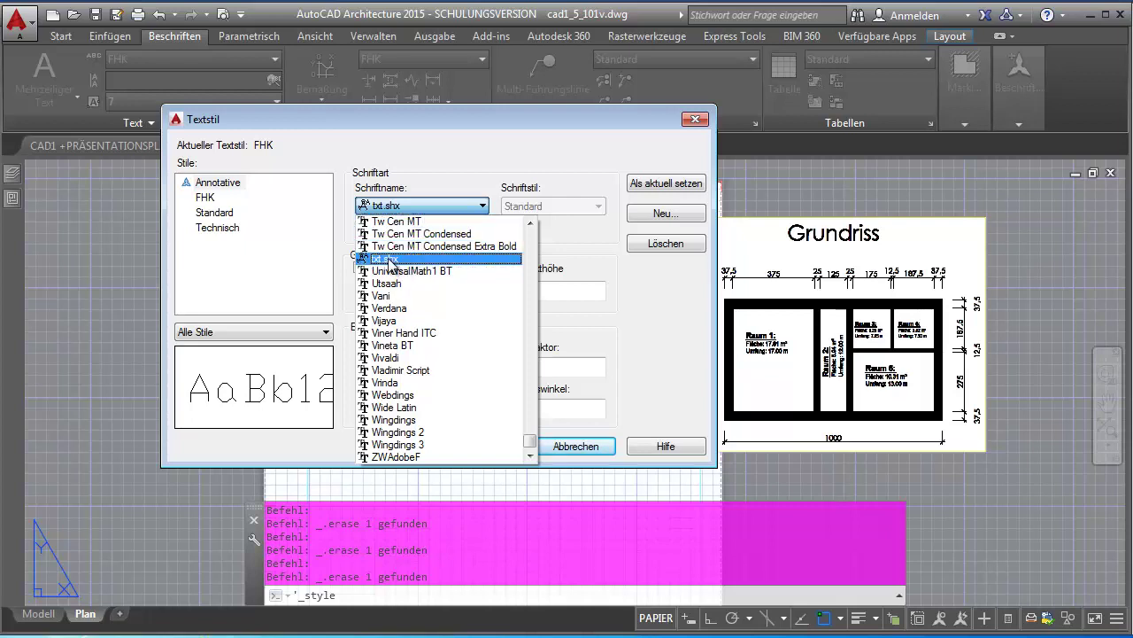
pyautogui.click(578, 255)
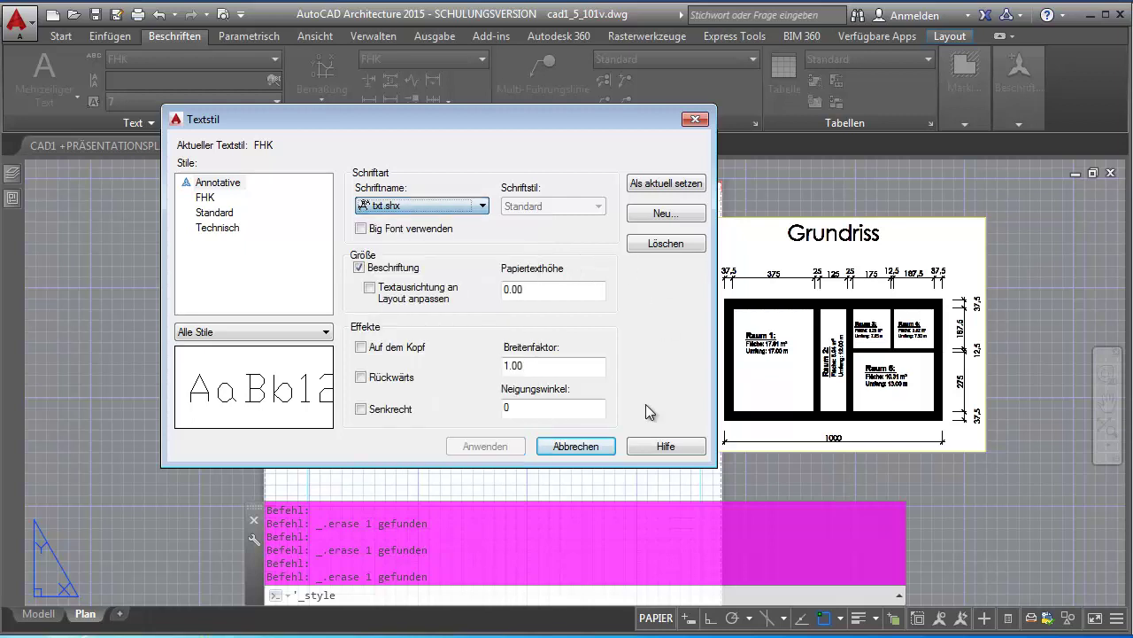
pyautogui.click(575, 447)
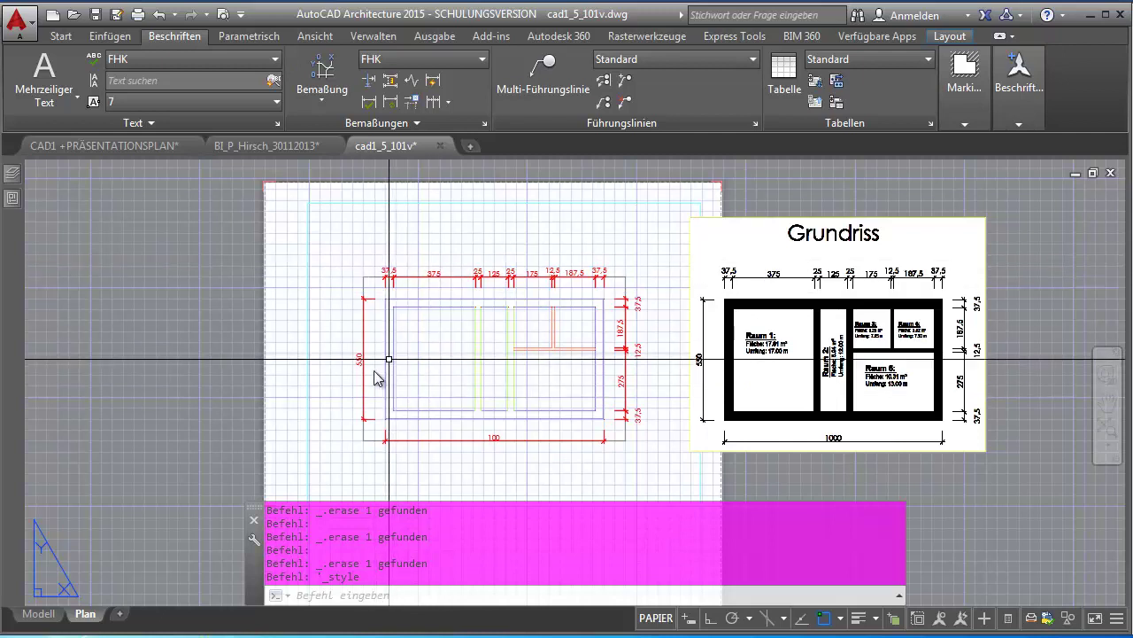
# In model space, apply the Beschriftung layer state to make LA_TX current, then go back to Plan
pyautogui.click(39, 614)
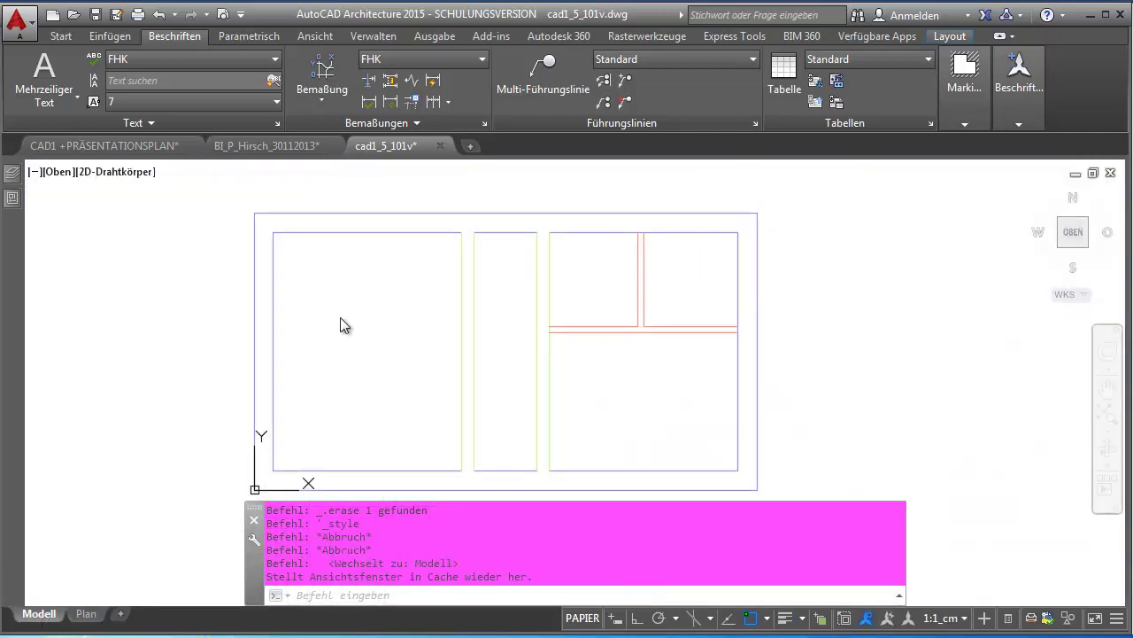
pyautogui.click(62, 36)
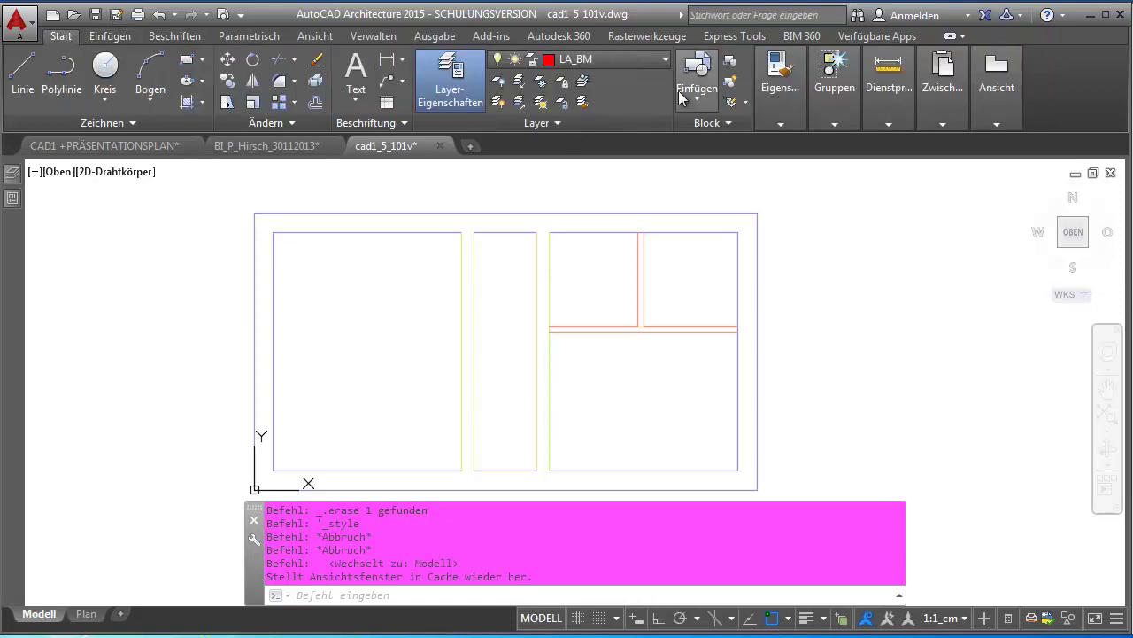
pyautogui.click(561, 124)
pyautogui.click(551, 141)
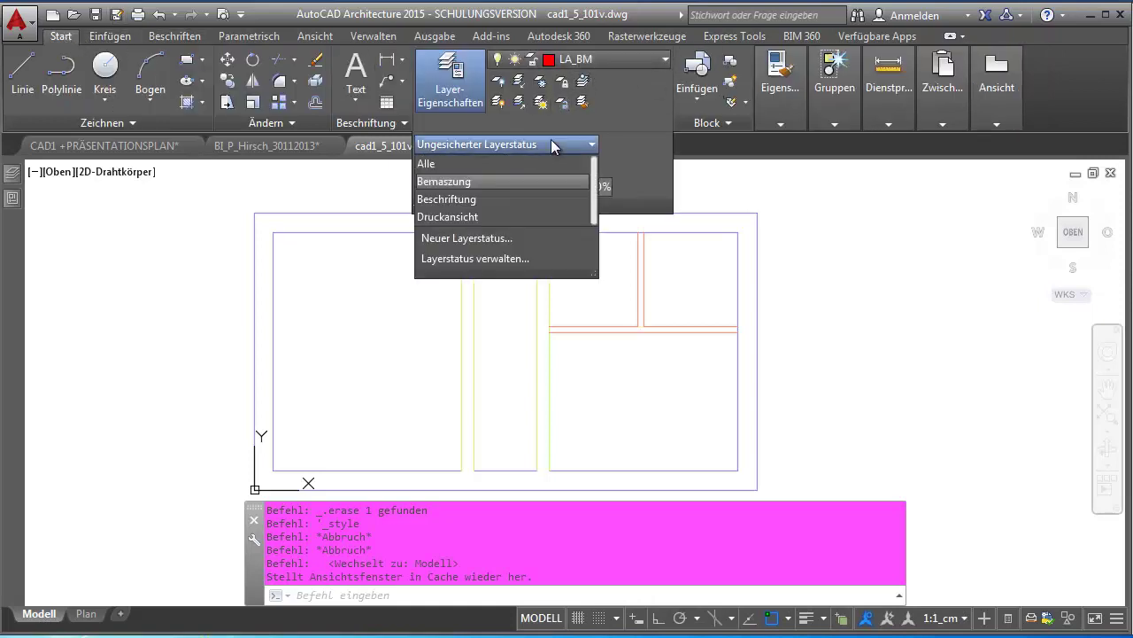
pyautogui.click(455, 200)
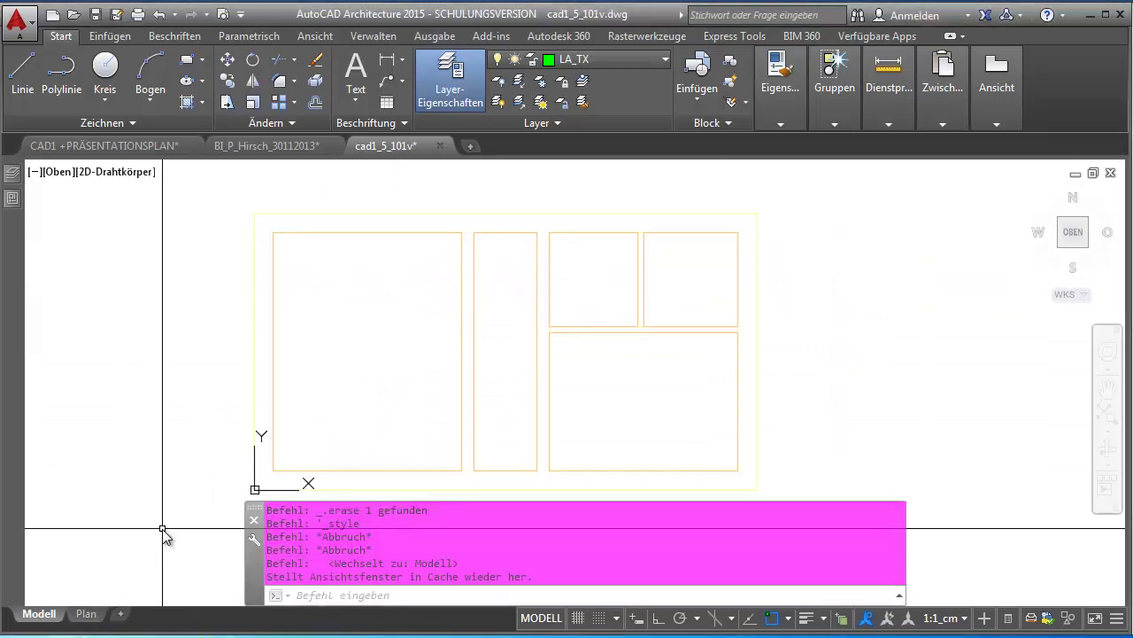
pyautogui.click(85, 614)
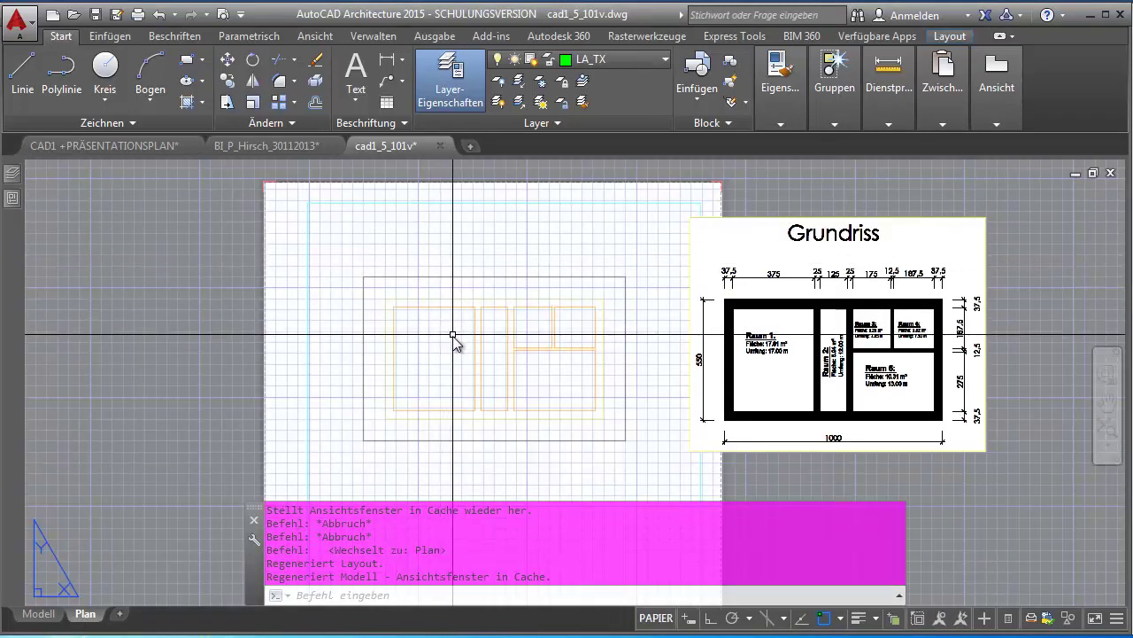
# Zoom into the viewport and show the text type choices on the Beschriften tab
pyautogui.scroll(4, 453, 335)
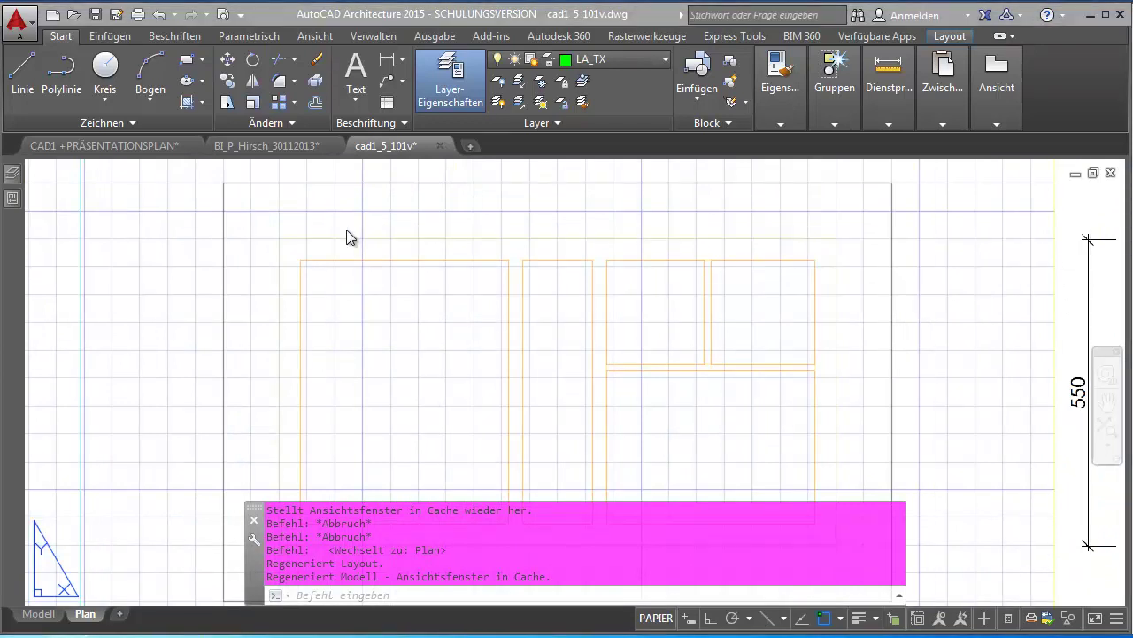
pyautogui.click(160, 37)
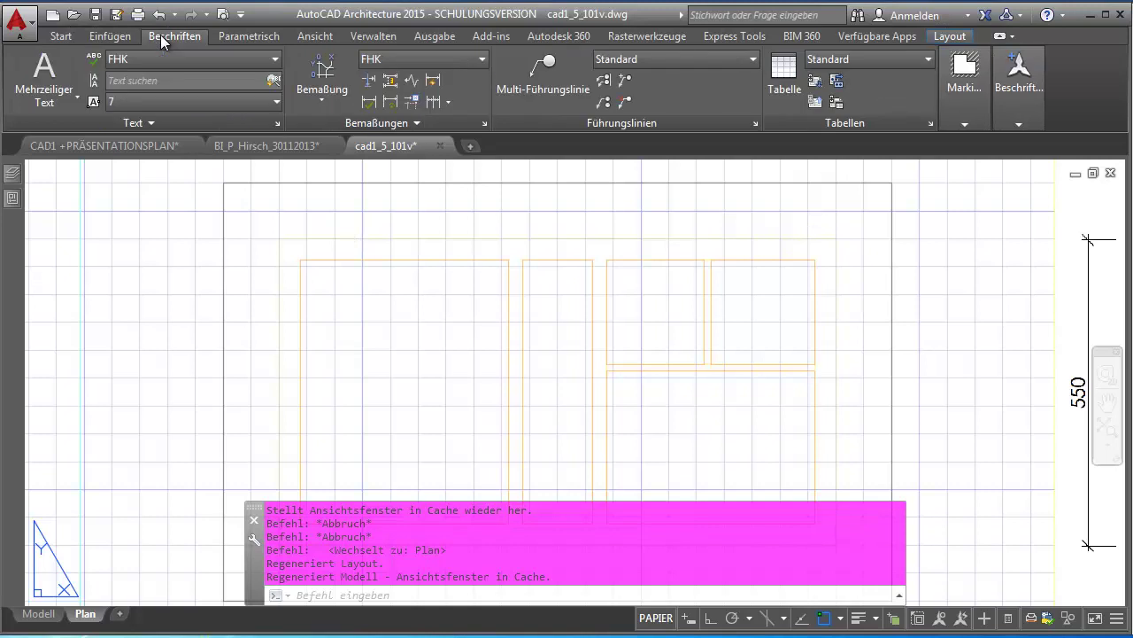
pyautogui.click(75, 102)
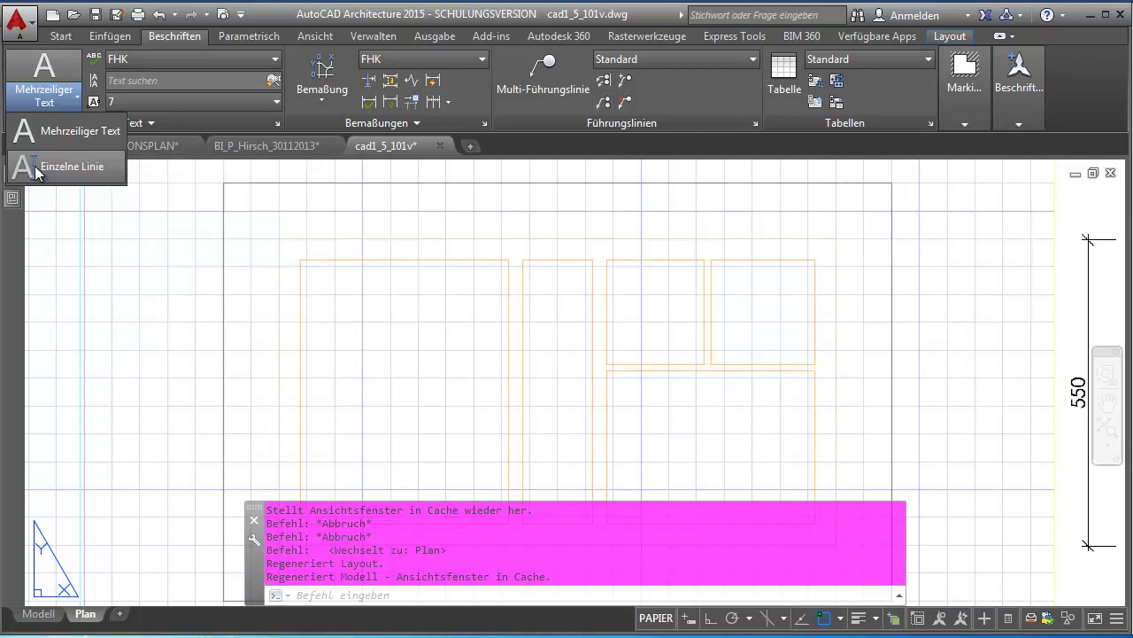
# Place single-line texts Hallo, Hallo 2 and Hallo 3 above the plan at height 7, rotation 0
pyautogui.click(42, 168)
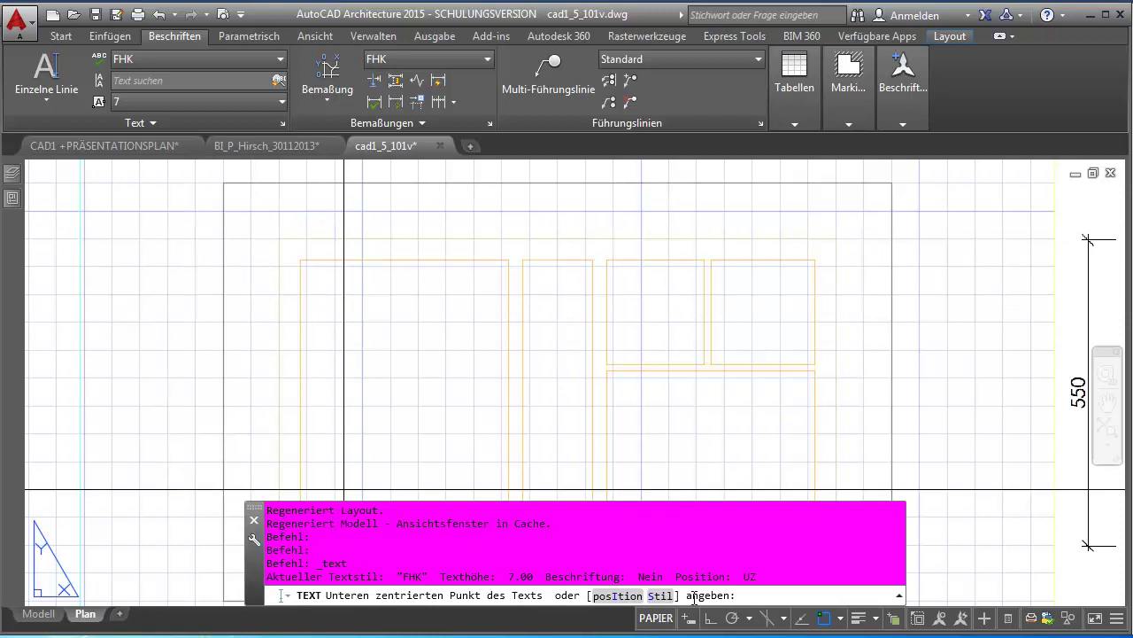
pyautogui.scroll(-2, 494, 367)
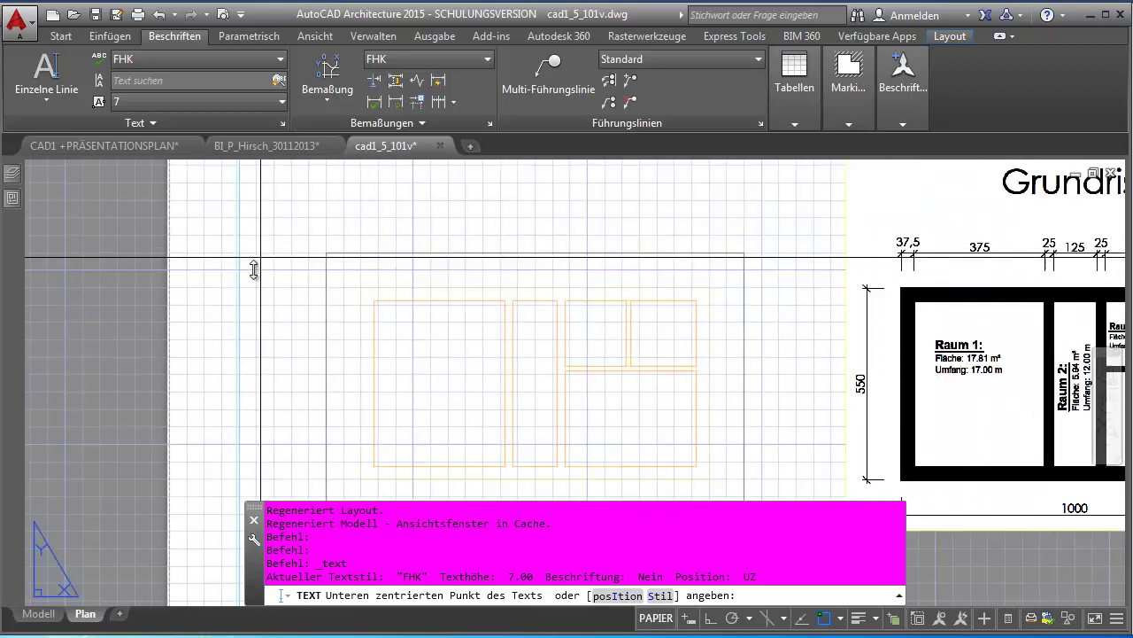
pyautogui.click(348, 202)
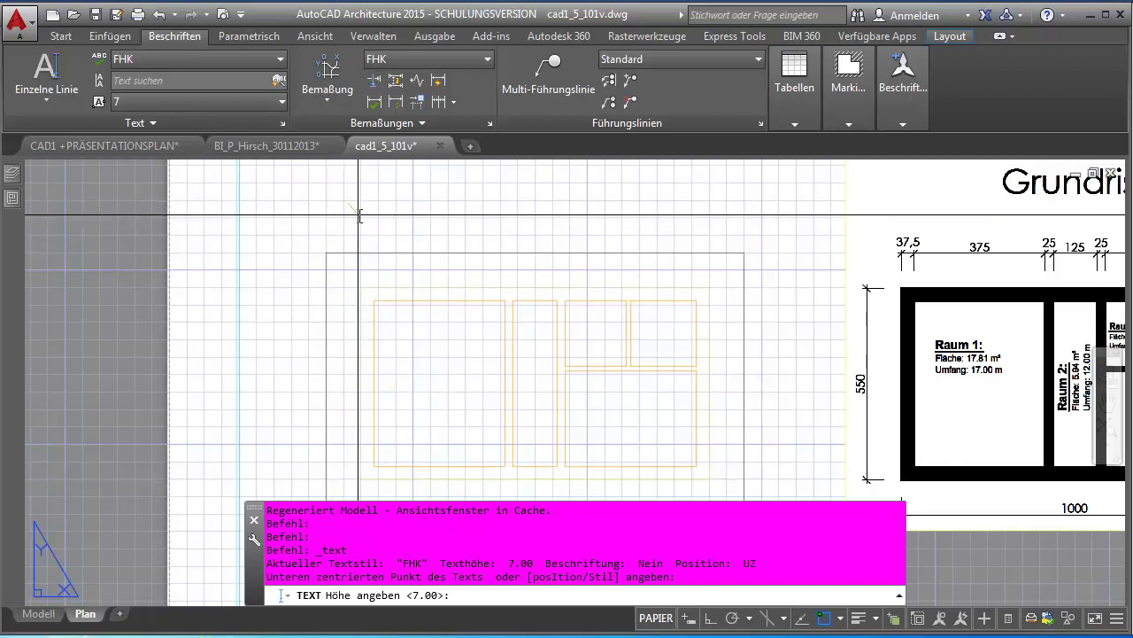
pyautogui.press('Return')
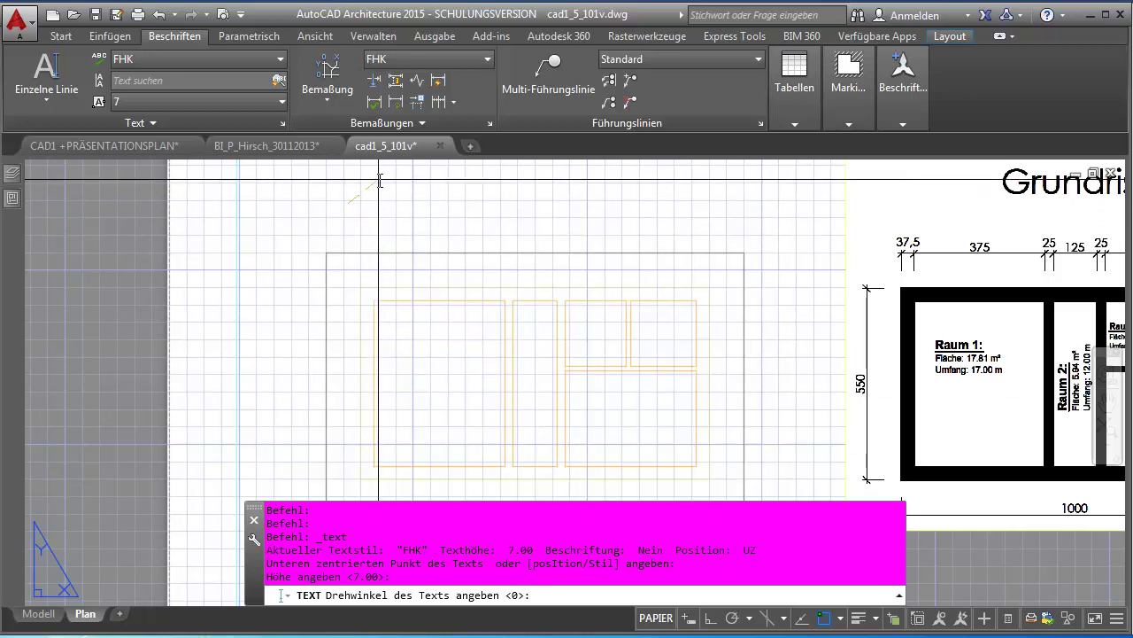
pyautogui.press('Return')
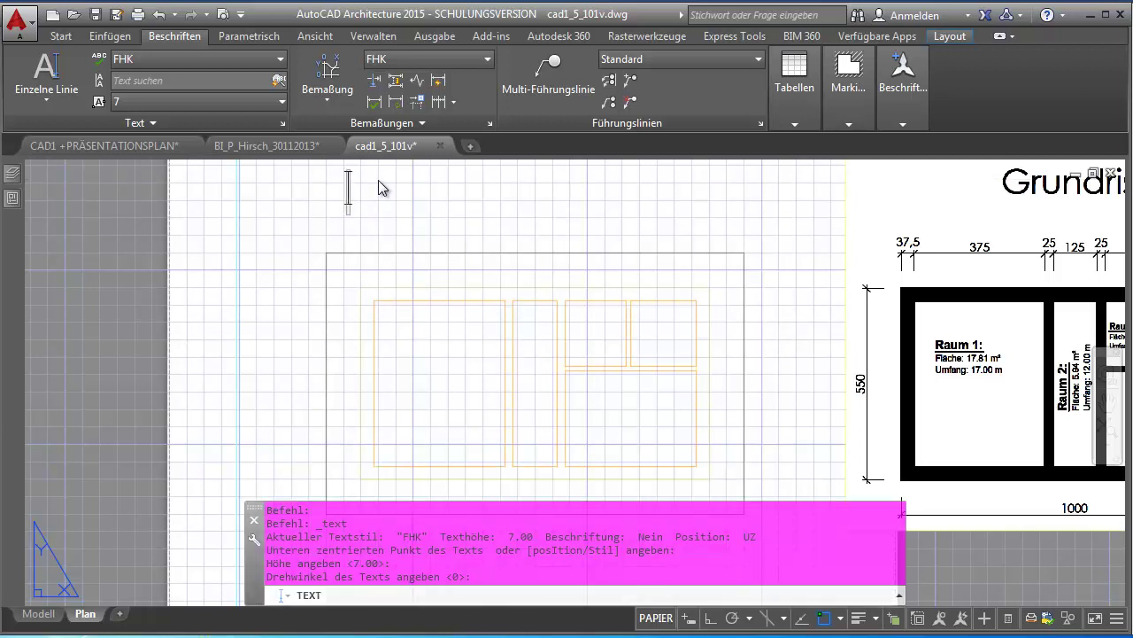
pyautogui.write('Hallo')
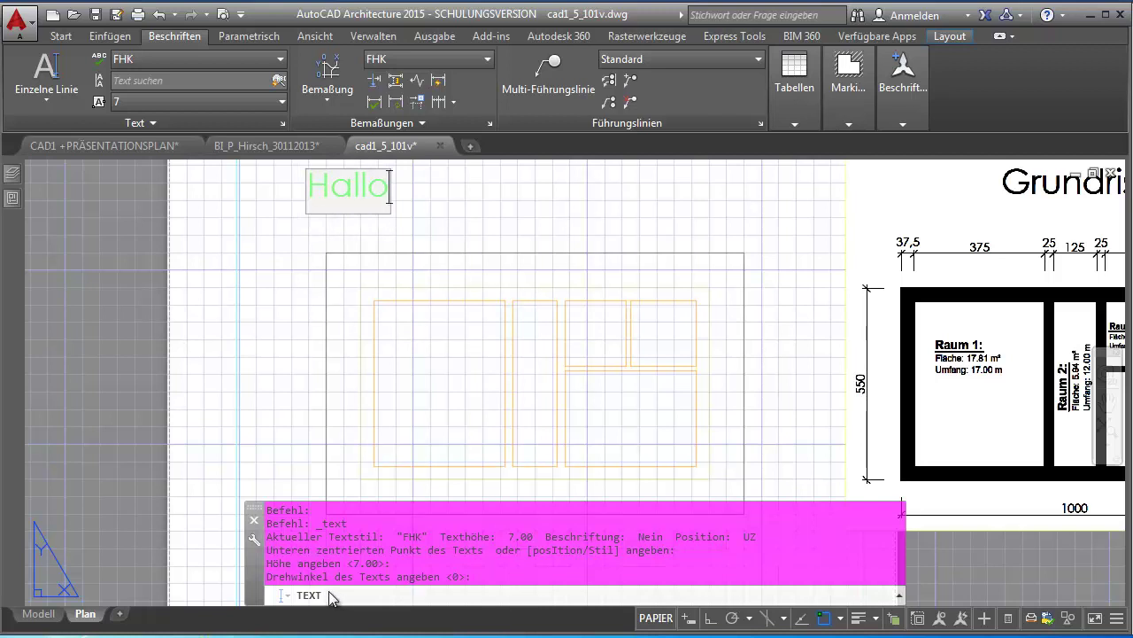
pyautogui.press('Return')
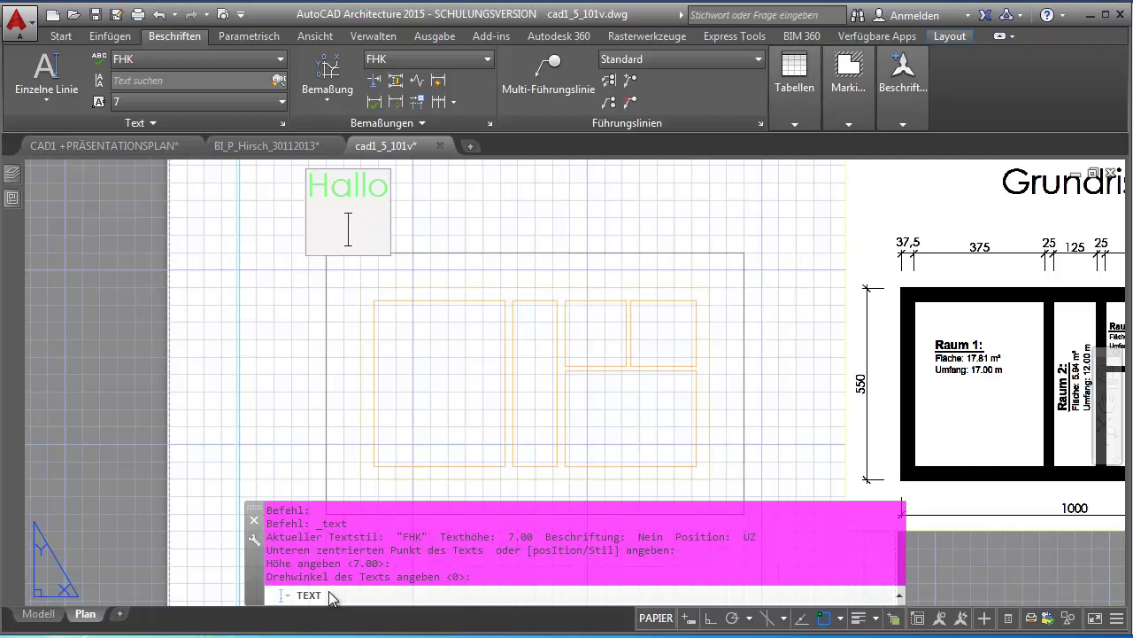
pyautogui.write('Hallo ')
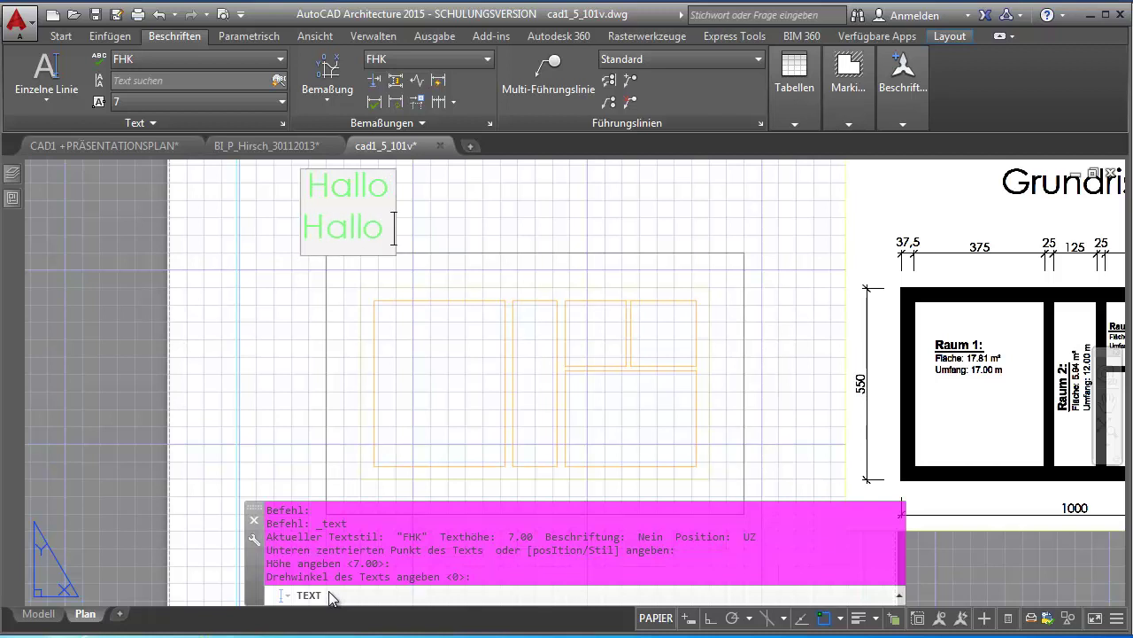
pyautogui.write('2')
pyautogui.press('Return')
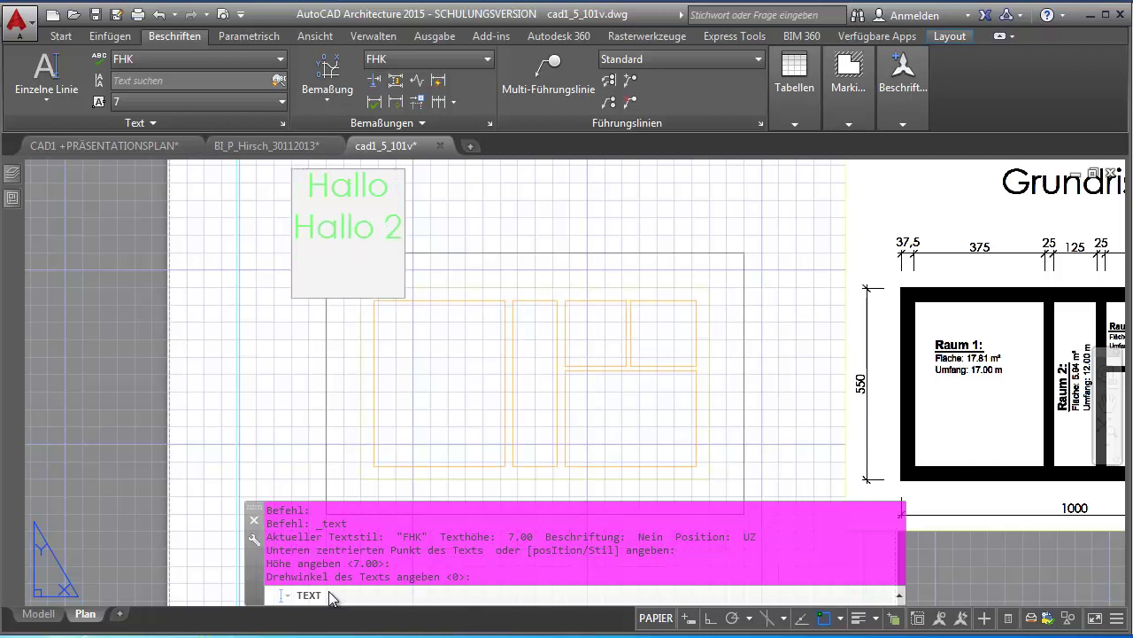
pyautogui.write('Hallo 3')
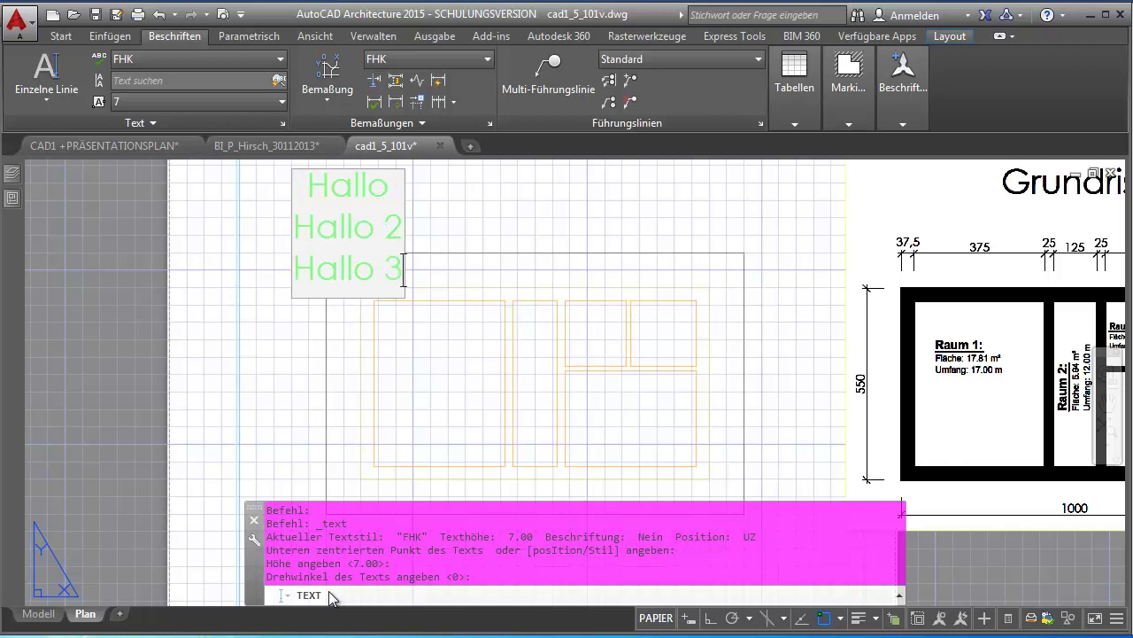
pyautogui.press('Return')
pyautogui.press('Return')
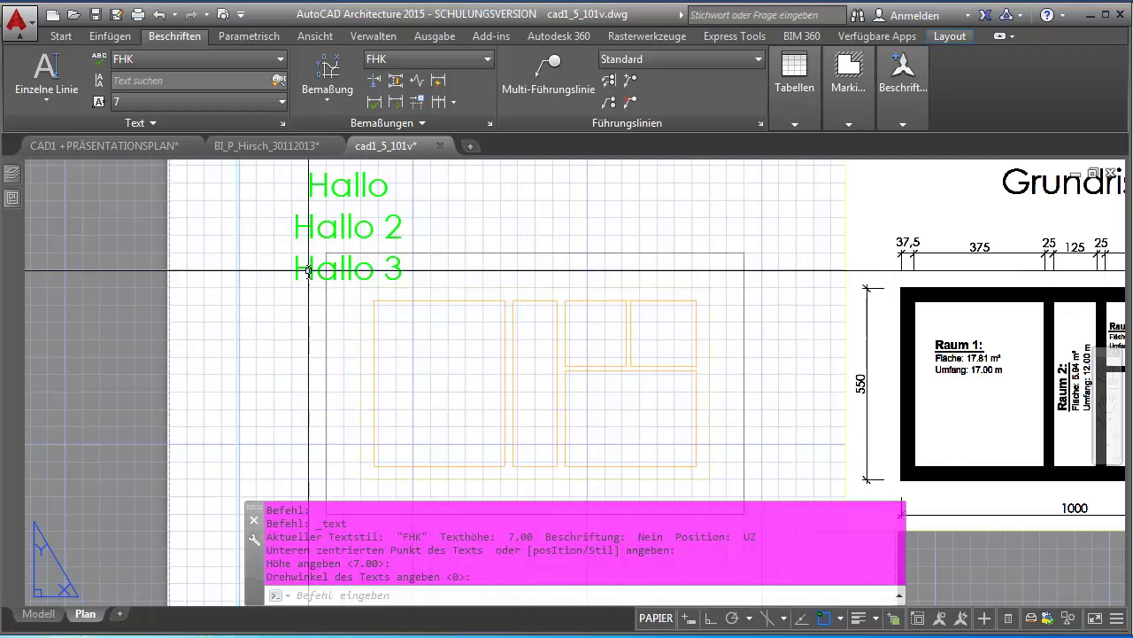
# Select only the Hallo 3 text and display its properties with Ctrl+1
pyautogui.click(309, 268)
pyautogui.click(312, 227)
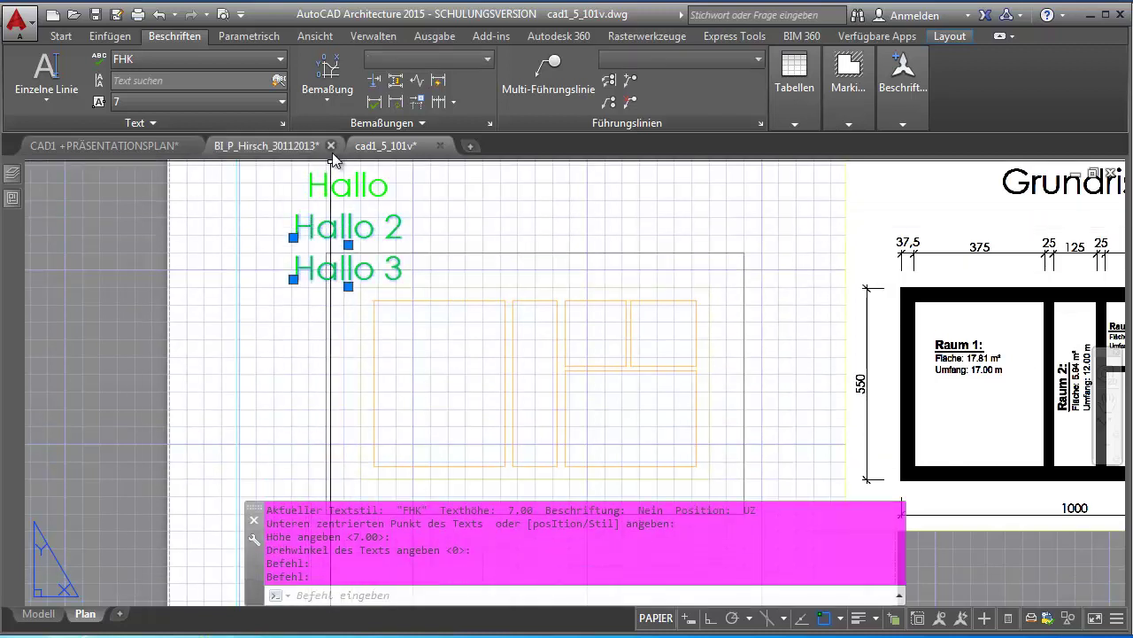
pyautogui.click(335, 186)
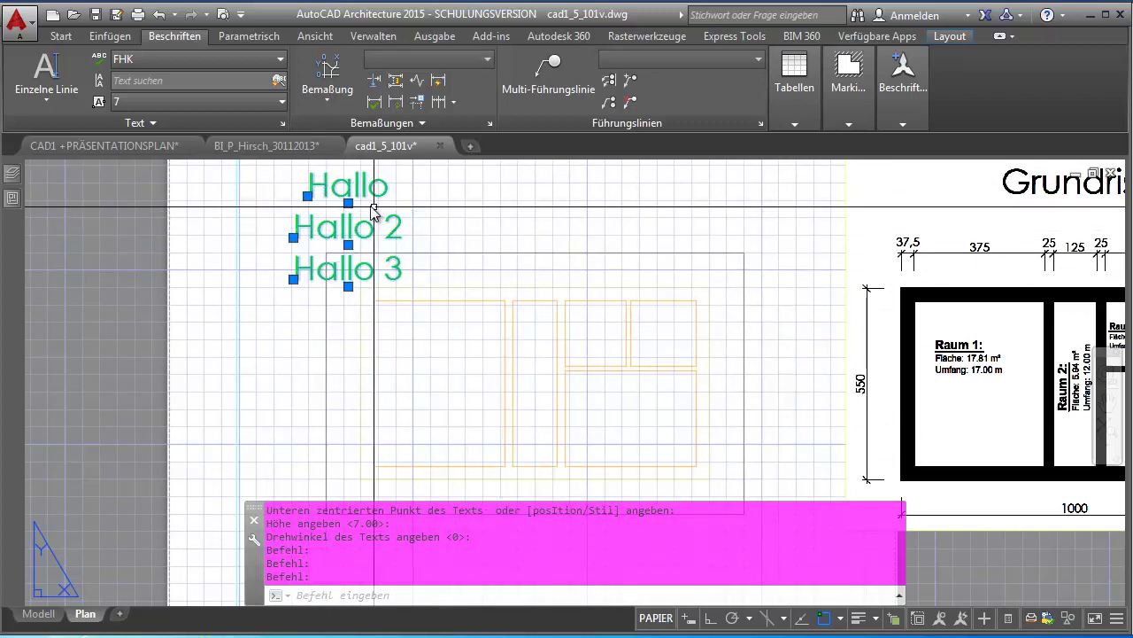
pyautogui.press('Escape')
pyautogui.click(343, 208)
pyautogui.press('Escape')
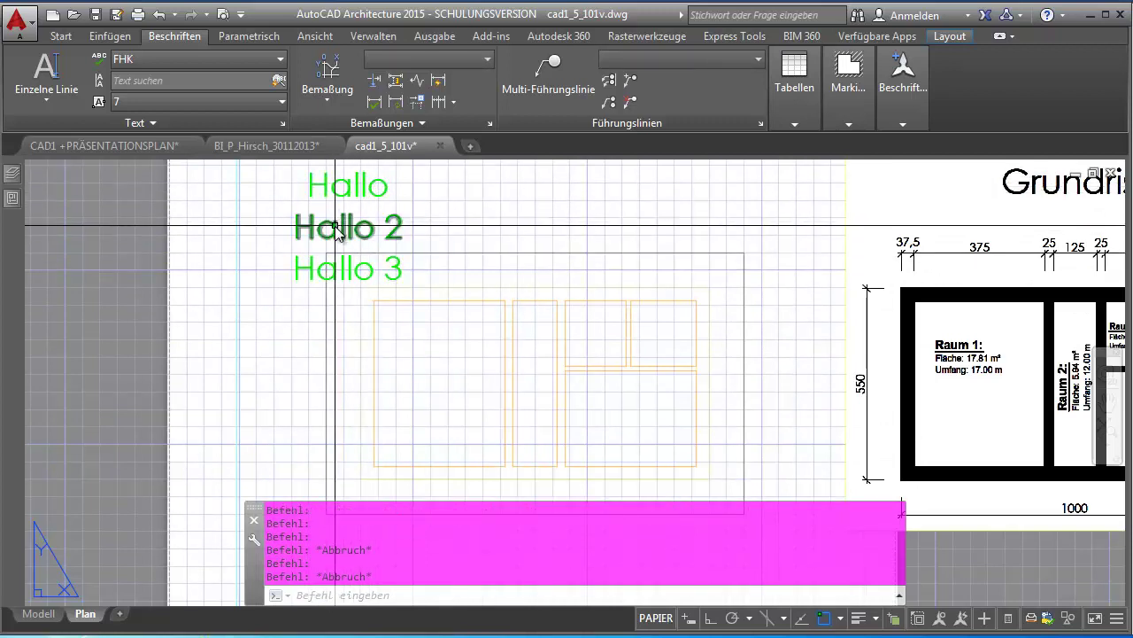
pyautogui.click(341, 227)
pyautogui.press('Escape')
pyautogui.click(320, 272)
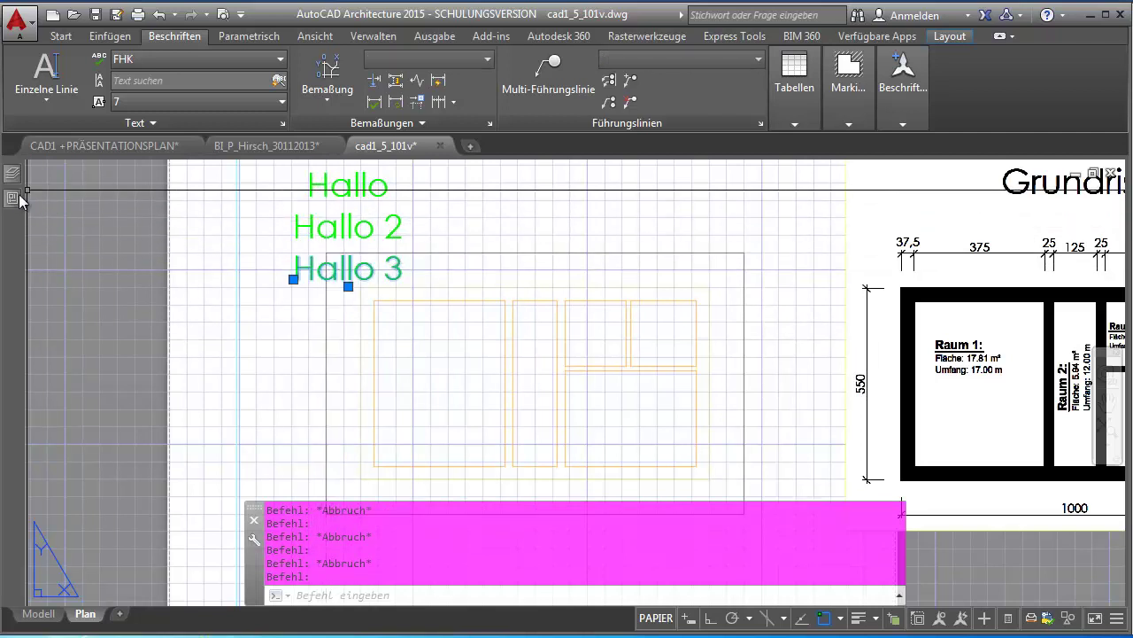
pyautogui.hotkey('ctrl', '1')
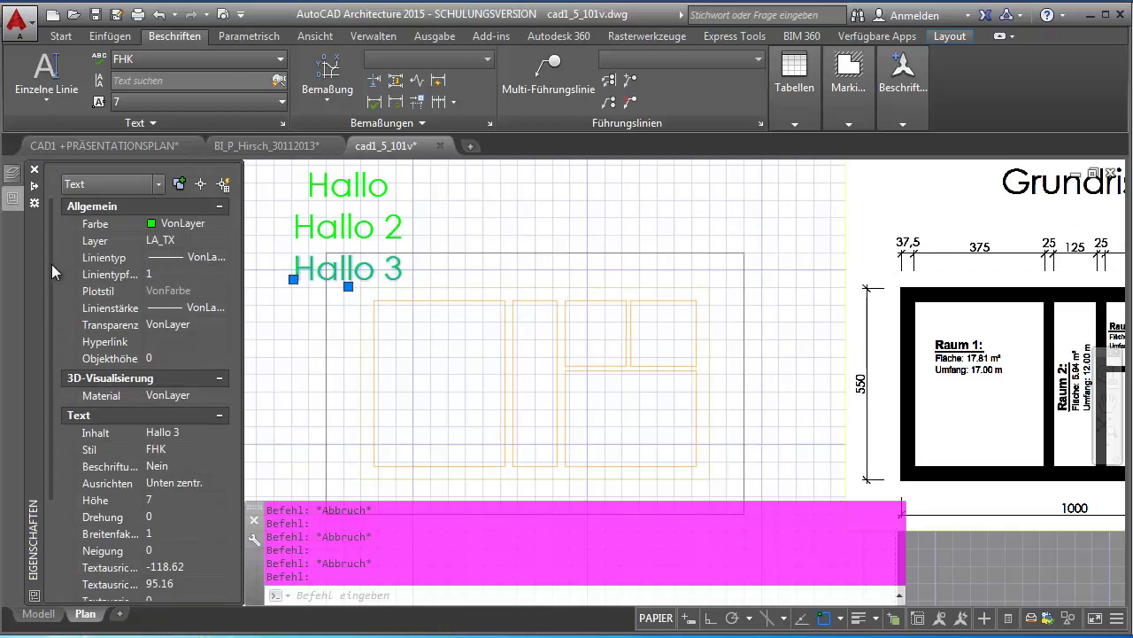
# Give Hallo 3 height 5, rotation 30 and oblique angle 10
pyautogui.moveTo(51, 271); pyautogui.dragTo(50, 413)
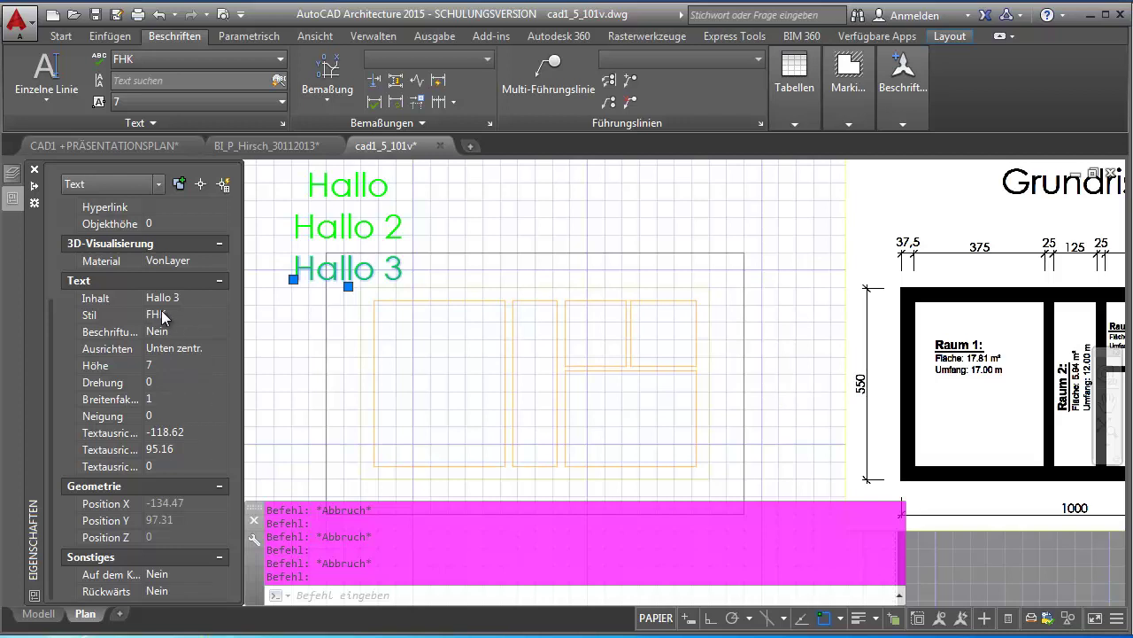
pyautogui.click(162, 366)
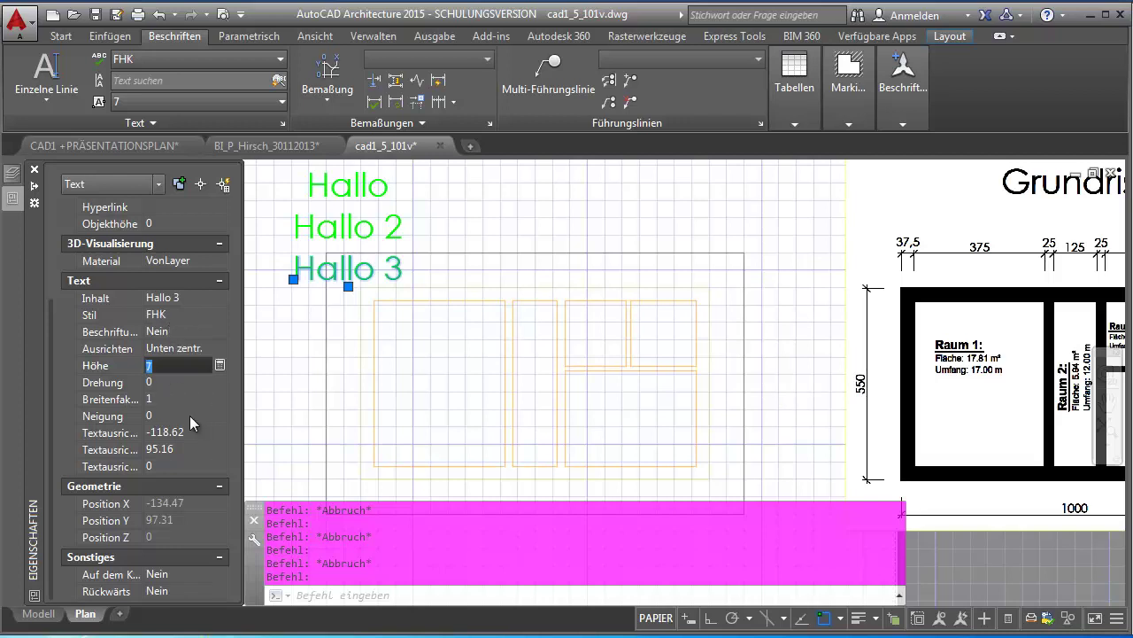
pyautogui.write('5')
pyautogui.press('Tab')
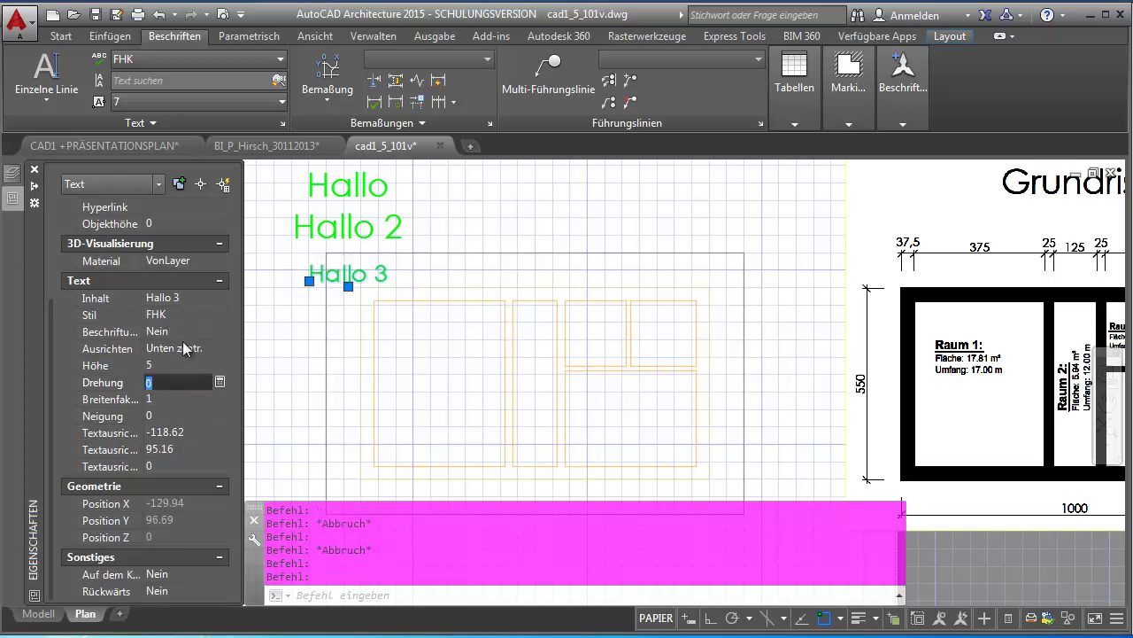
pyautogui.write('30')
pyautogui.press('Tab')
pyautogui.click(163, 416)
pyautogui.write('10')
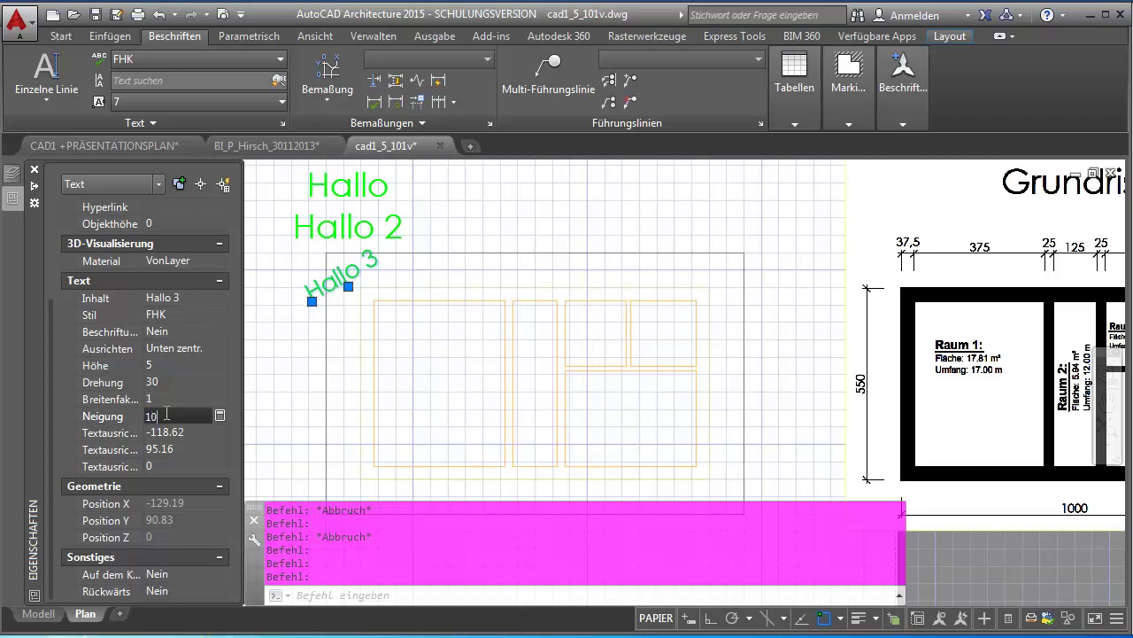
pyautogui.press('Tab')
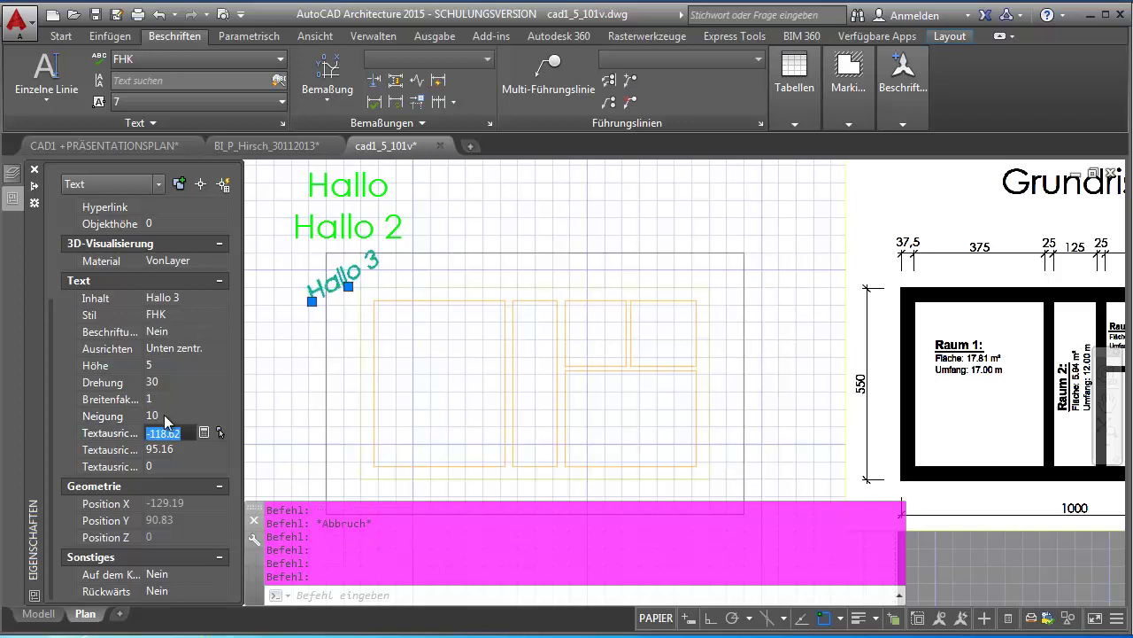
# Set Hallo 3 to upside down and backwards
pyautogui.click(156, 464)
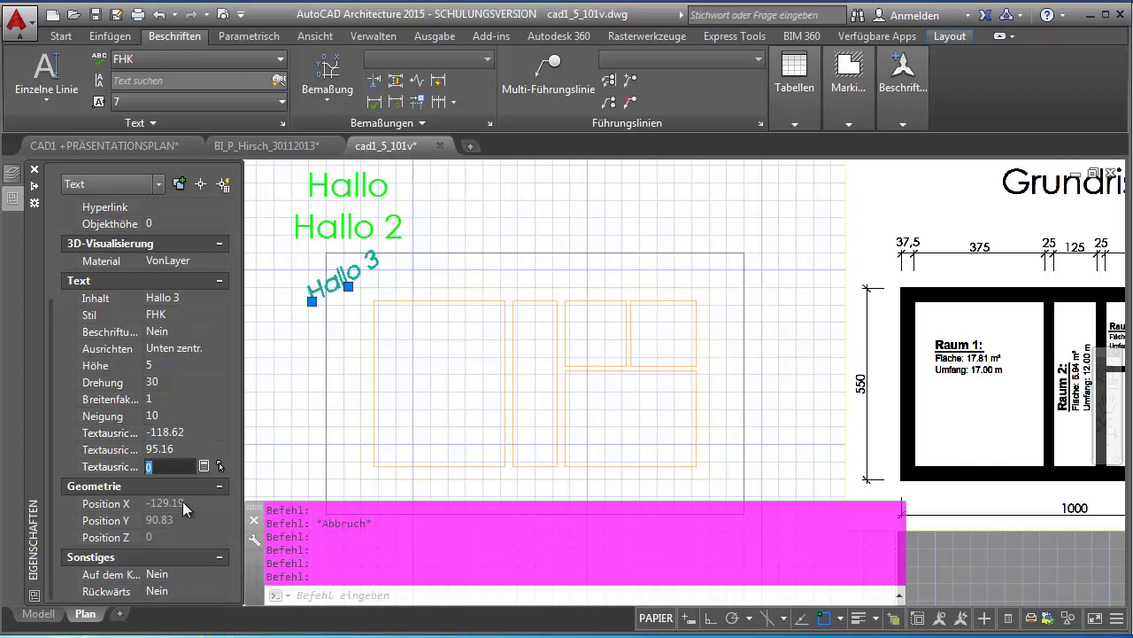
pyautogui.click(177, 572)
pyautogui.click(177, 572)
pyautogui.click(165, 589)
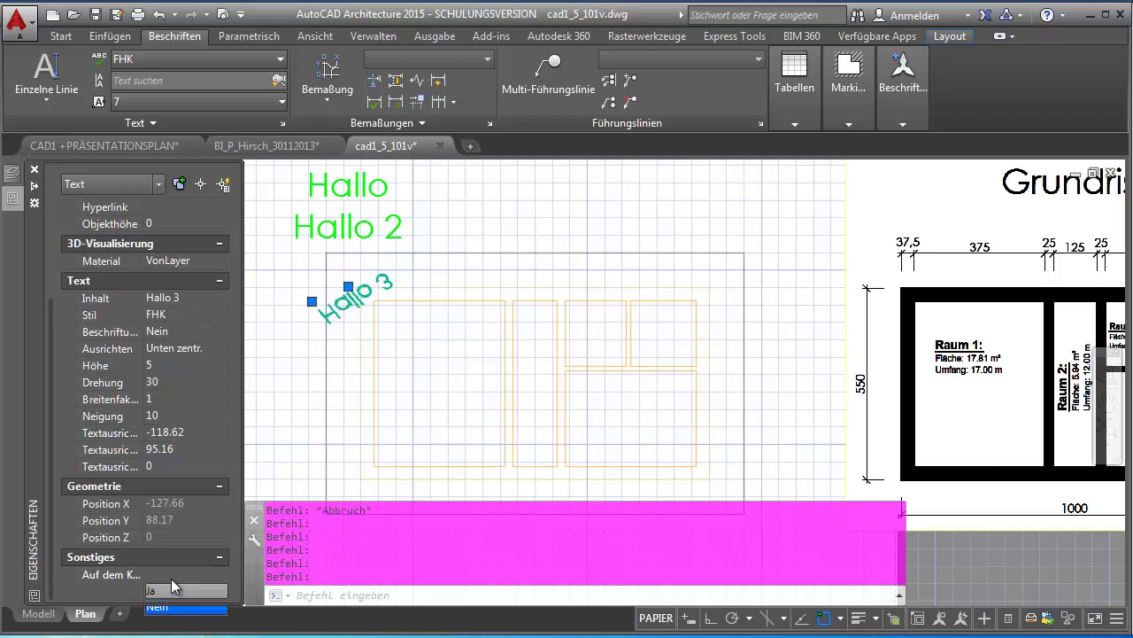
pyautogui.click(169, 592)
pyautogui.click(168, 596)
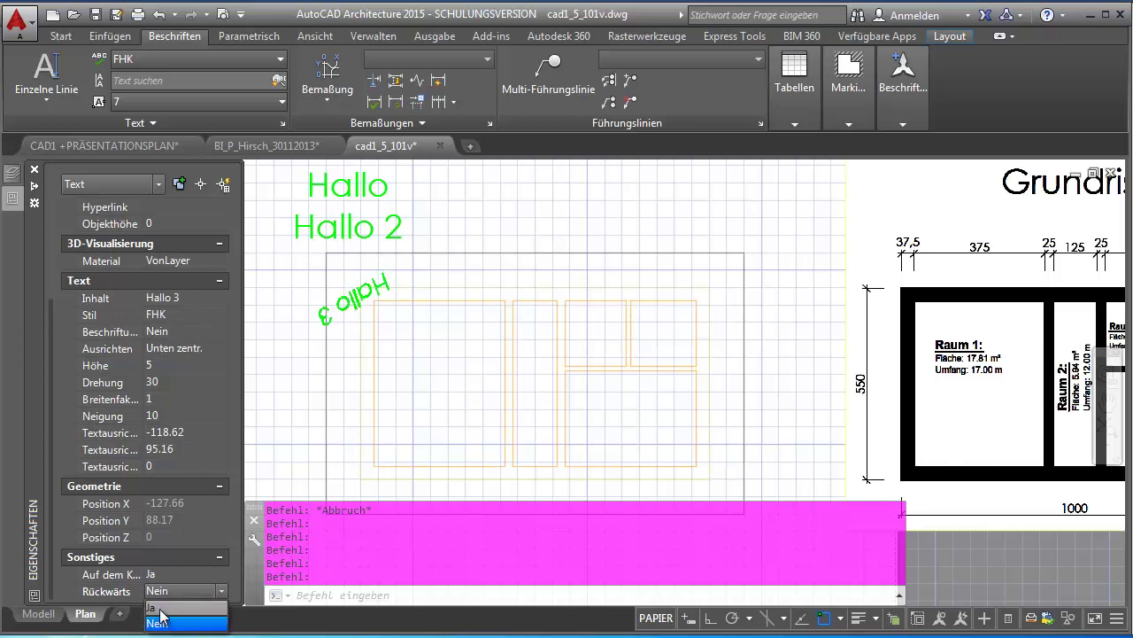
pyautogui.click(166, 611)
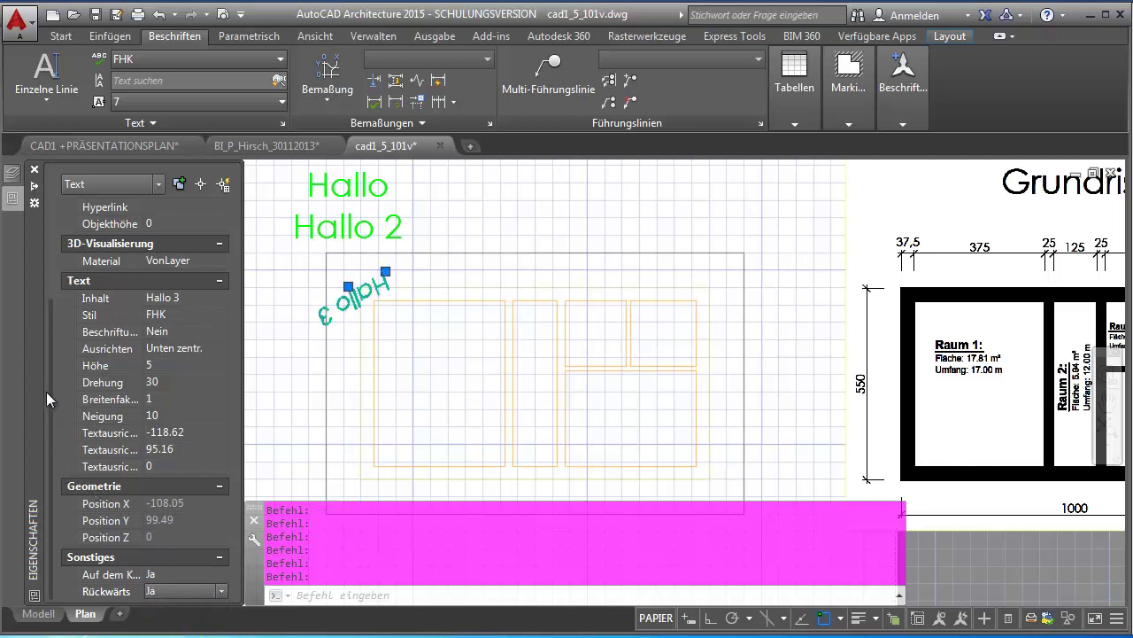
# Deselect Hallo 3 and pan to show more of the Grundriss plan
pyautogui.press('Escape')
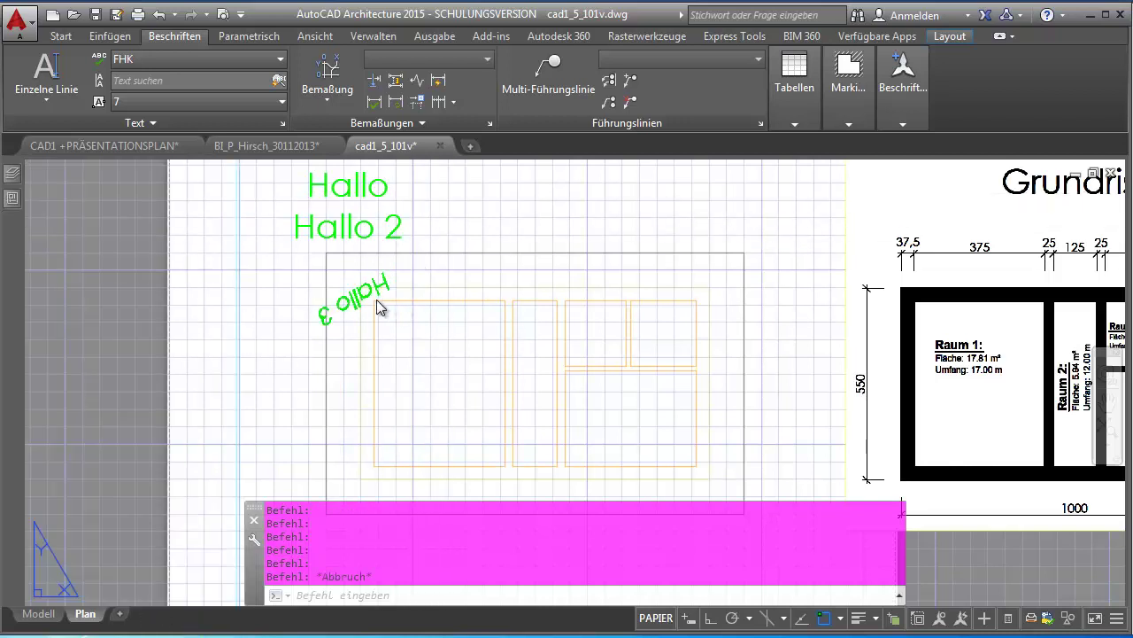
pyautogui.click(373, 298)
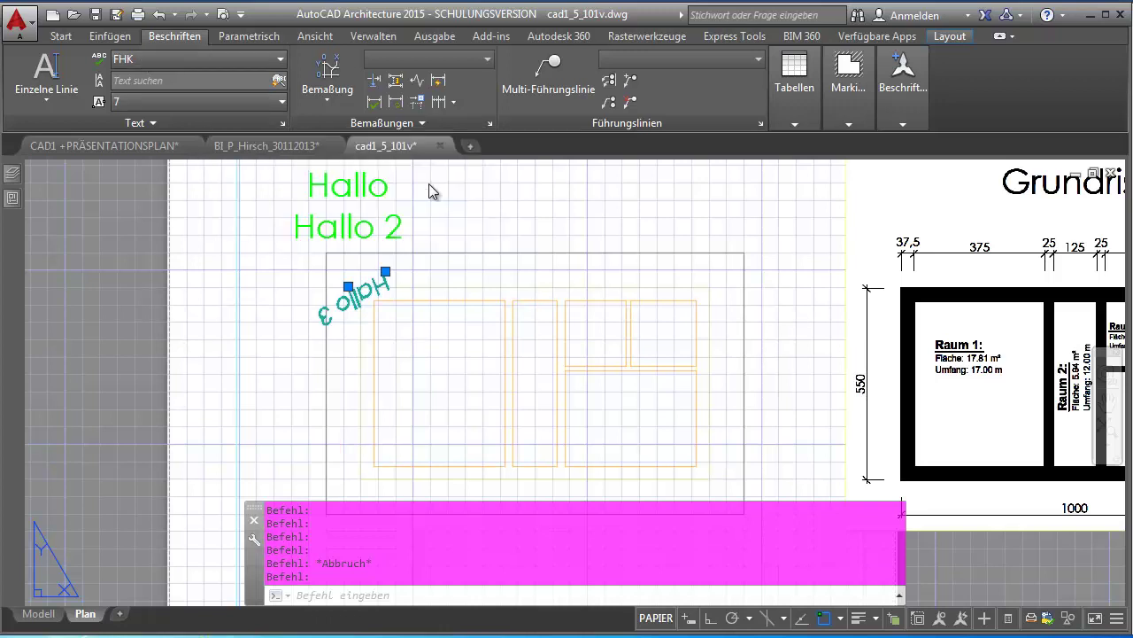
pyautogui.press('Escape')
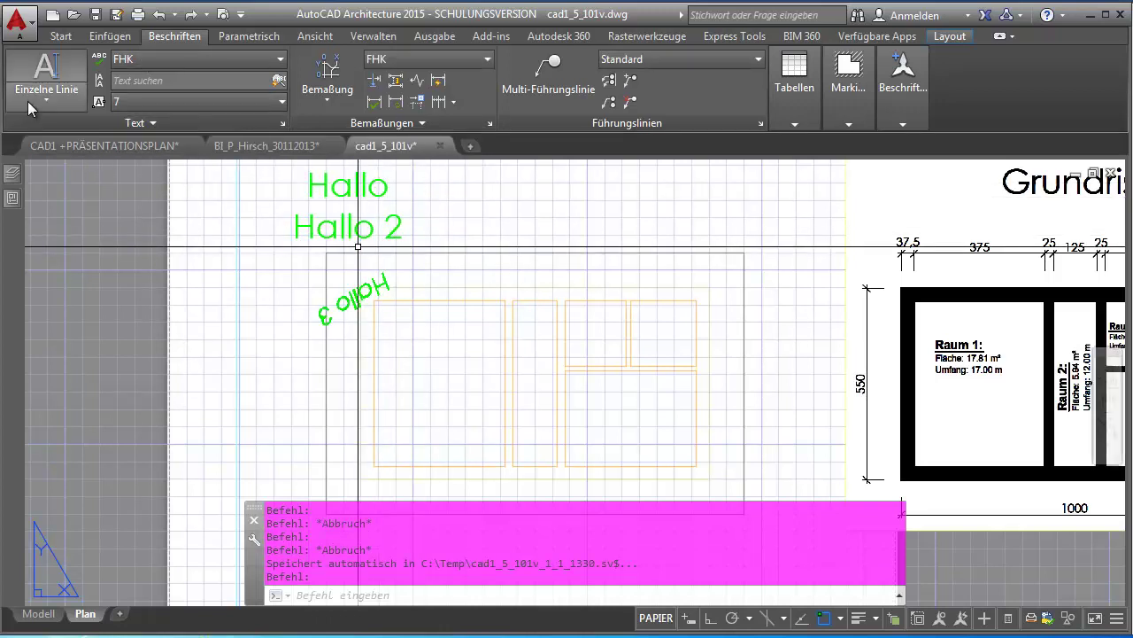
pyautogui.moveTo(473, 291); pyautogui.dragTo(377, 283, button='middle')
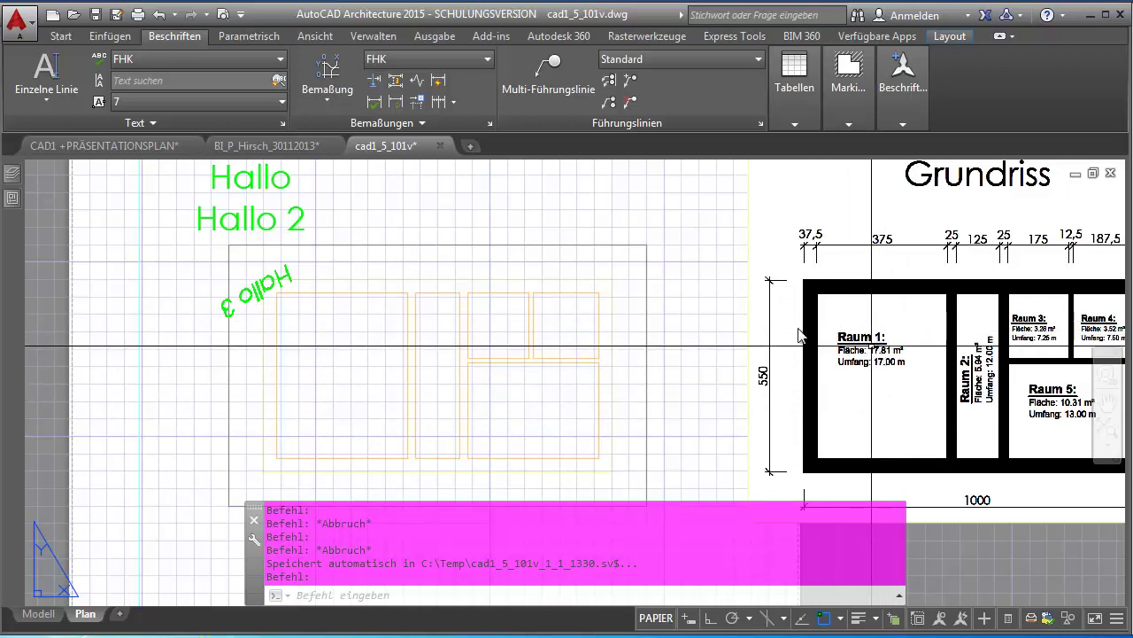
pyautogui.moveTo(298, 257)
pyautogui.mouseDown(button='middle')
pyautogui.moveTo(299, 283)
pyautogui.moveTo(319, 297)
pyautogui.mouseUp(button='middle')
# Delete the Hallo 3, Hallo 2 and Hallo texts and switch to multiline text
pyautogui.click(270, 323)
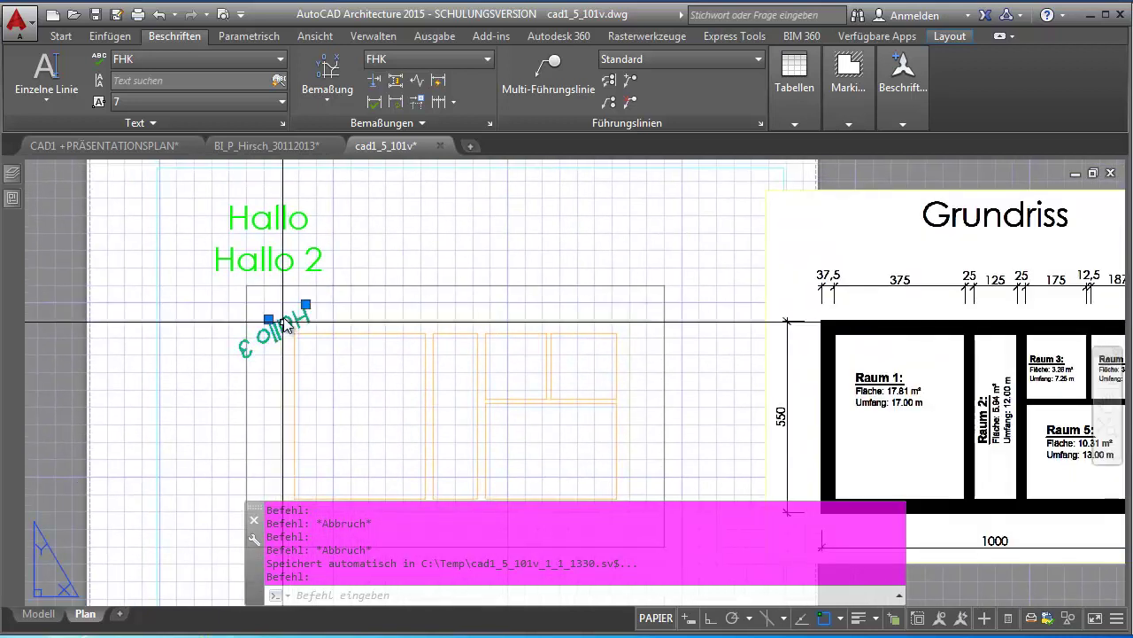
pyautogui.press('Delete')
pyautogui.click(291, 261)
pyautogui.press('Delete')
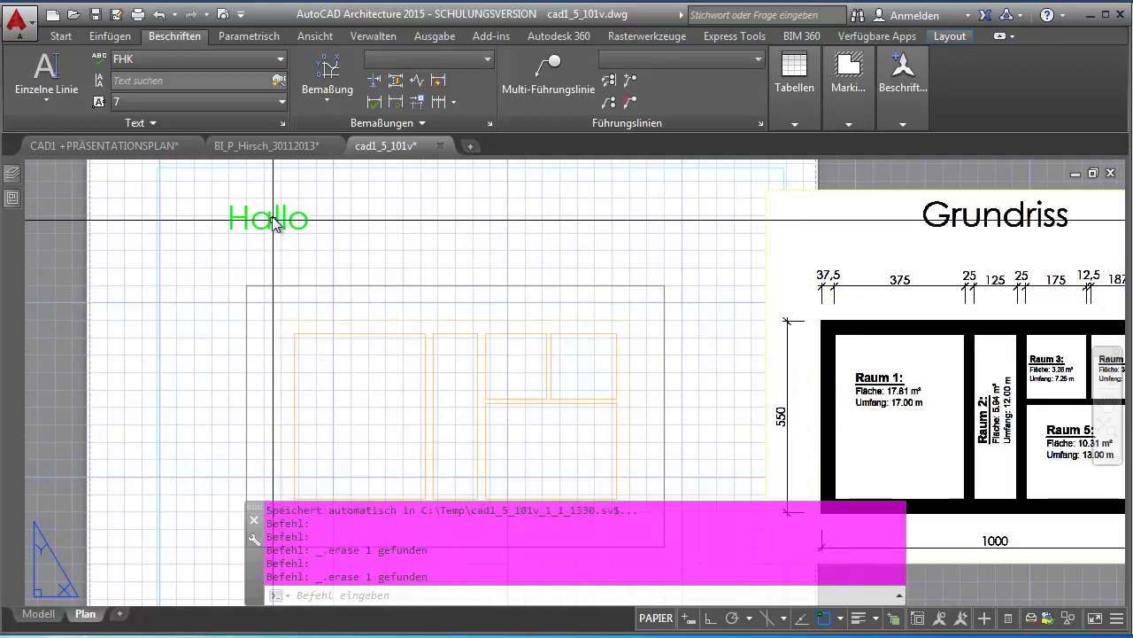
pyautogui.click(272, 215)
pyautogui.press('Delete')
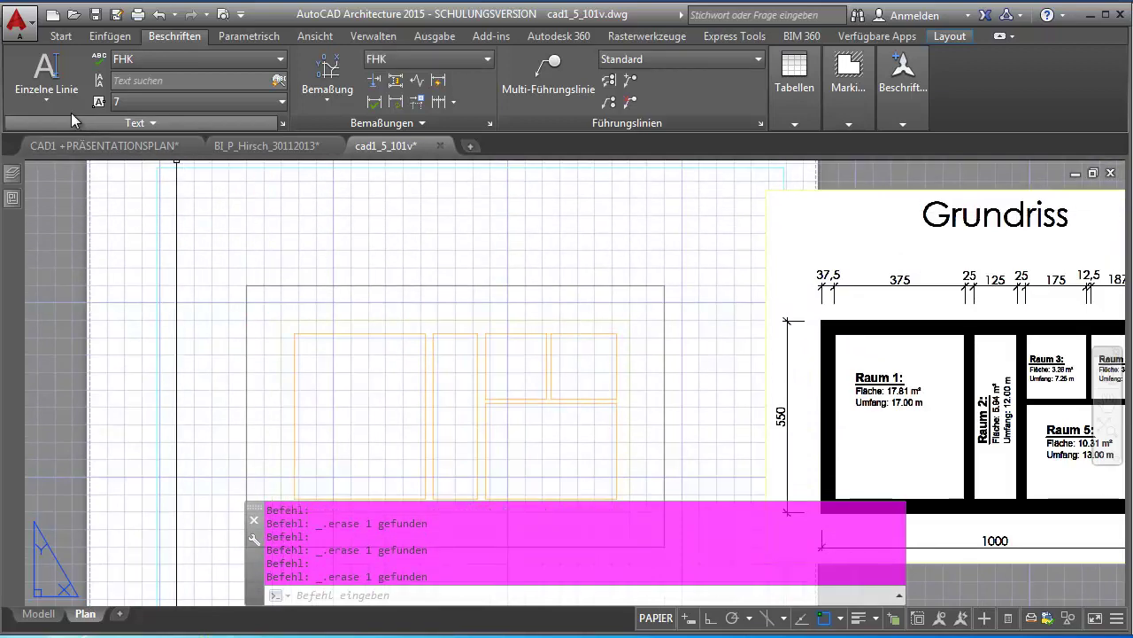
pyautogui.click(44, 101)
pyautogui.click(46, 128)
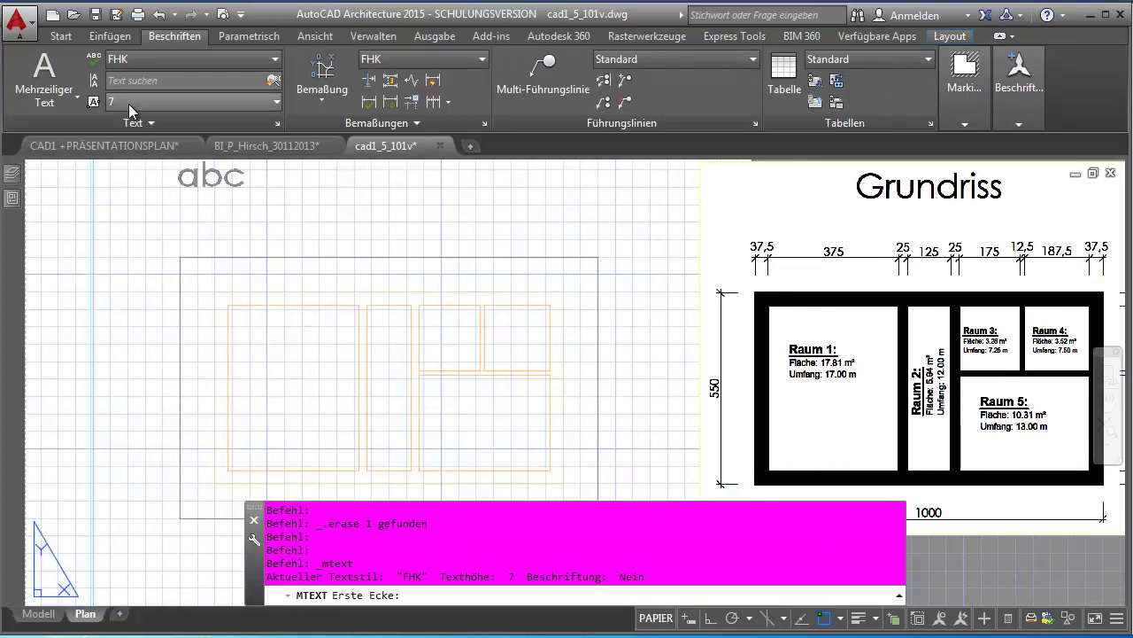
# Draw a multiline text box inside the large left room by picking its two corners
pyautogui.click(126, 103)
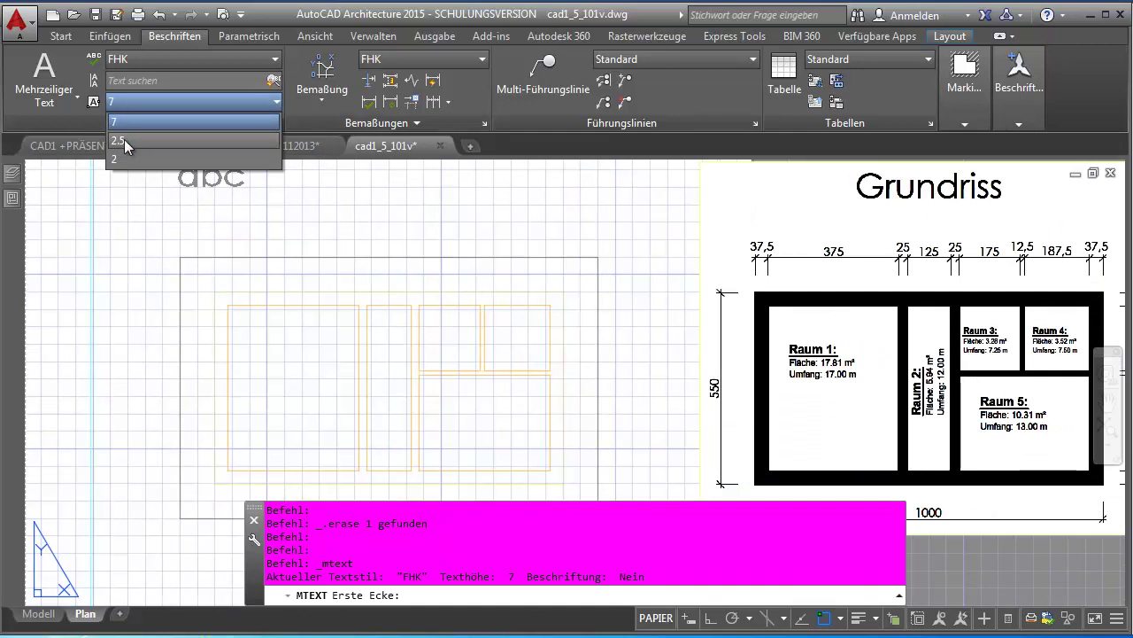
pyautogui.click(123, 141)
pyautogui.click(199, 201)
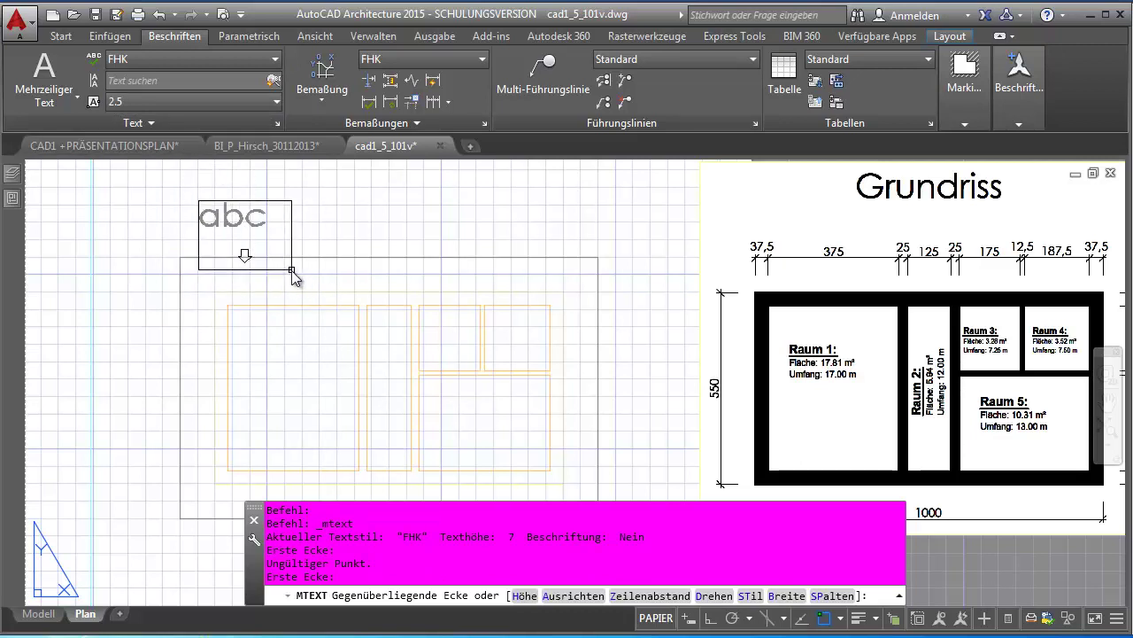
pyautogui.click(44, 94)
pyautogui.click(55, 133)
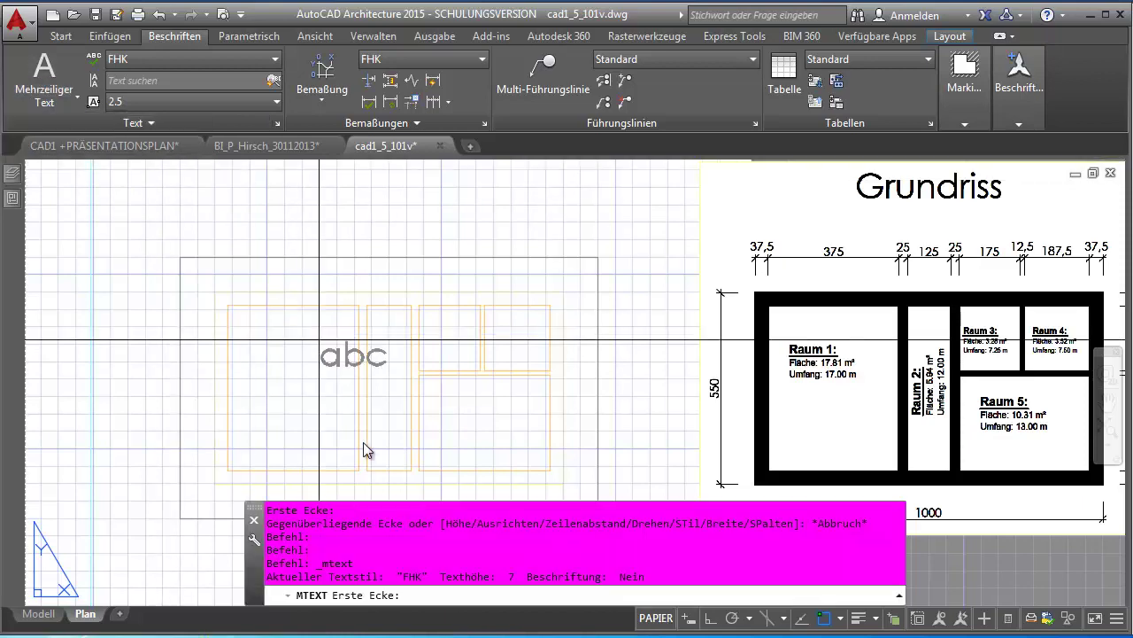
pyautogui.scroll(4, 265, 346)
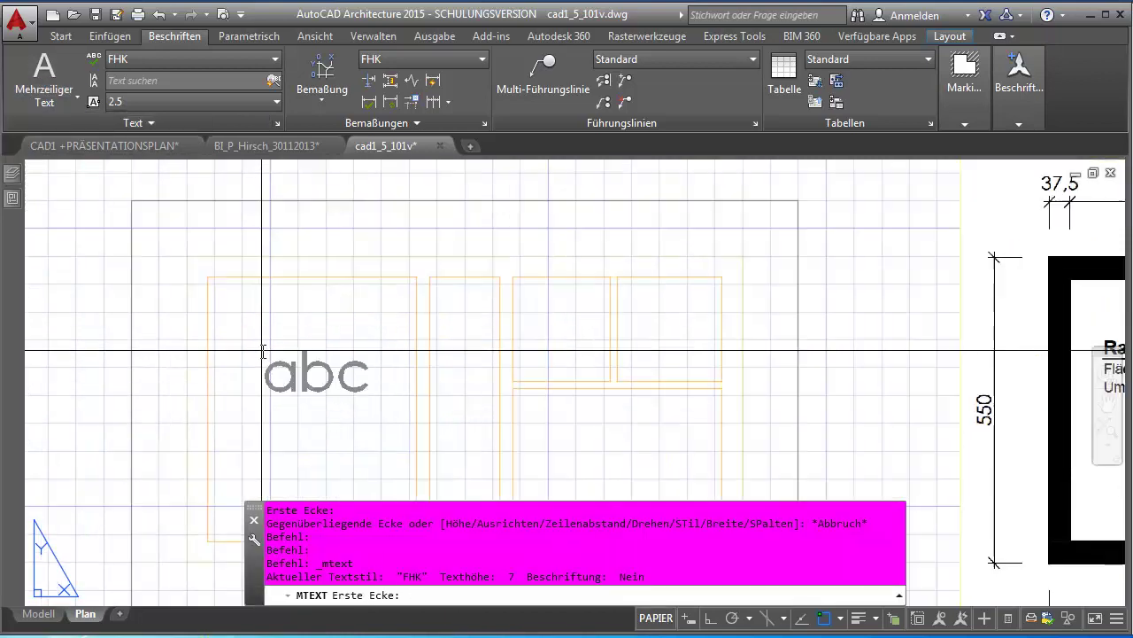
pyautogui.scroll(3, 187, 268)
pyautogui.scroll(-4, 187, 268)
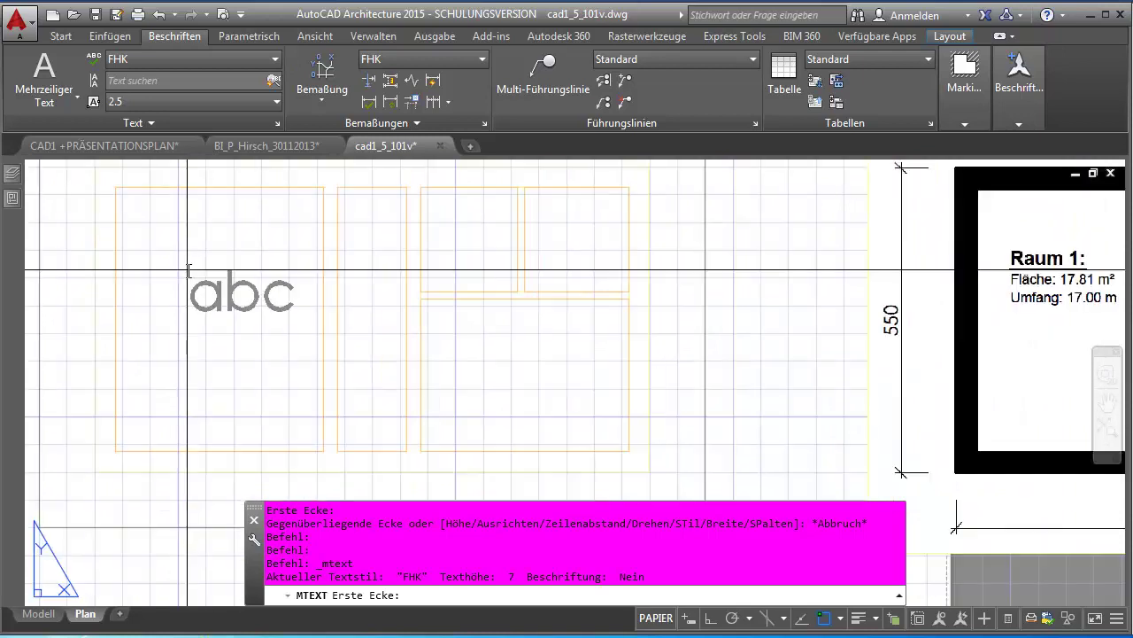
pyautogui.click(144, 251)
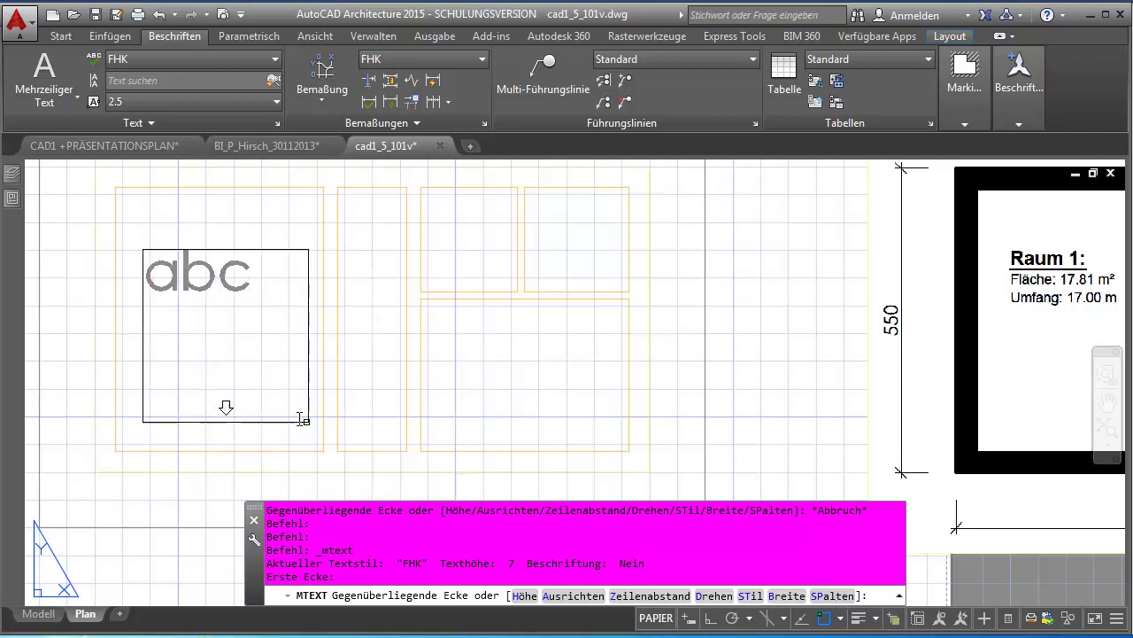
pyautogui.click(297, 385)
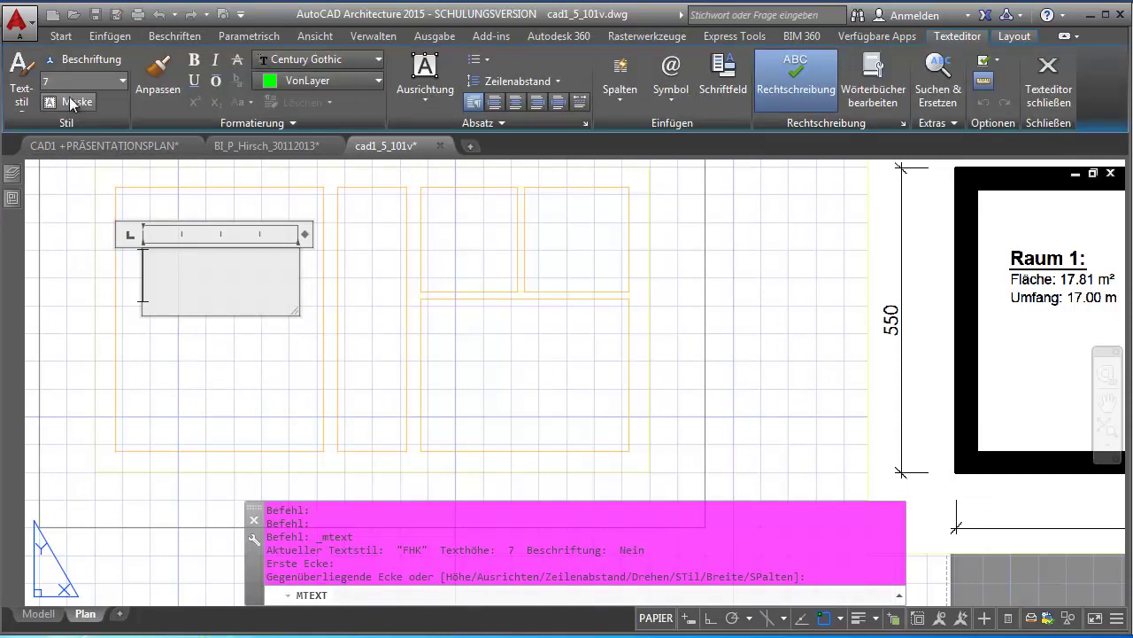
# At text height 2, enter the lines Raum 1:, Fläche: 17.81 m² and Umfang: 17.00 m
pyautogui.click(122, 80)
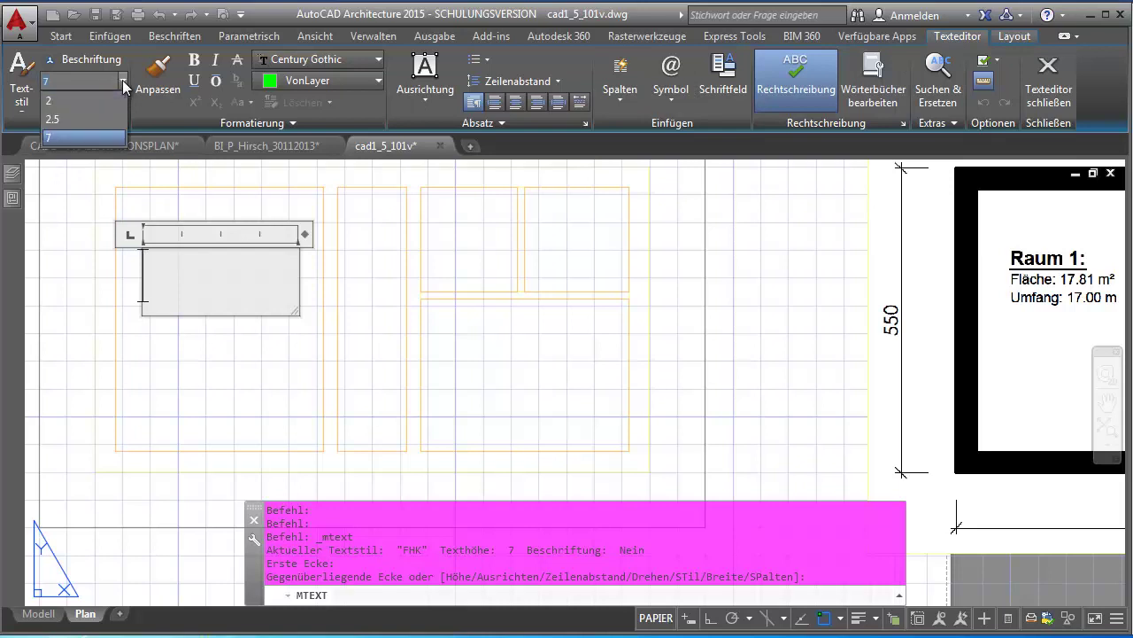
pyautogui.click(64, 100)
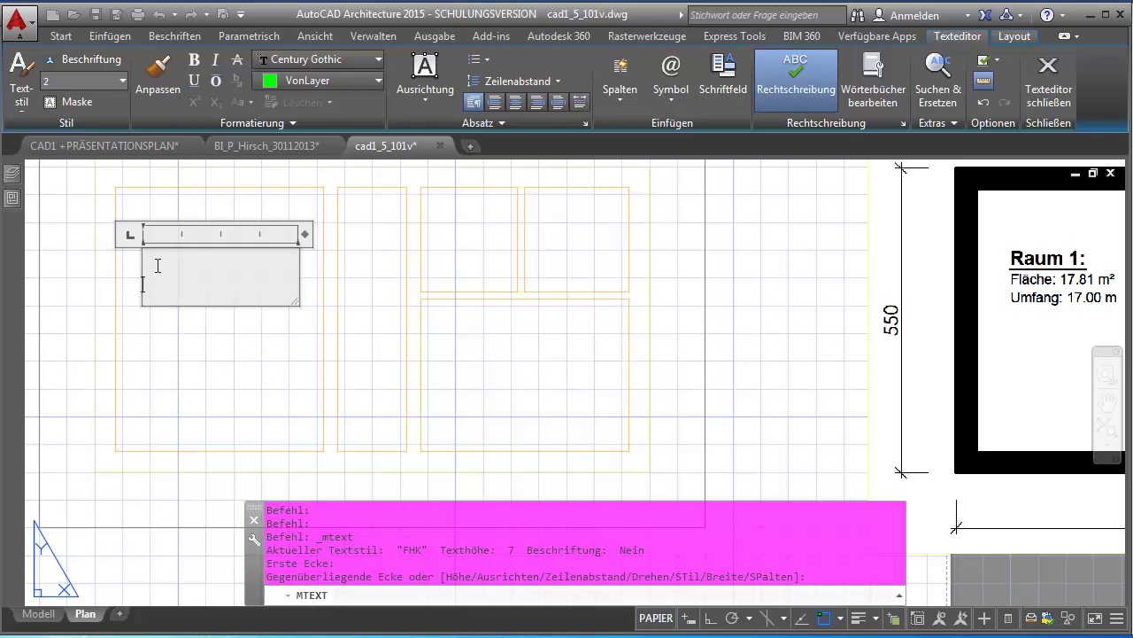
pyautogui.write('Raum 1:')
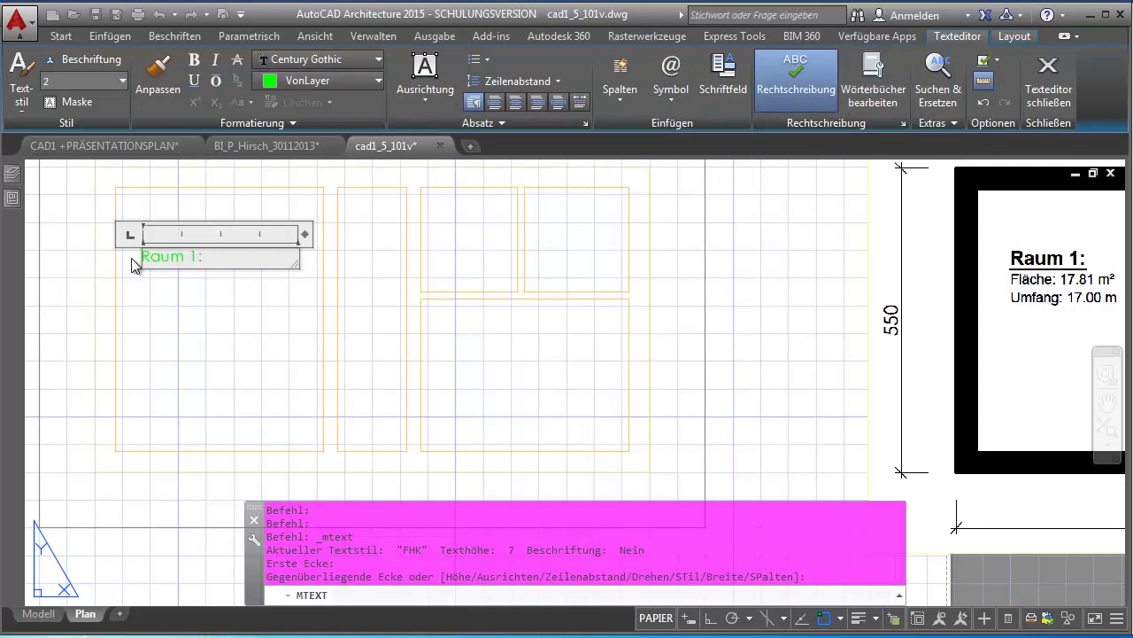
pyautogui.press('Return')
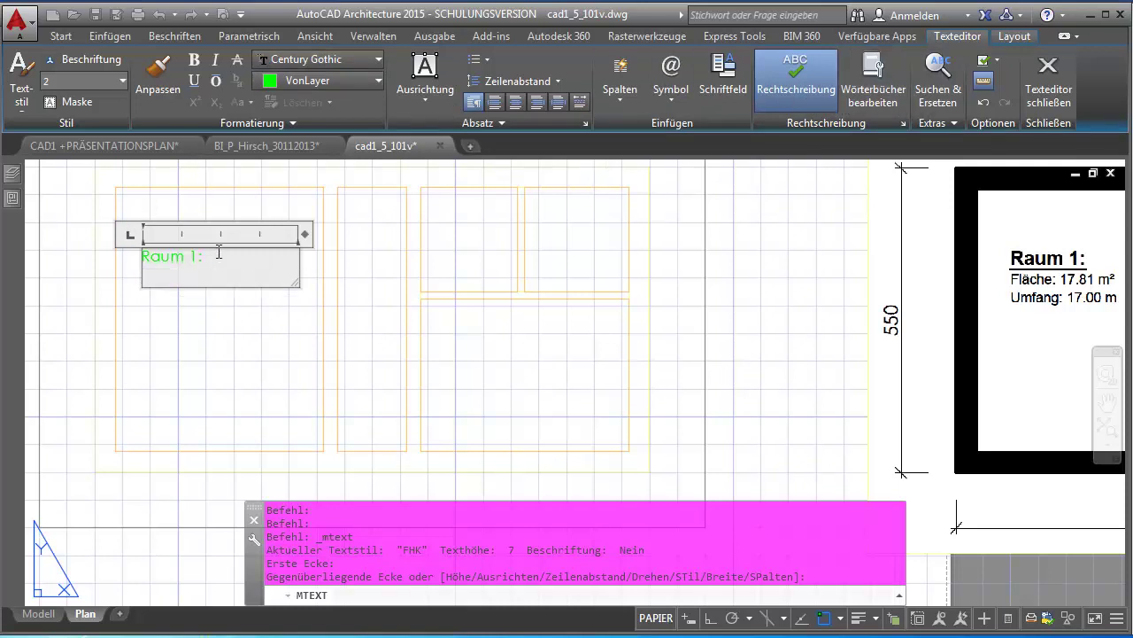
pyautogui.write('Fläch')
pyautogui.write('.81')
pyautogui.write('²')
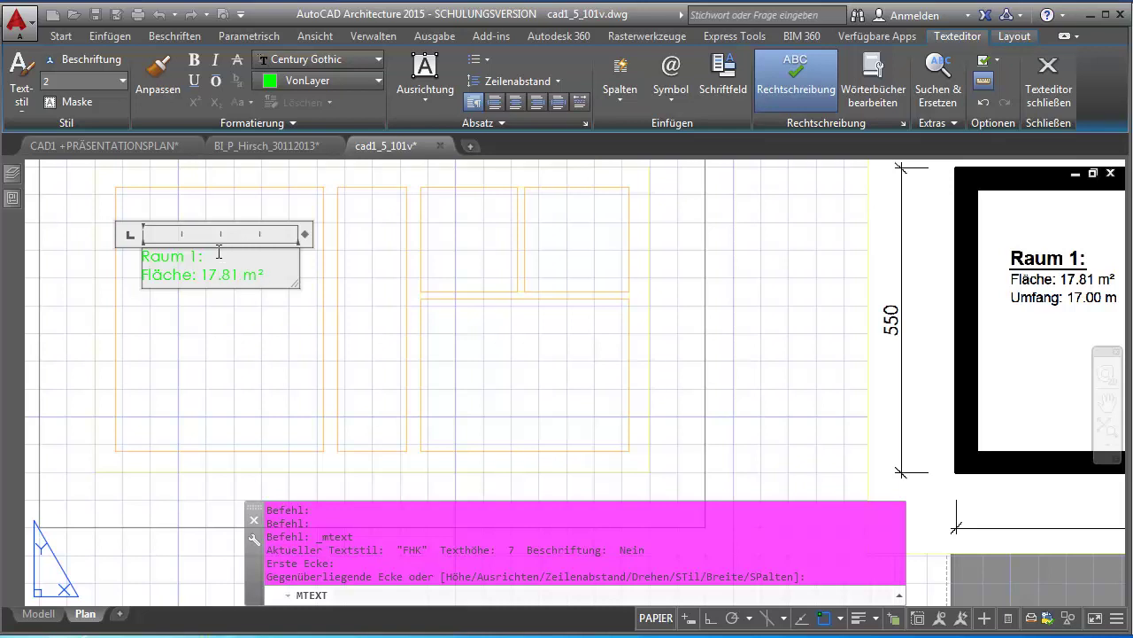
pyautogui.press('Return')
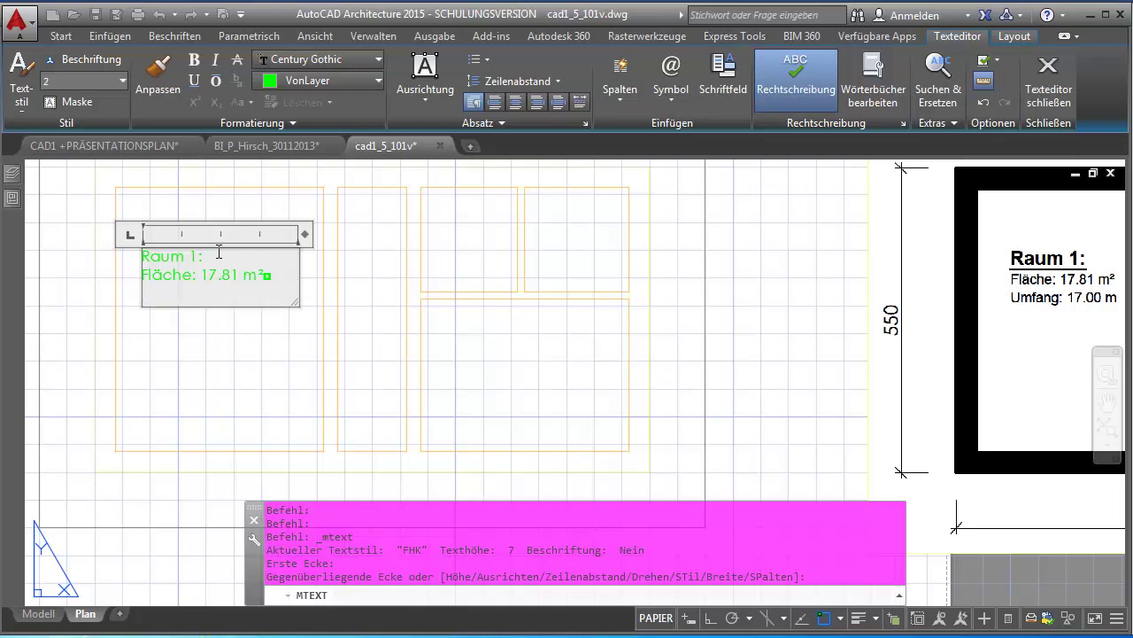
pyautogui.press('BackSpace')
pyautogui.press('Return')
pyautogui.write('Umfang: 1')
pyautogui.write('7.')
# Replace the decimal points in 17.81 and 17.00 with commas
pyautogui.press('BackSpace')
pyautogui.write(',')
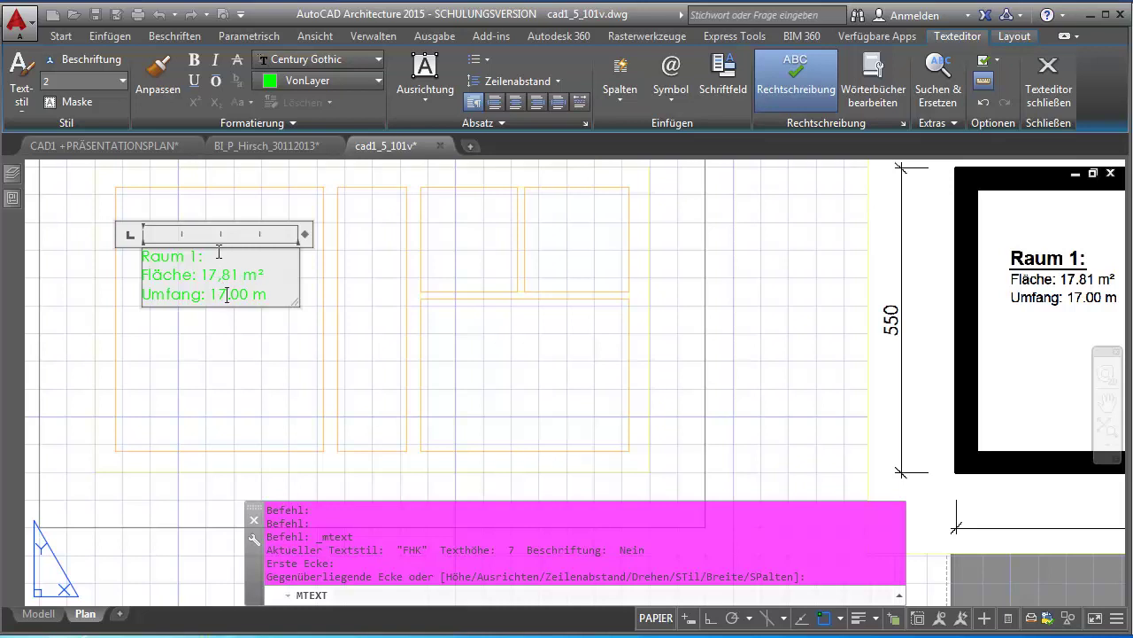
pyautogui.click(231, 295)
pyautogui.press('BackSpace')
pyautogui.write(',')
# Make the Raum 1: heading 2.5 high, bold and underlined
pyautogui.moveTo(224, 259); pyautogui.dragTo(142, 257)
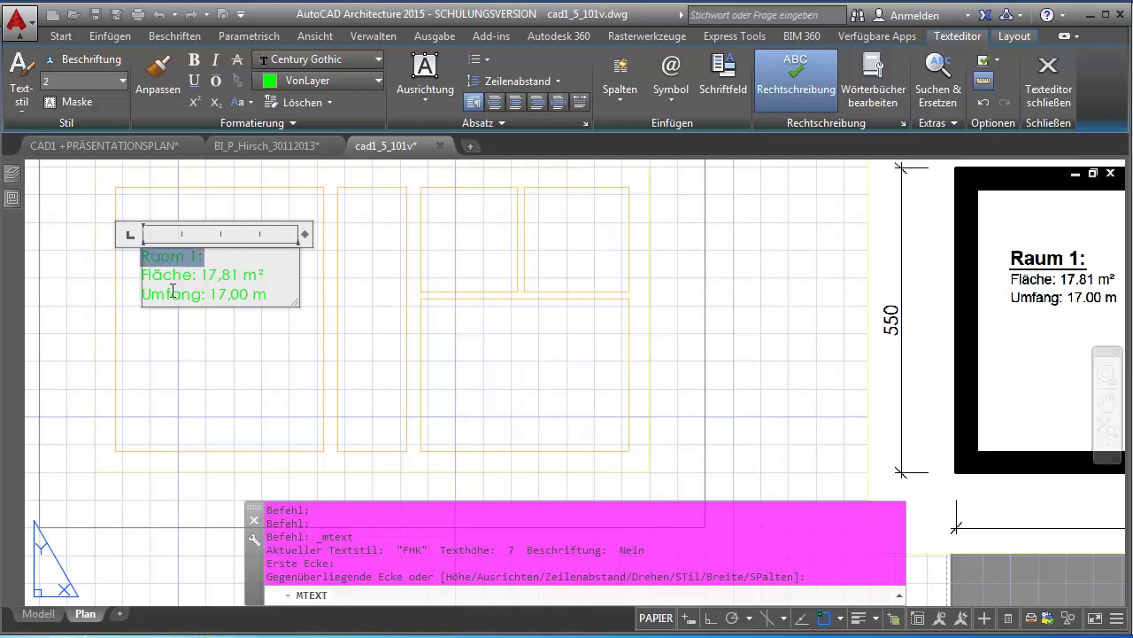
pyautogui.click(123, 81)
pyautogui.click(86, 117)
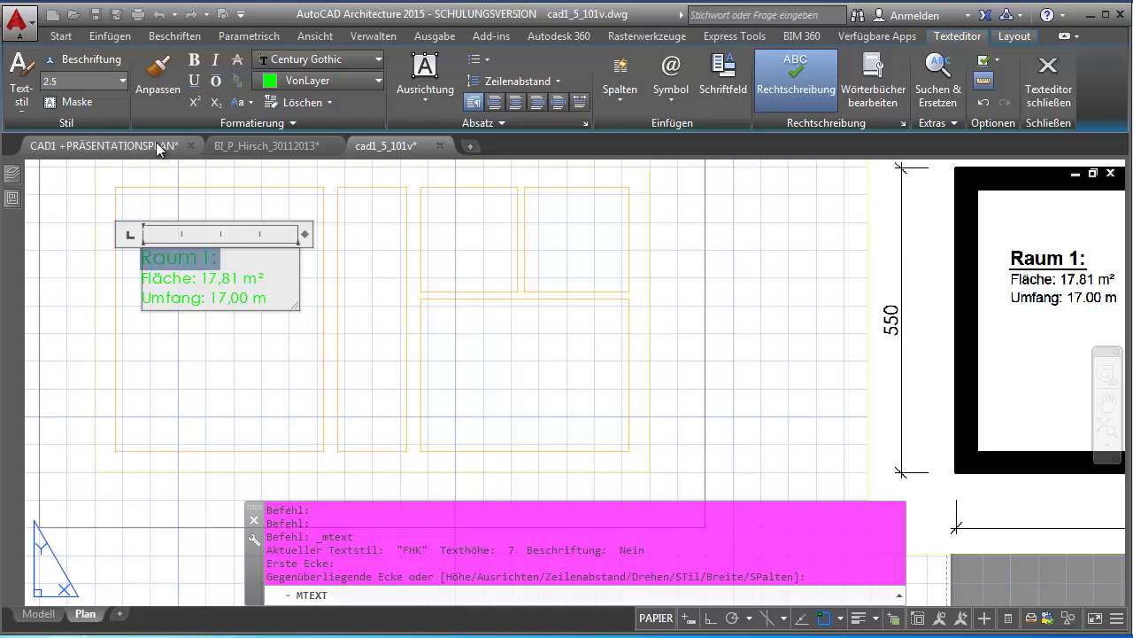
pyautogui.click(194, 59)
pyautogui.click(194, 81)
# Check the heading's line spacing, justification and Century Gothic font, leaving them unchanged
pyautogui.click(263, 285)
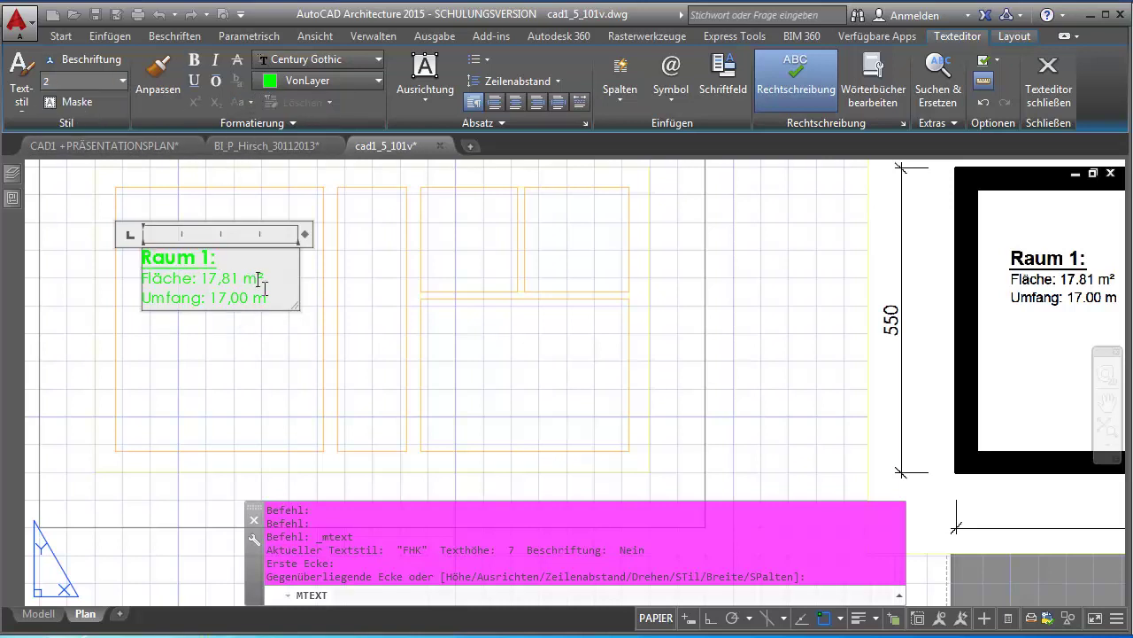
pyautogui.click(241, 262)
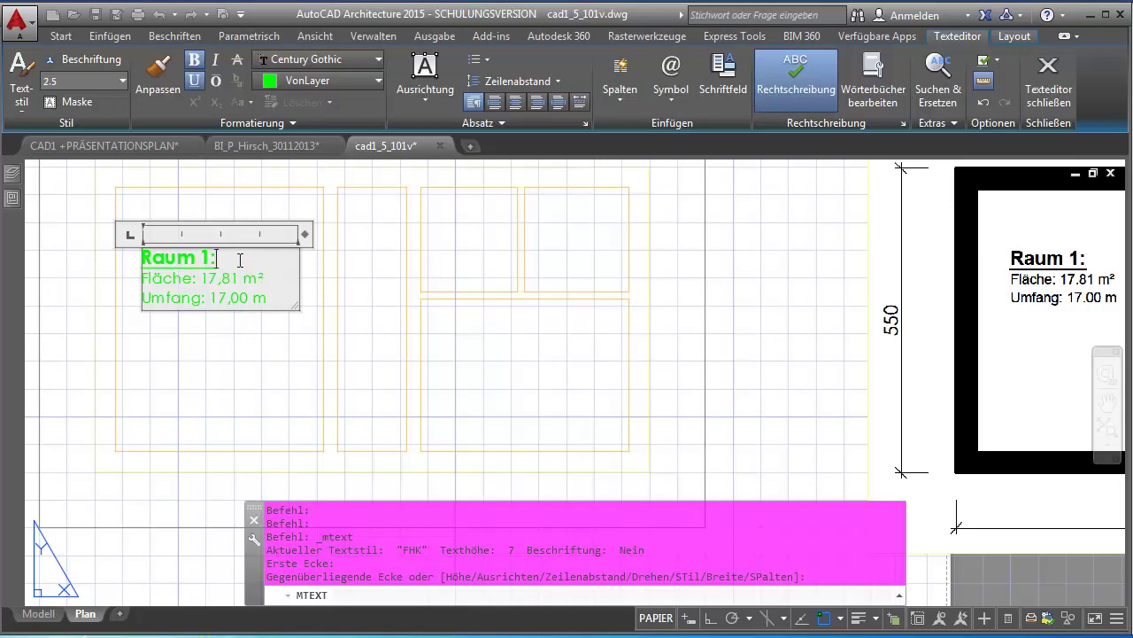
pyautogui.press('Return')
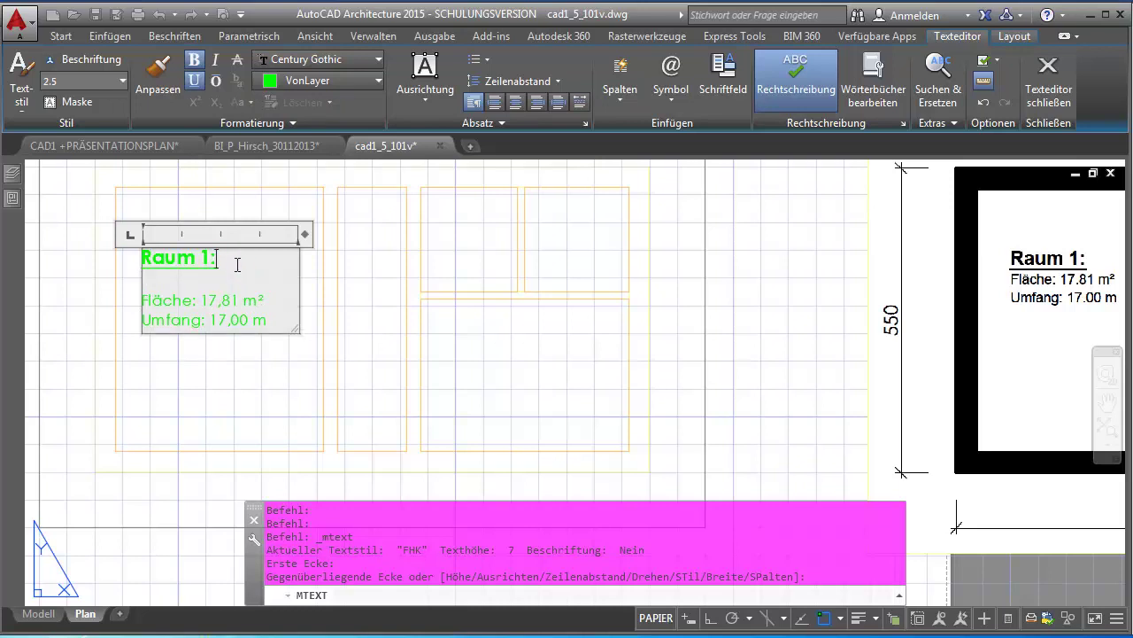
pyautogui.press('BackSpace')
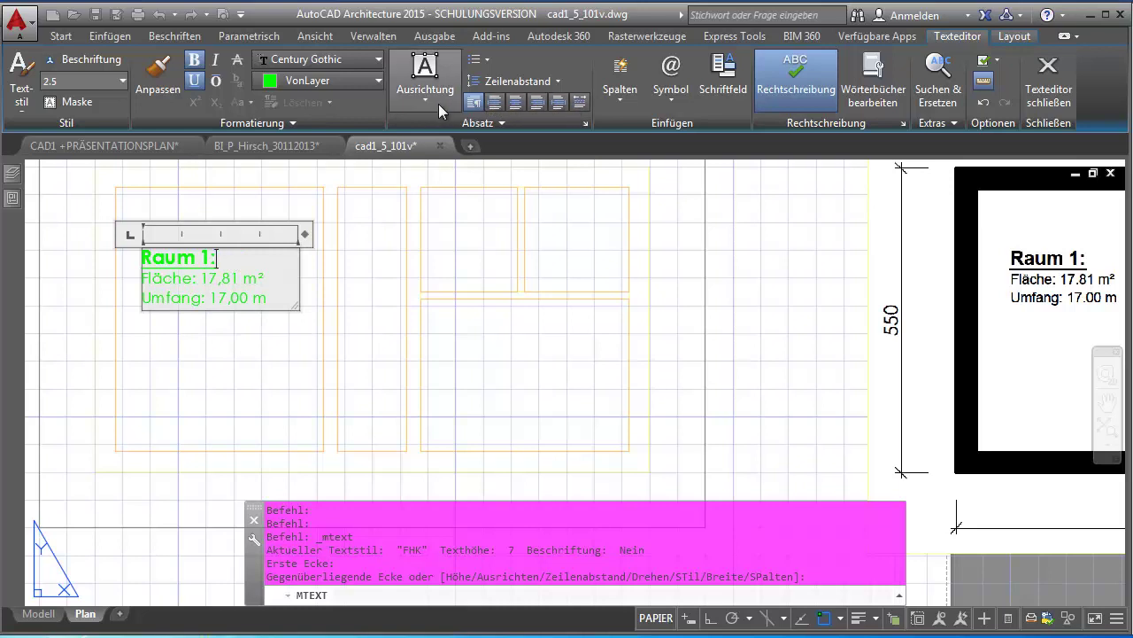
pyautogui.click(433, 104)
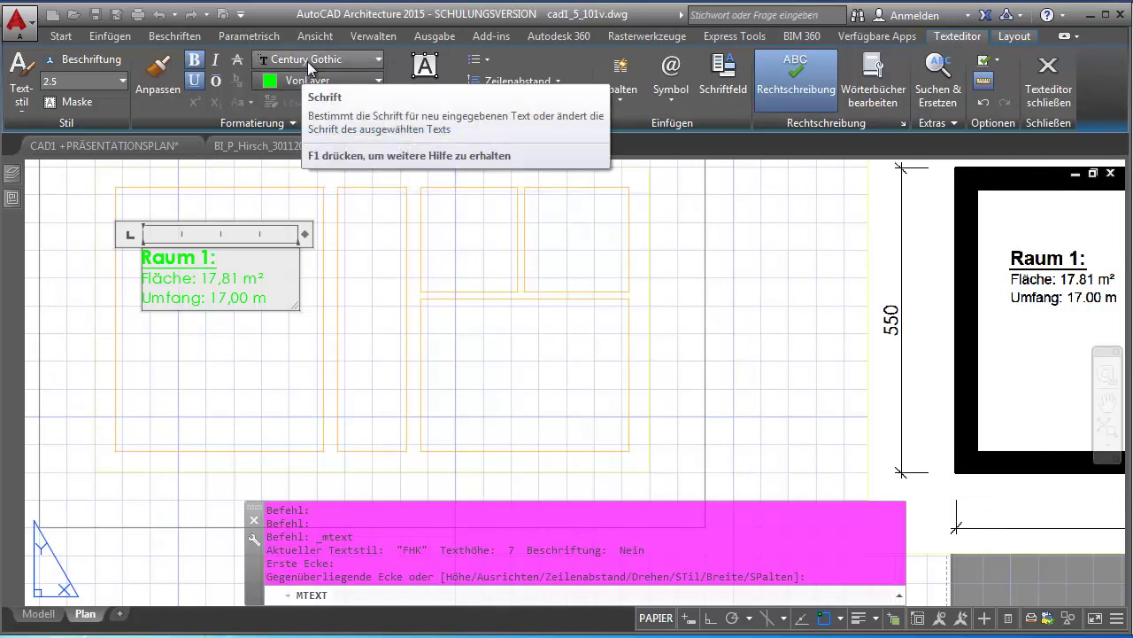
pyautogui.click(350, 60)
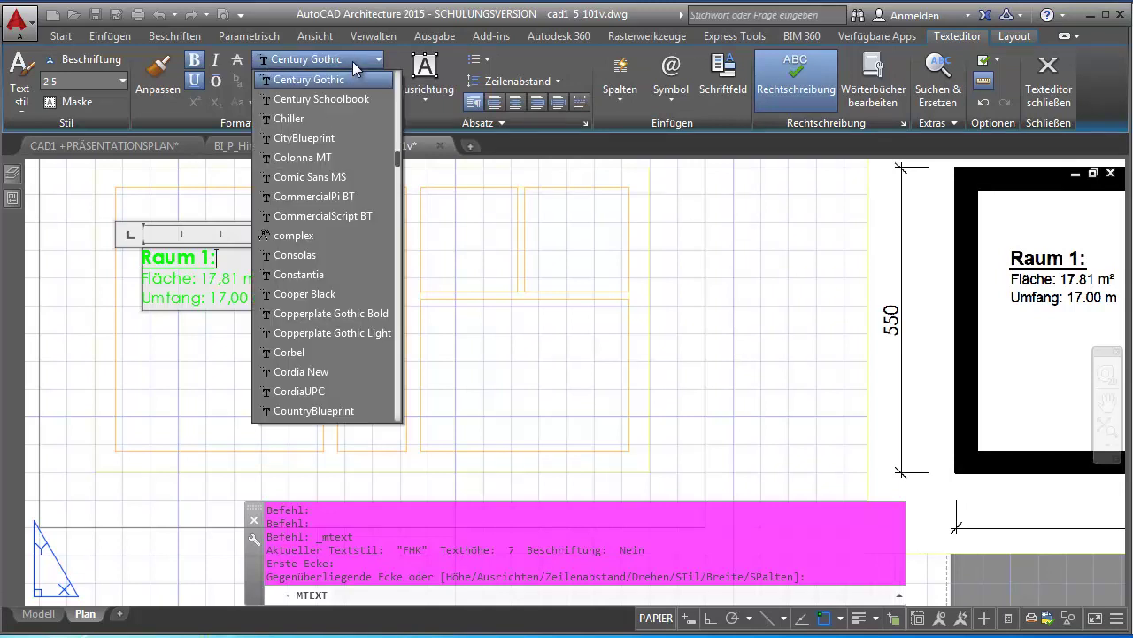
pyautogui.click(255, 262)
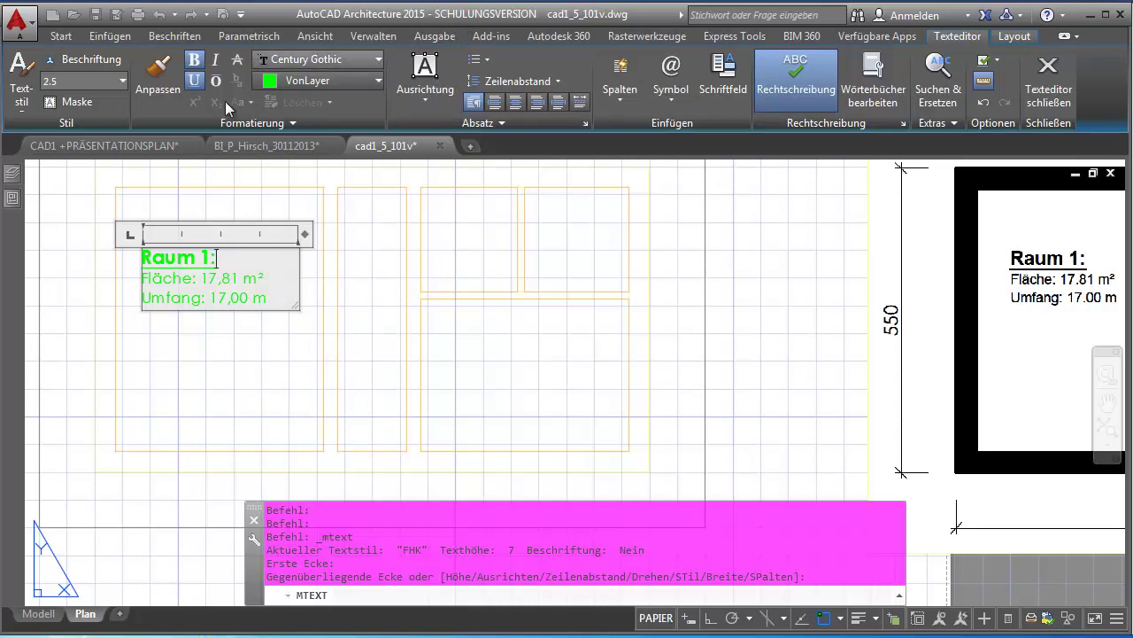
# Commit the room label and switch from the Plan layout to the Modell tab
pyautogui.click(1049, 78)
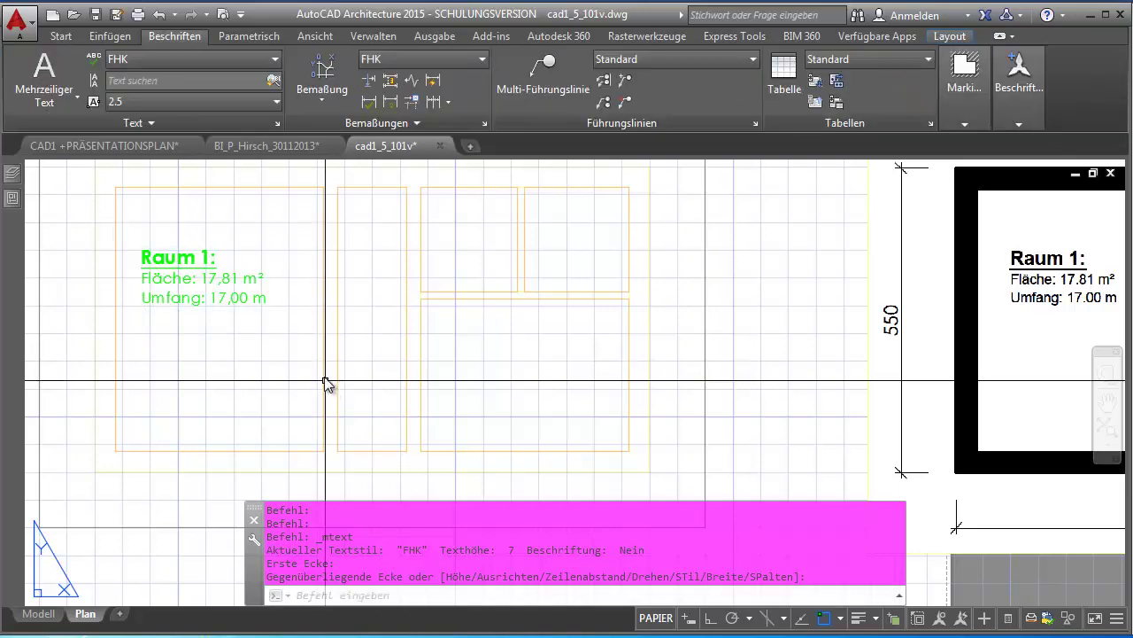
pyautogui.scroll(-3, 186, 265)
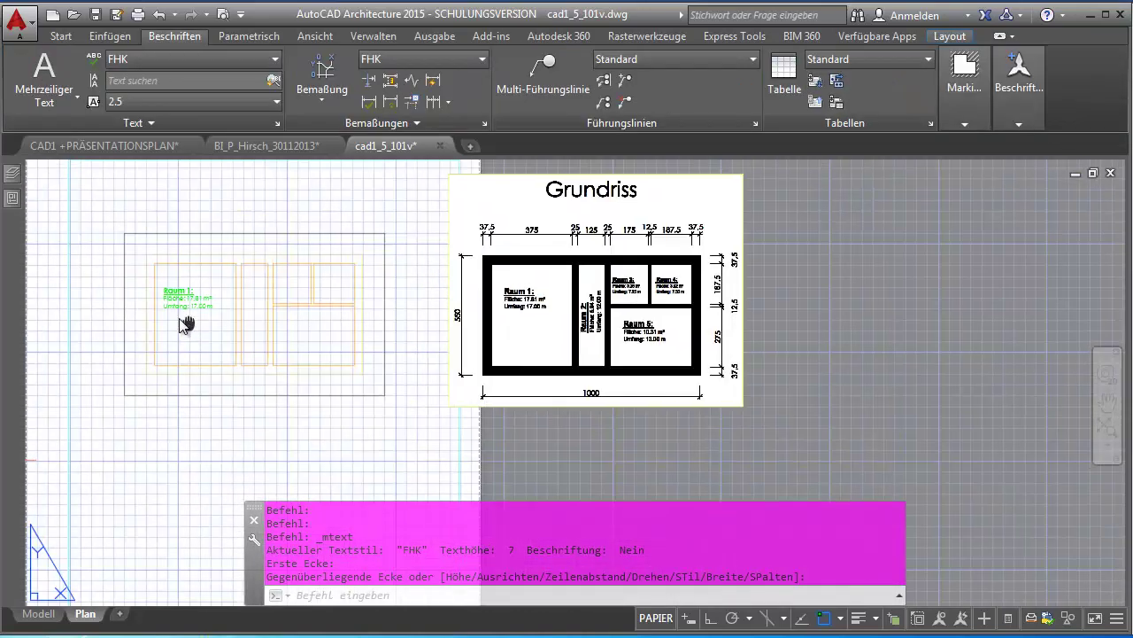
pyautogui.scroll(3, 180, 310)
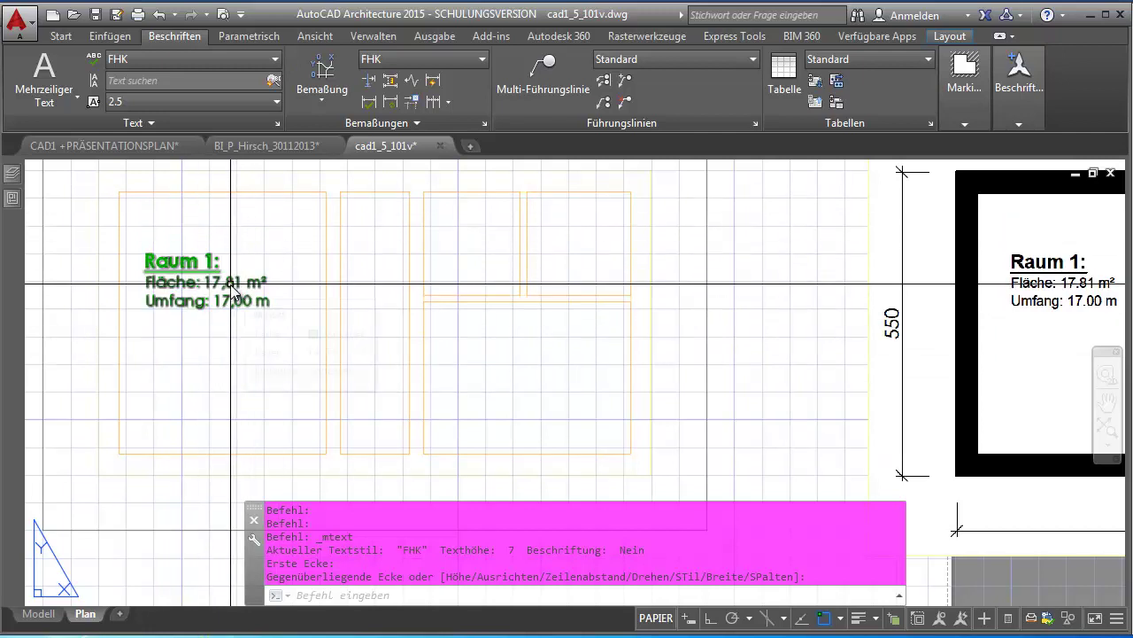
pyautogui.press('Escape')
pyautogui.press('Escape')
pyautogui.click(49, 615)
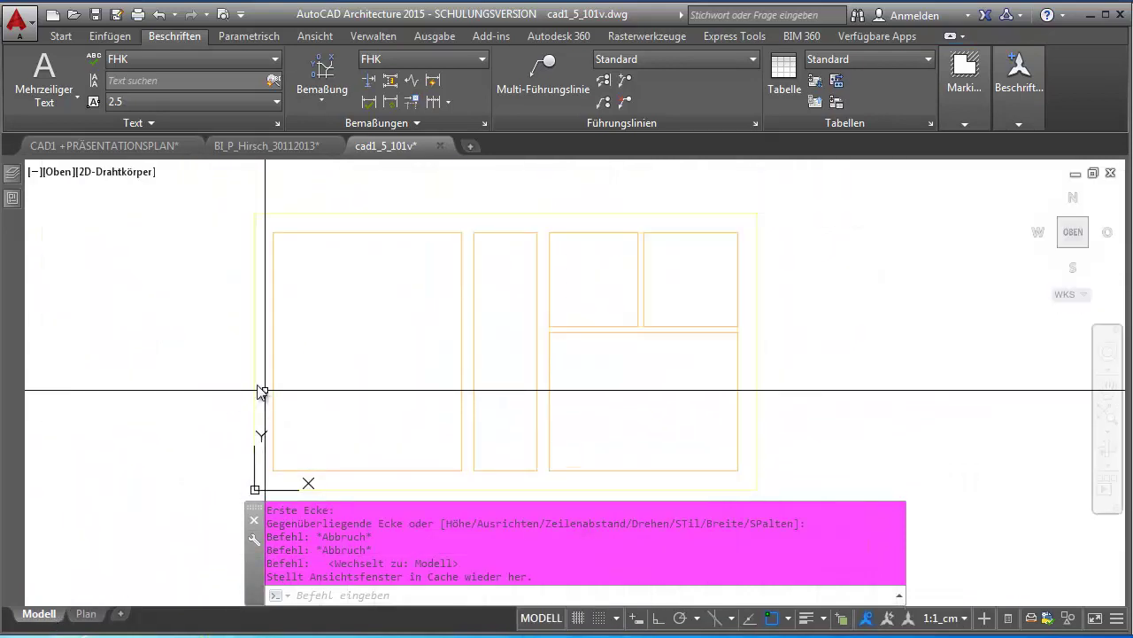
pyautogui.click(273, 359)
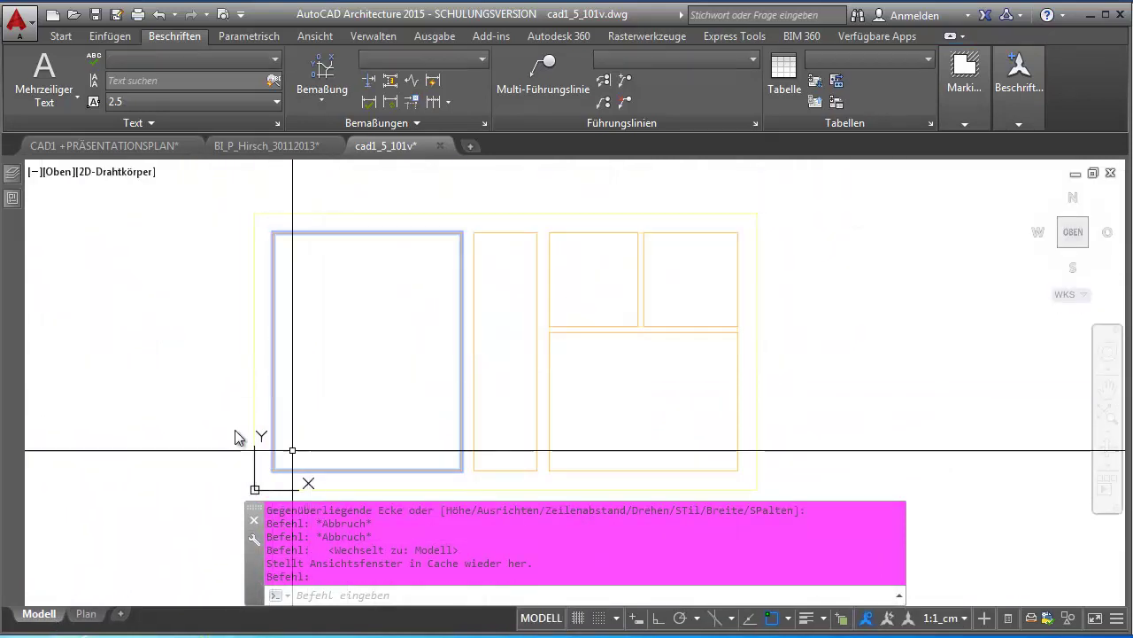
pyautogui.click(18, 199)
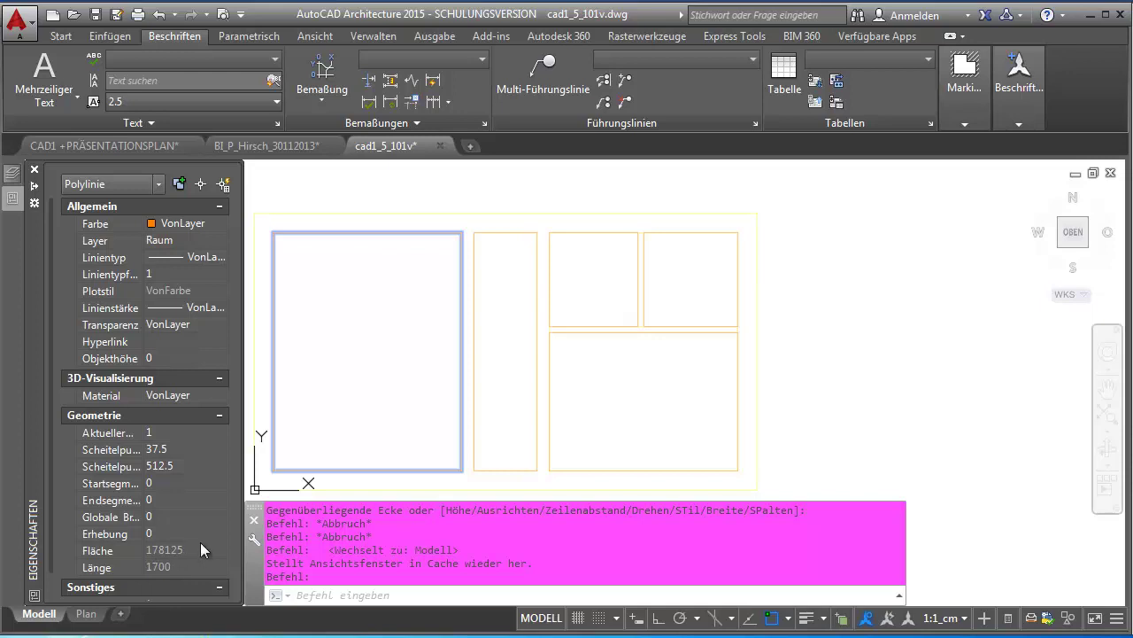
pyautogui.hotkey('ctrl', '1')
pyautogui.click(1118, 619)
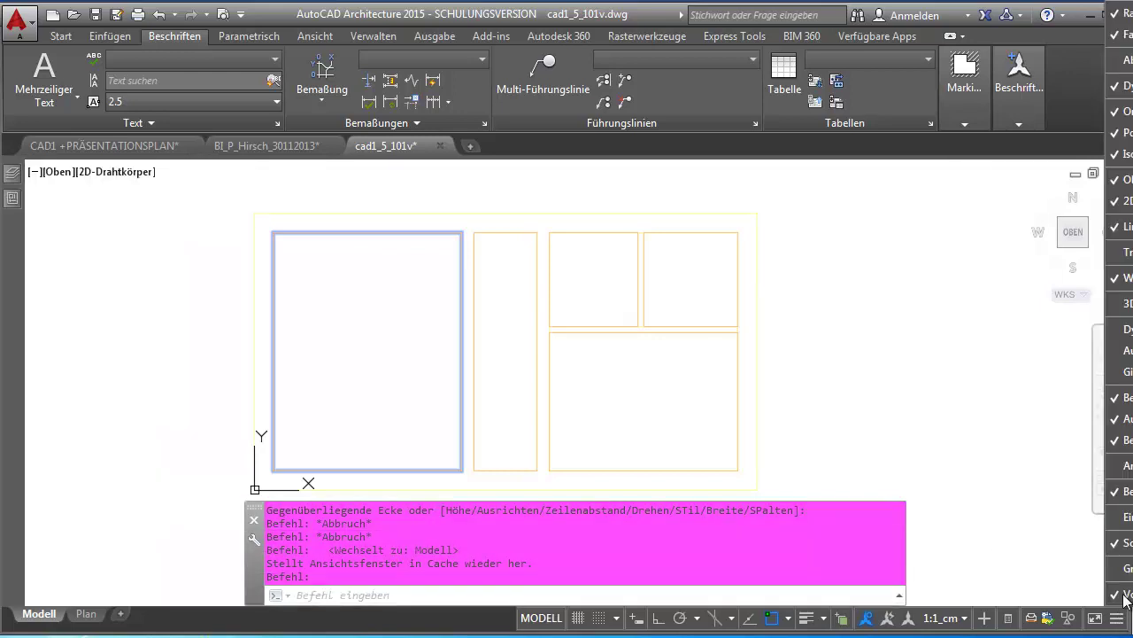
pyautogui.click(1120, 517)
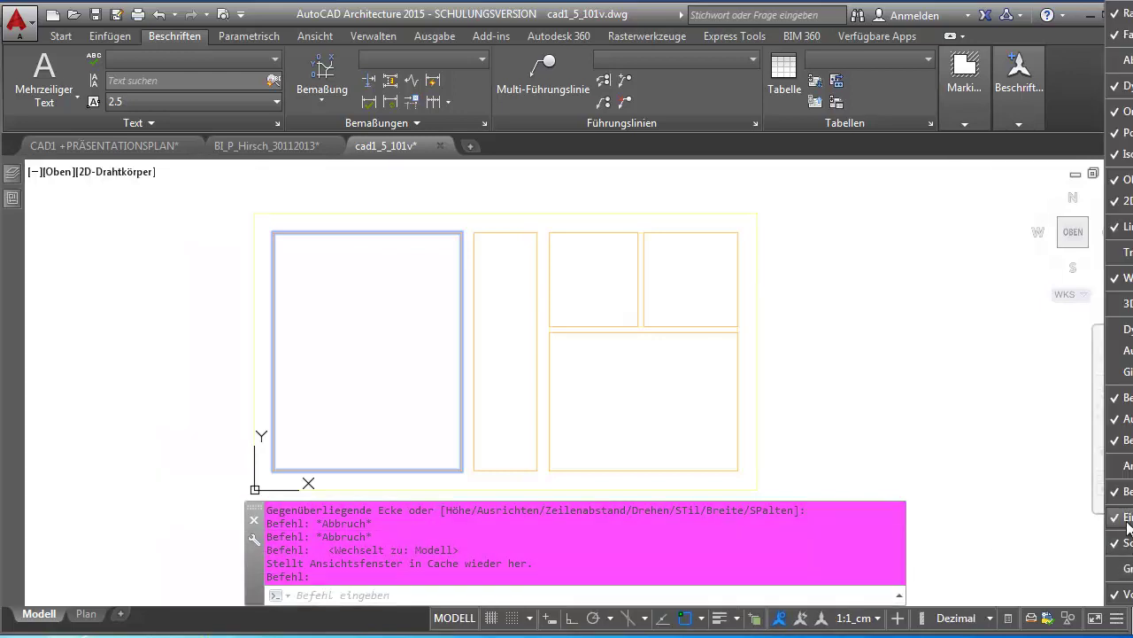
pyautogui.click(989, 619)
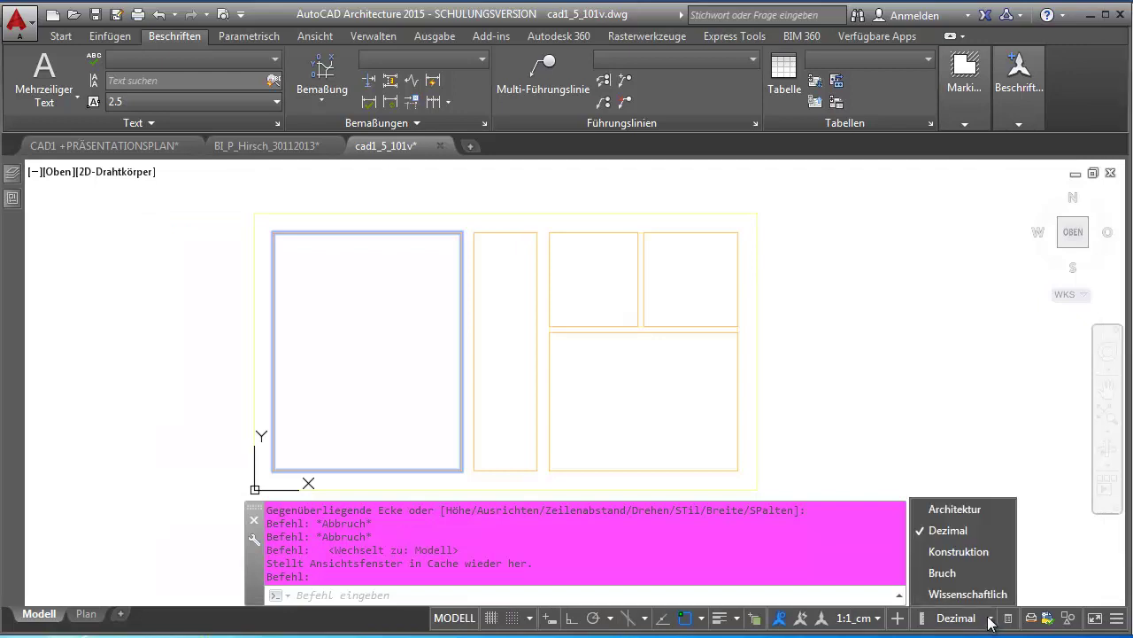
pyautogui.click(989, 619)
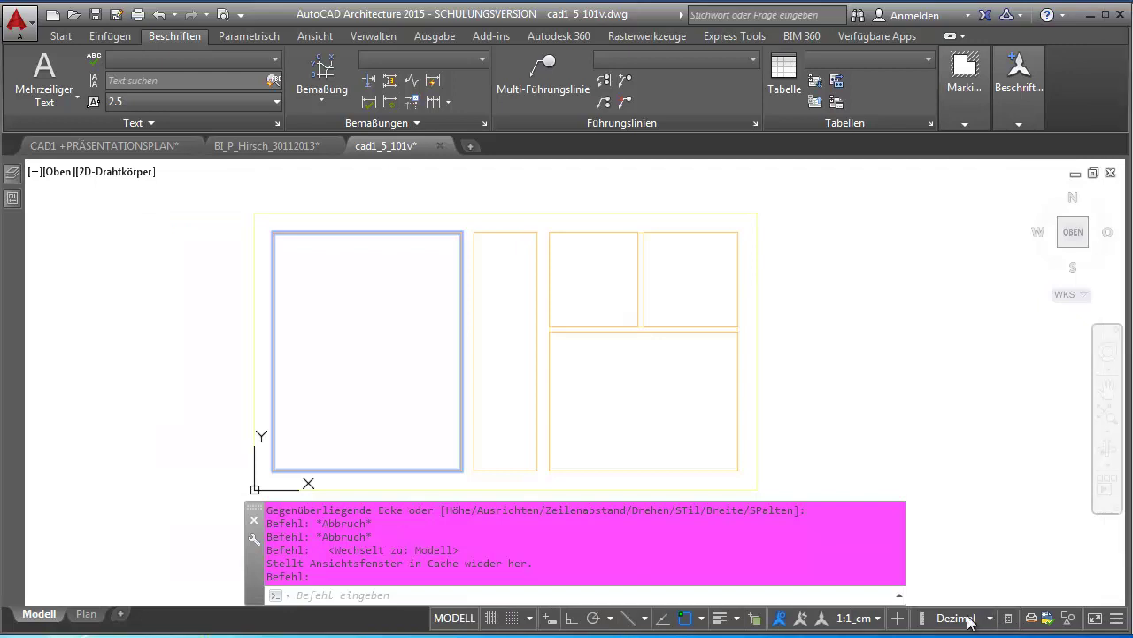
pyautogui.click(1115, 624)
pyautogui.click(1120, 517)
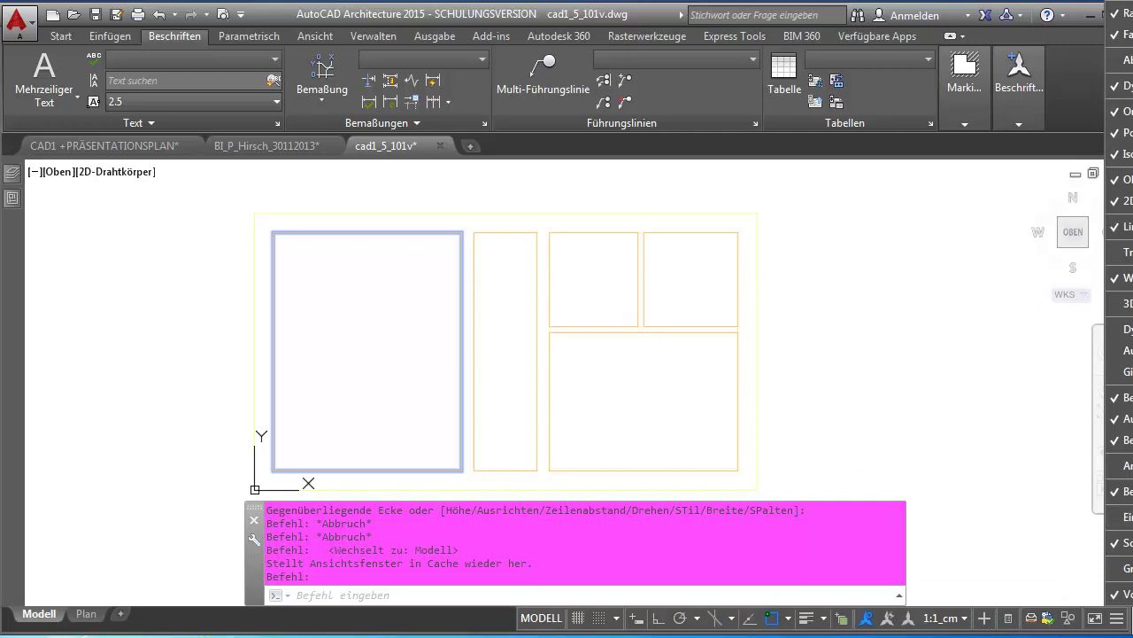
pyautogui.click(27, 34)
pyautogui.click(27, 34)
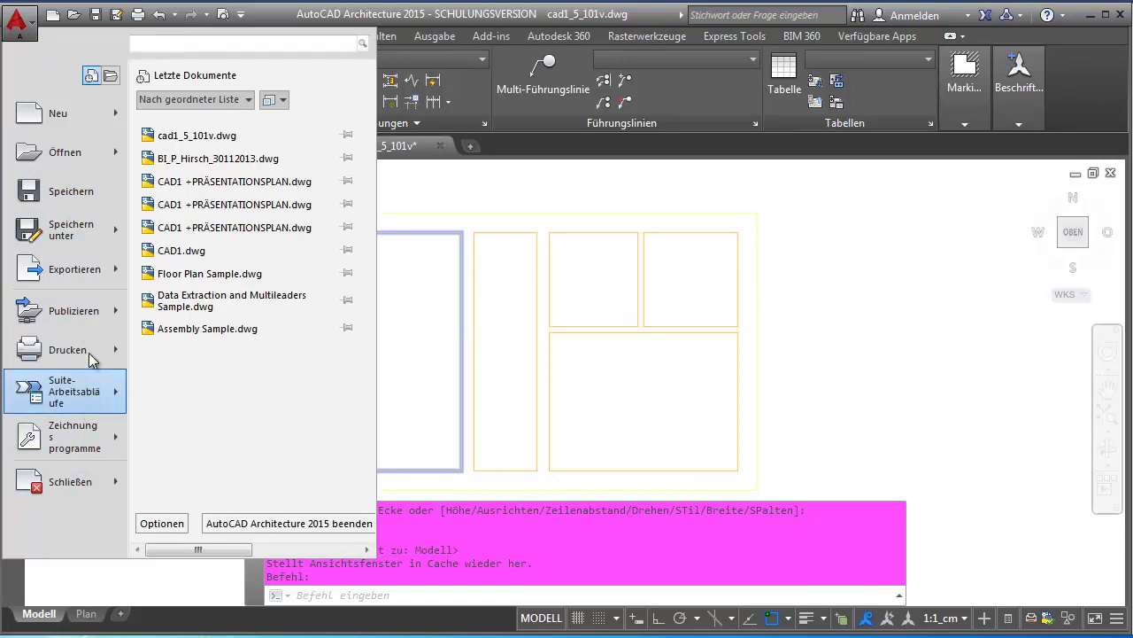
pyautogui.click(97, 310)
pyautogui.moveTo(71, 436)
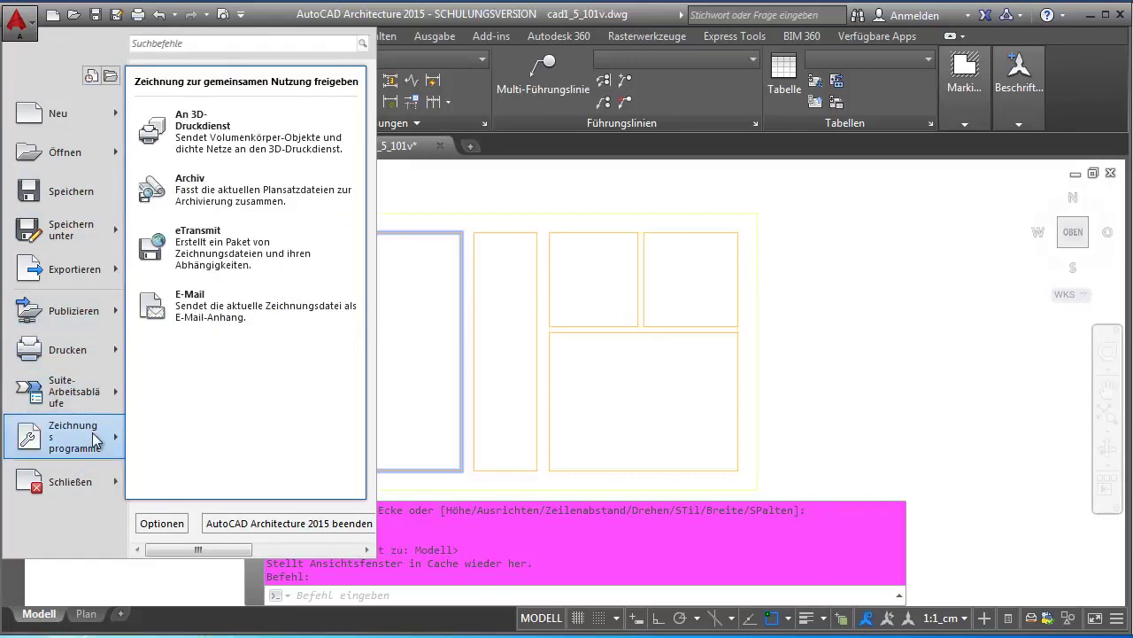
pyautogui.click(192, 191)
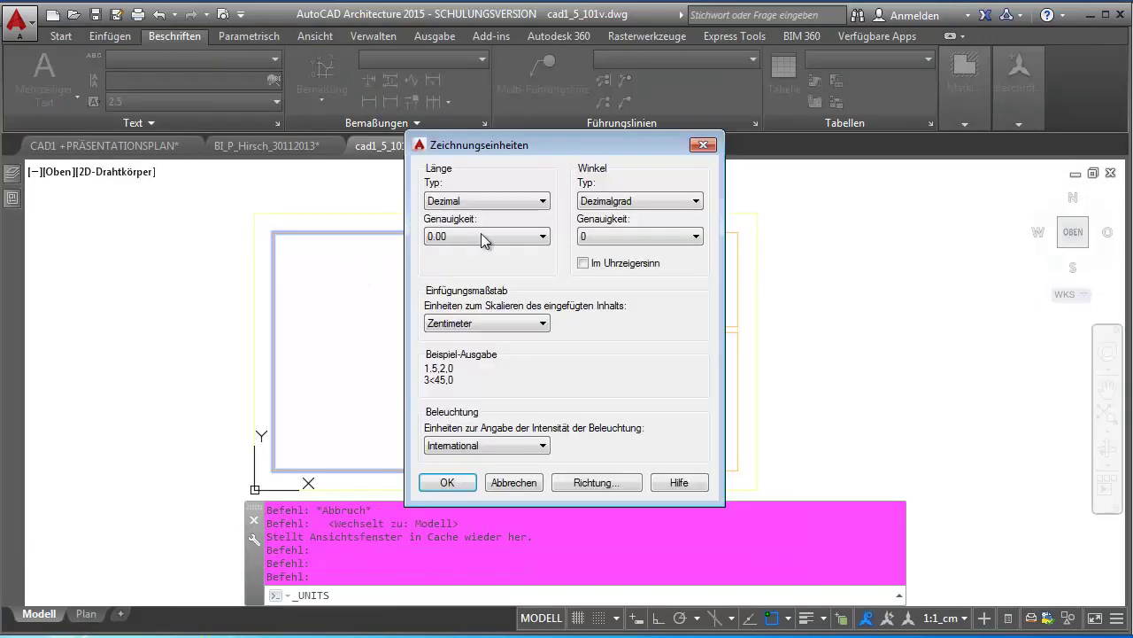
pyautogui.click(514, 483)
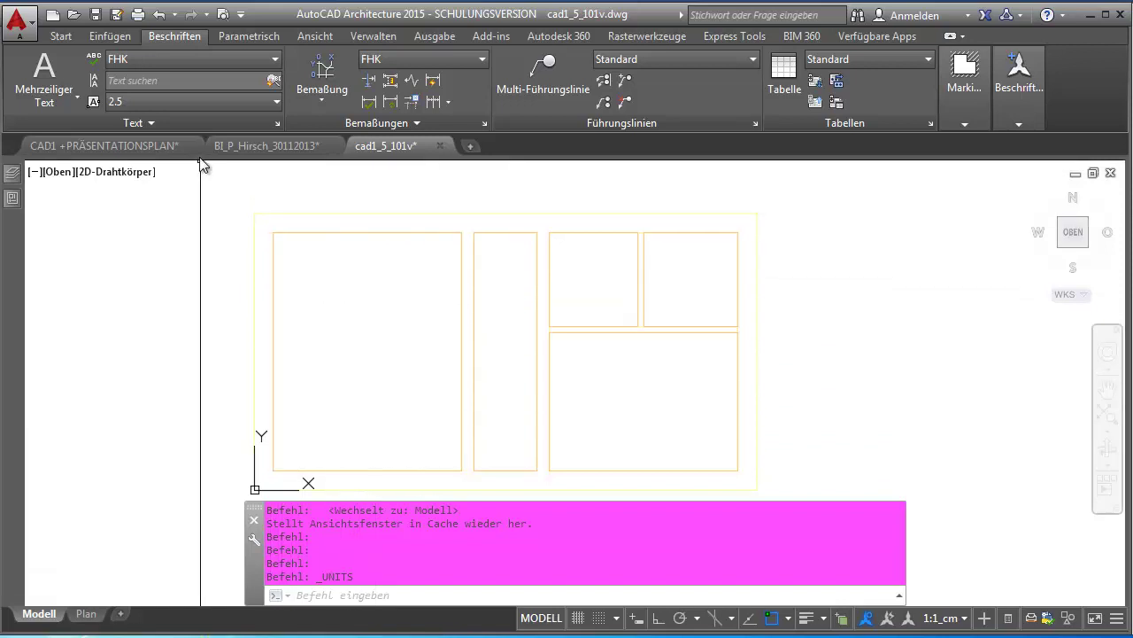
# Measure the left room rectangle with Messen > Fläche > Objekt: area 178125.00, perimeter 1700.00
pyautogui.click(62, 37)
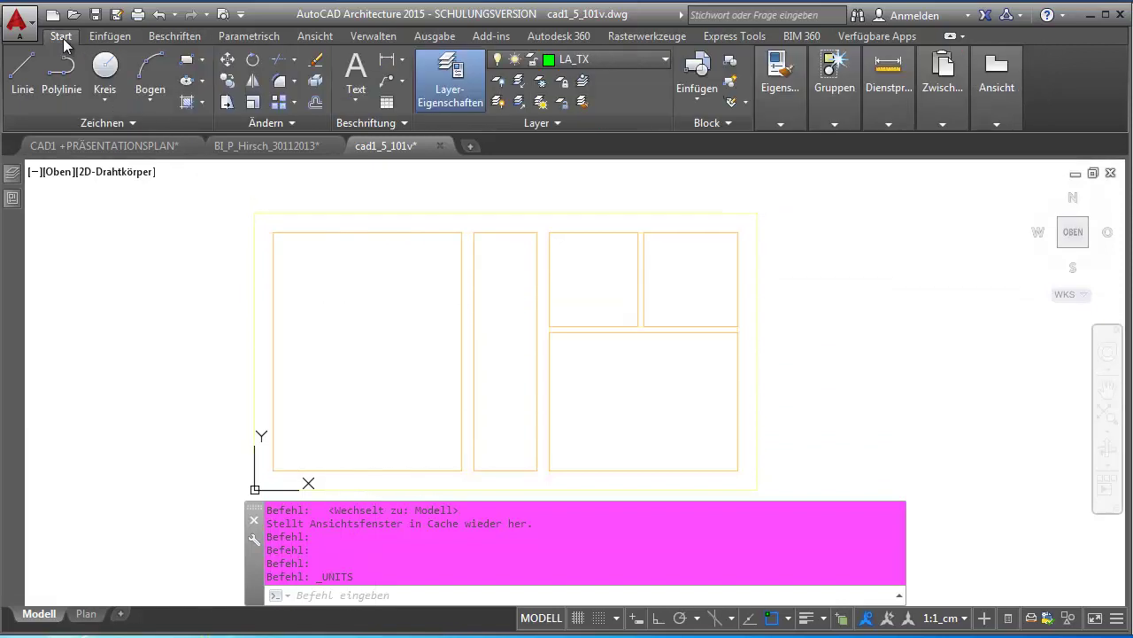
pyautogui.click(873, 126)
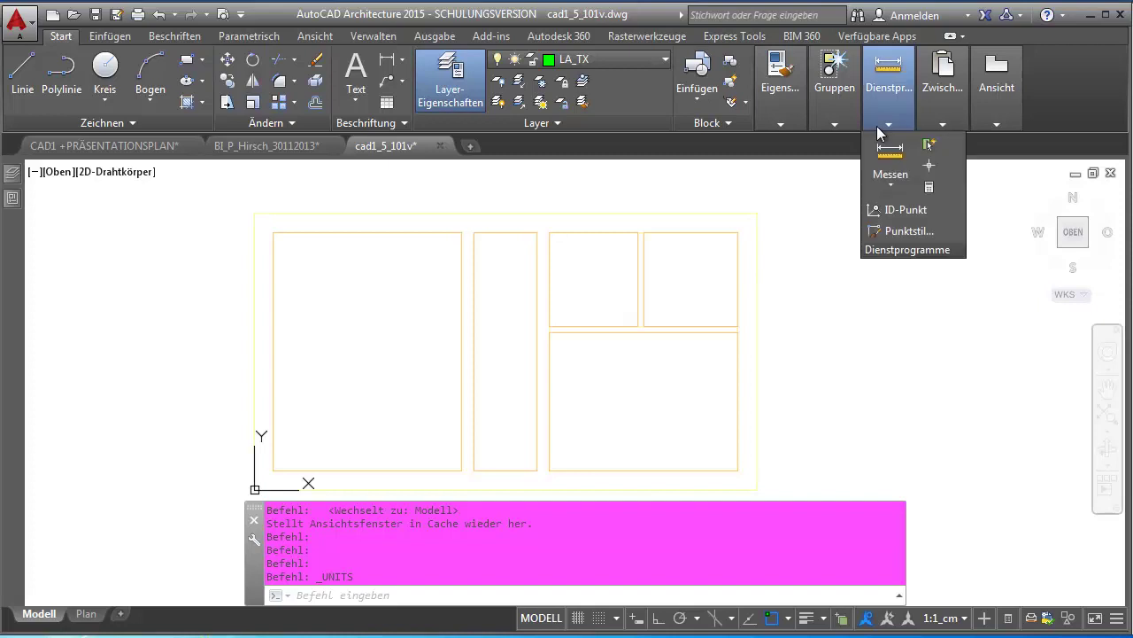
pyautogui.click(893, 184)
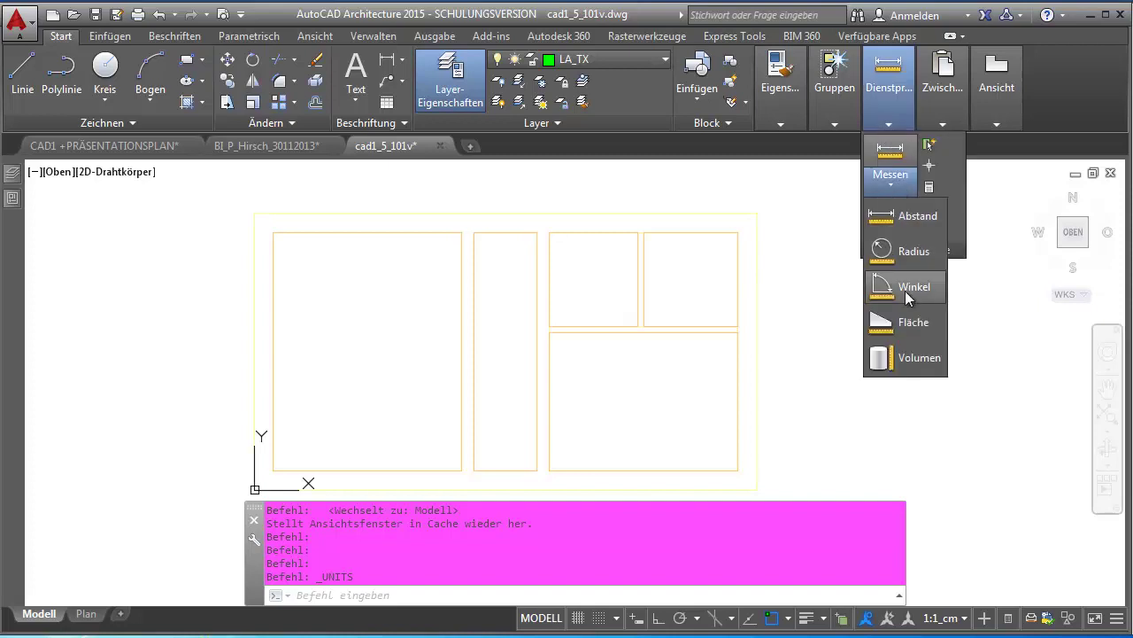
pyautogui.click(900, 320)
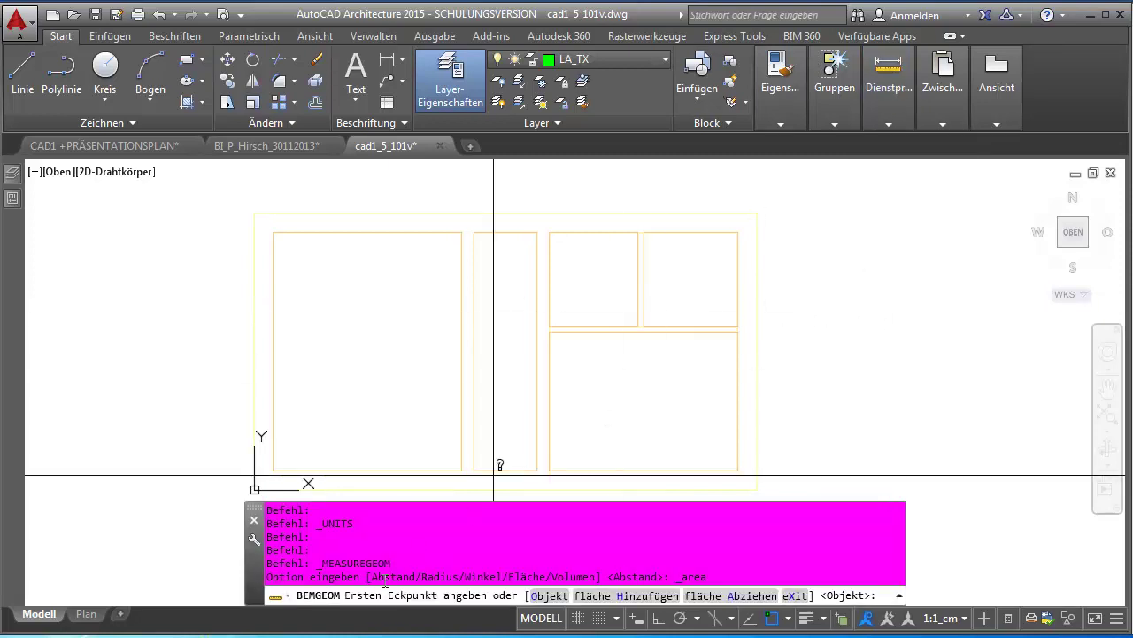
pyautogui.click(570, 596)
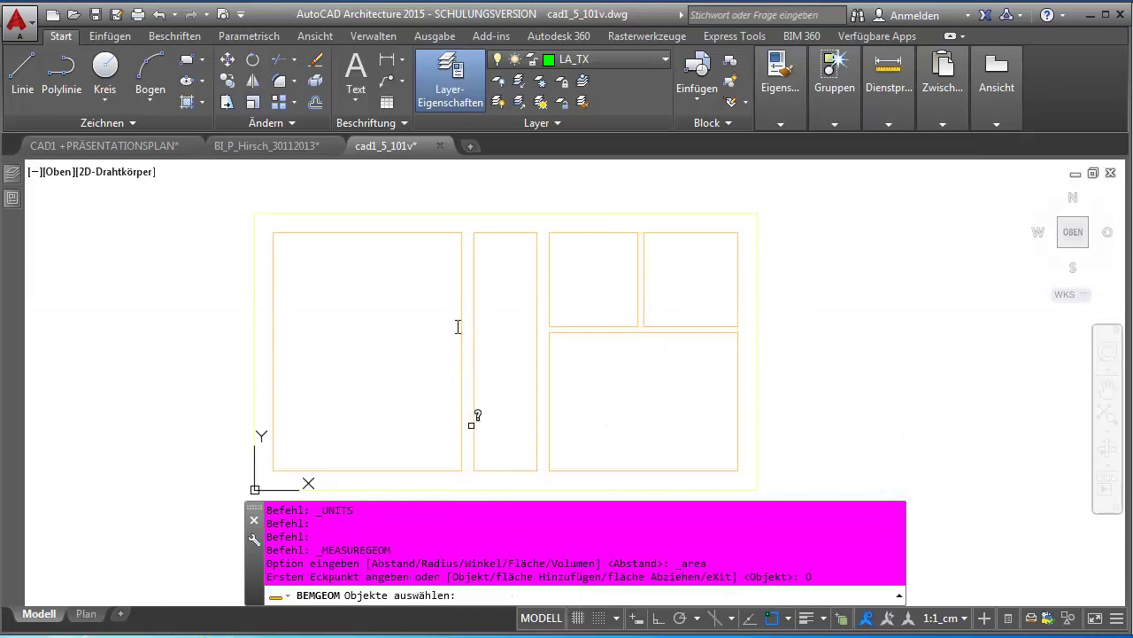
pyautogui.click(450, 232)
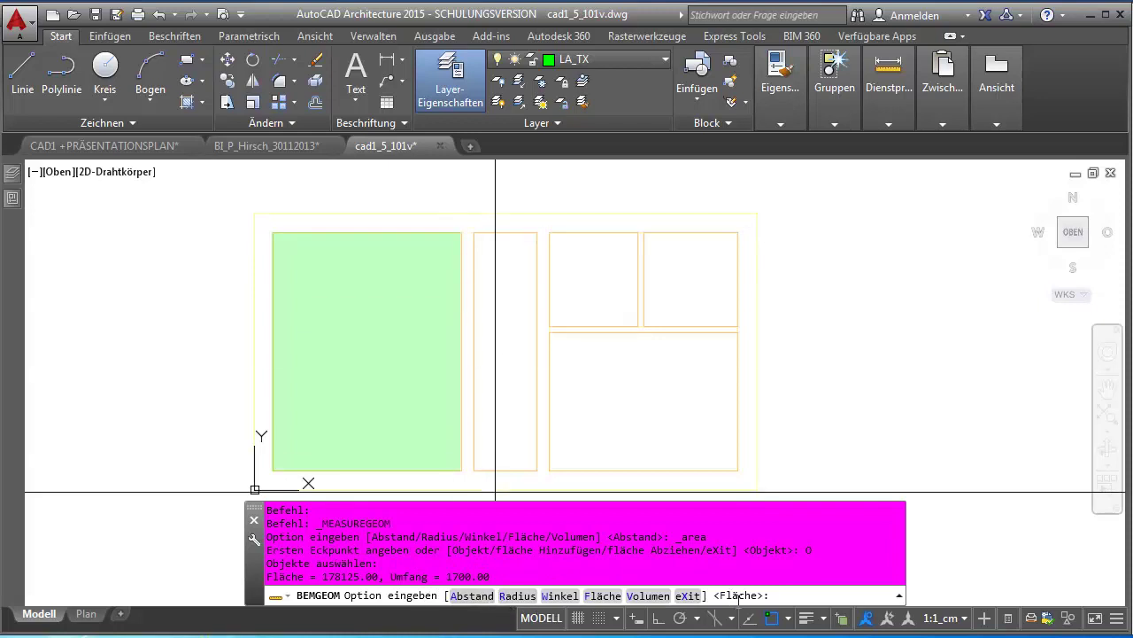
pyautogui.click(687, 595)
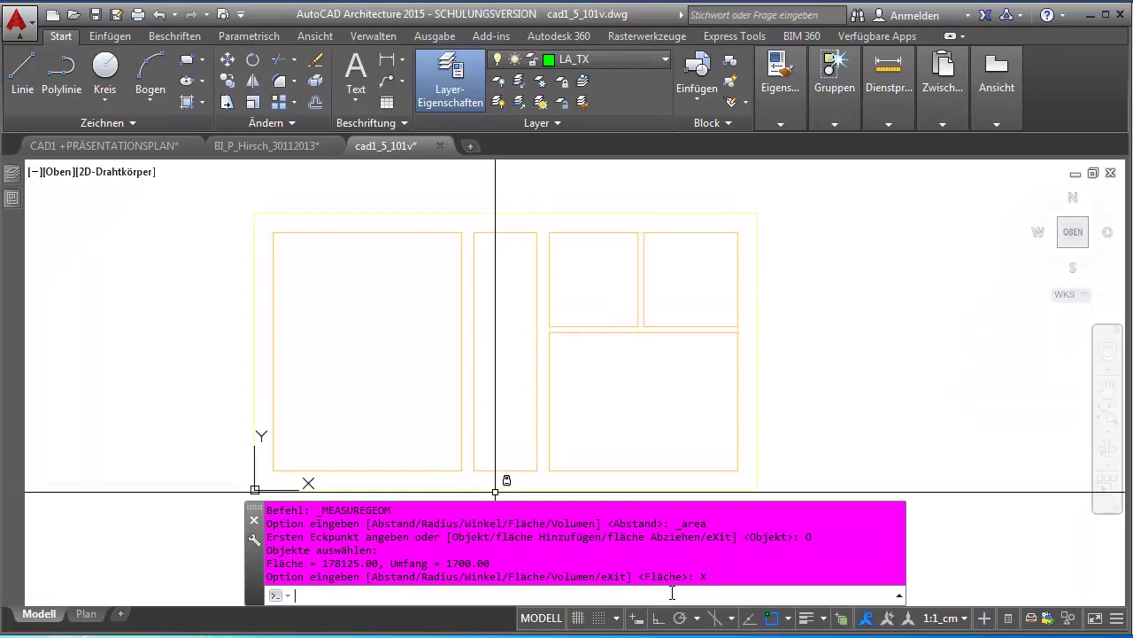
pyautogui.press('Return')
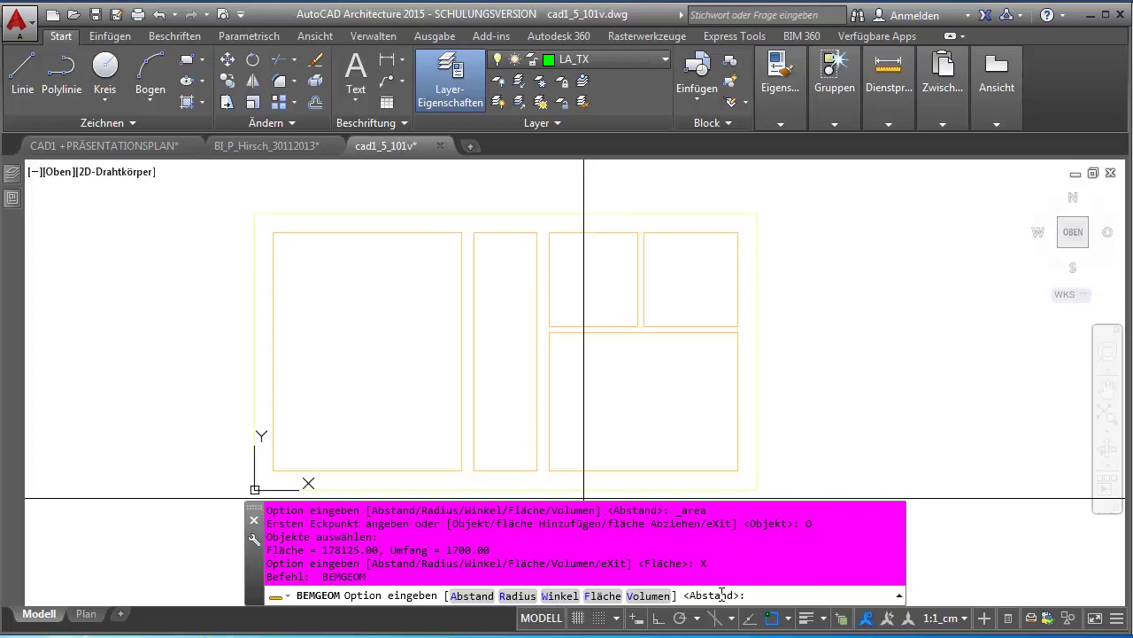
# Trace the left room's four corners to confirm area 178125.00 and perimeter 1700.00
pyautogui.click(891, 125)
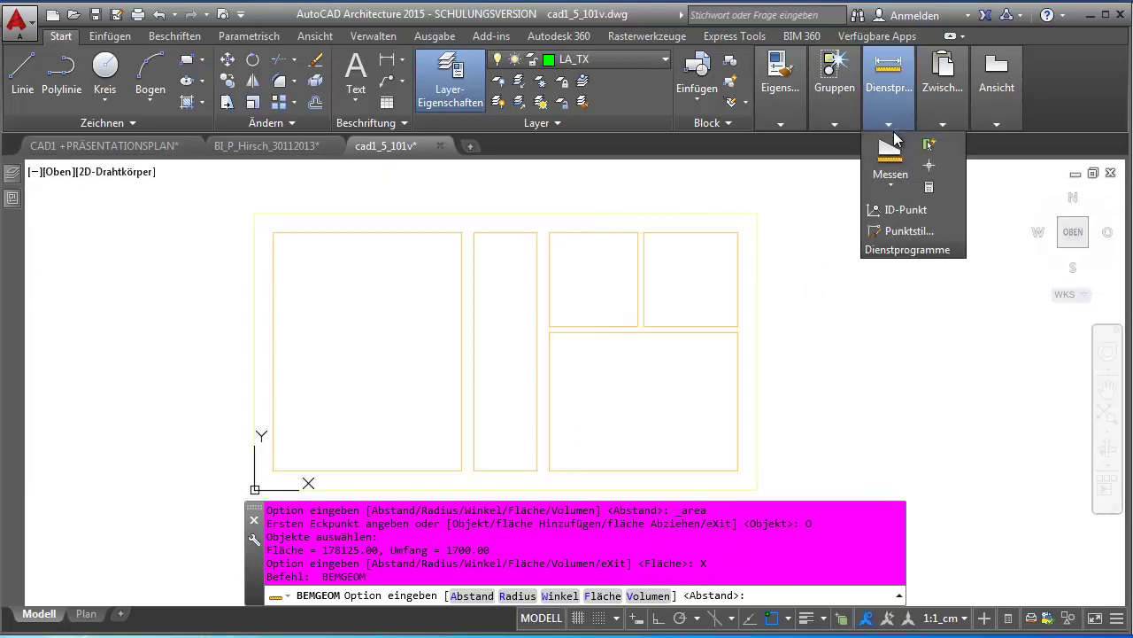
pyautogui.click(886, 188)
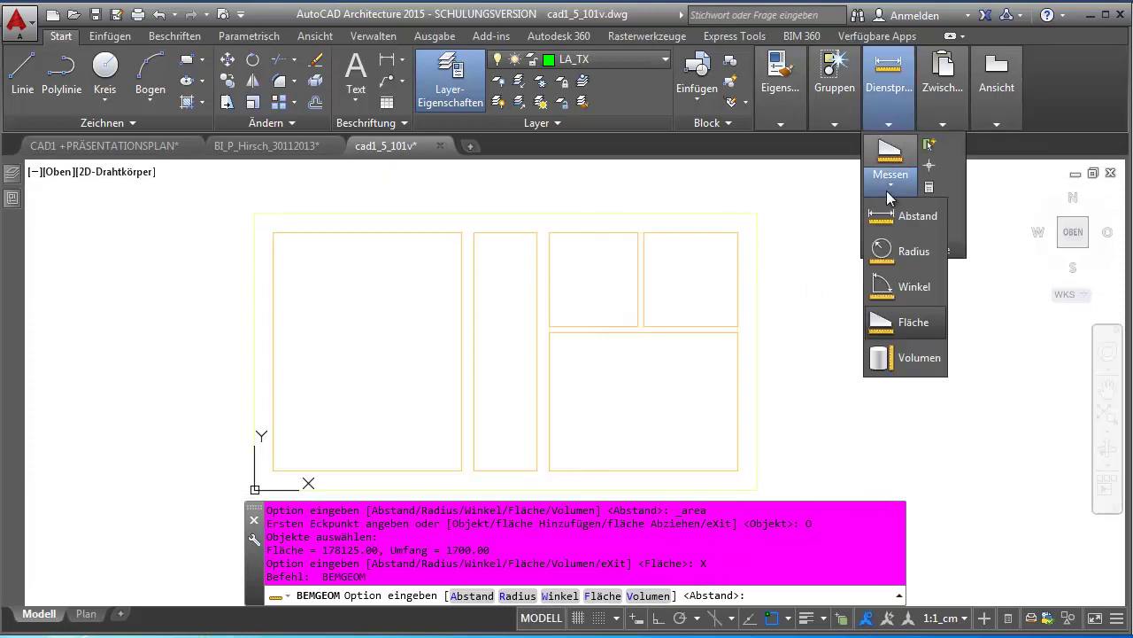
pyautogui.click(893, 324)
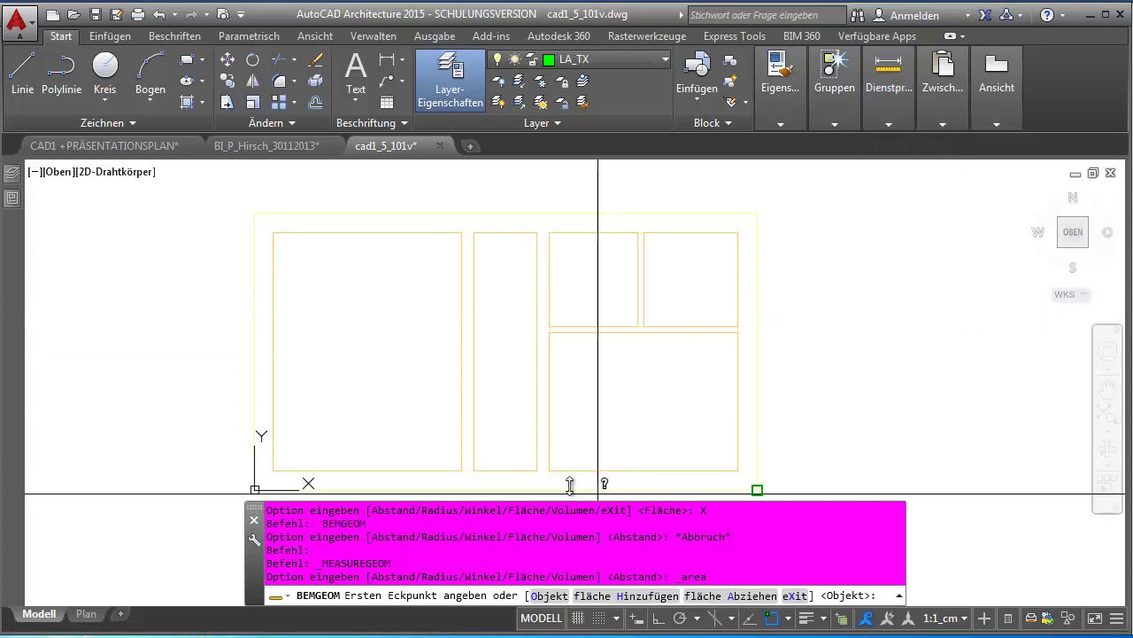
pyautogui.click(273, 233)
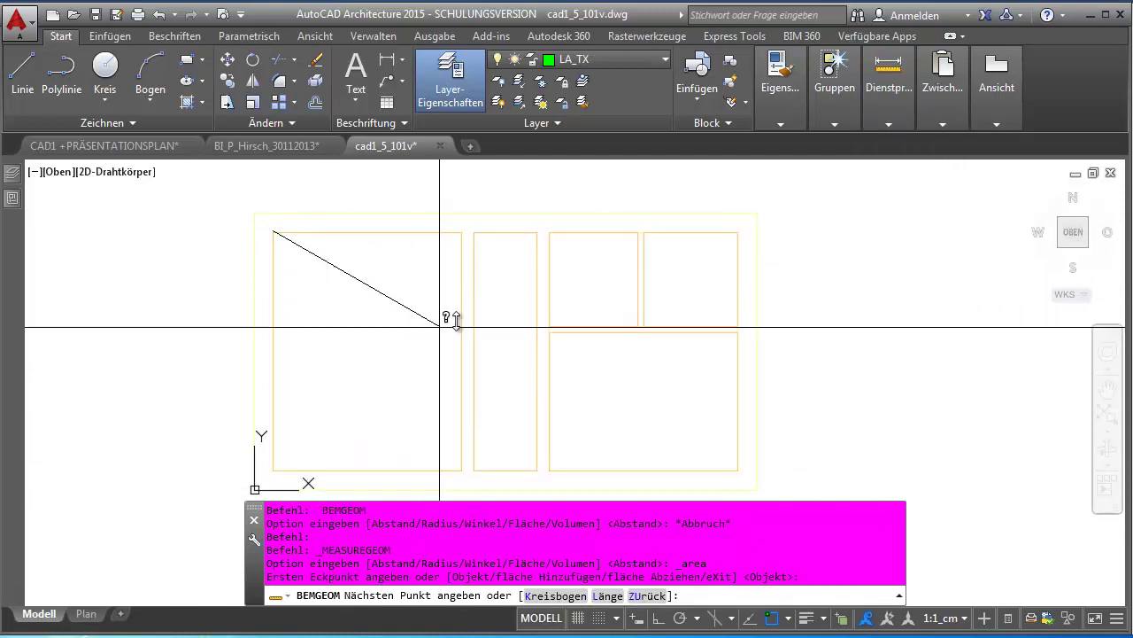
pyautogui.click(461, 232)
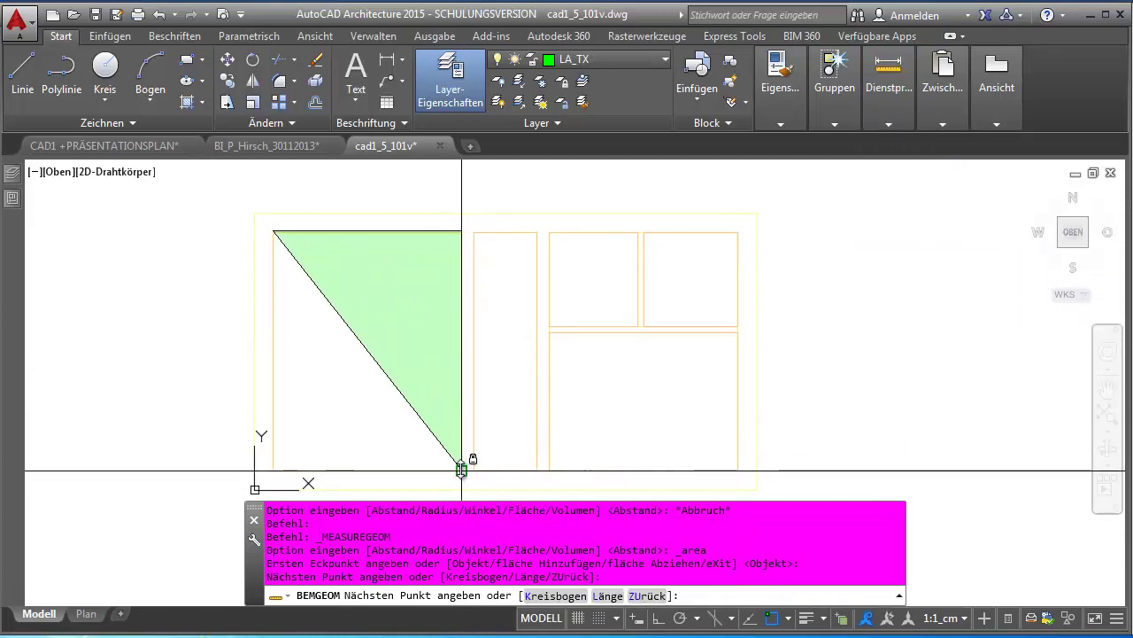
pyautogui.click(461, 470)
pyautogui.click(273, 469)
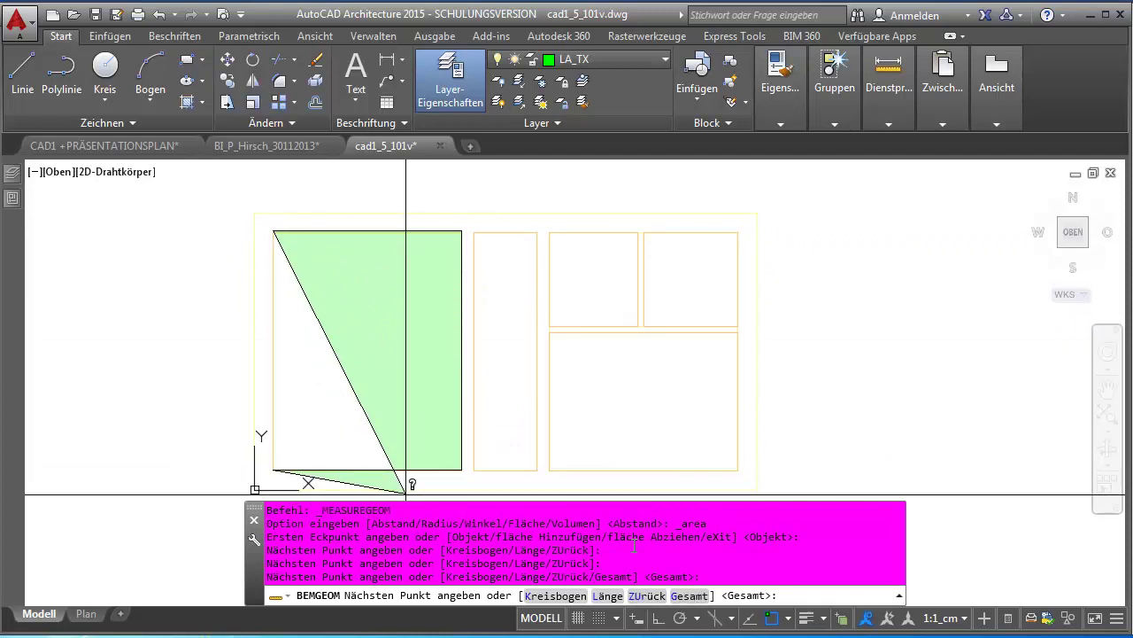
pyautogui.press('Return')
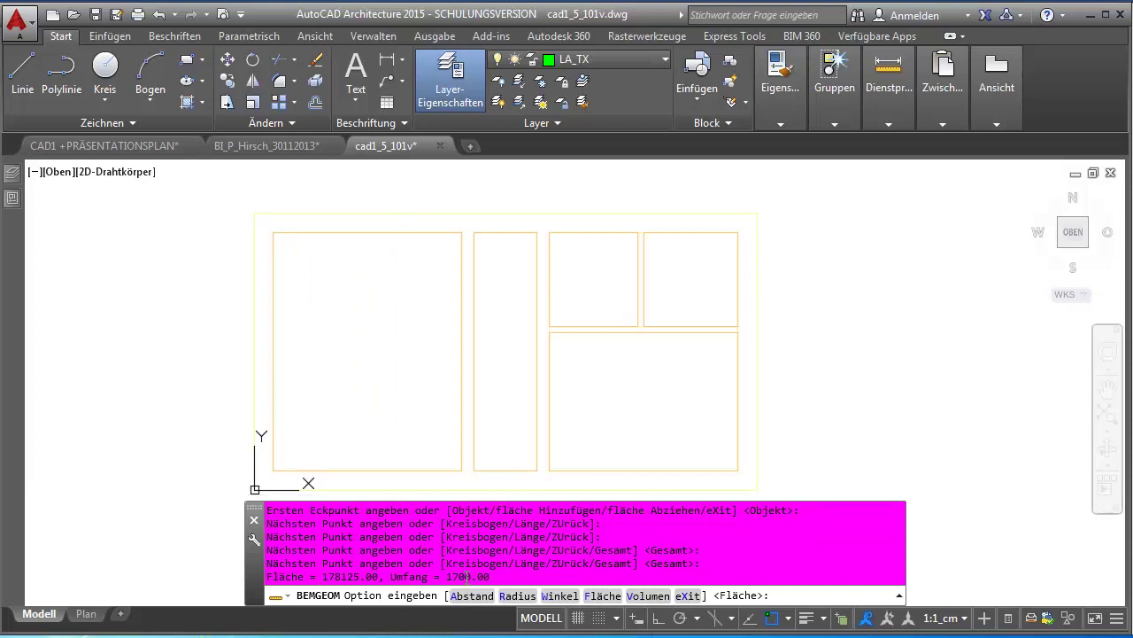
pyautogui.press('Escape')
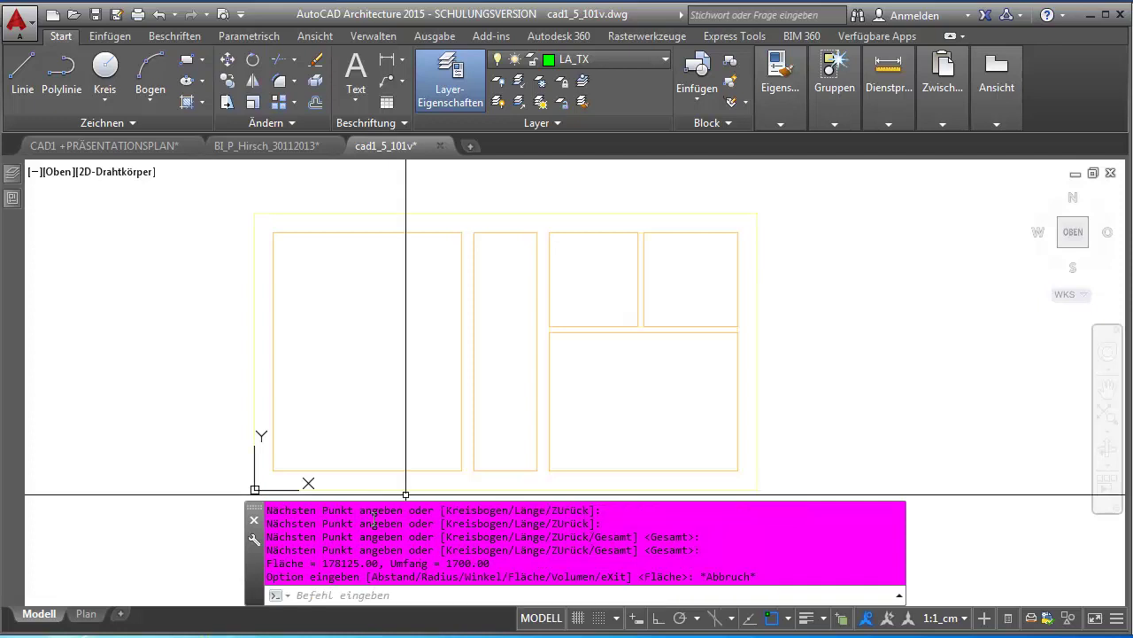
# Return to the Plan layout and select the Raum 1 label showing 17,81 m² and 17,00 m
pyautogui.click(89, 614)
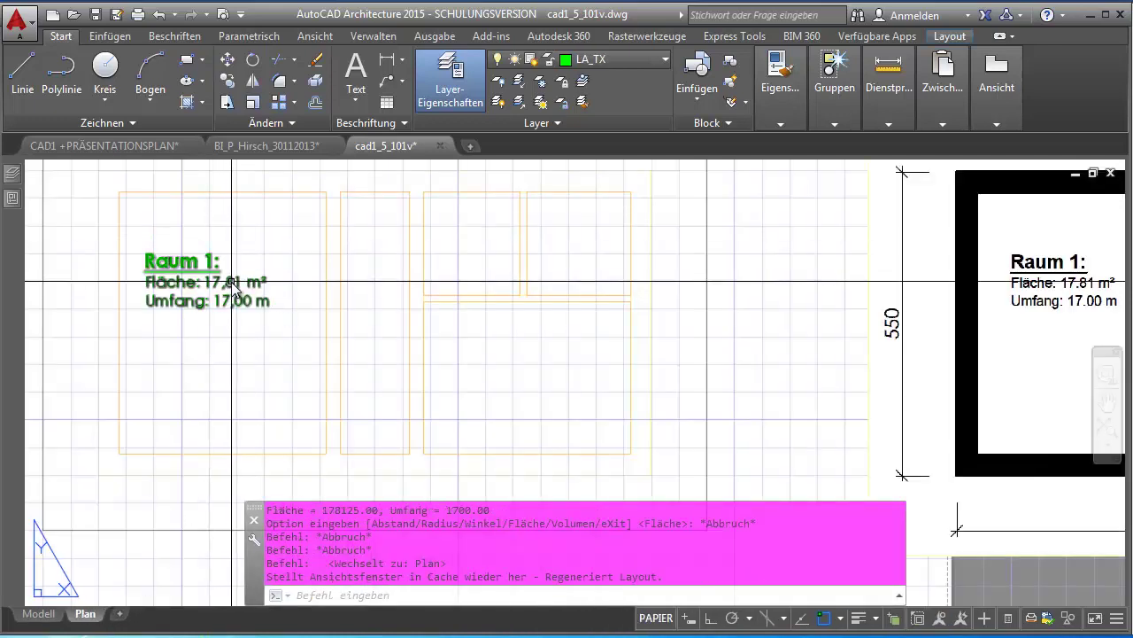
pyautogui.moveTo(161, 299)
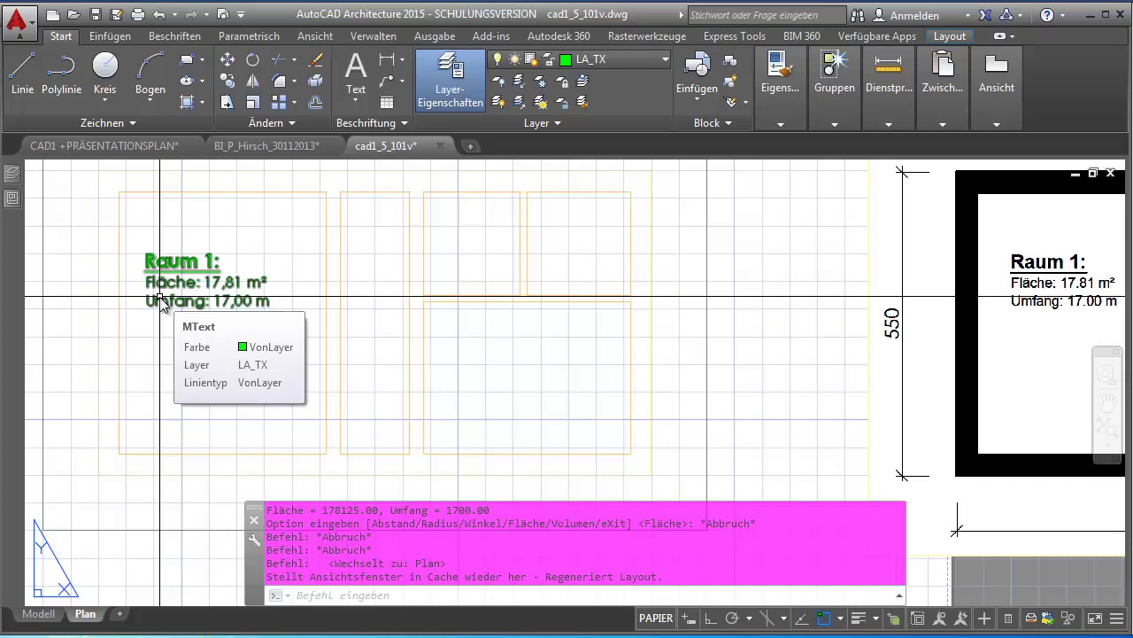
pyautogui.press('Escape')
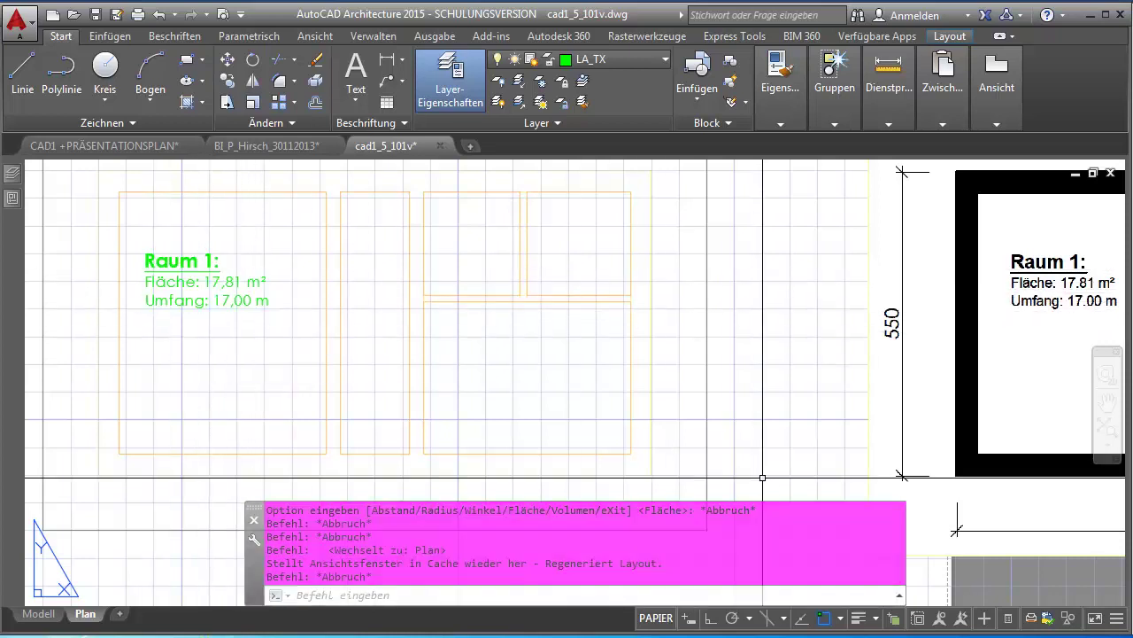
pyautogui.click(232, 294)
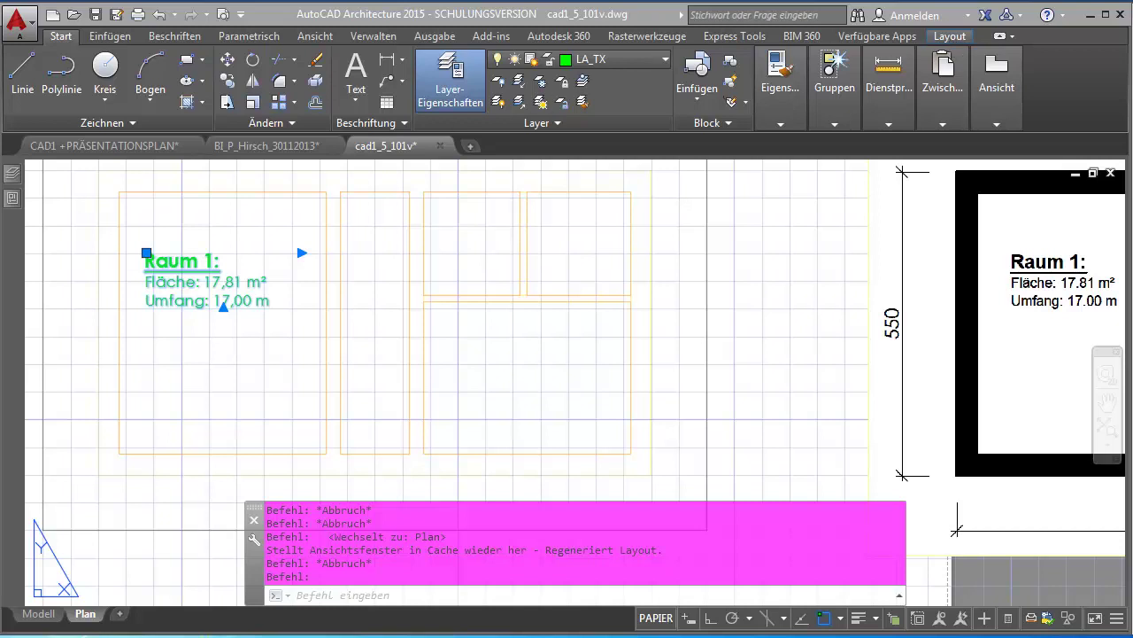
# Inspect the Raum 1 label's properties and text, closing both without changes
pyautogui.click(10, 197)
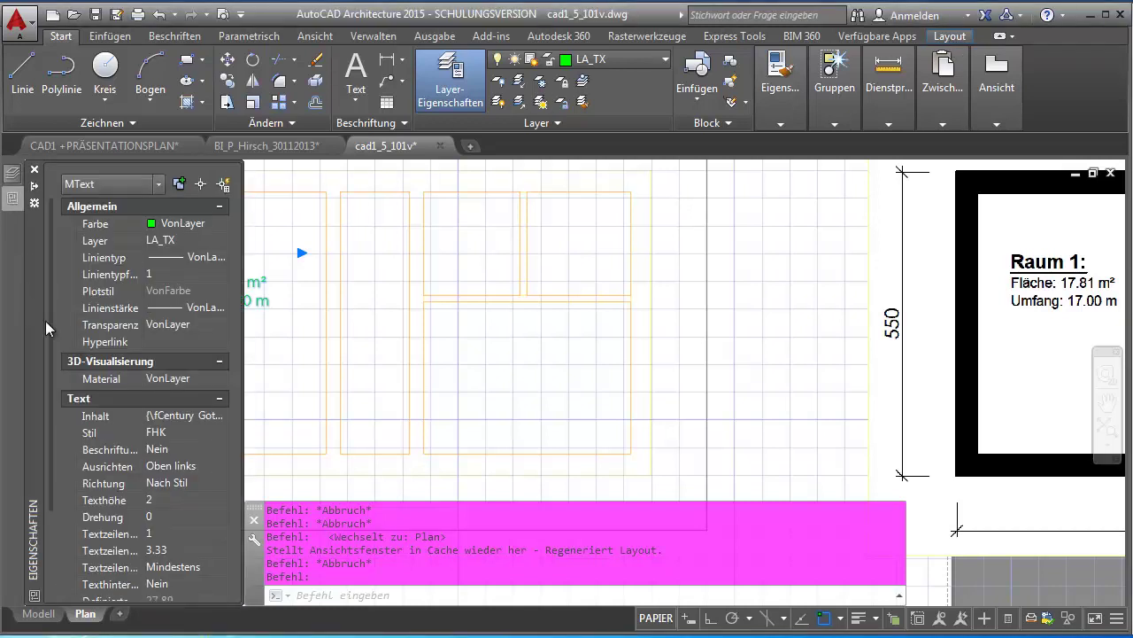
pyautogui.moveTo(49, 328)
pyautogui.mouseDown()
pyautogui.moveTo(44, 448)
pyautogui.moveTo(40, 363)
pyautogui.mouseUp()
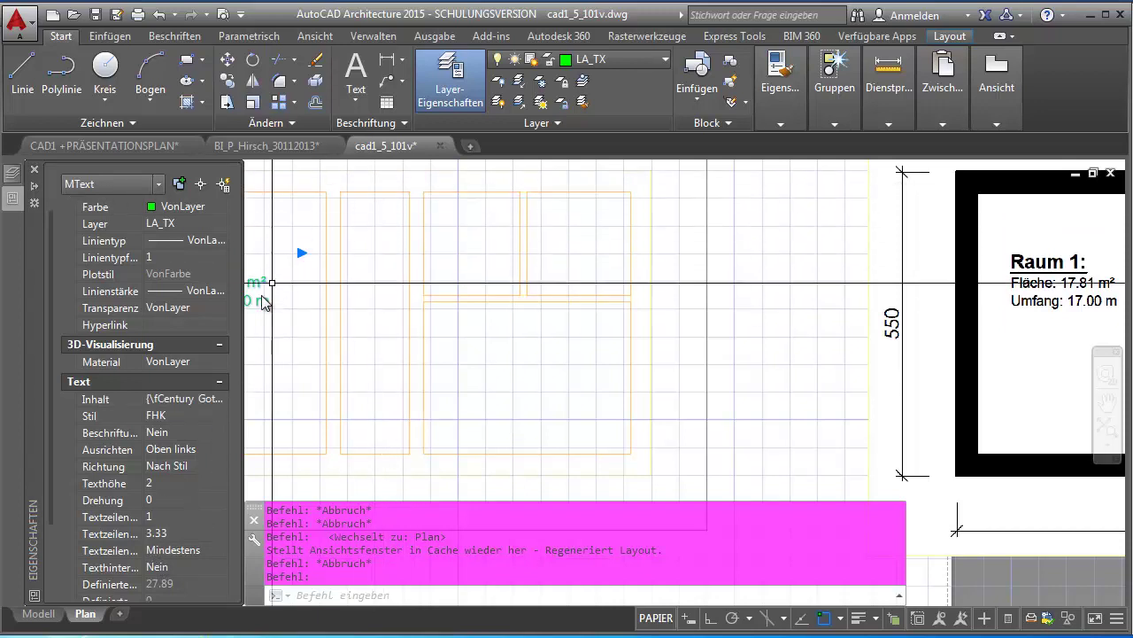
pyautogui.hotkey('ctrl', '1')
pyautogui.doubleClick(255, 290)
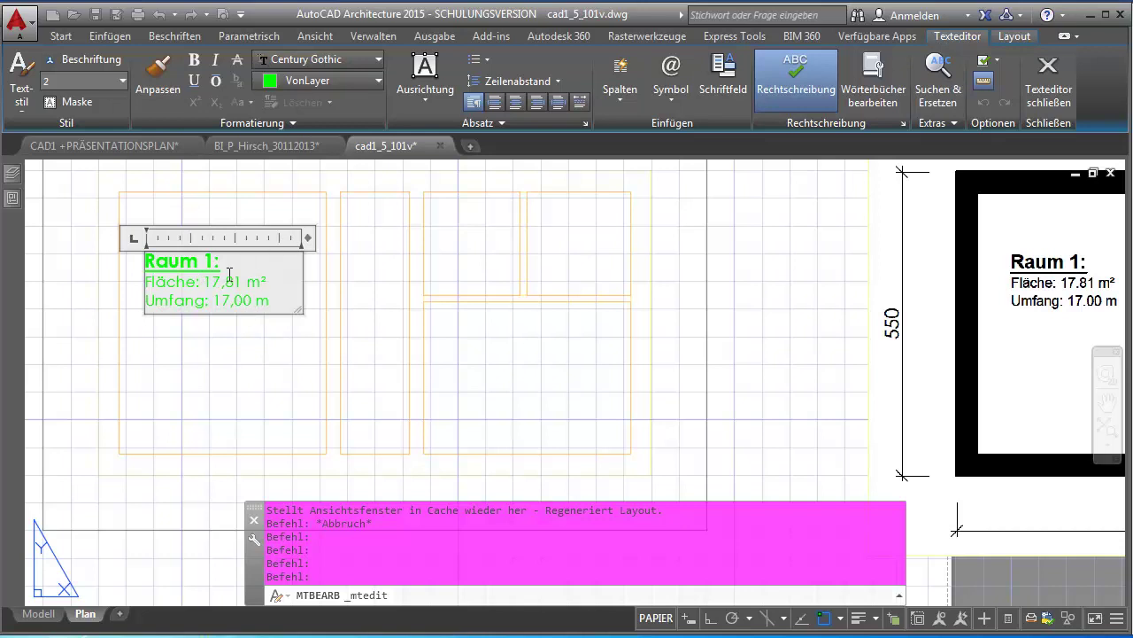
pyautogui.click(89, 332)
pyautogui.doubleClick(220, 293)
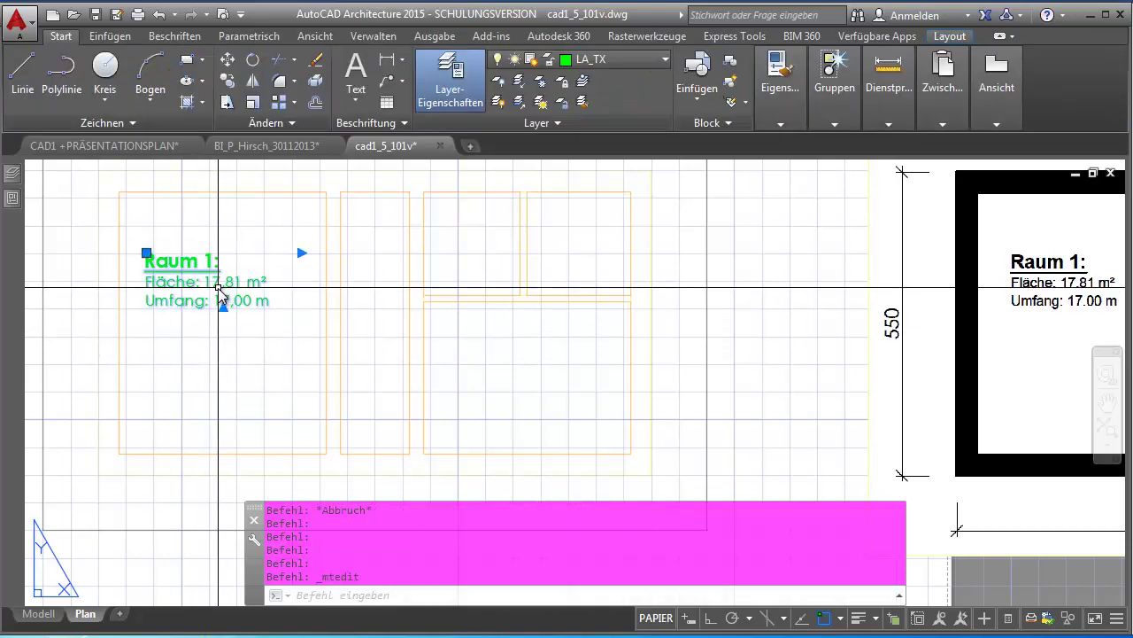
pyautogui.click(76, 310)
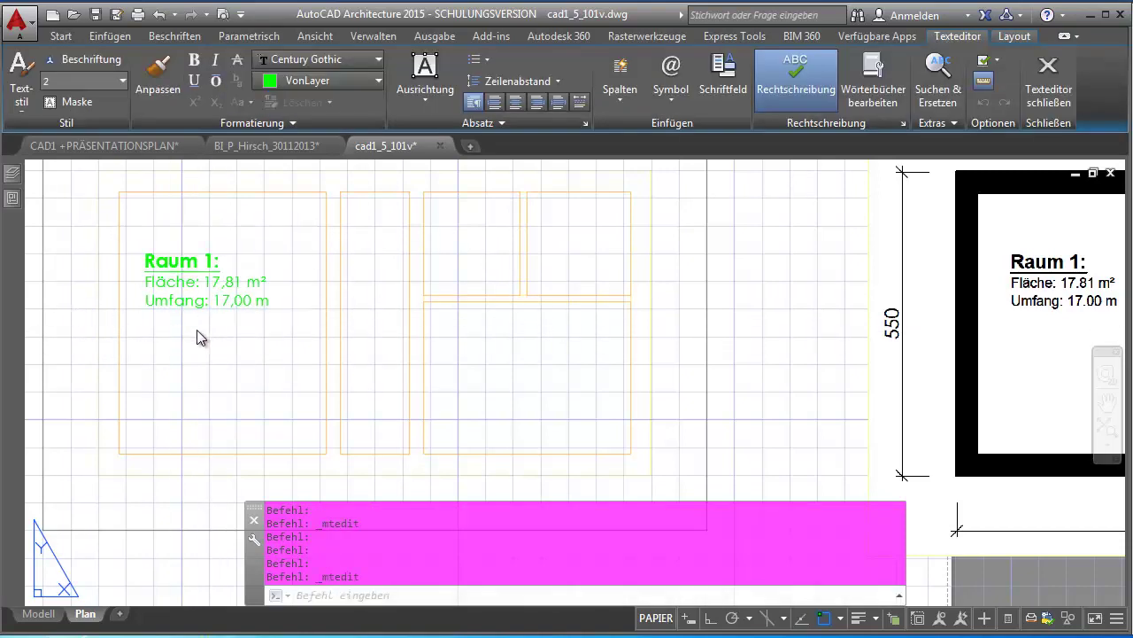
# Activate model space in the Plan layout's floor-plan viewport and zoom out
pyautogui.click(221, 335)
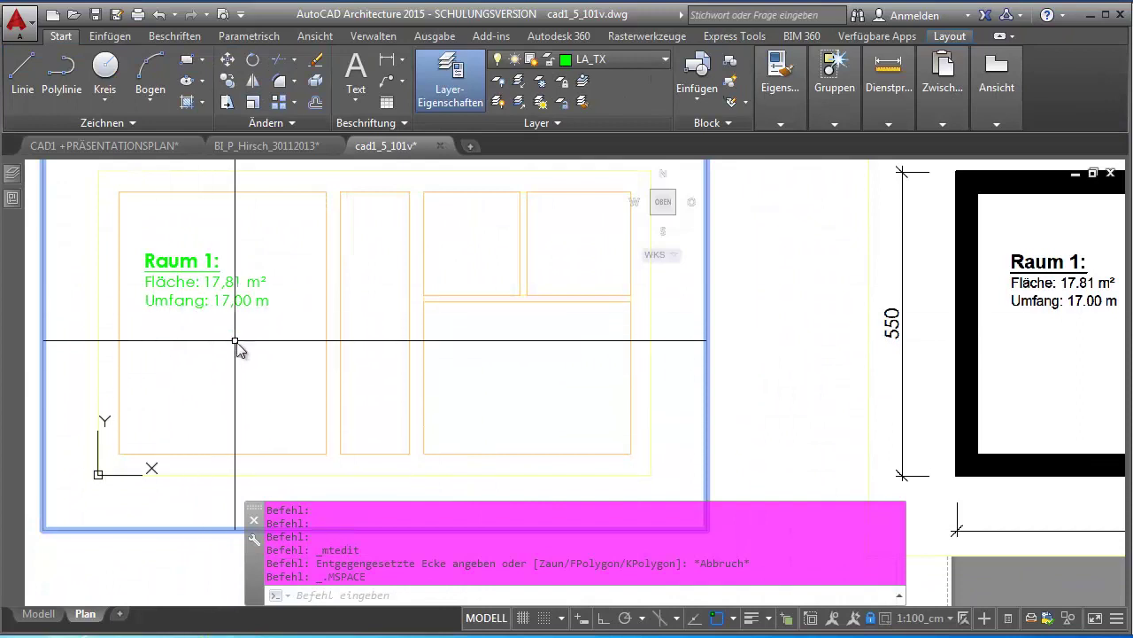
pyautogui.doubleClick(232, 337)
pyautogui.scroll(-3, 232, 339)
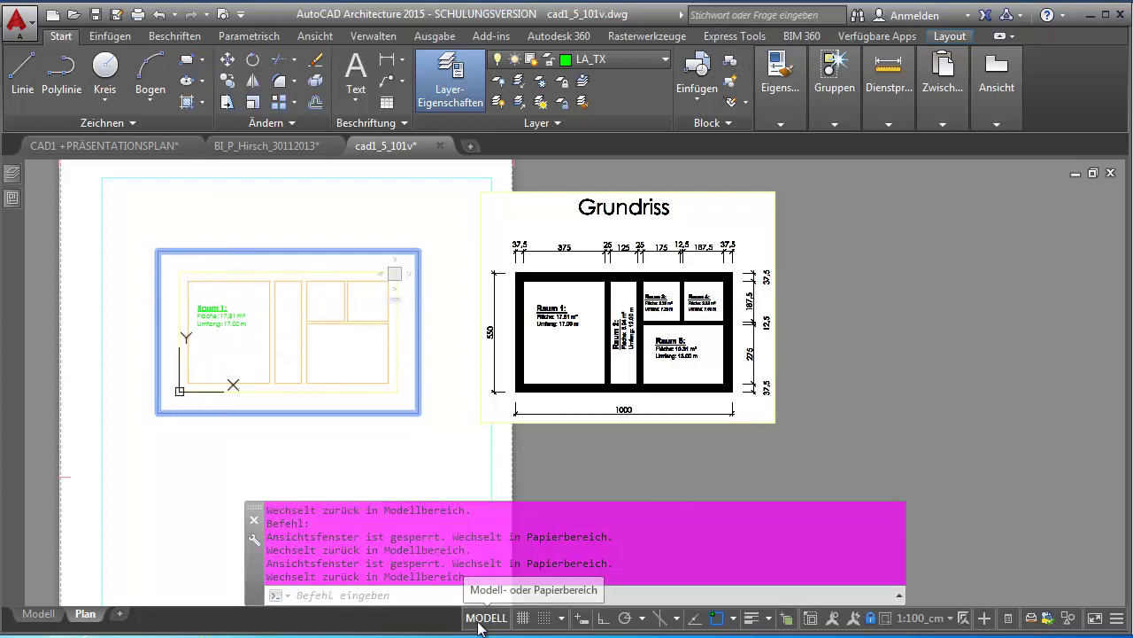
# Delete the typed 17,81 m² after Fläche: in the Raum 1 label and open Schriftfeld
pyautogui.doubleClick(419, 465)
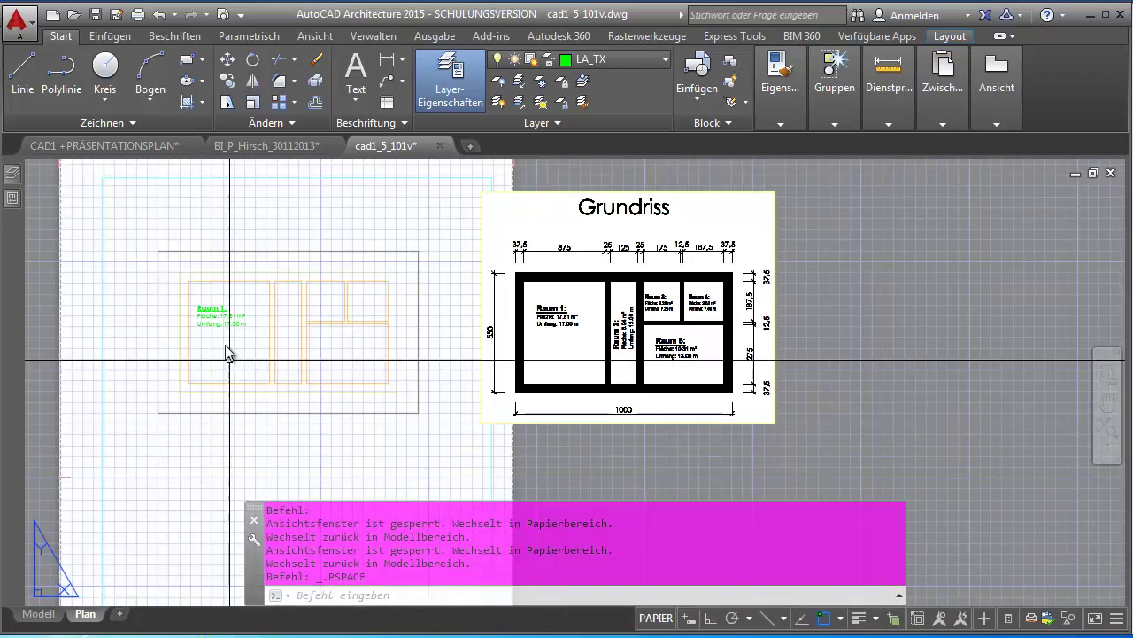
pyautogui.scroll(5, 211, 315)
pyautogui.doubleClick(213, 300)
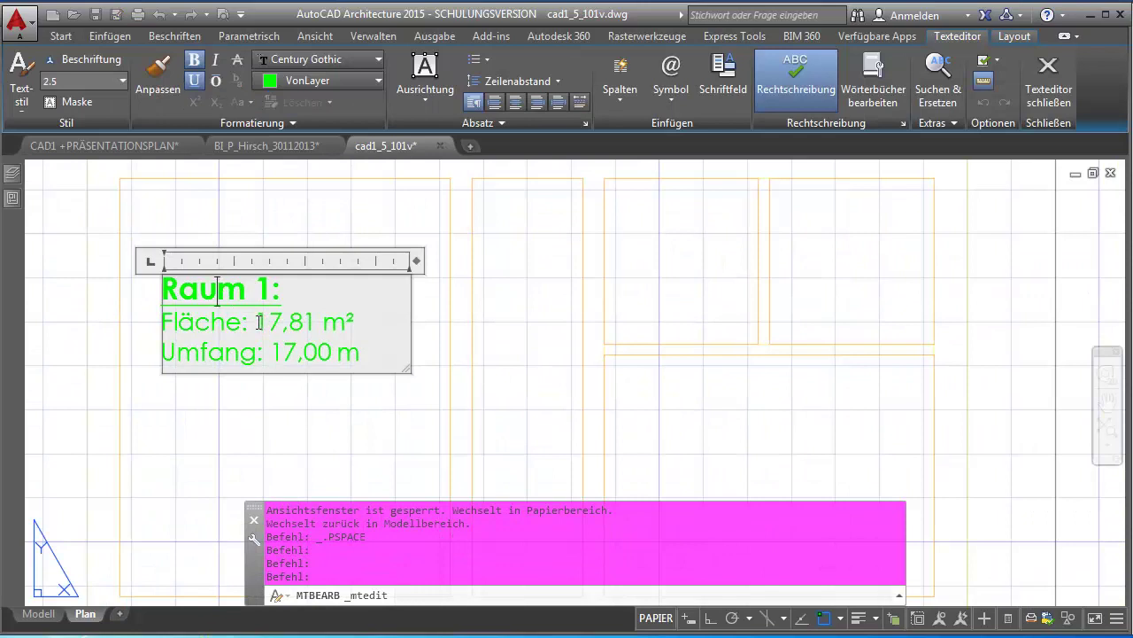
pyautogui.moveTo(259, 322); pyautogui.dragTo(354, 320)
pyautogui.press('Delete')
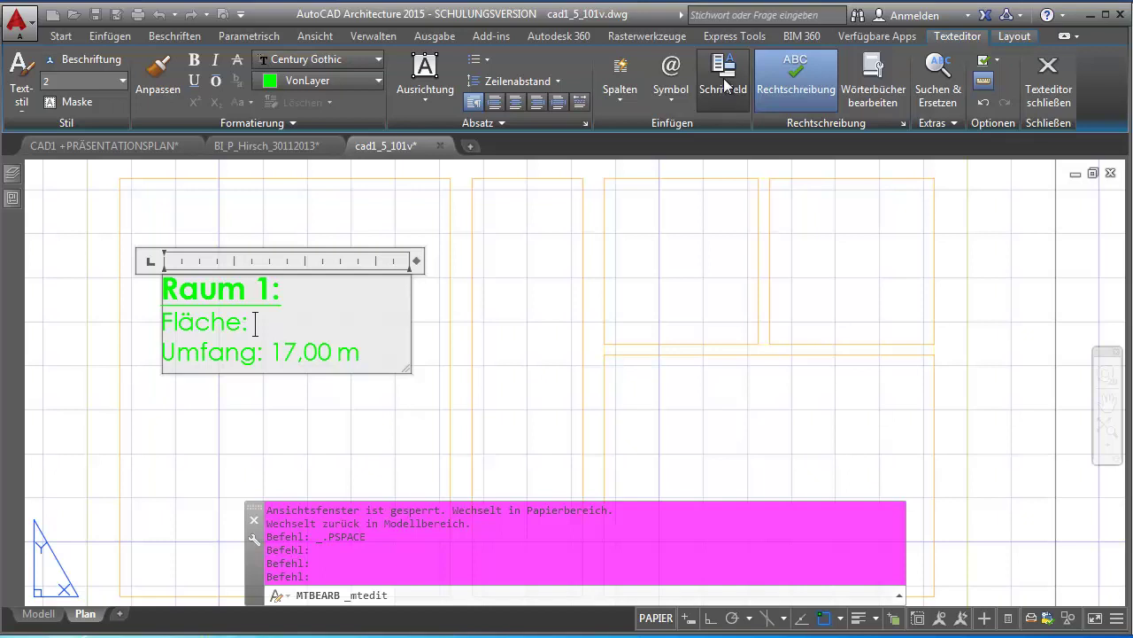
pyautogui.click(726, 85)
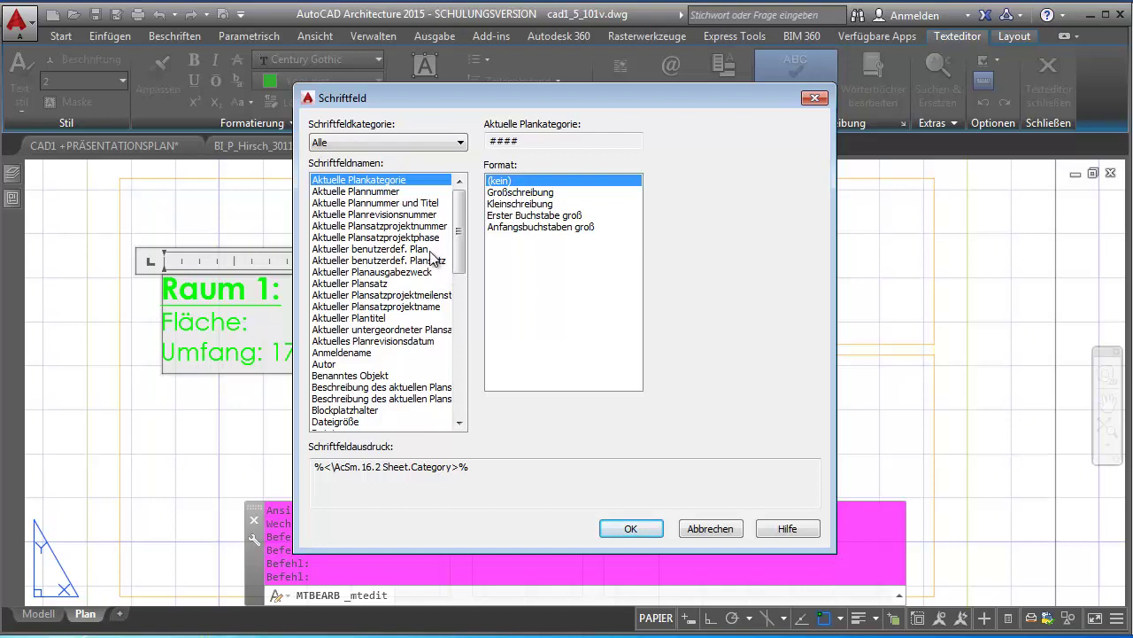
# Browse the field types, then choose Objekte > Objekt and start picking the source object
pyautogui.click(335, 366)
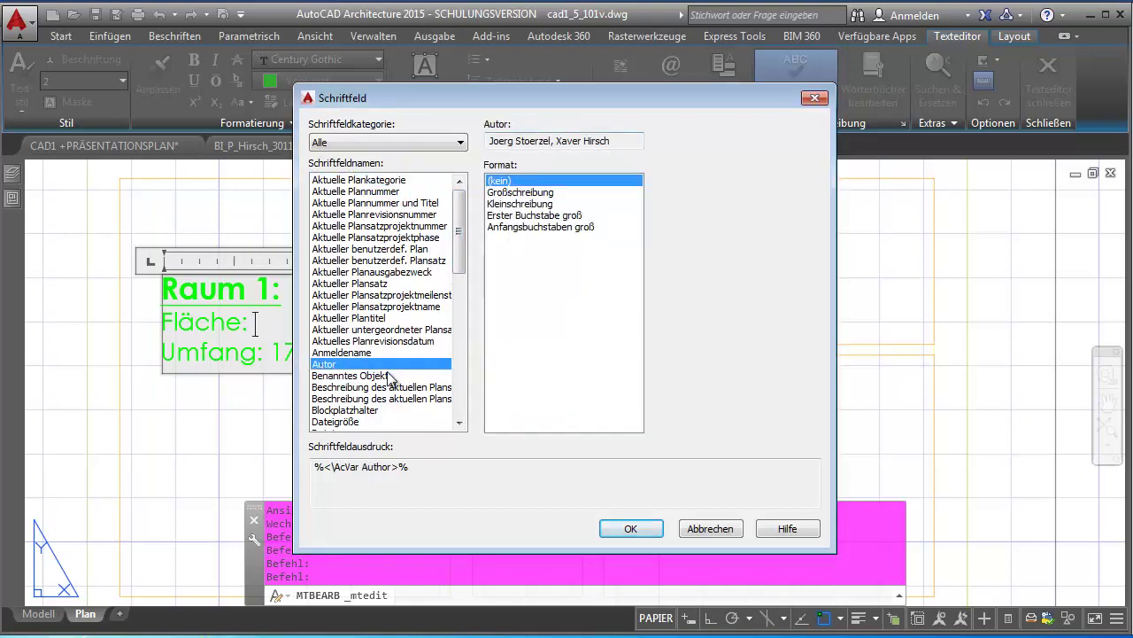
pyautogui.click(354, 353)
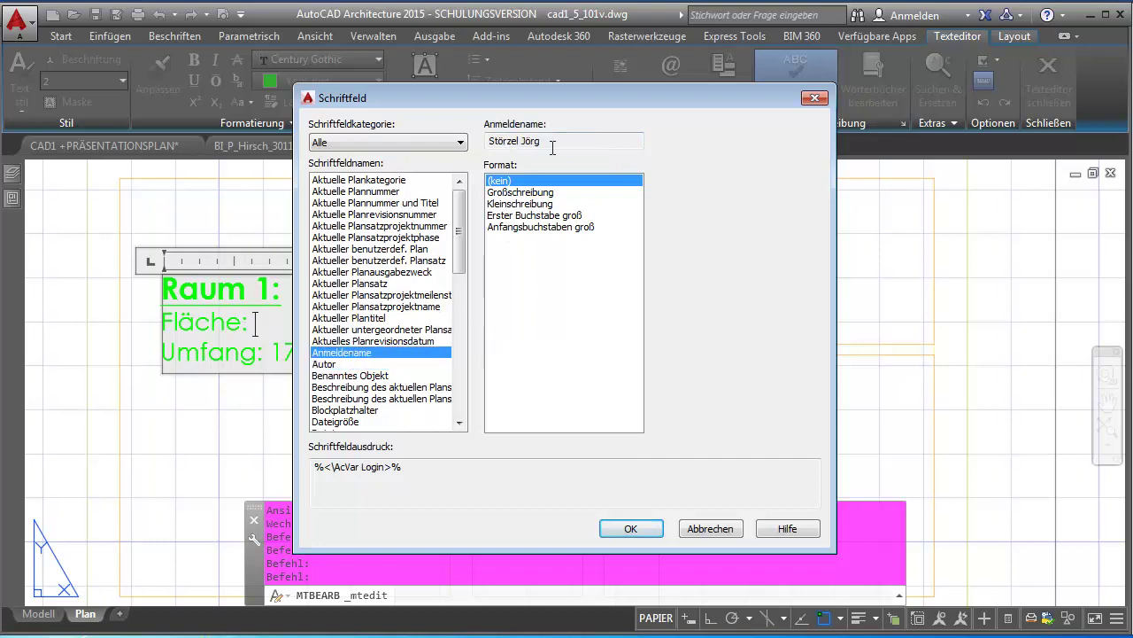
pyautogui.moveTo(458, 268); pyautogui.dragTo(459, 309)
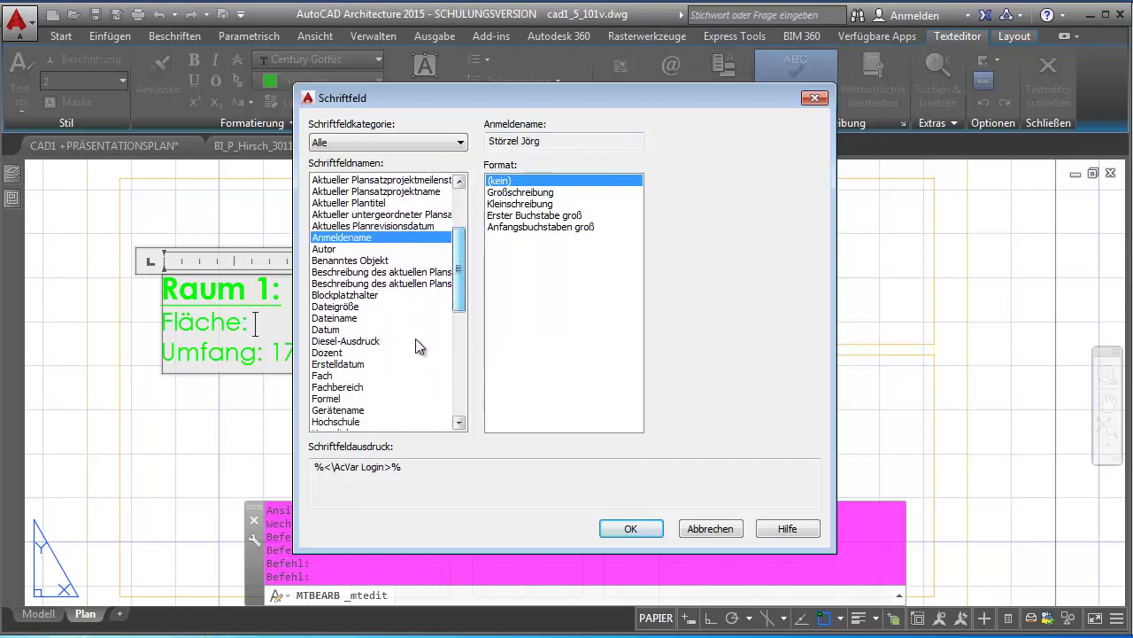
pyautogui.click(330, 331)
pyautogui.click(346, 318)
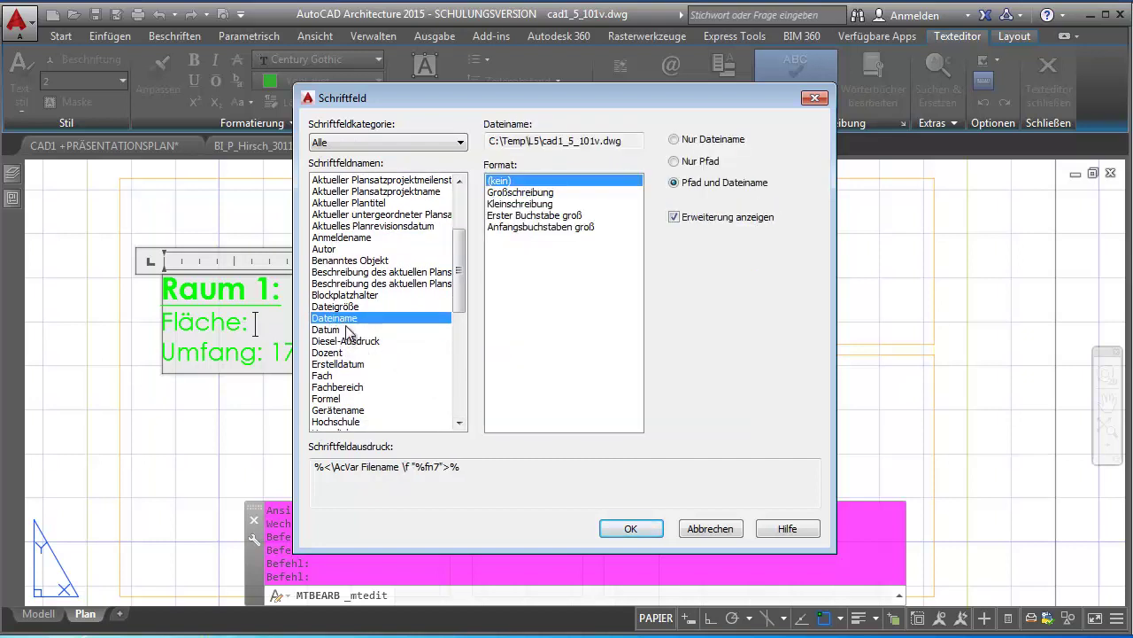
pyautogui.click(343, 306)
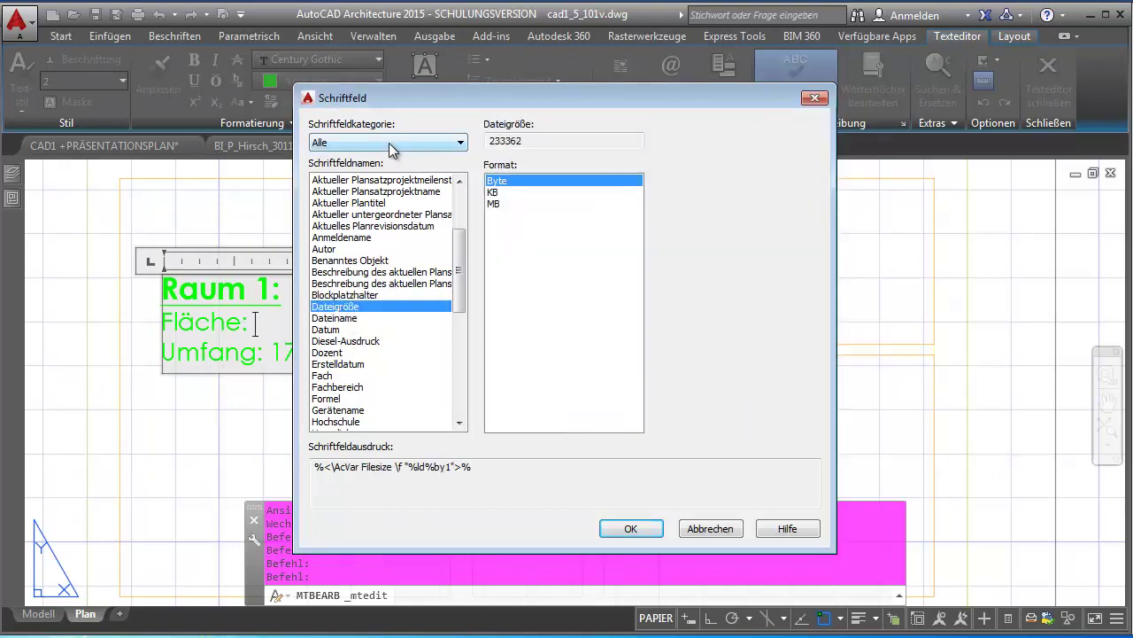
pyautogui.click(388, 142)
pyautogui.click(390, 204)
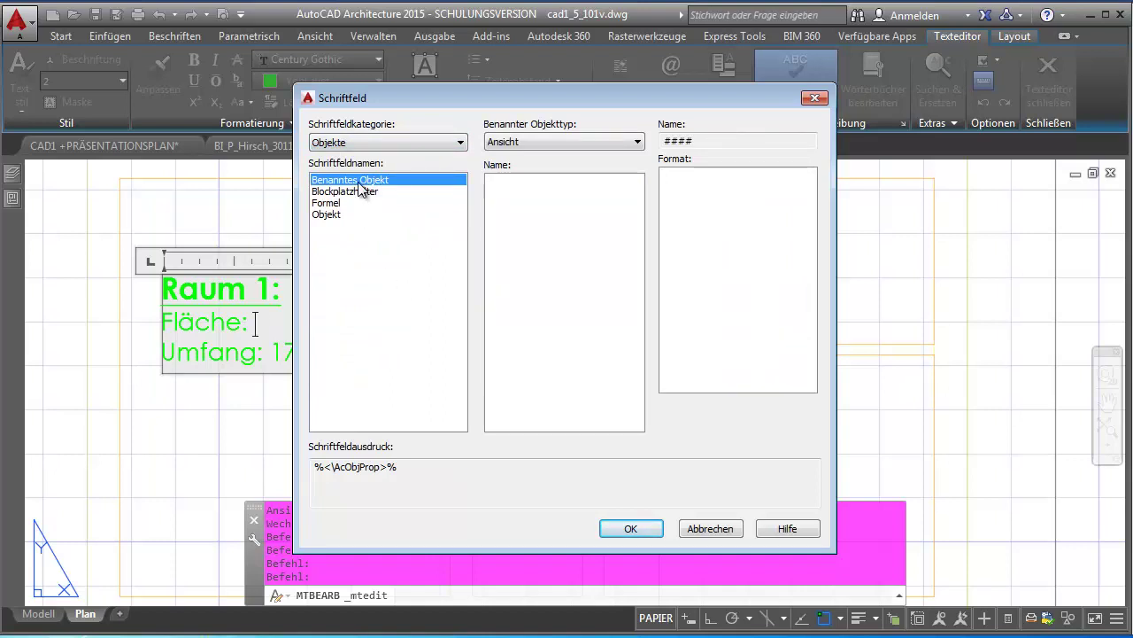
pyautogui.click(365, 216)
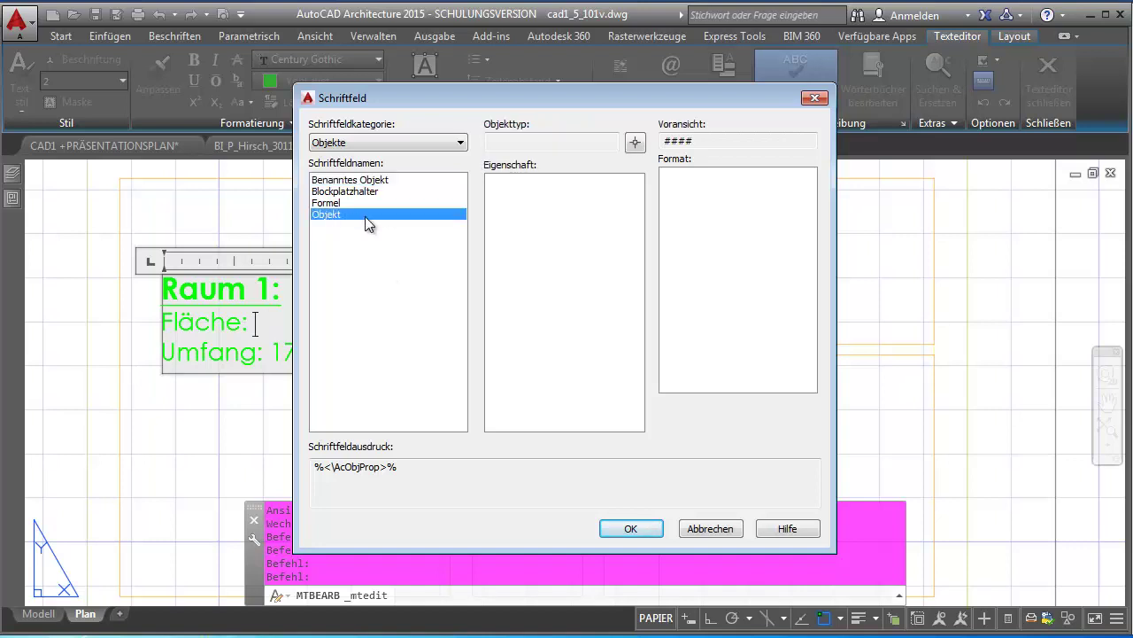
pyautogui.click(635, 142)
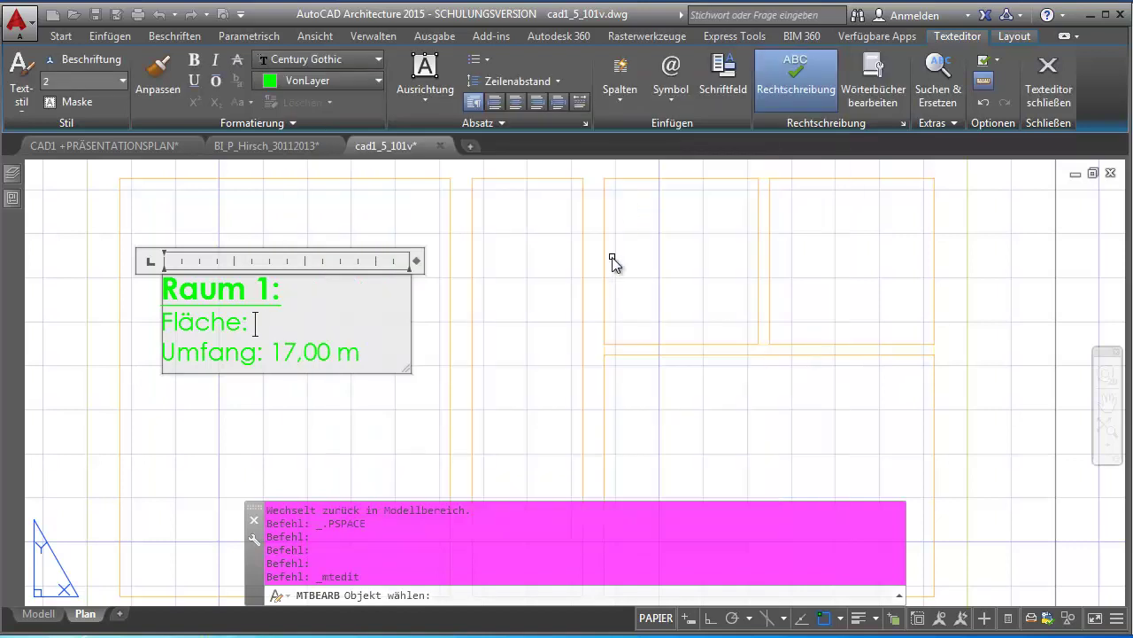
# Pick the room polyline and insert its Fläche property as a field showing 1236.98 SQ. FT
pyautogui.click(450, 209)
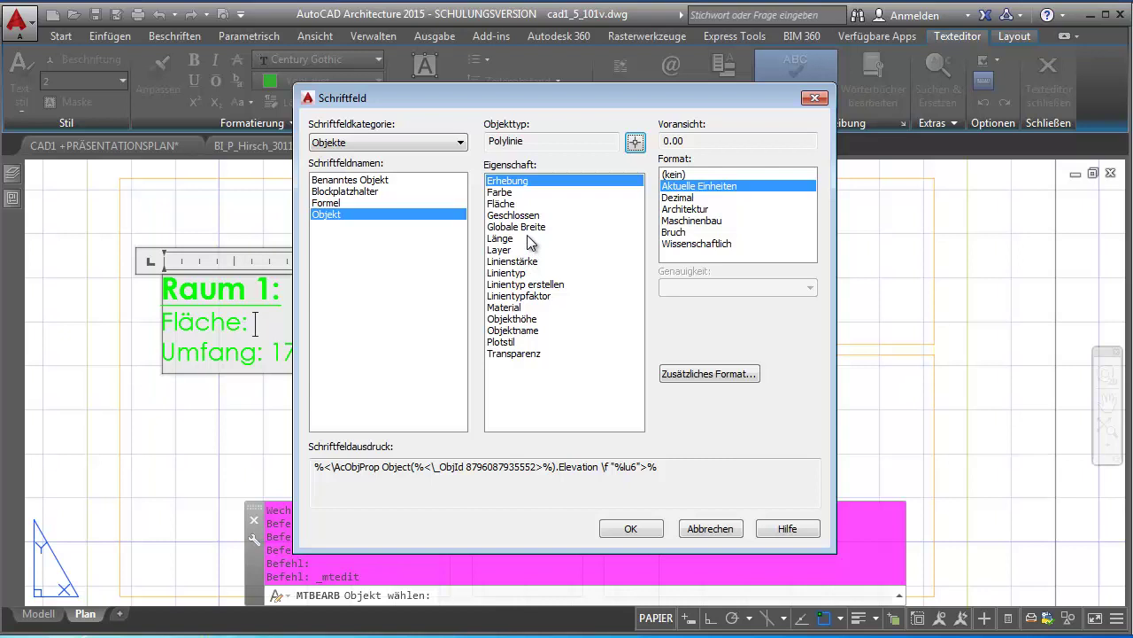
pyautogui.click(502, 238)
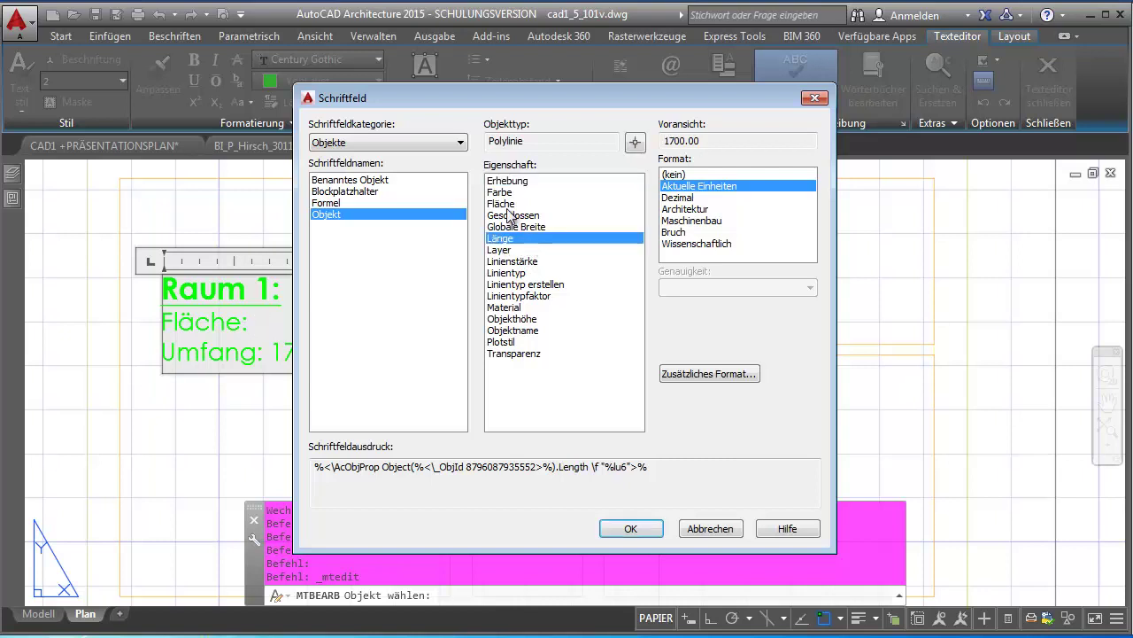
pyautogui.click(507, 204)
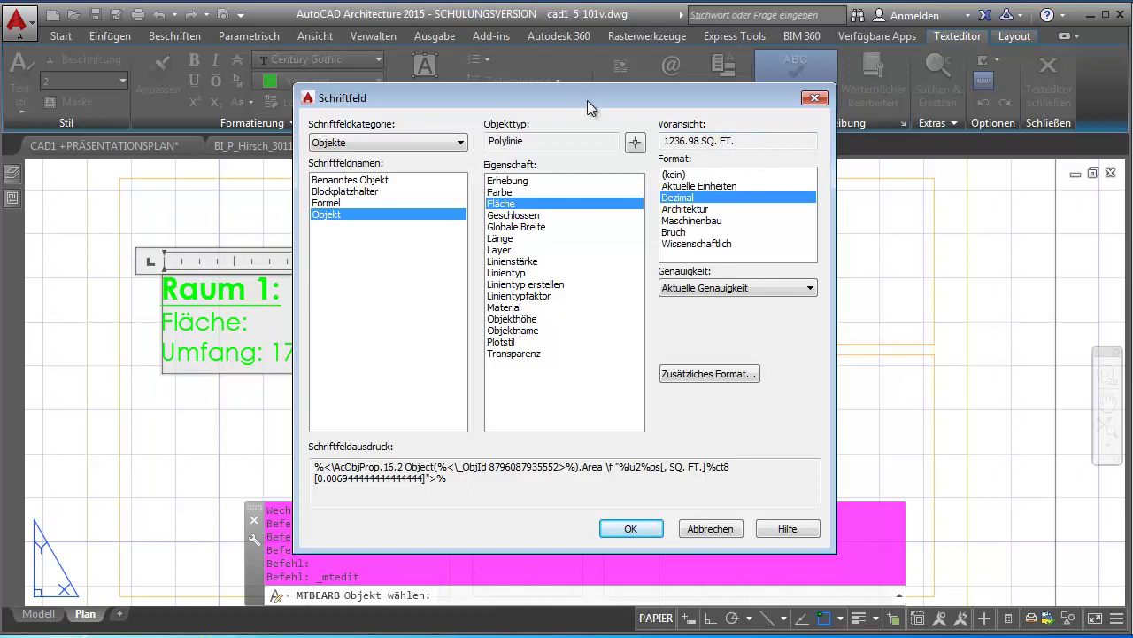
pyautogui.moveTo(587, 100); pyautogui.dragTo(733, 111)
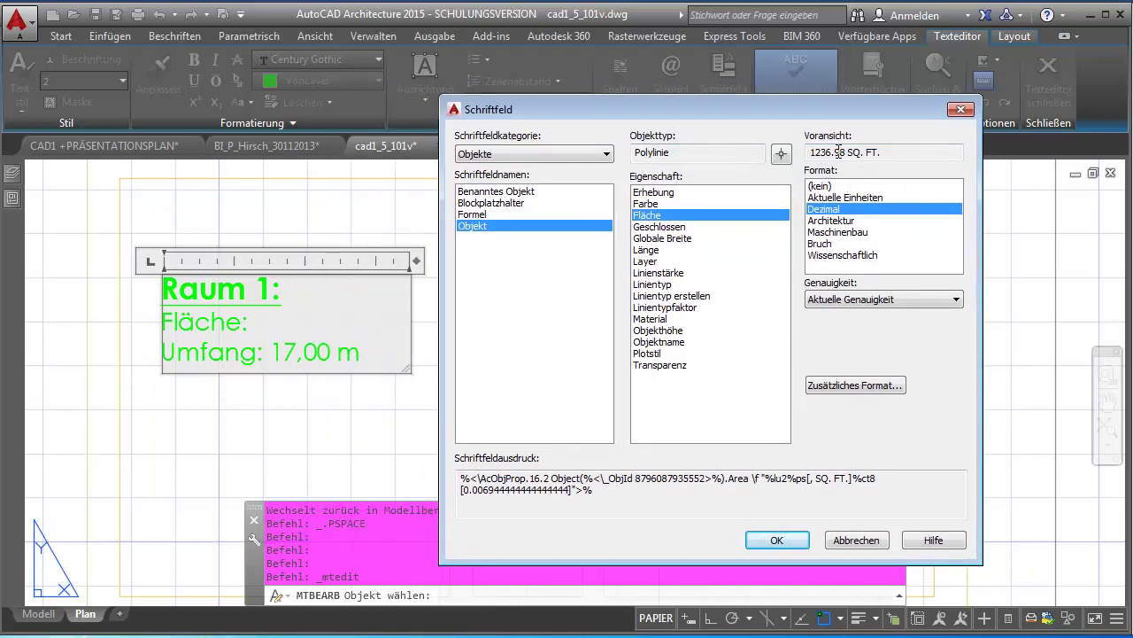
pyautogui.click(765, 540)
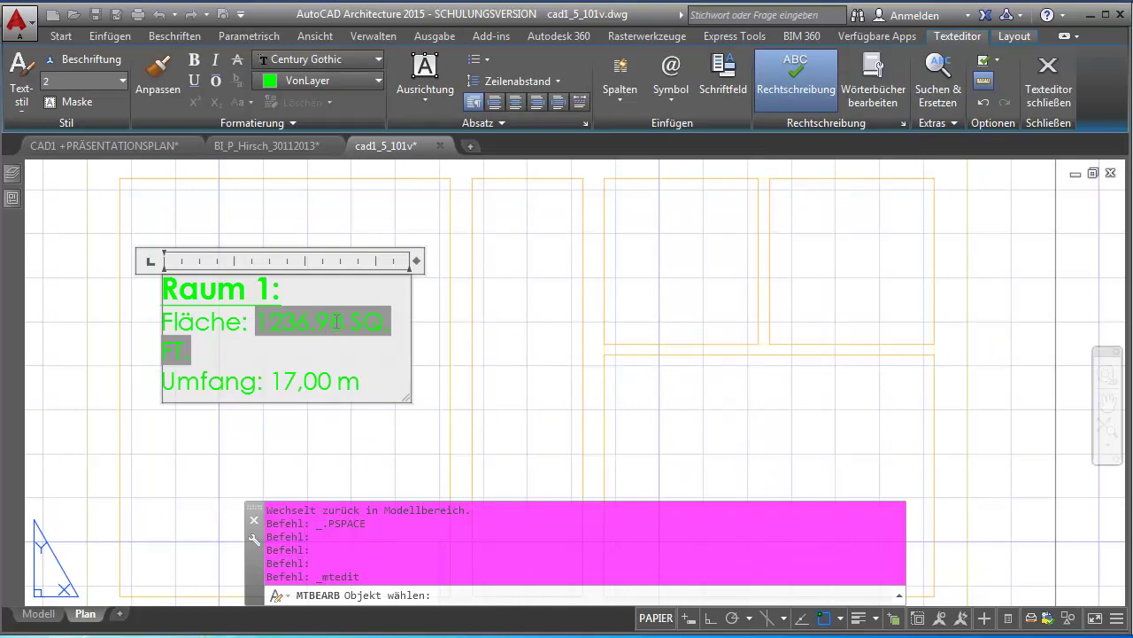
# Reopen the area field, set Genauigkeit to 0.00, and bring up Zusätzliches Format
pyautogui.doubleClick(336, 320)
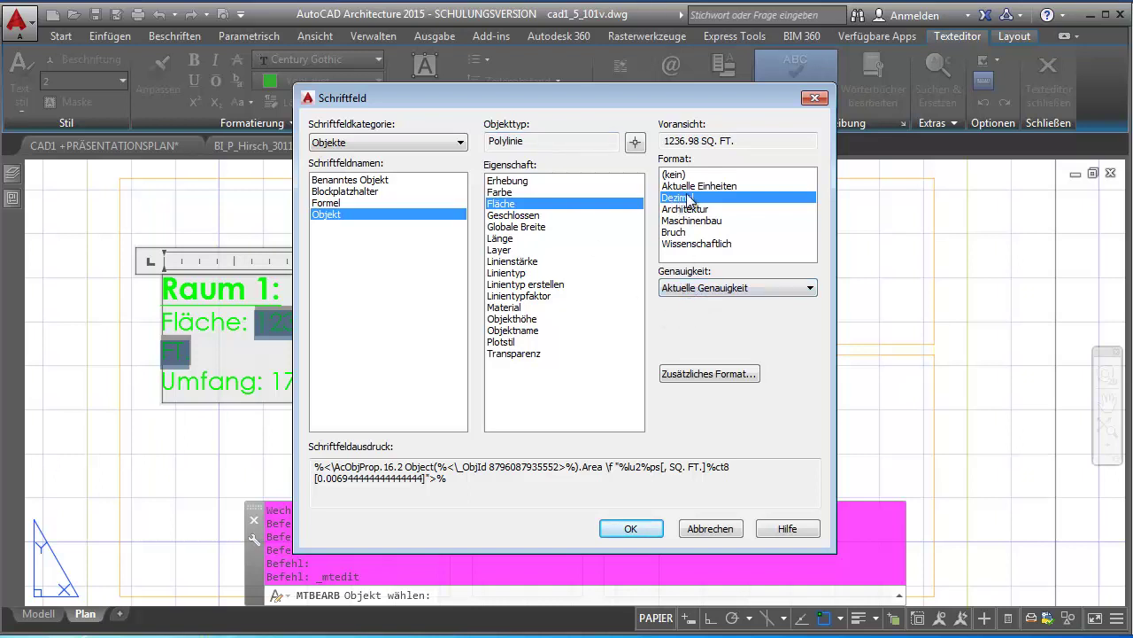
pyautogui.click(682, 288)
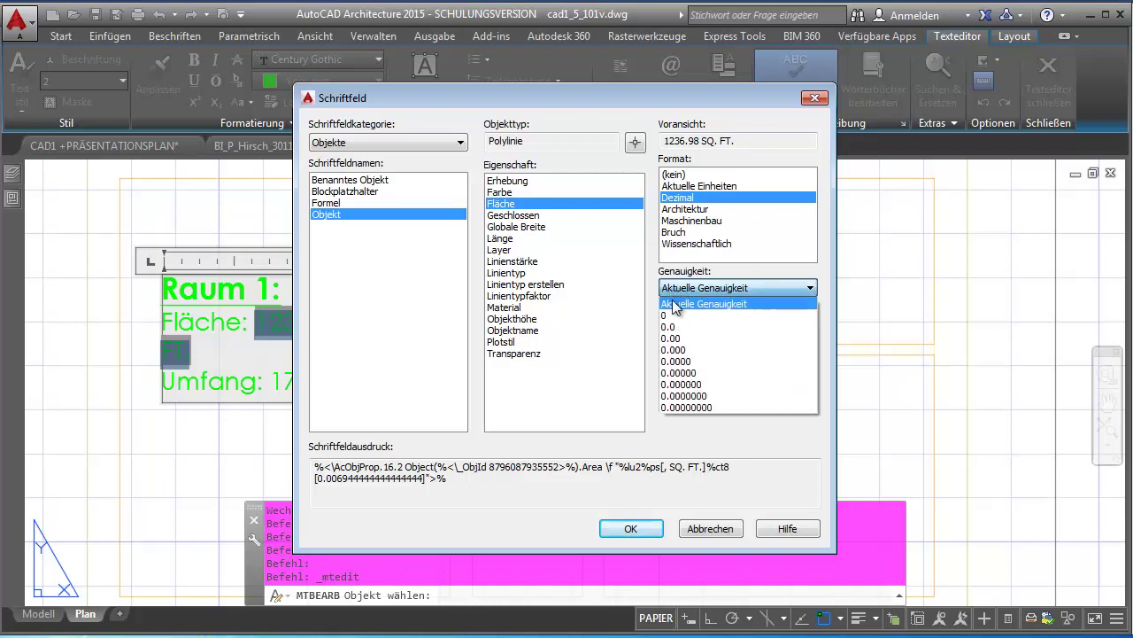
pyautogui.click(682, 338)
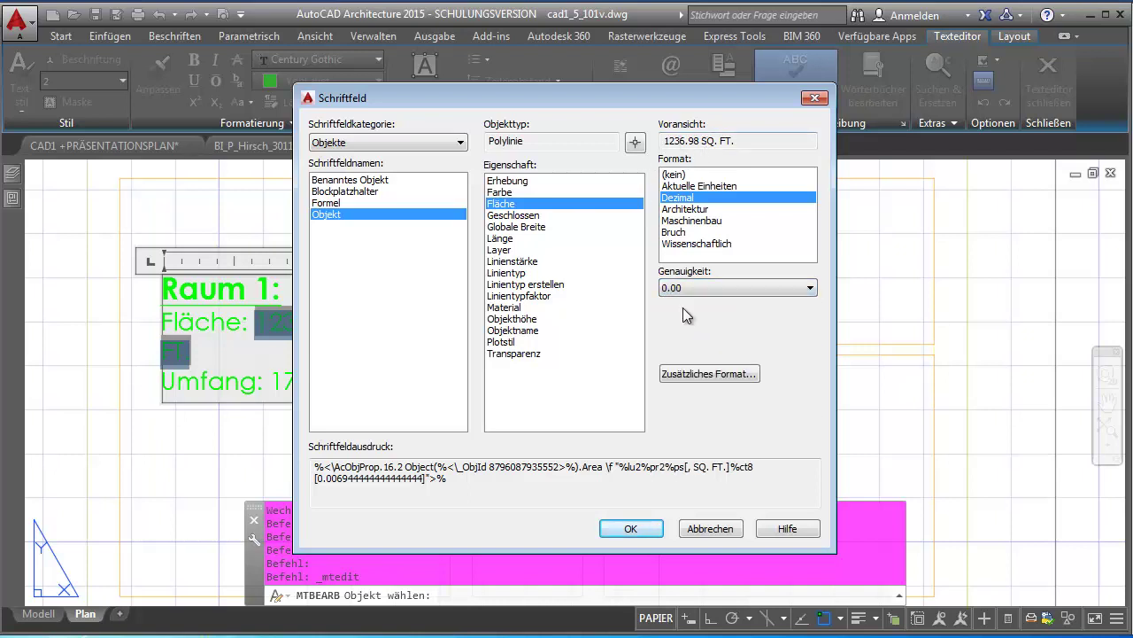
pyautogui.click(699, 373)
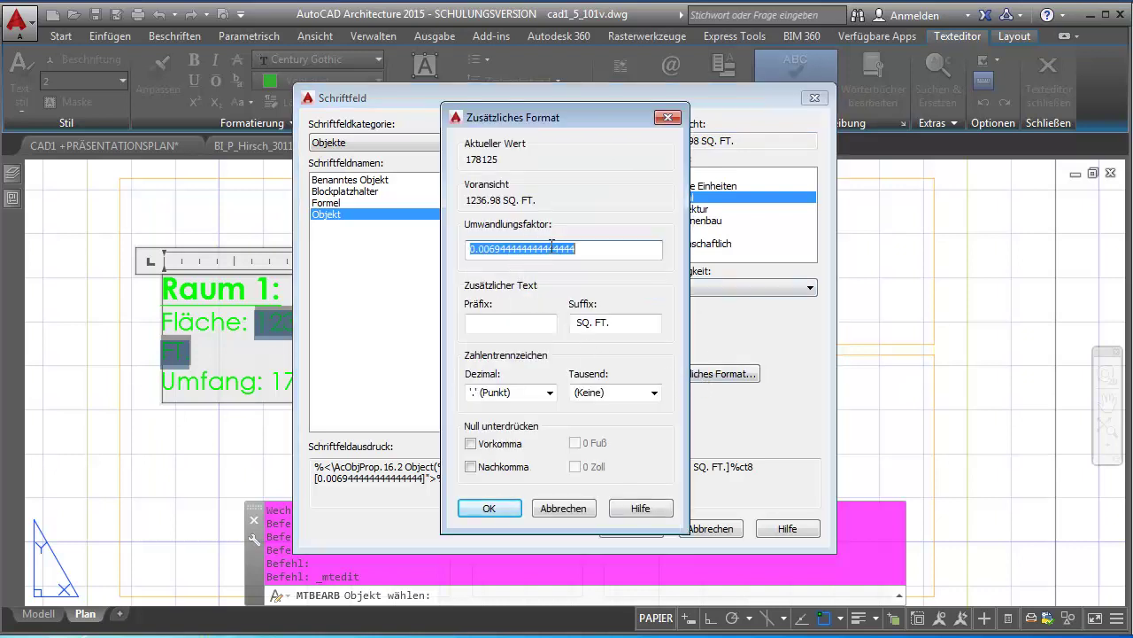
# Give the area field factor 0.0001, suffix ' m²' and a comma decimal so it reads 17,81 m²
pyautogui.moveTo(602, 251); pyautogui.dragTo(467, 249)
pyautogui.write('1')
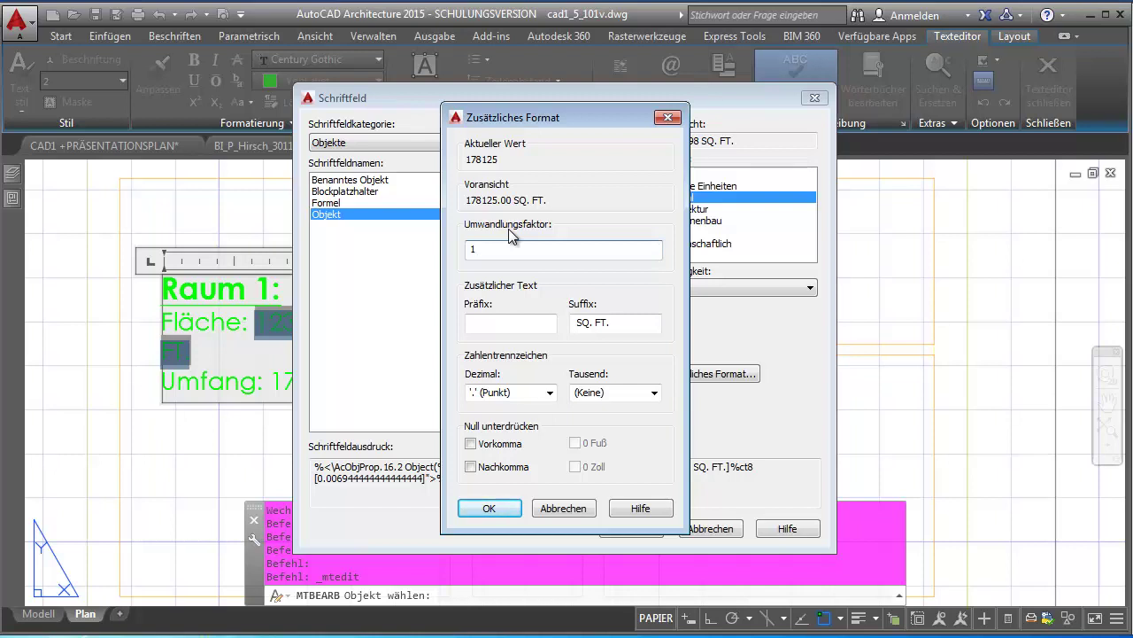
pyautogui.press('BackSpace')
pyautogui.write('0.000')
pyautogui.moveTo(616, 323); pyautogui.dragTo(575, 322)
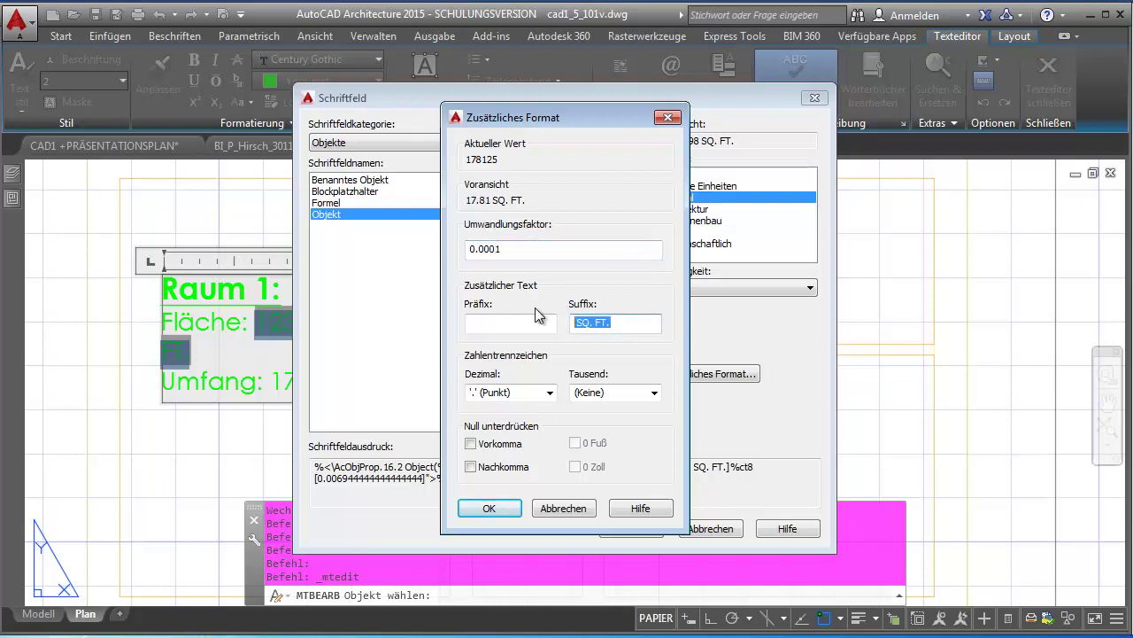
pyautogui.press('BackSpace')
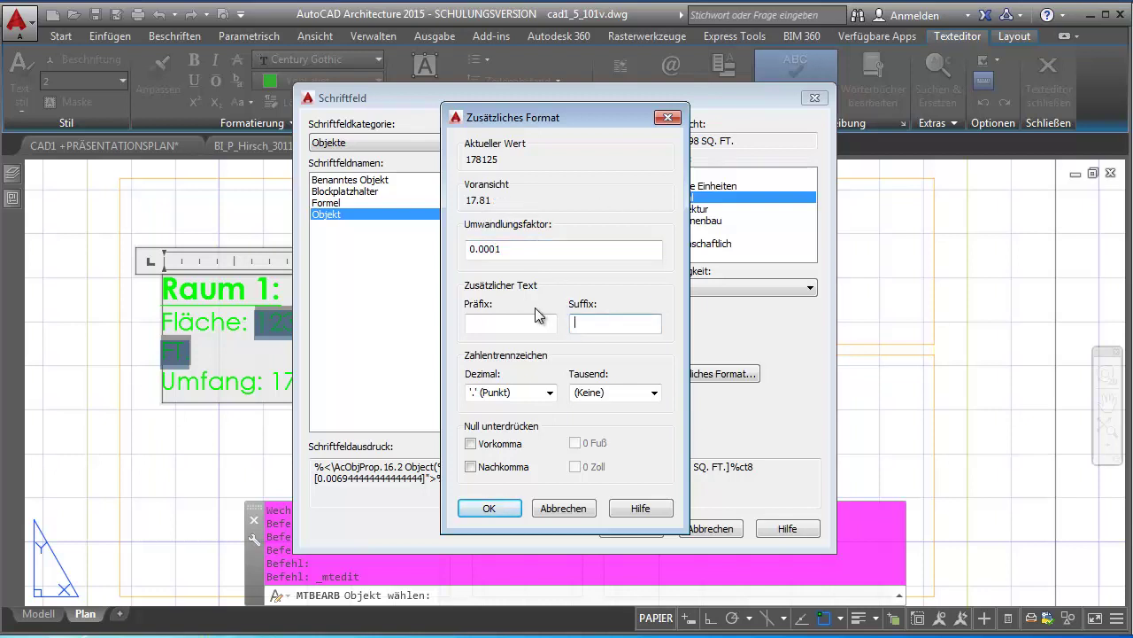
pyautogui.write('m')
pyautogui.write('²')
pyautogui.click(576, 324)
pyautogui.click(540, 393)
pyautogui.click(496, 420)
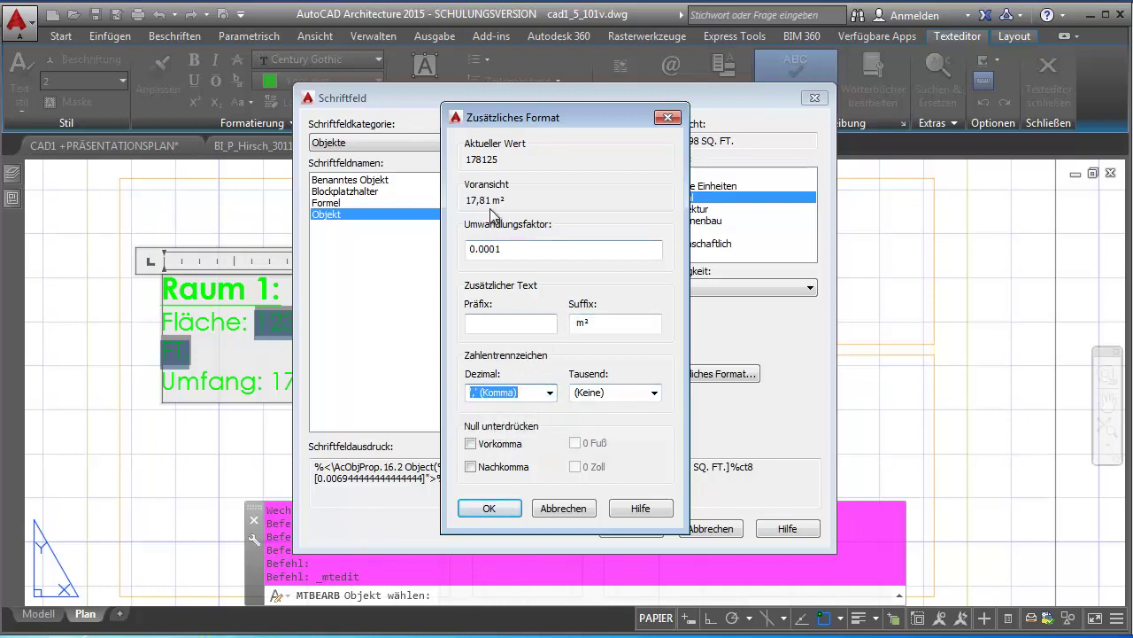
pyautogui.click(493, 503)
pyautogui.click(628, 530)
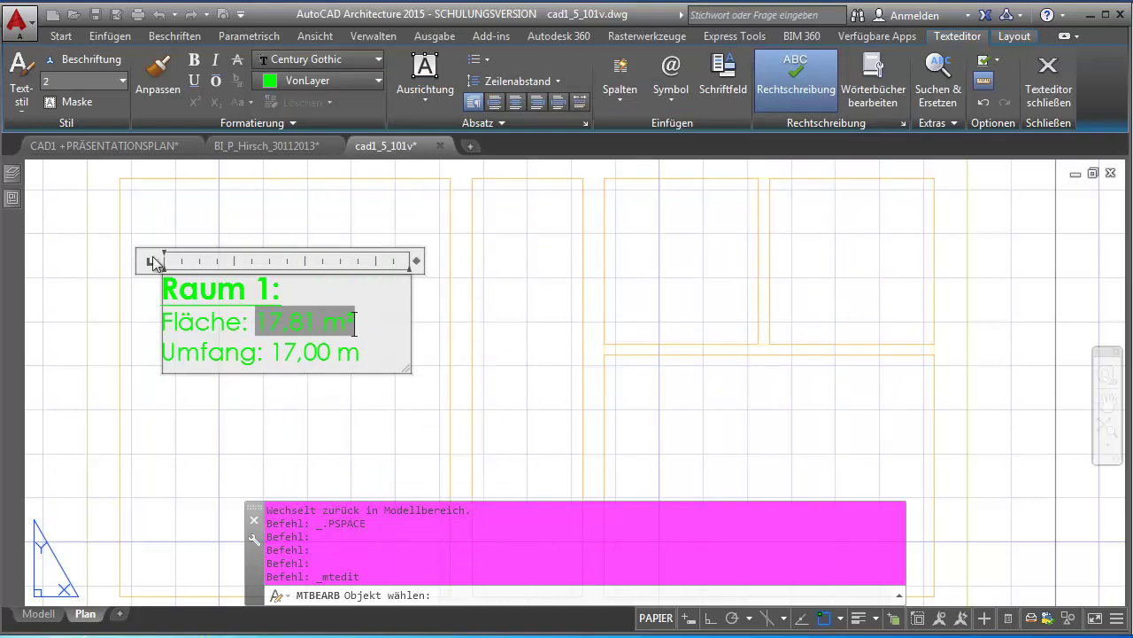
# Reopen the Raum 1 label text and delete the typed '17,00 m' after Umfang:
pyautogui.click(80, 264)
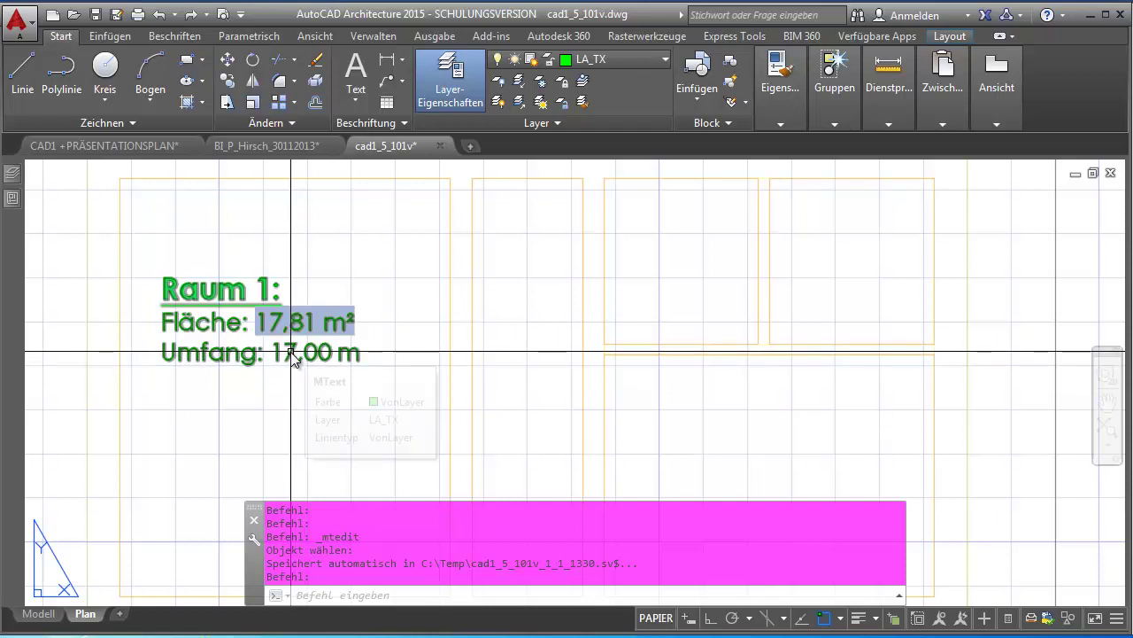
pyautogui.doubleClick(291, 352)
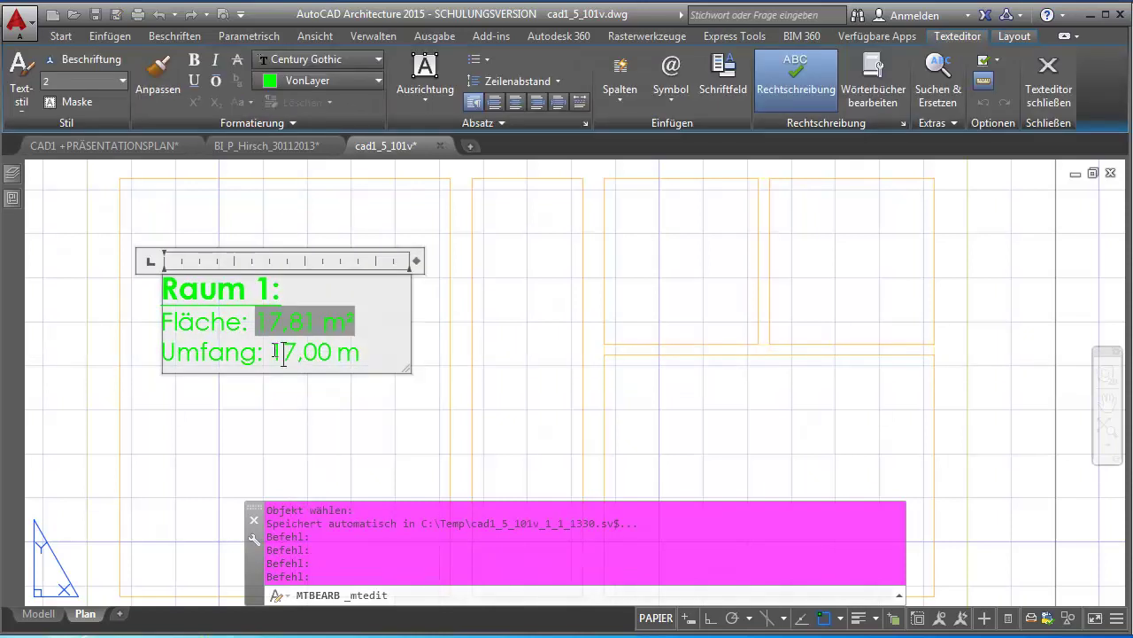
pyautogui.moveTo(269, 351); pyautogui.dragTo(360, 352)
pyautogui.press('Delete')
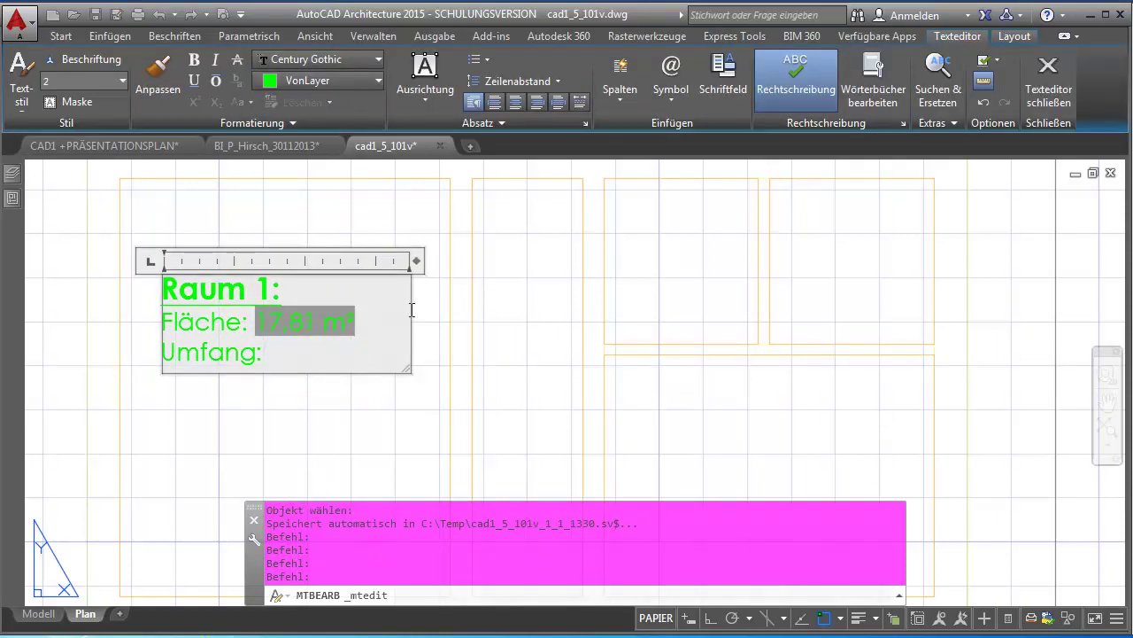
# Insert a field linked to the Raum 1 outline polyline's Länge as the perimeter
pyautogui.click(725, 76)
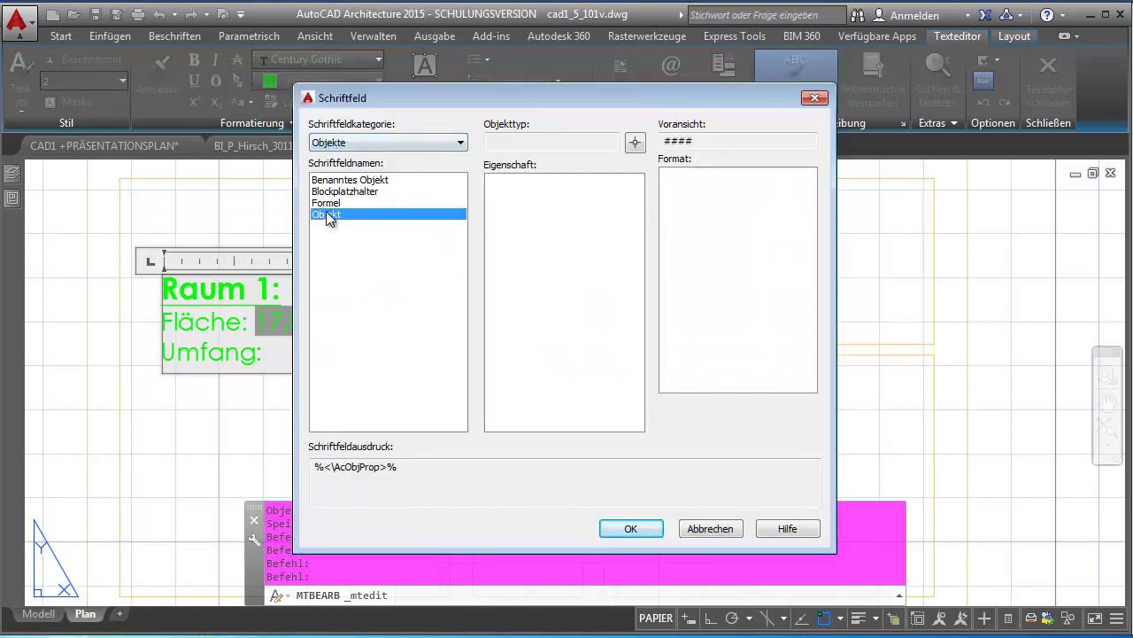
pyautogui.click(635, 142)
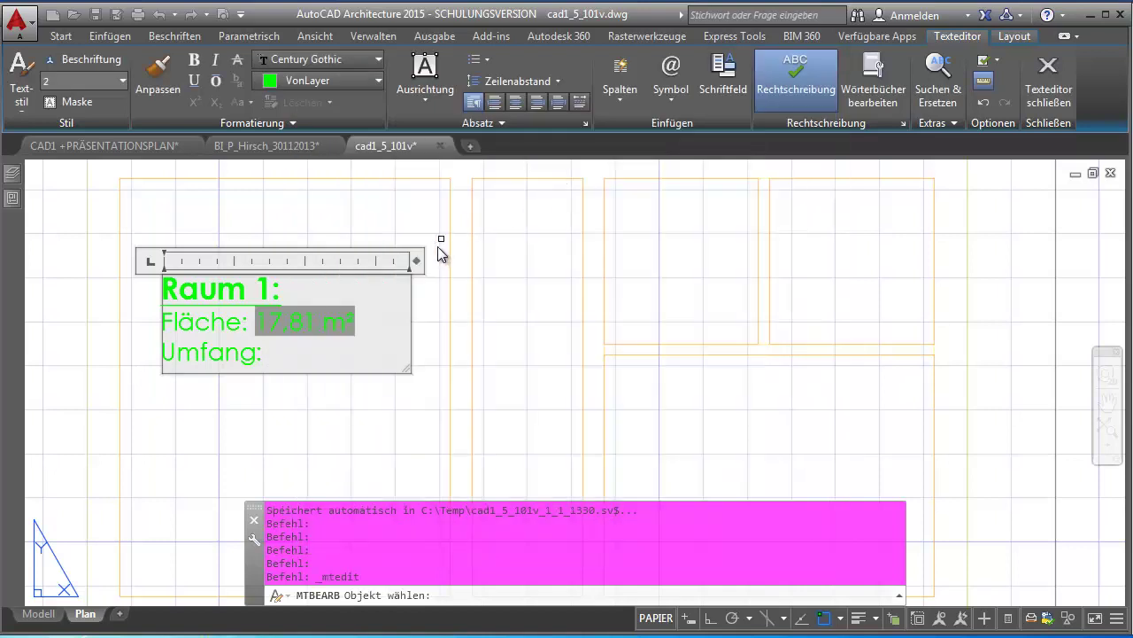
pyautogui.click(450, 244)
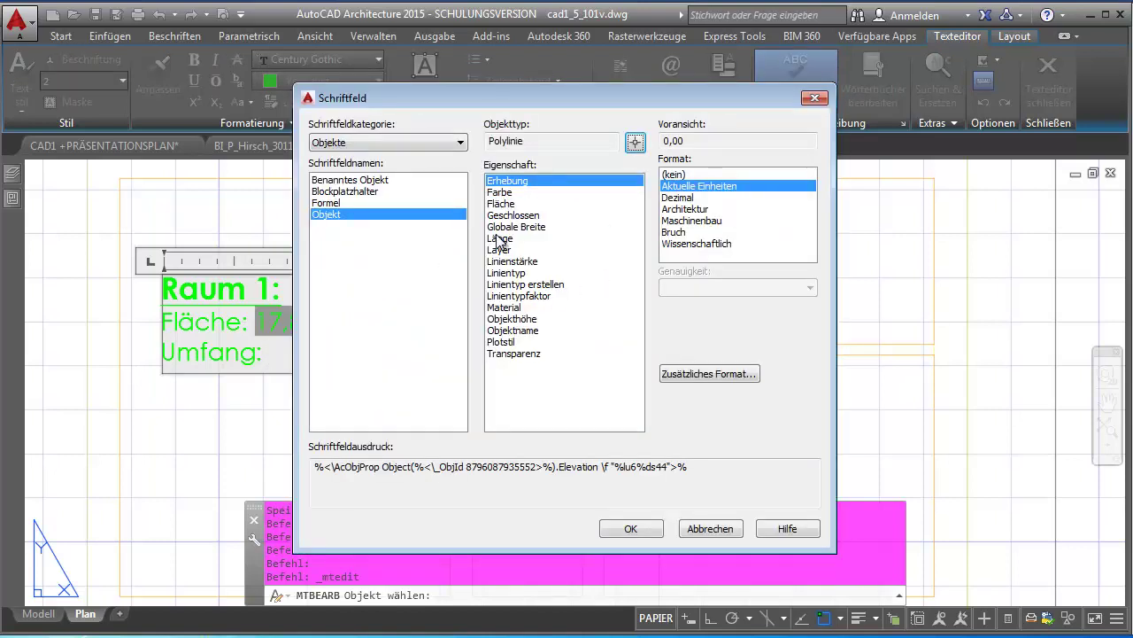
pyautogui.click(501, 239)
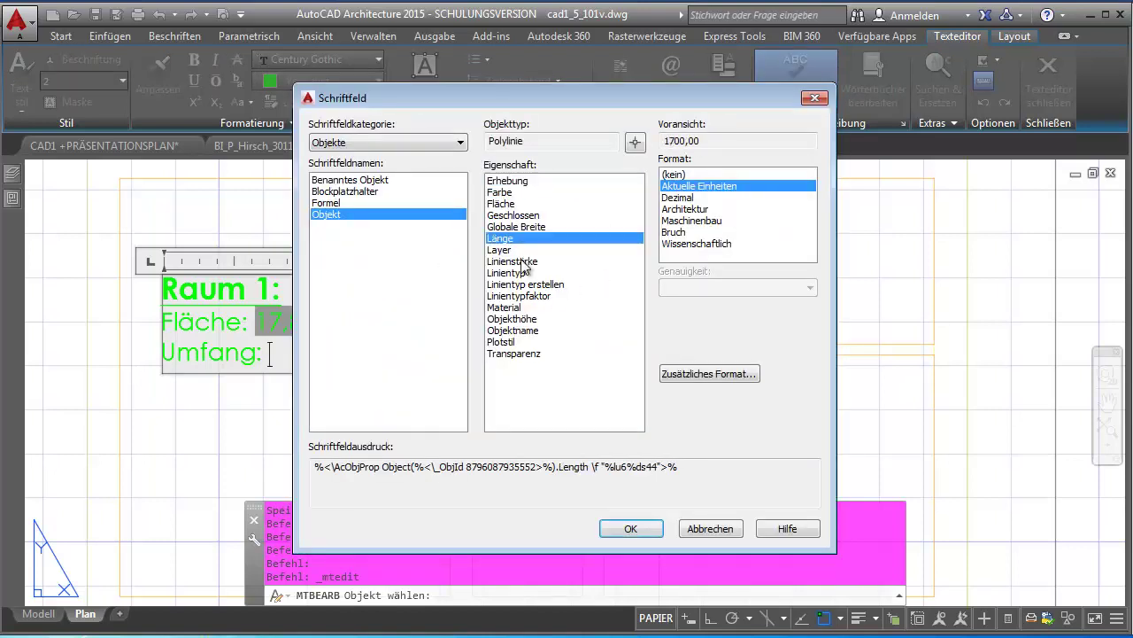
# Format the perimeter field as Decimal with 0.00 precision and open Additional Format
pyautogui.click(701, 197)
pyautogui.click(699, 286)
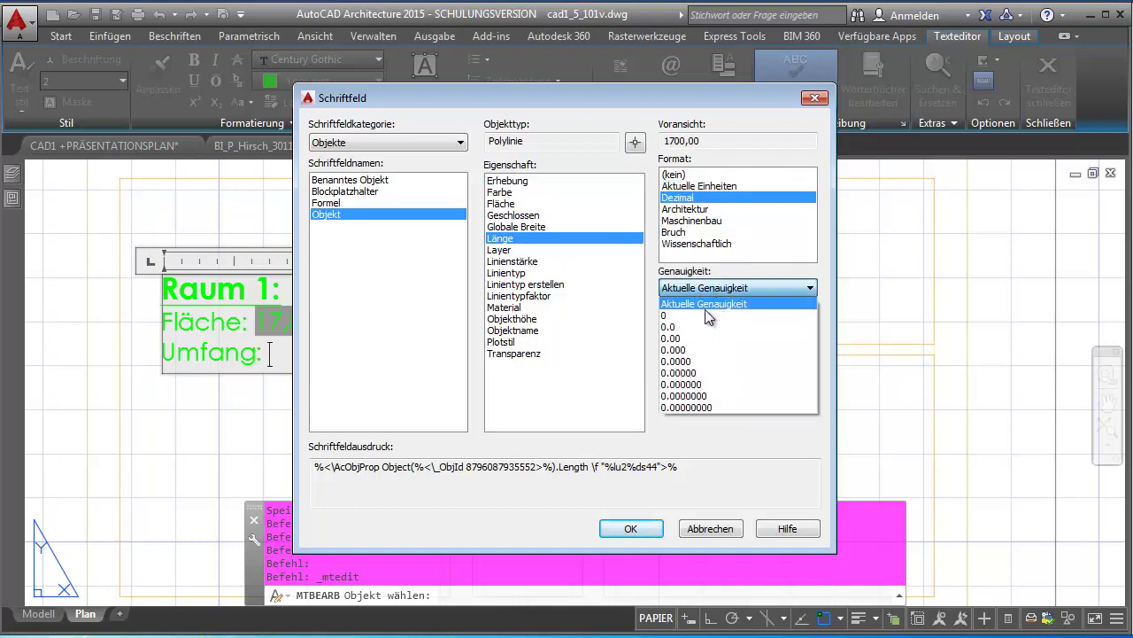
pyautogui.click(680, 338)
pyautogui.click(709, 373)
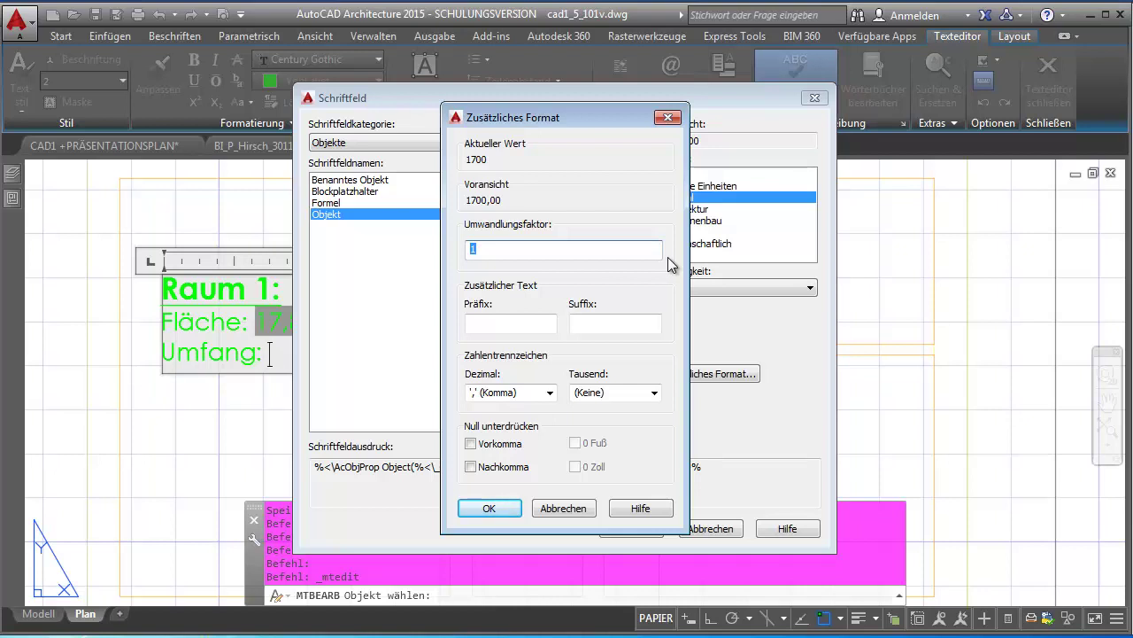
# Scale the perimeter by 0.01 with suffix ' m' and insert it as 17,00 m
pyautogui.click(608, 325)
pyautogui.write('m')
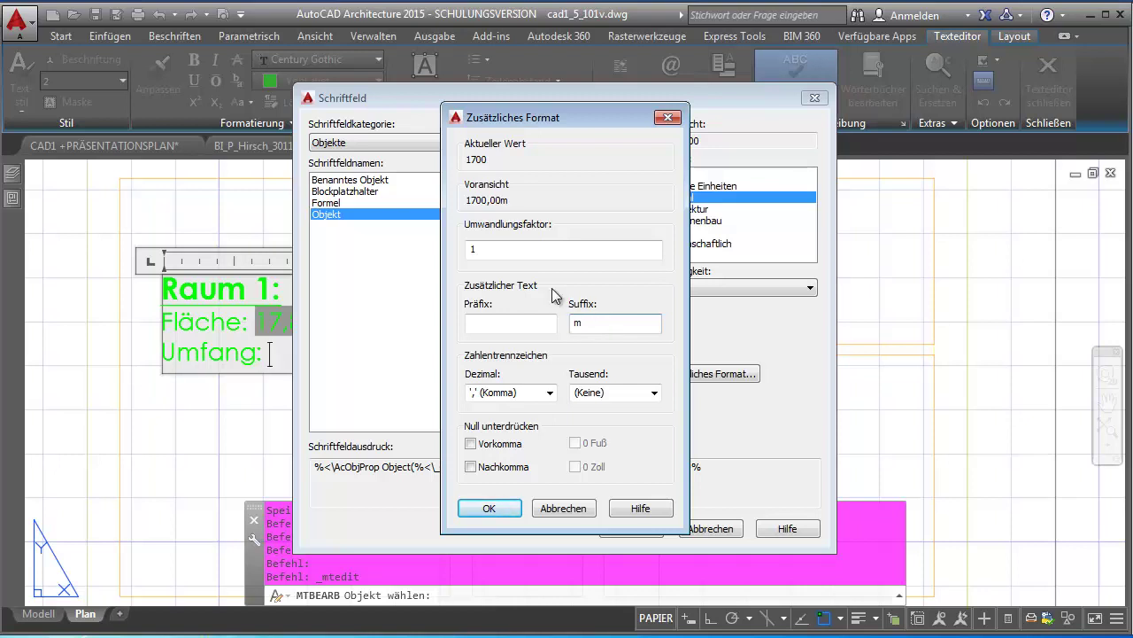
pyautogui.click(460, 249)
pyautogui.write('0.')
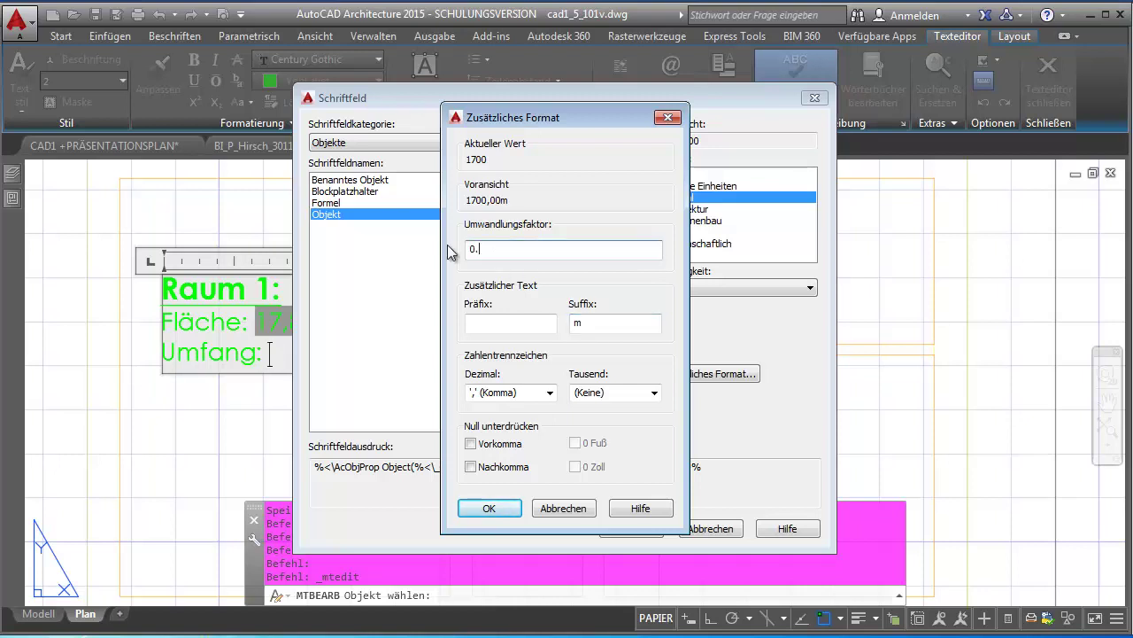
pyautogui.write('01')
pyautogui.click(575, 324)
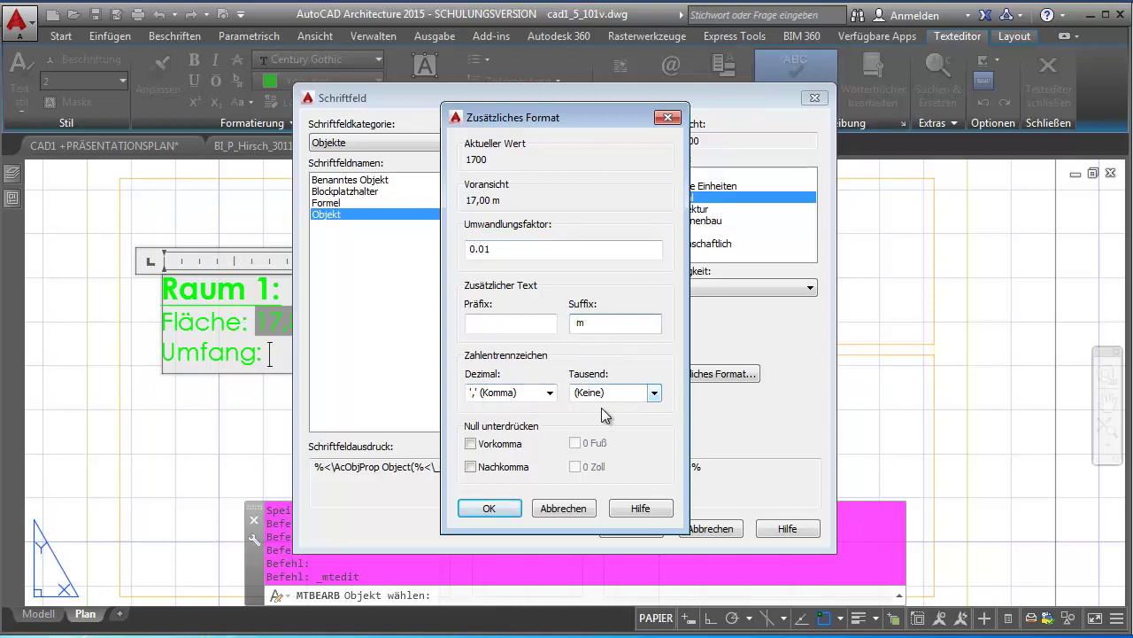
pyautogui.click(489, 508)
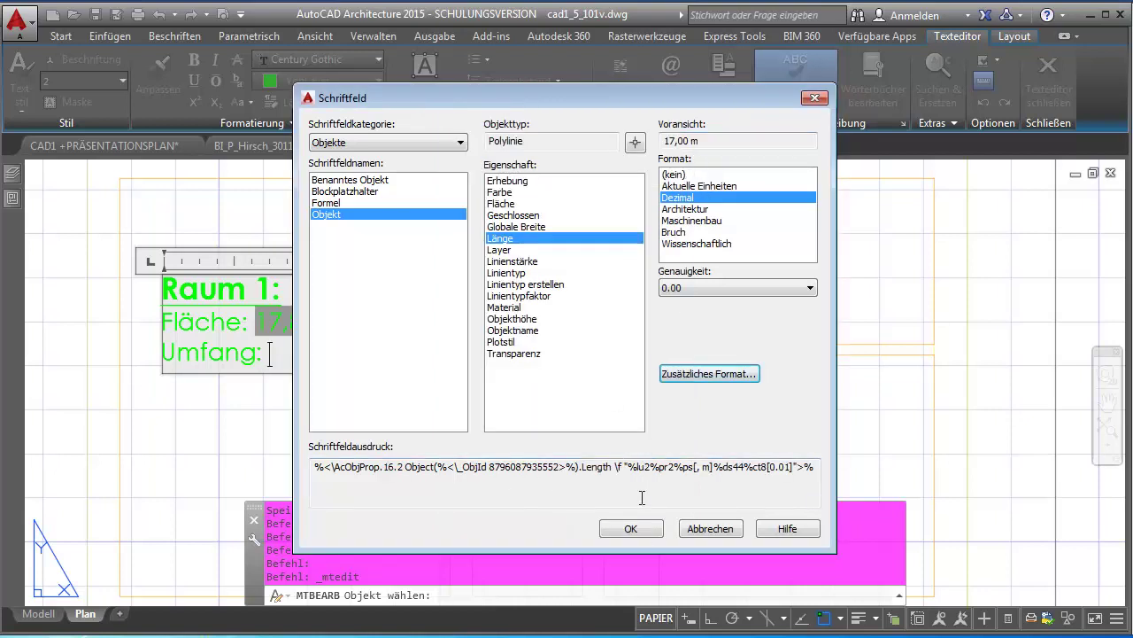
pyautogui.click(630, 529)
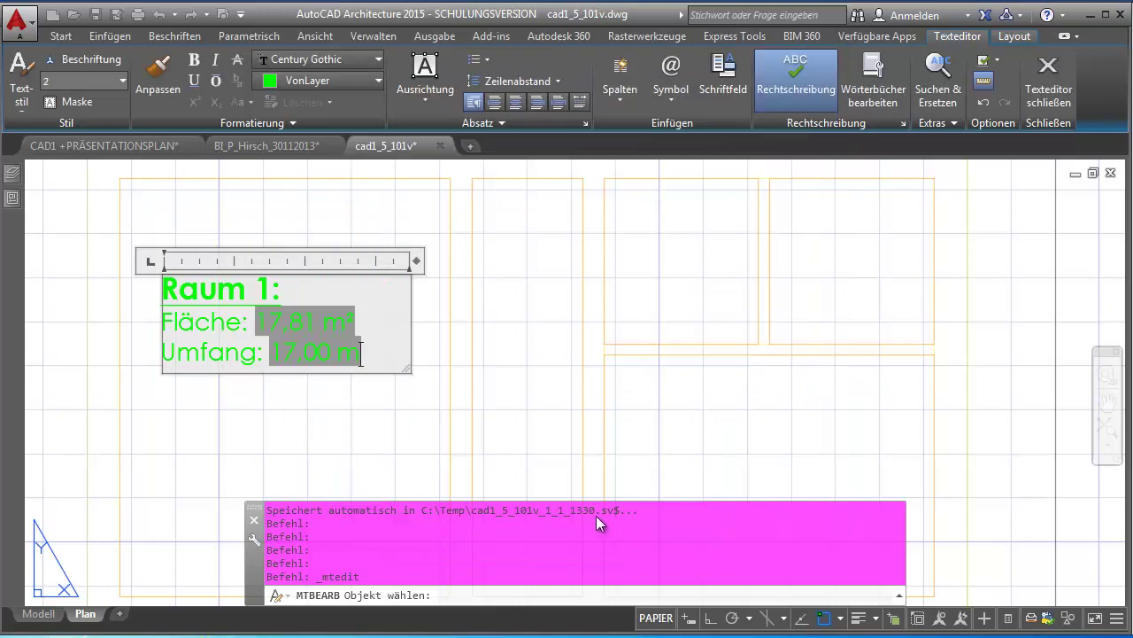
# Commit the Raum 1 label, zoom out, and activate the floor-plan viewport's model space
pyautogui.click(517, 360)
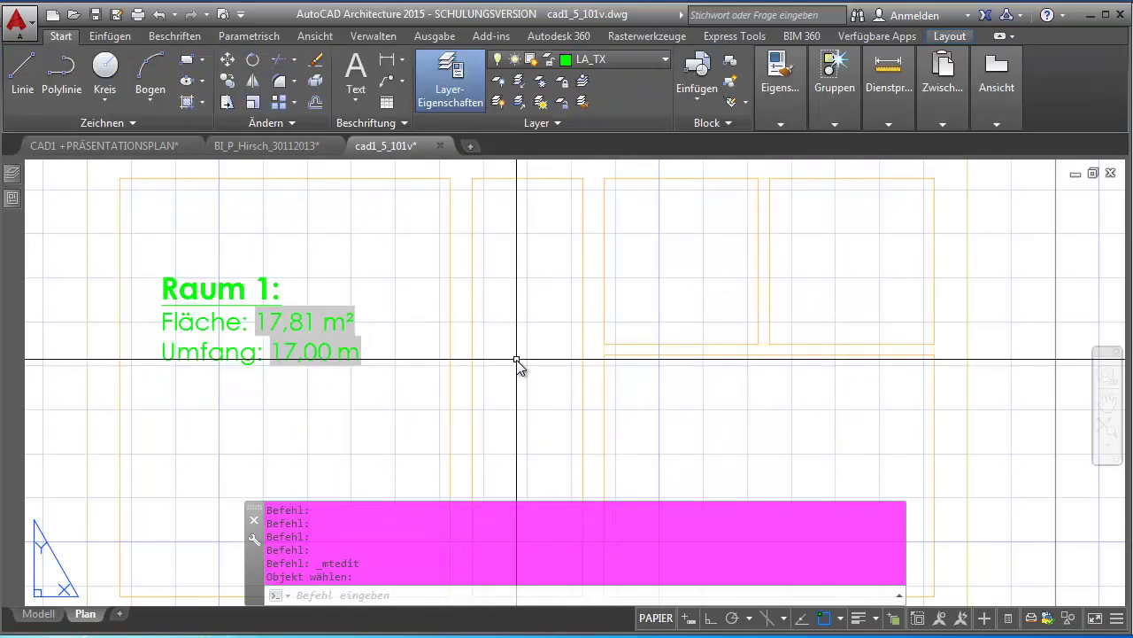
pyautogui.scroll(-1, 515, 366)
pyautogui.moveTo(516, 377); pyautogui.dragTo(544, 284, button='middle')
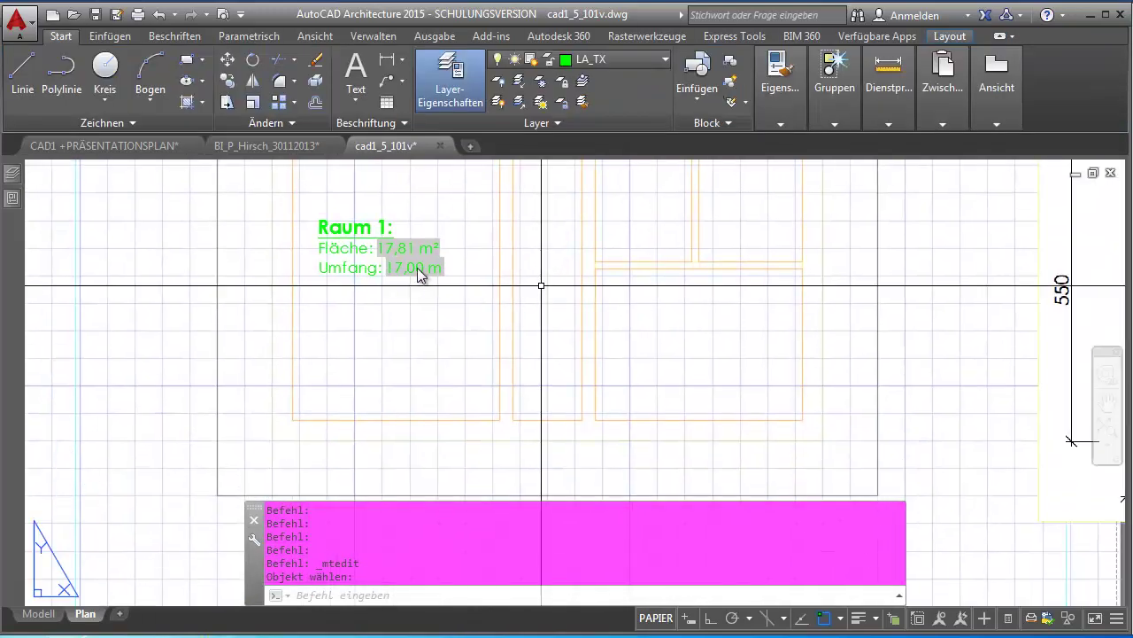
pyautogui.moveTo(417, 283); pyautogui.dragTo(398, 335, button='middle')
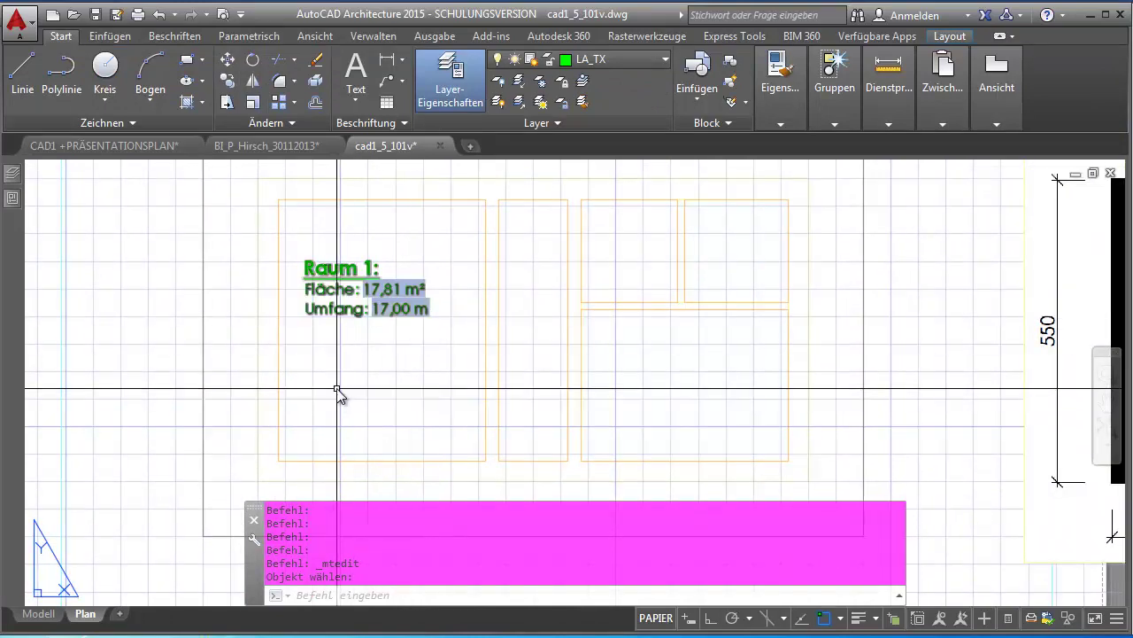
pyautogui.scroll(-1, 336, 389)
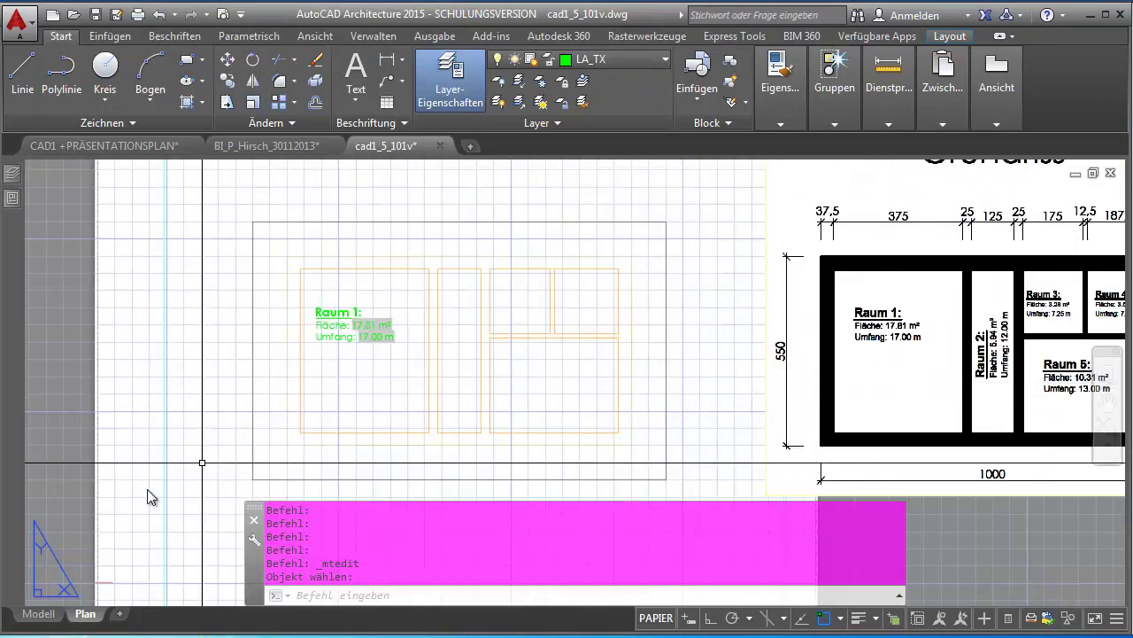
pyautogui.moveTo(38, 613)
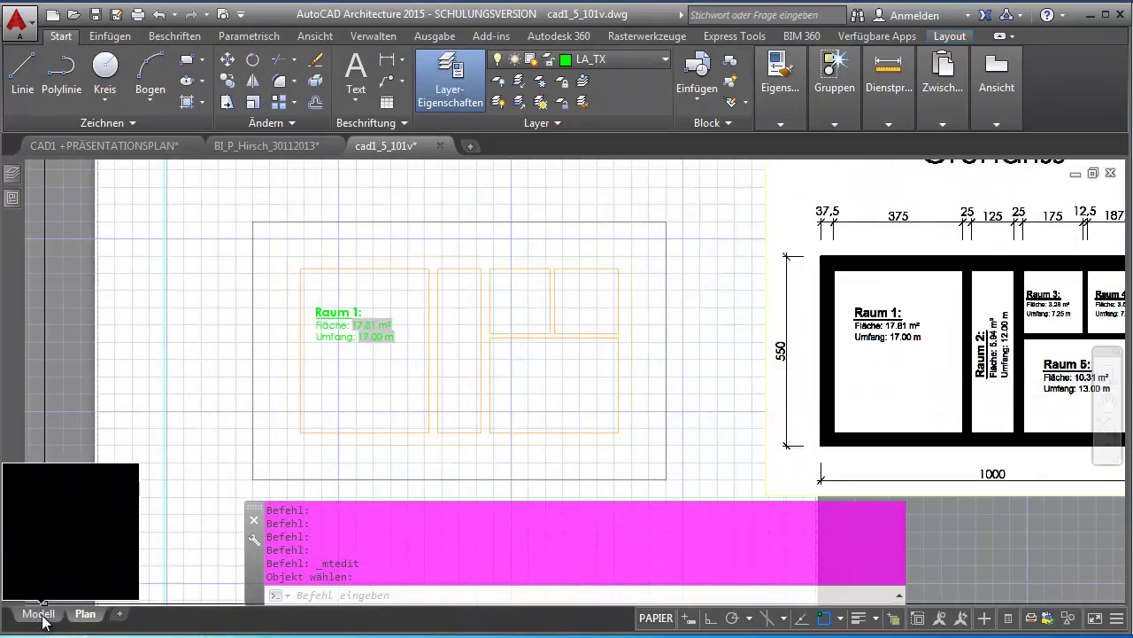
pyautogui.doubleClick(326, 444)
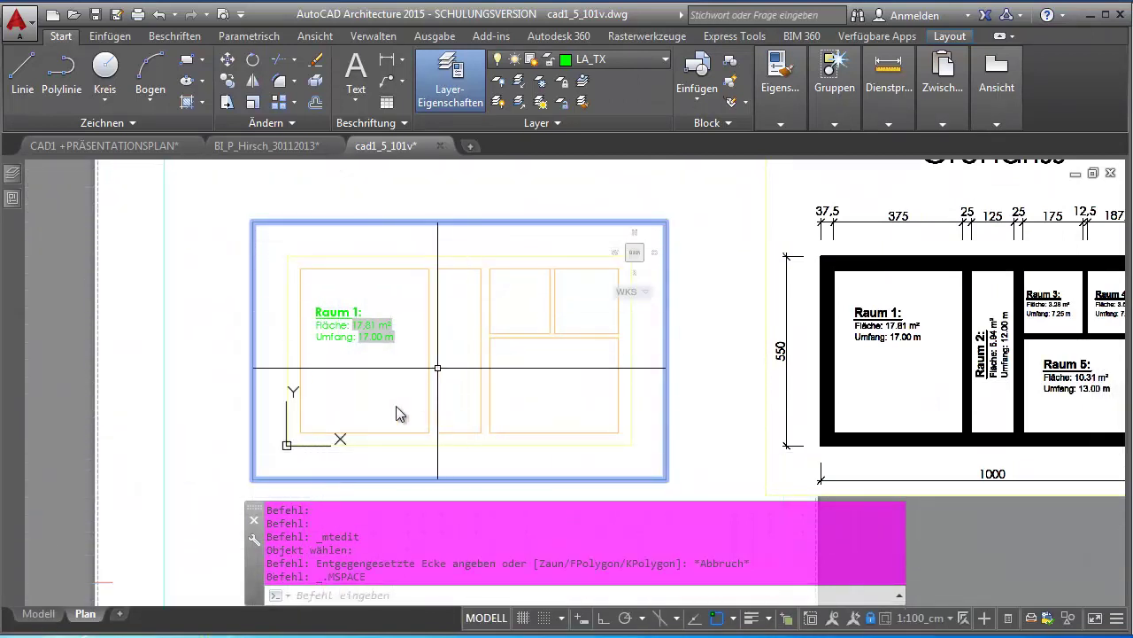
# Select the Raum 1 room outline and unlock the Raum layer
pyautogui.click(302, 372)
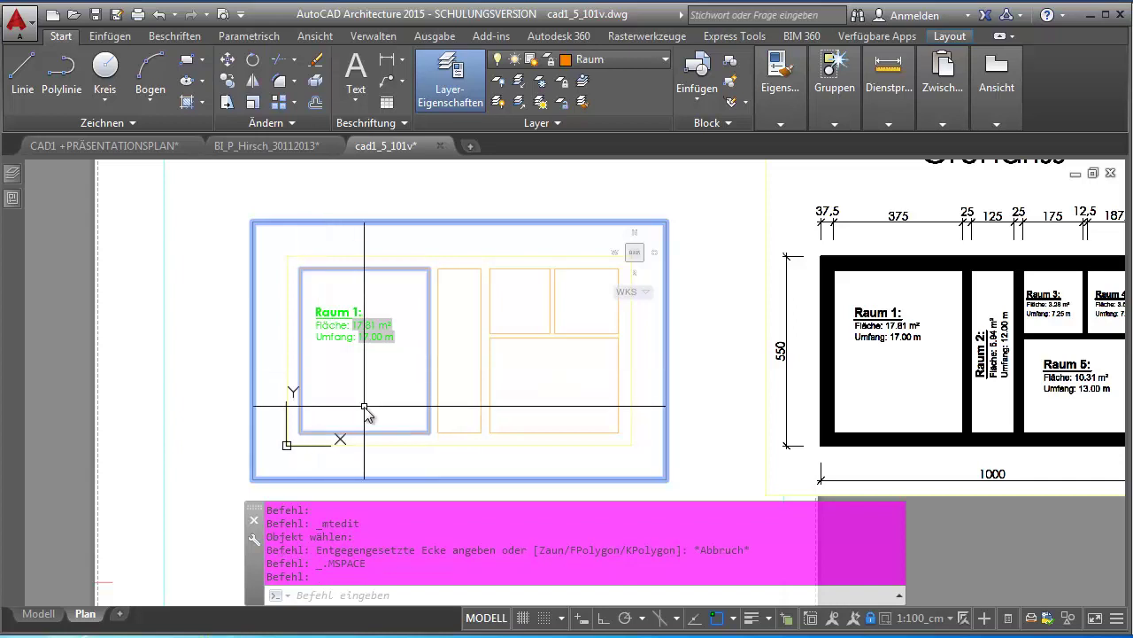
pyautogui.click(564, 64)
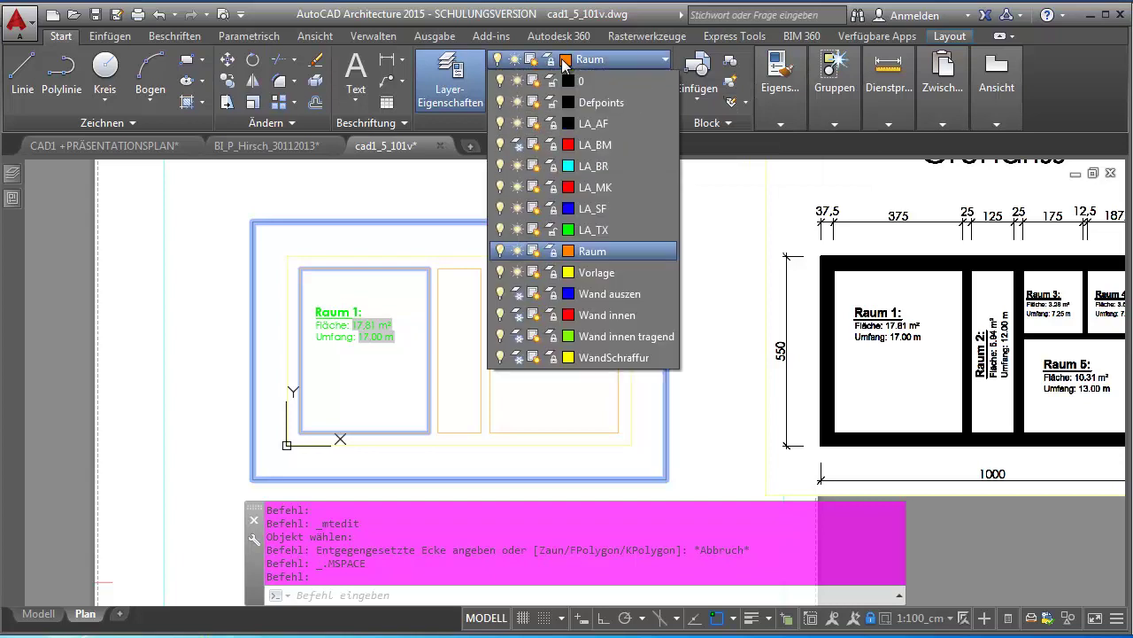
pyautogui.click(552, 251)
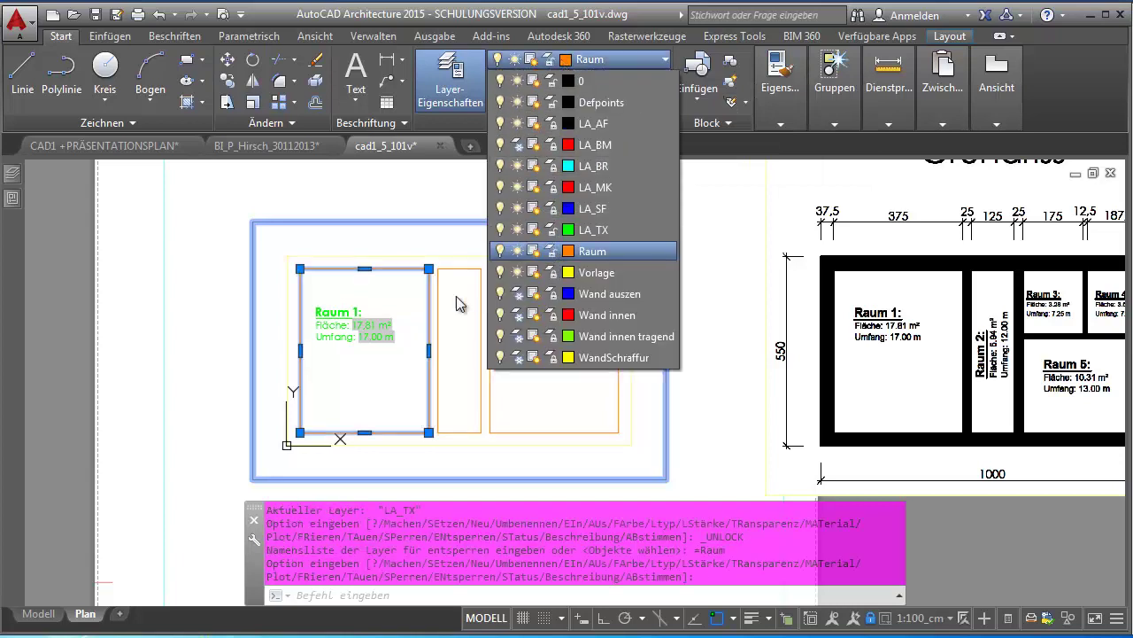
# Stretch the outline's top-edge midpoint to reshape Raum 1 into a slanted quadrilateral
pyautogui.click(335, 235)
pyautogui.click(364, 268)
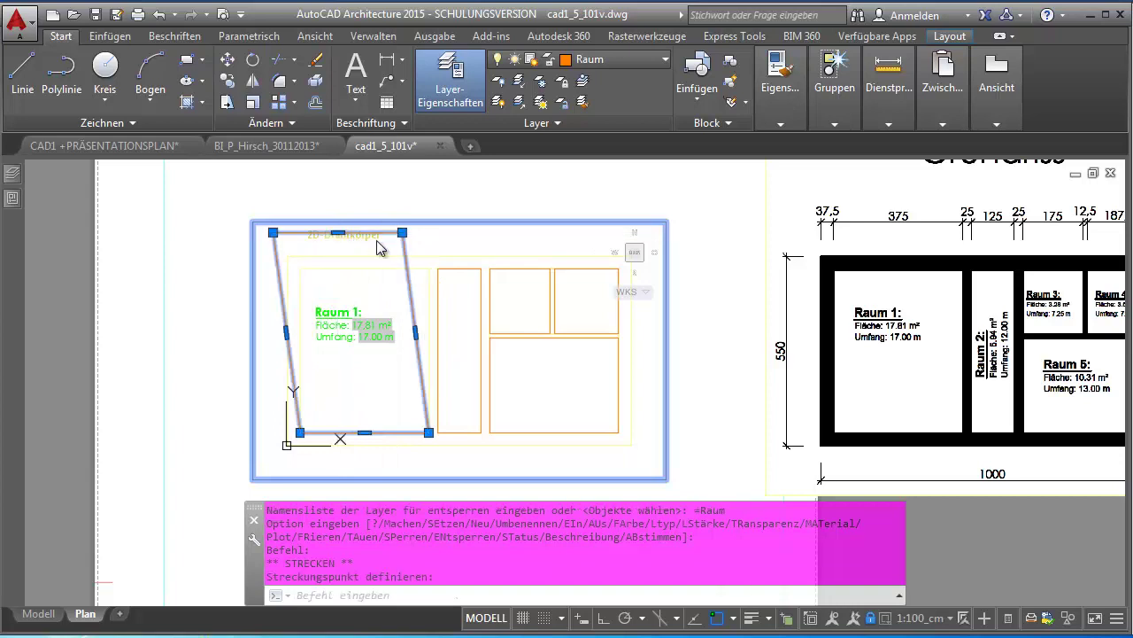
pyautogui.press('Escape')
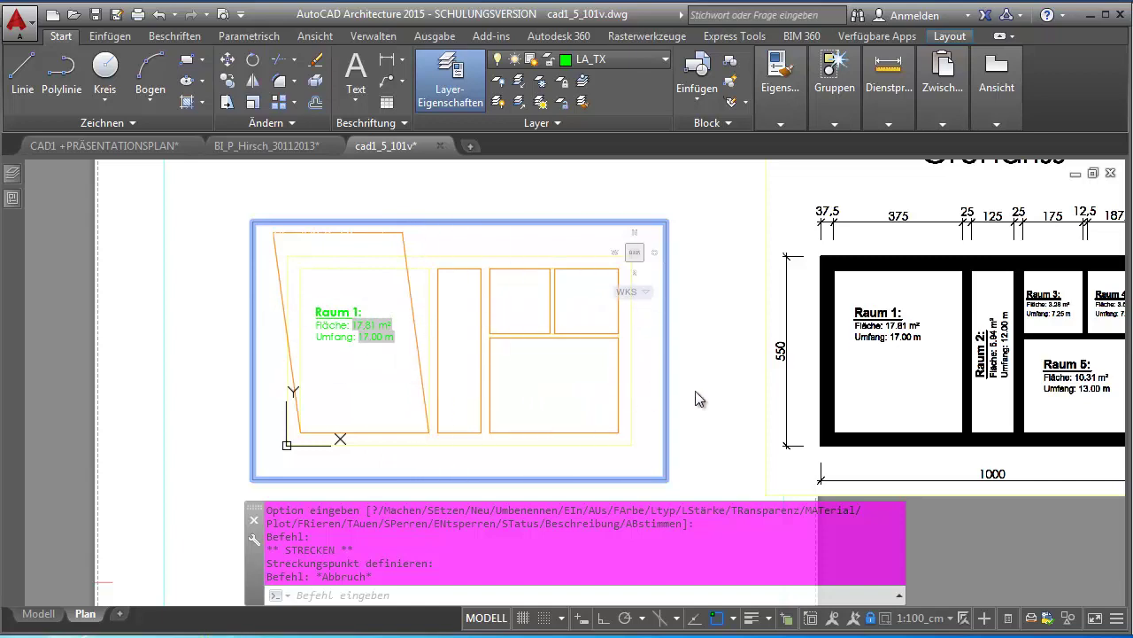
pyautogui.doubleClick(719, 432)
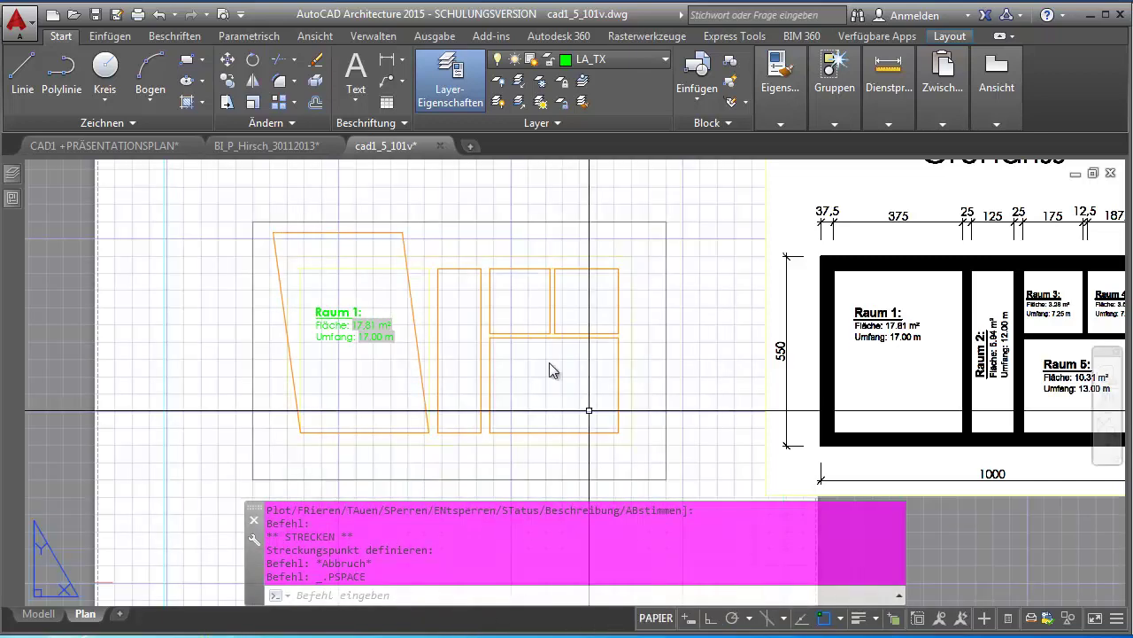
pyautogui.scroll(4, 426, 315)
pyautogui.scroll(2, 372, 332)
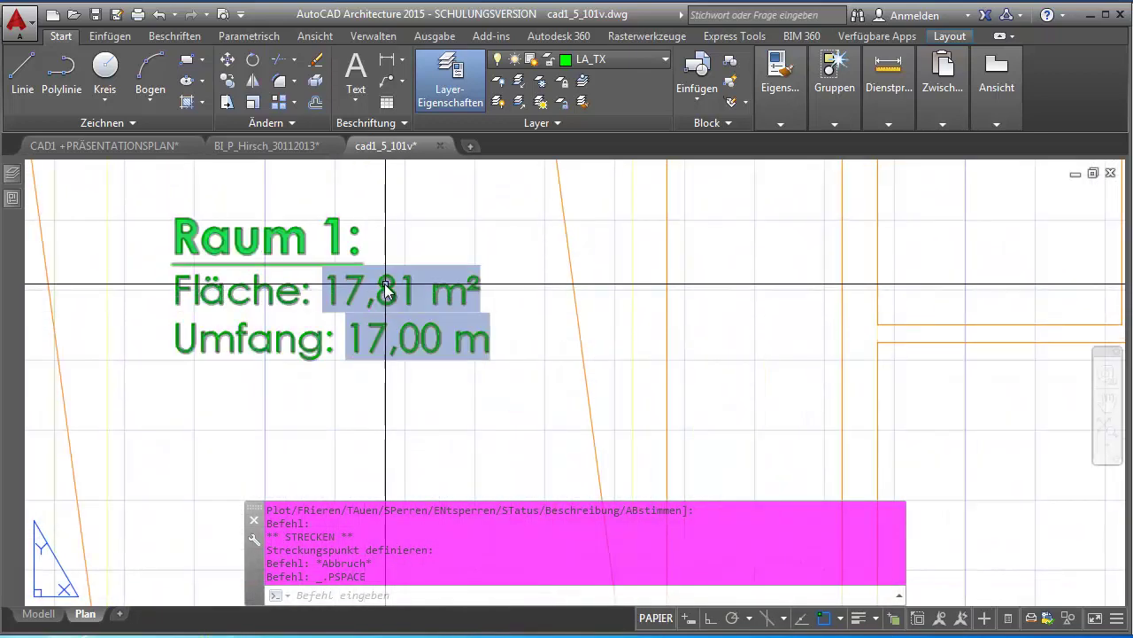
pyautogui.scroll(-2, 383, 284)
pyautogui.scroll(-2, 384, 284)
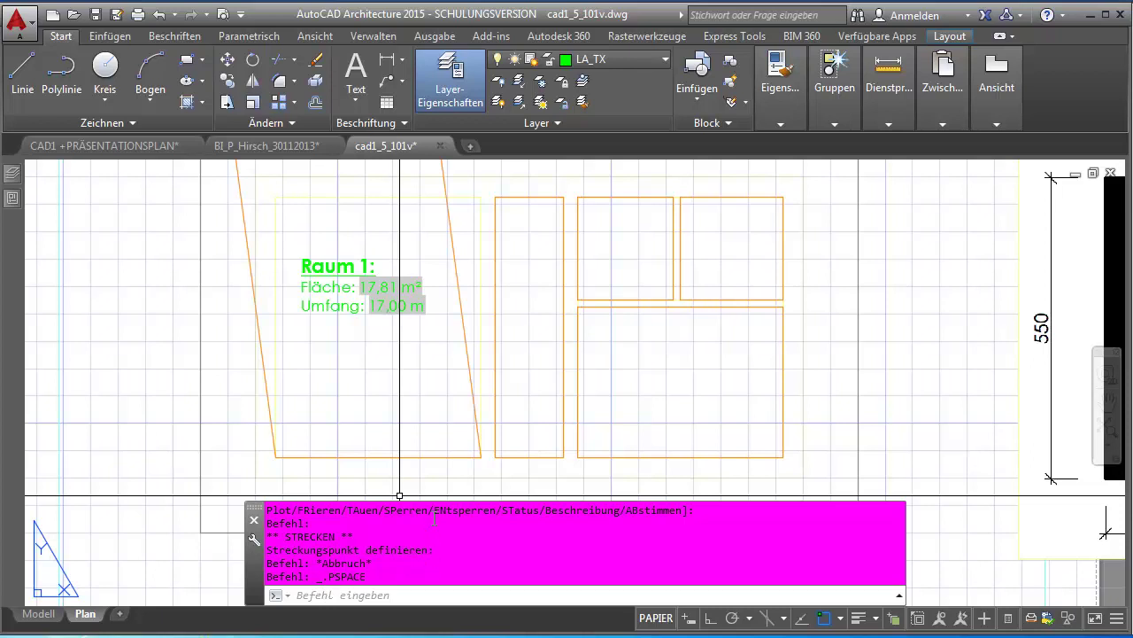
pyautogui.click(223, 14)
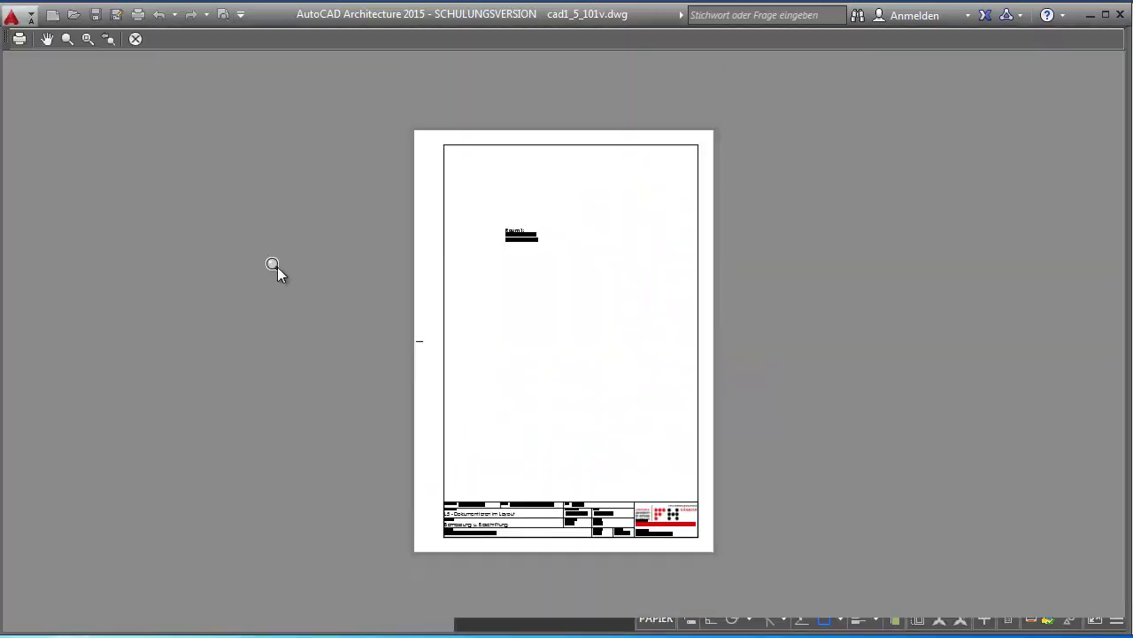
pyautogui.scroll(5, 531, 239)
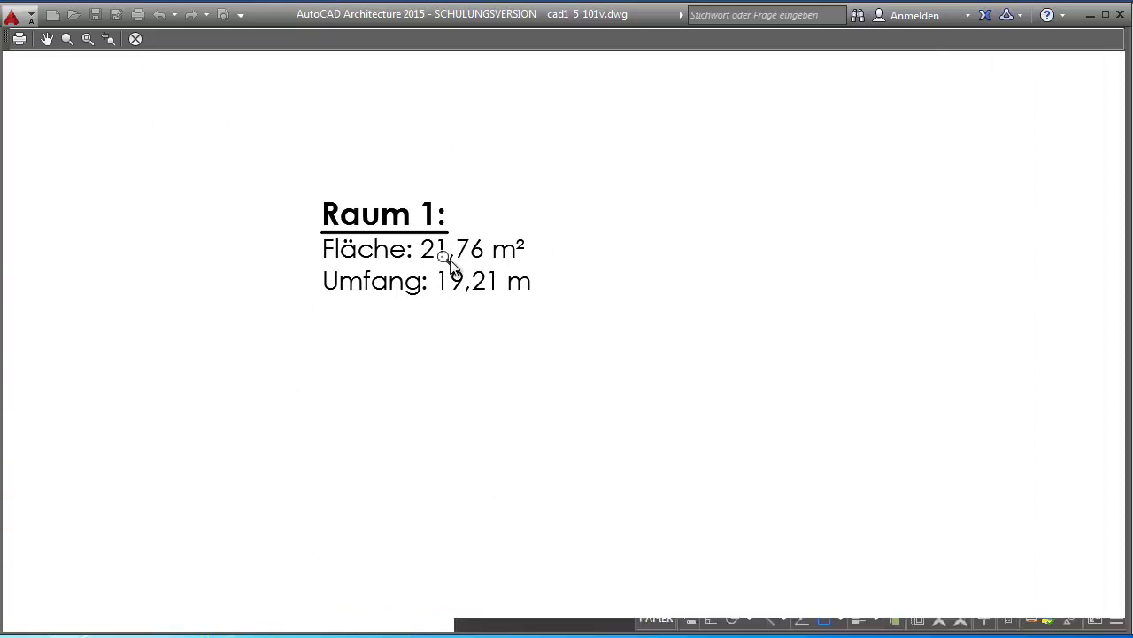
pyautogui.scroll(-3, 387, 228)
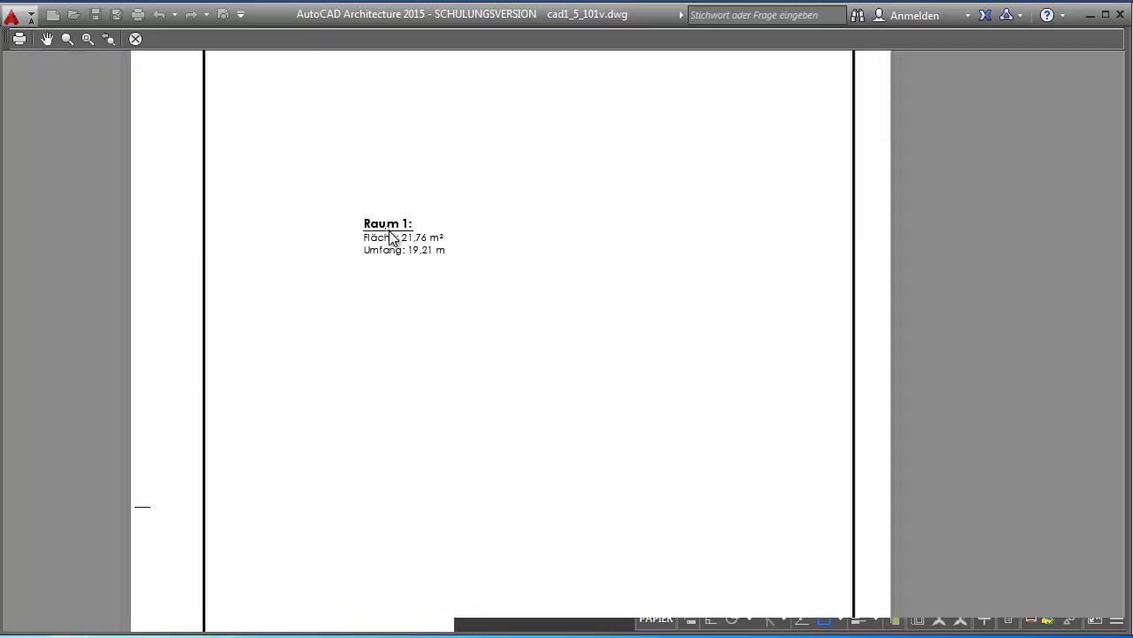
pyautogui.scroll(-2, 387, 230)
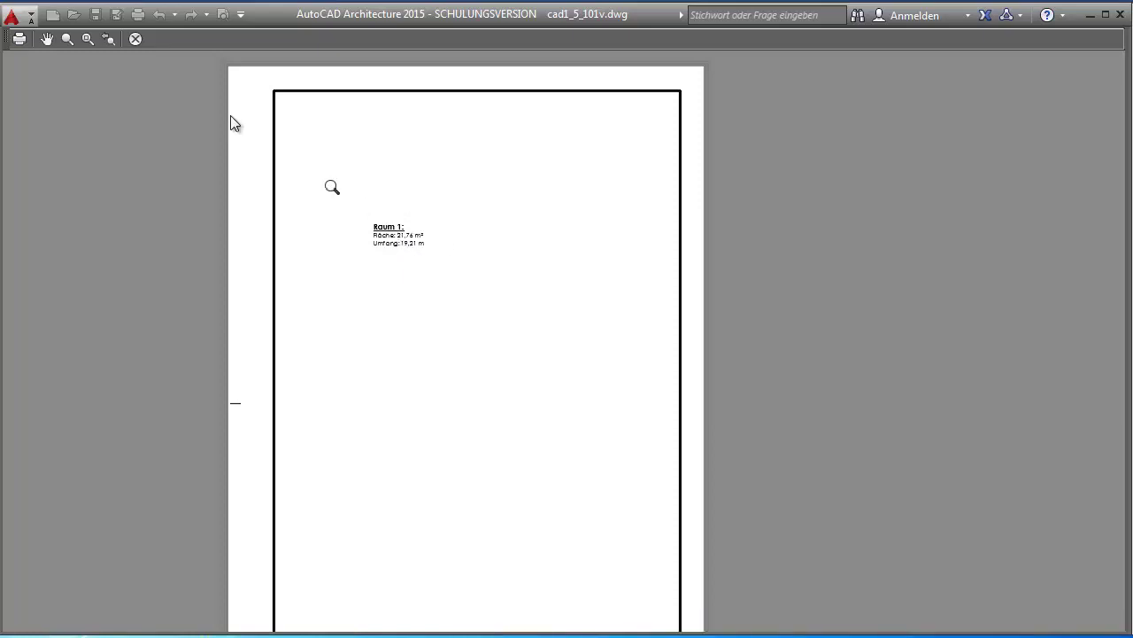
pyautogui.click(136, 39)
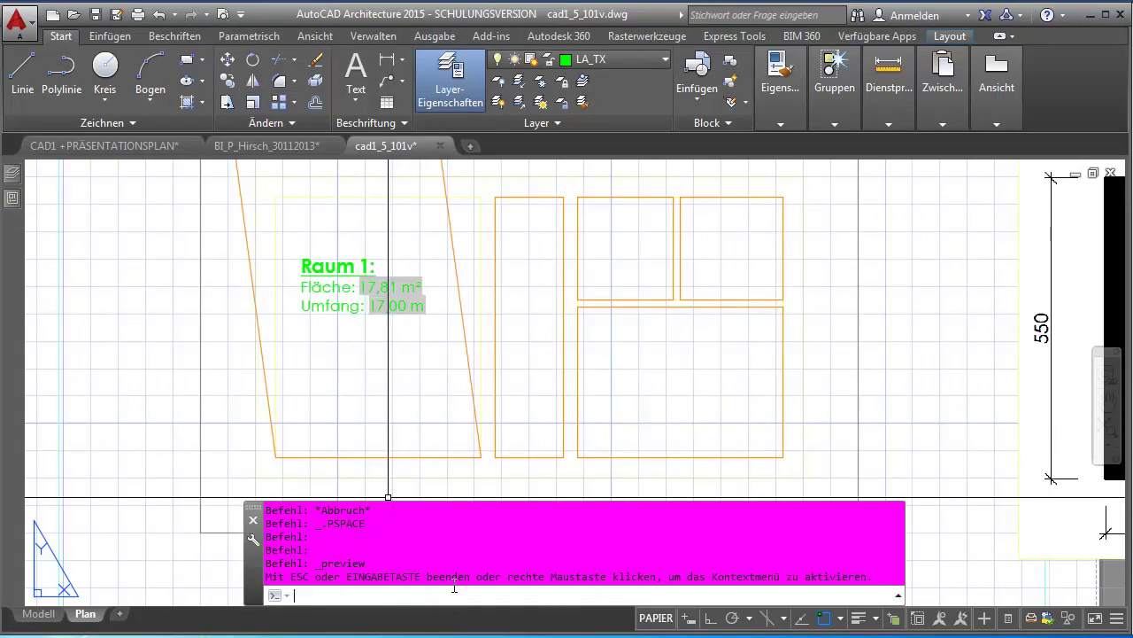
# Run REGENALL so the Raum 1 label updates to 21,76 m² and 19,21 m
pyautogui.write('regena')
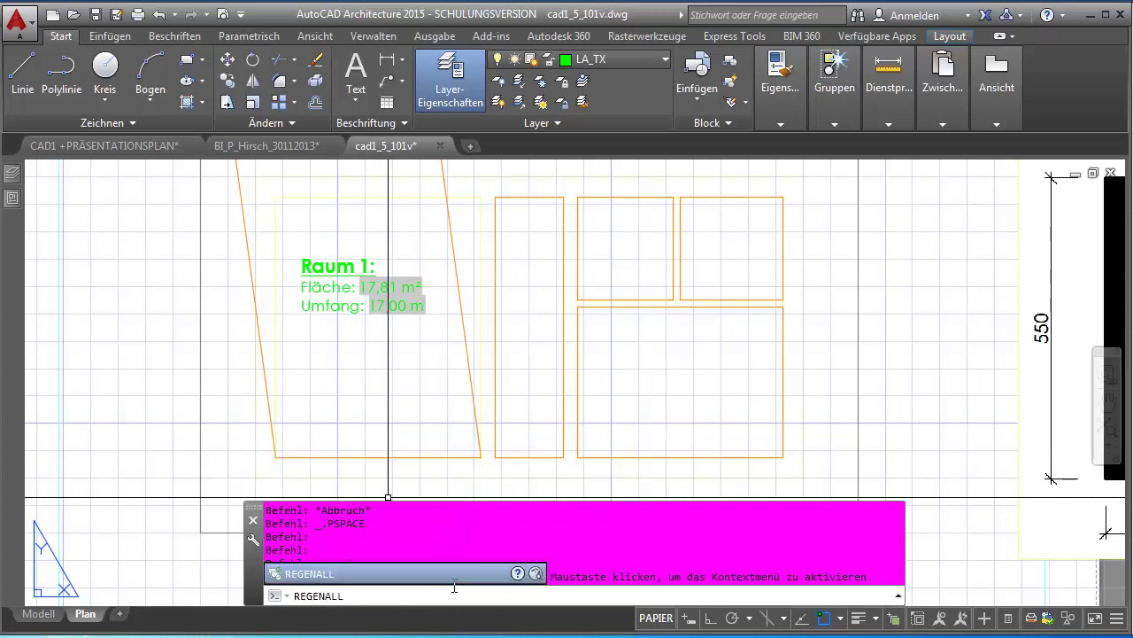
pyautogui.press('Return')
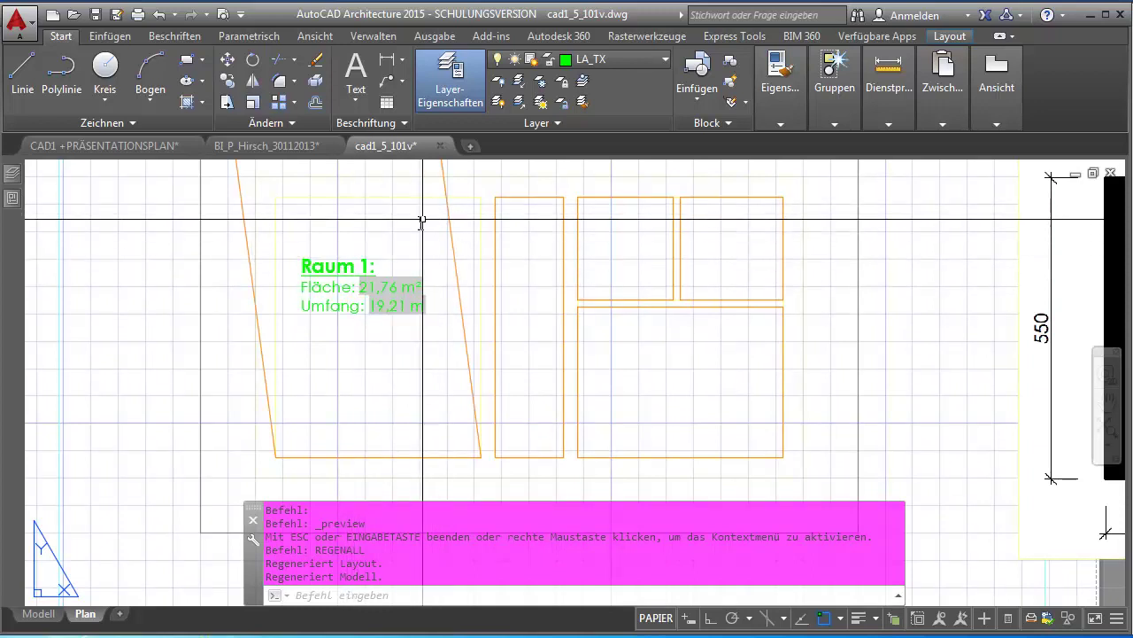
pyautogui.press('Escape')
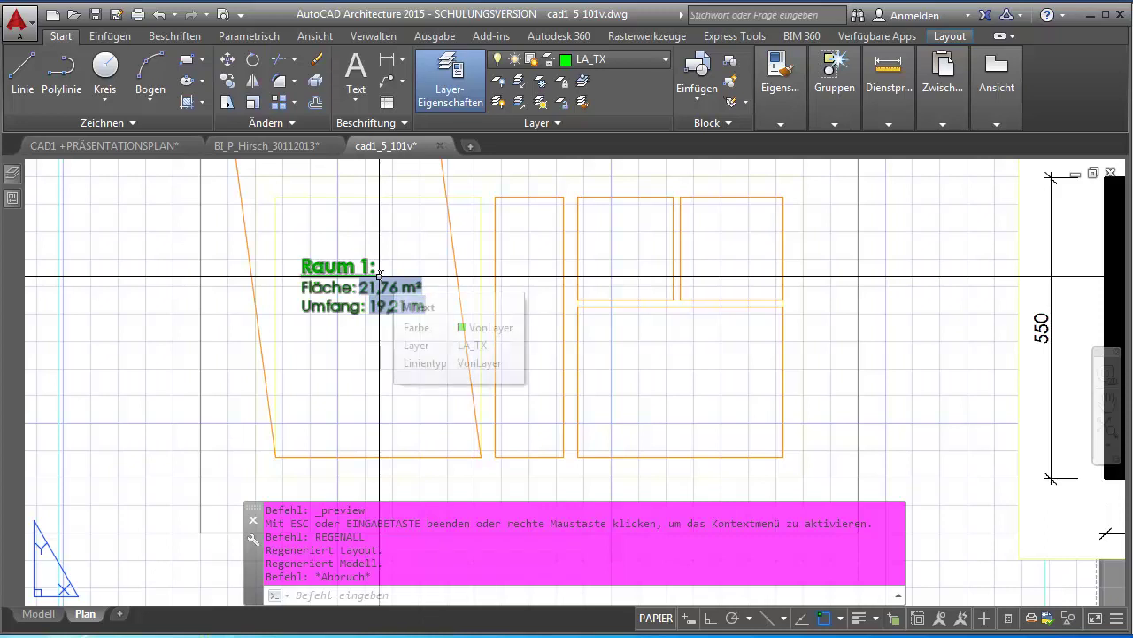
# In model space, add a midpoint vertex to the slanted Raum 1 outline, then undo it
pyautogui.click(40, 614)
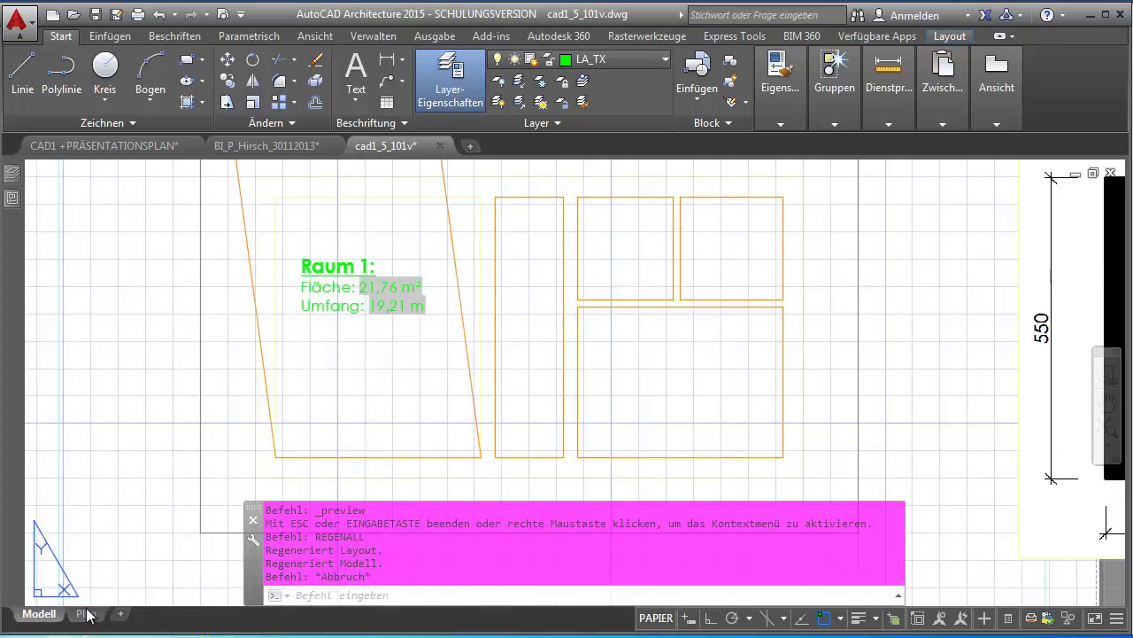
pyautogui.click(434, 241)
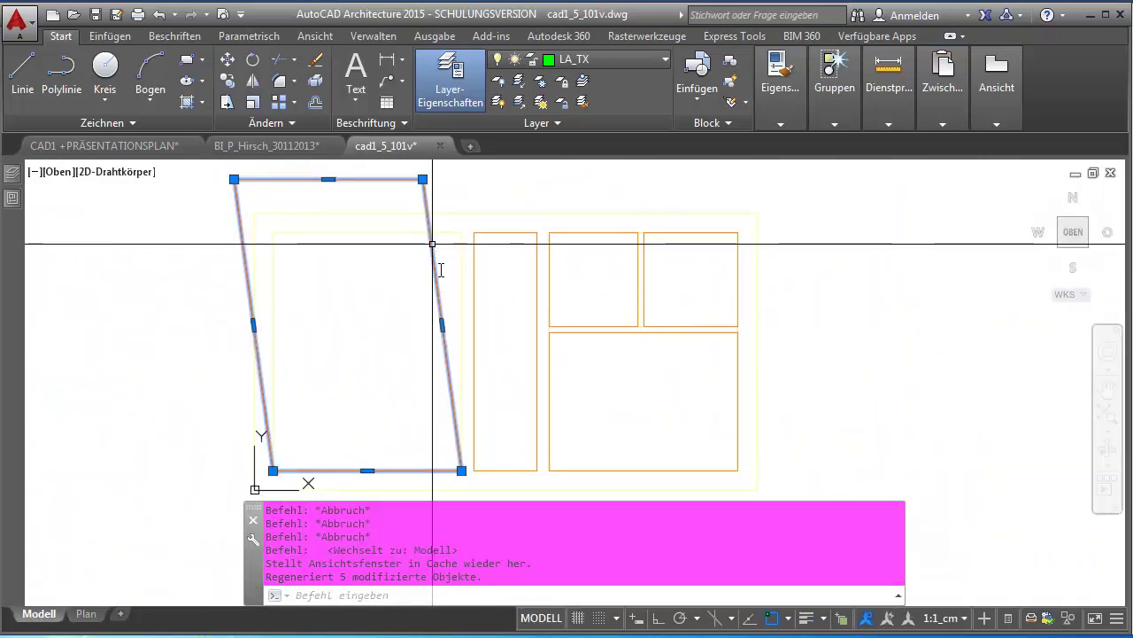
pyautogui.moveTo(329, 179)
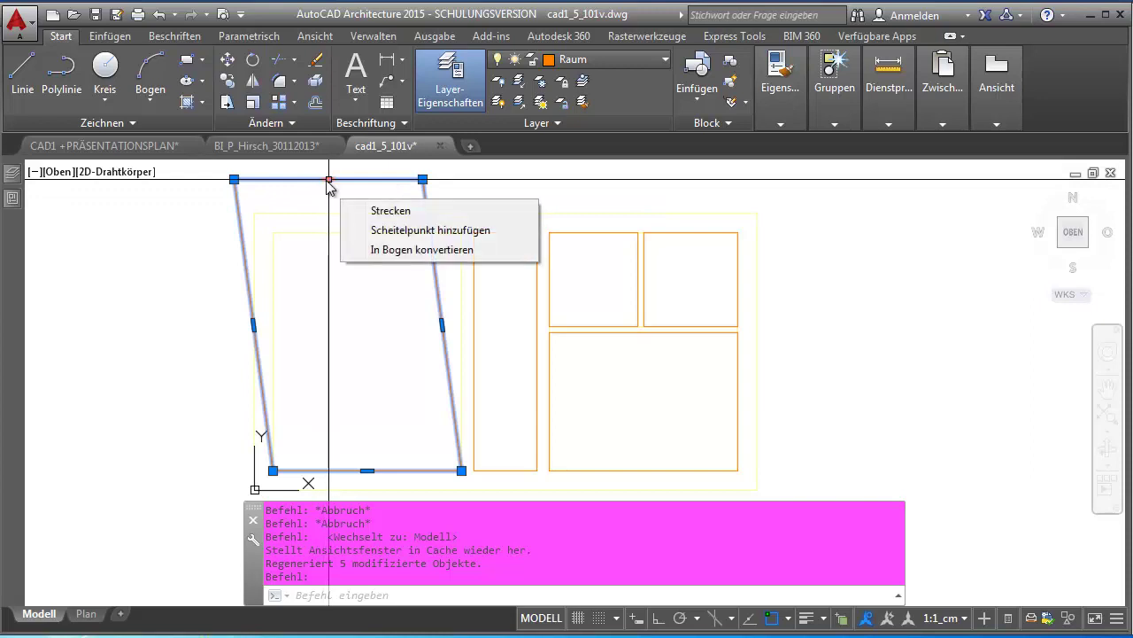
pyautogui.click(328, 179)
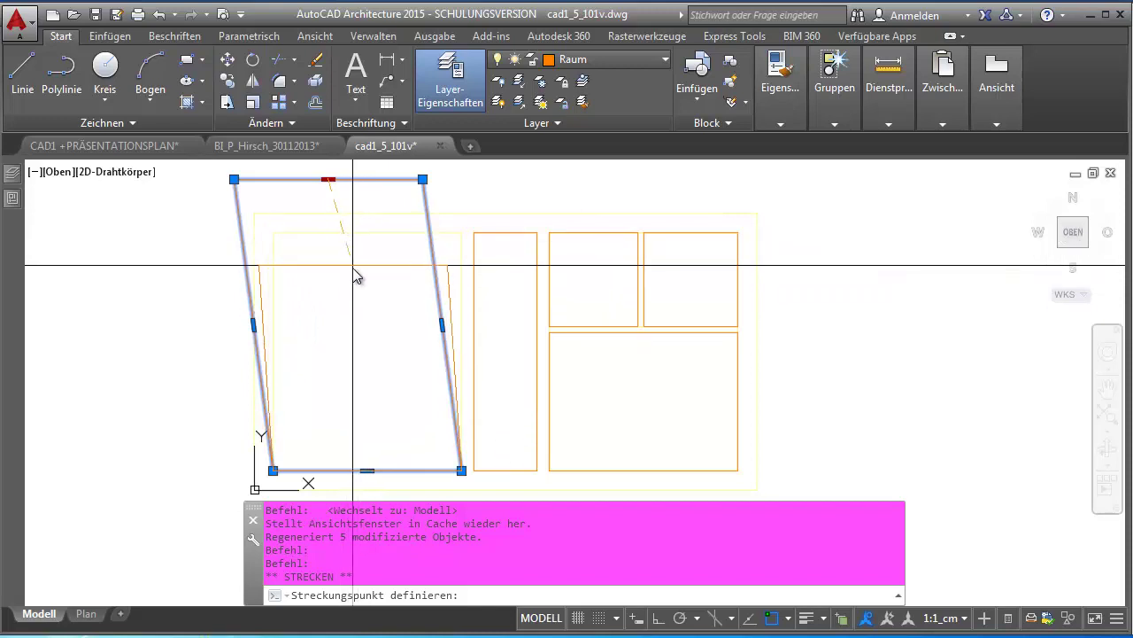
pyautogui.press('ctrl')
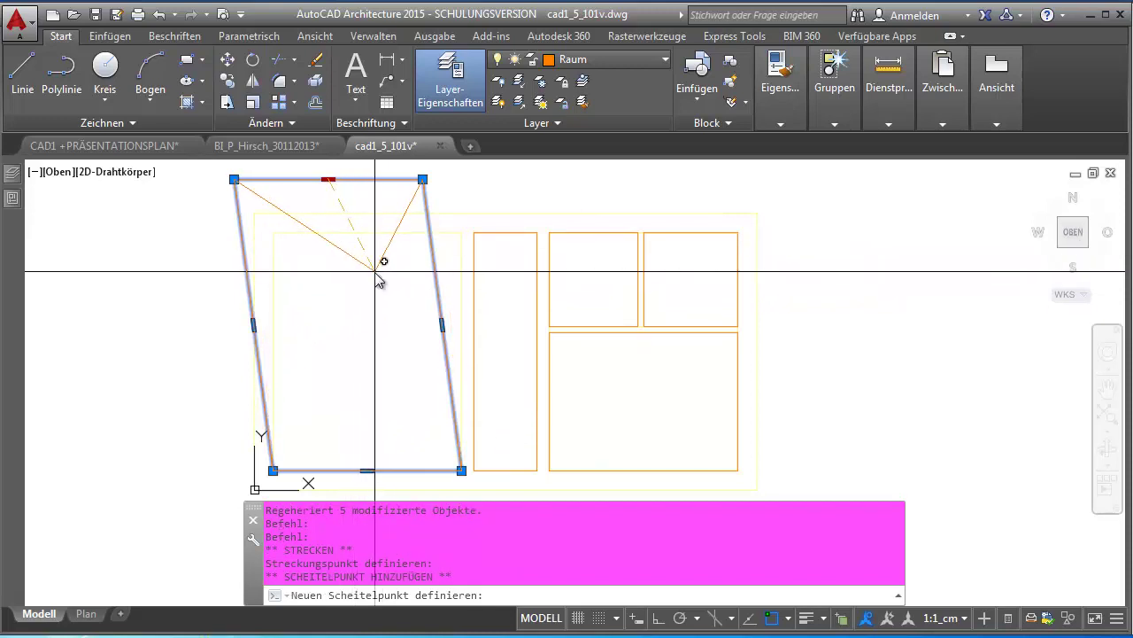
pyautogui.keyDown('shift'); pyautogui.rightClick(378, 274); pyautogui.keyUp('shift')
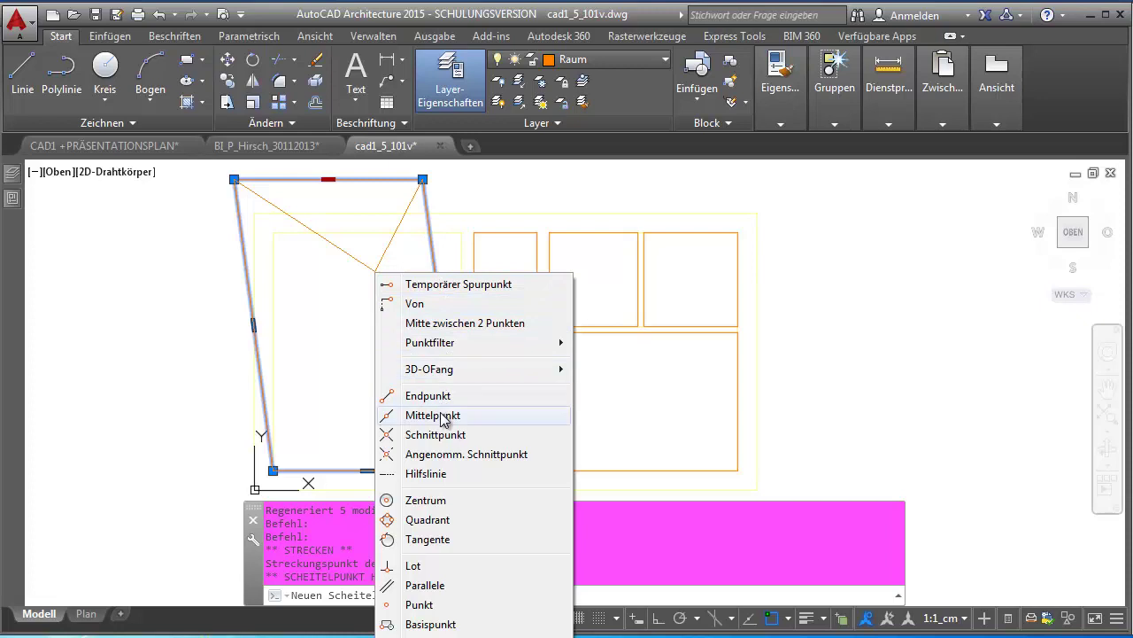
pyautogui.click(433, 414)
pyautogui.click(367, 232)
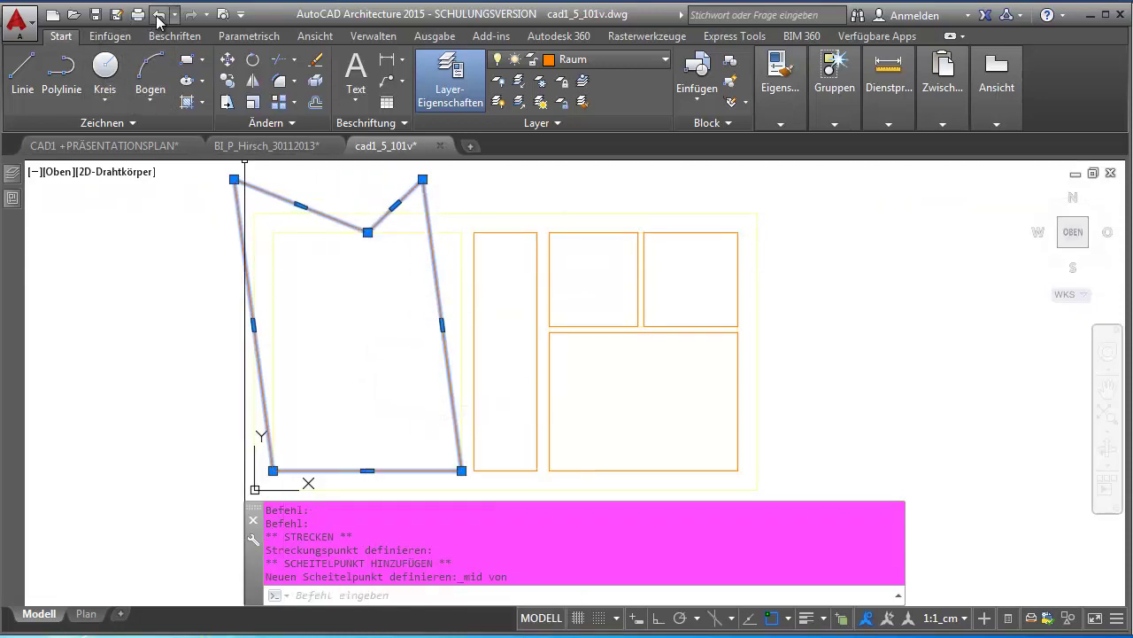
pyautogui.click(158, 15)
pyautogui.click(325, 178)
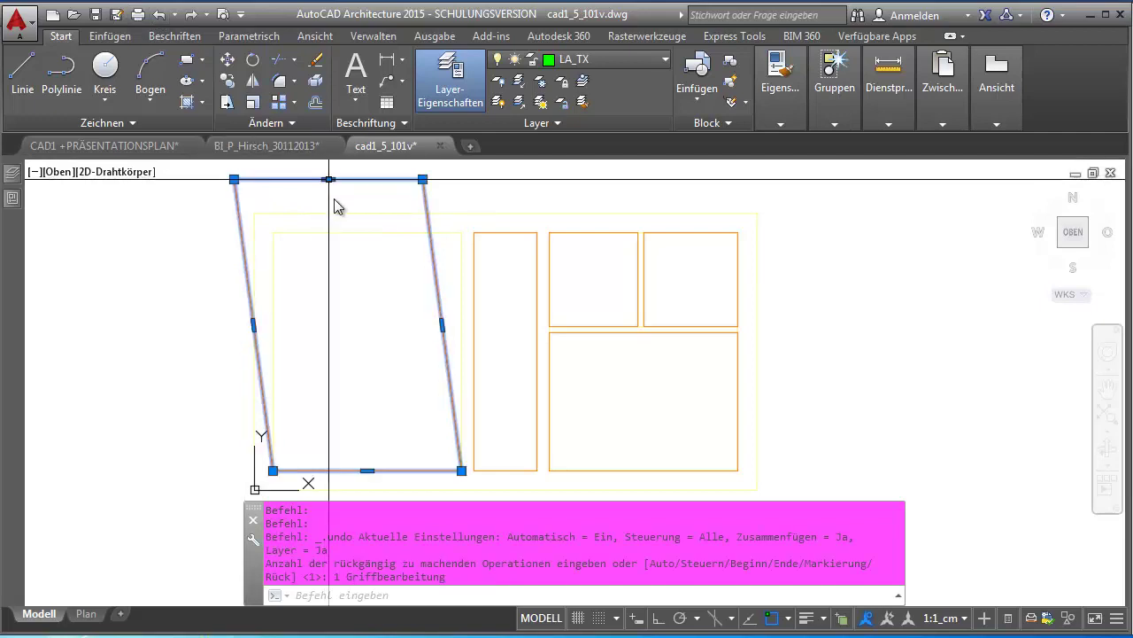
pyautogui.click(329, 179)
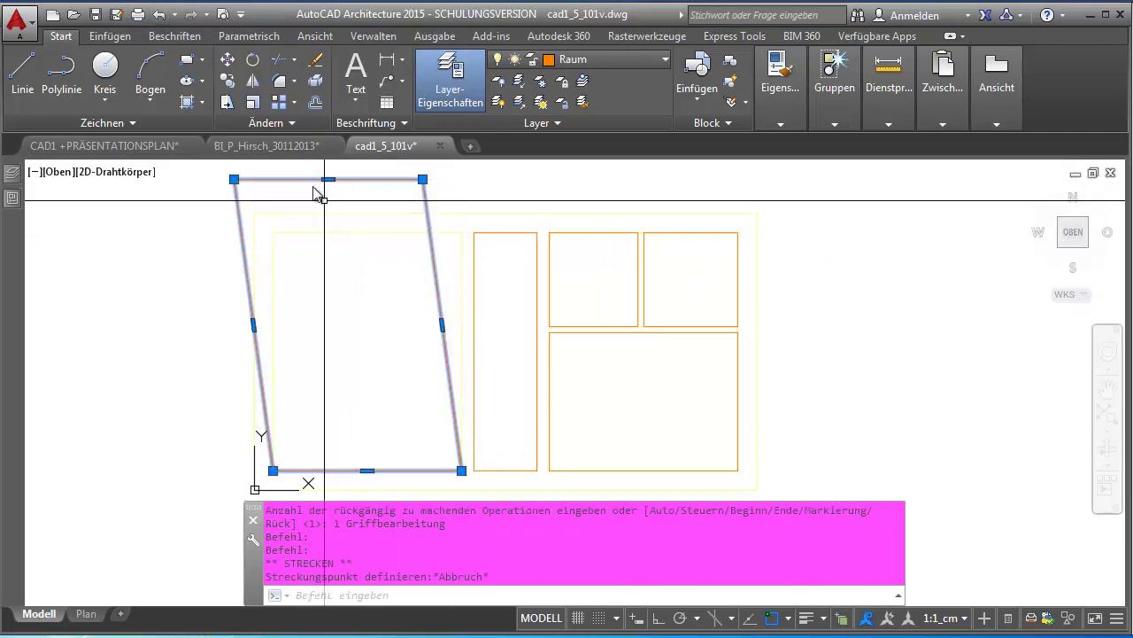
pyautogui.press('Escape')
# Snap the outline's top-left and top-right corners back onto the room corners
pyautogui.click(234, 178)
pyautogui.click(279, 241)
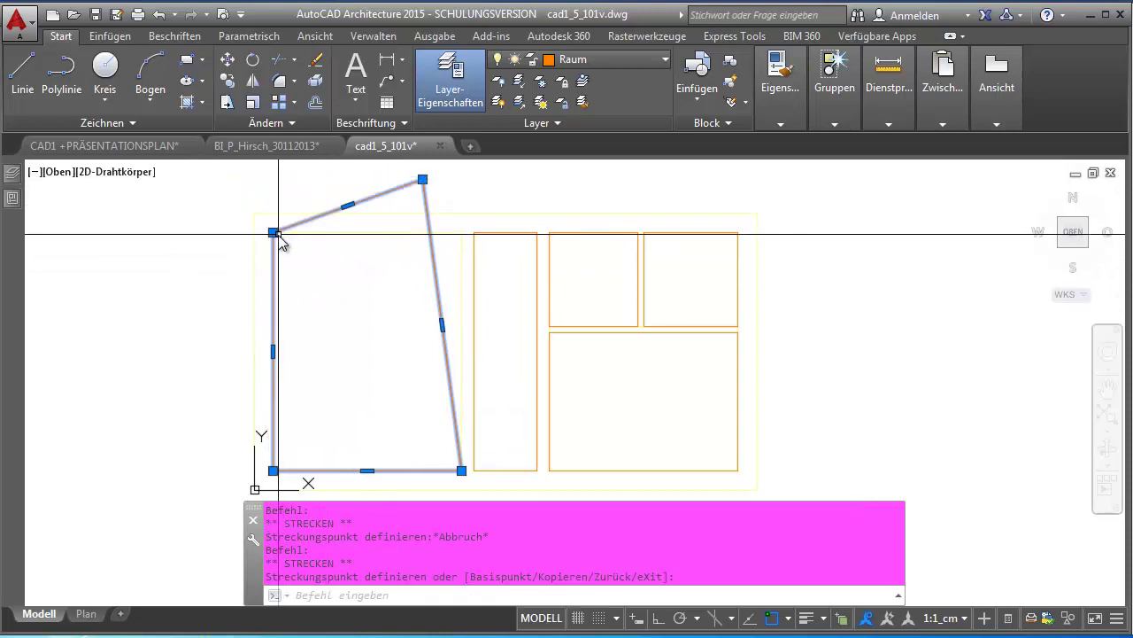
pyautogui.click(422, 178)
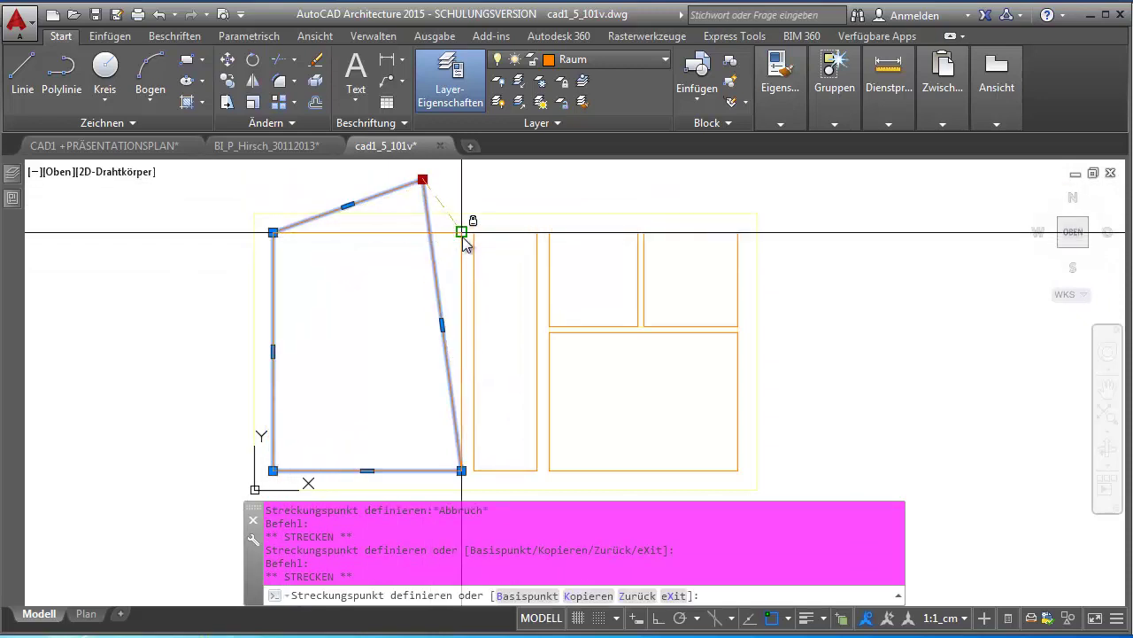
pyautogui.click(462, 230)
pyautogui.press('Escape')
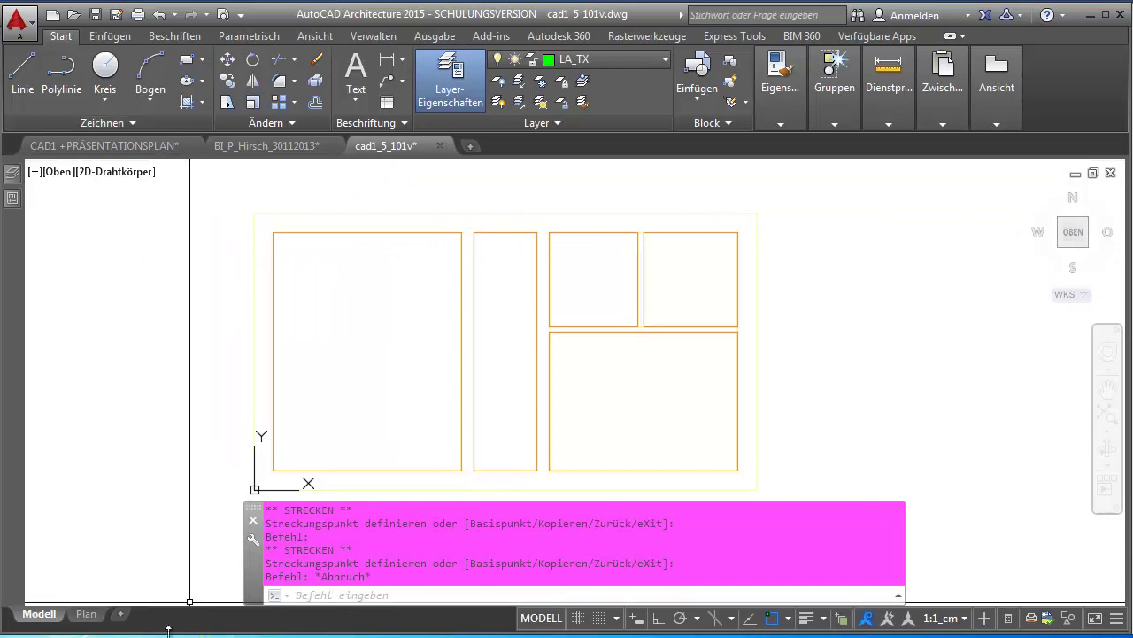
# Return to the Plan layout and select the Raum 1 label reading 17,81 m² and 17,00 m
pyautogui.click(86, 614)
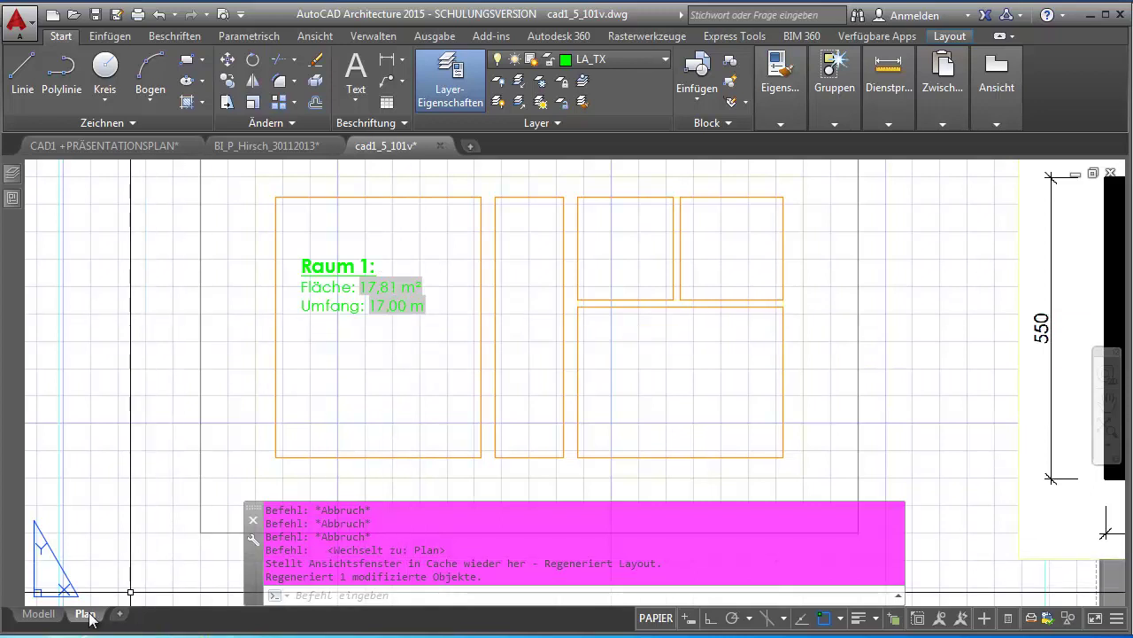
pyautogui.click(39, 614)
pyautogui.click(86, 615)
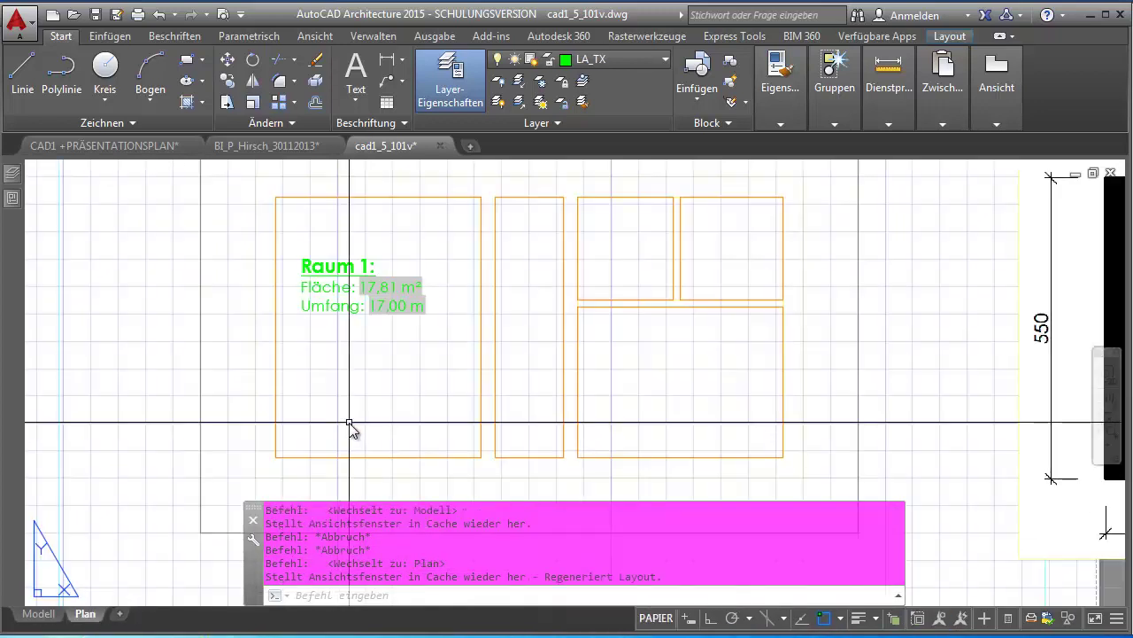
pyautogui.press('Escape')
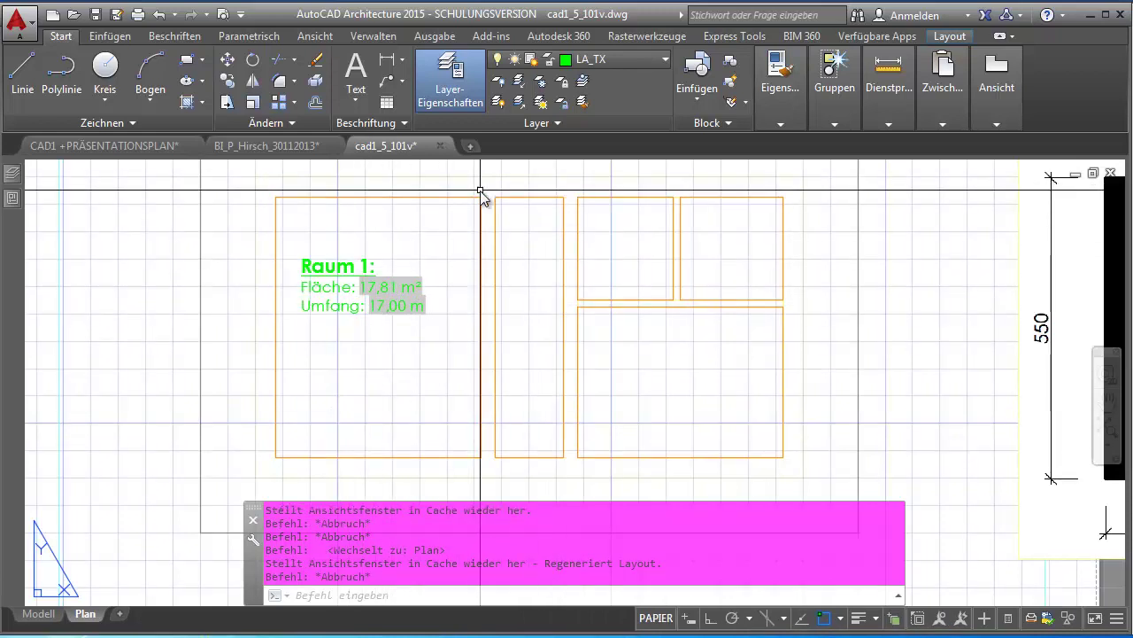
pyautogui.click(397, 306)
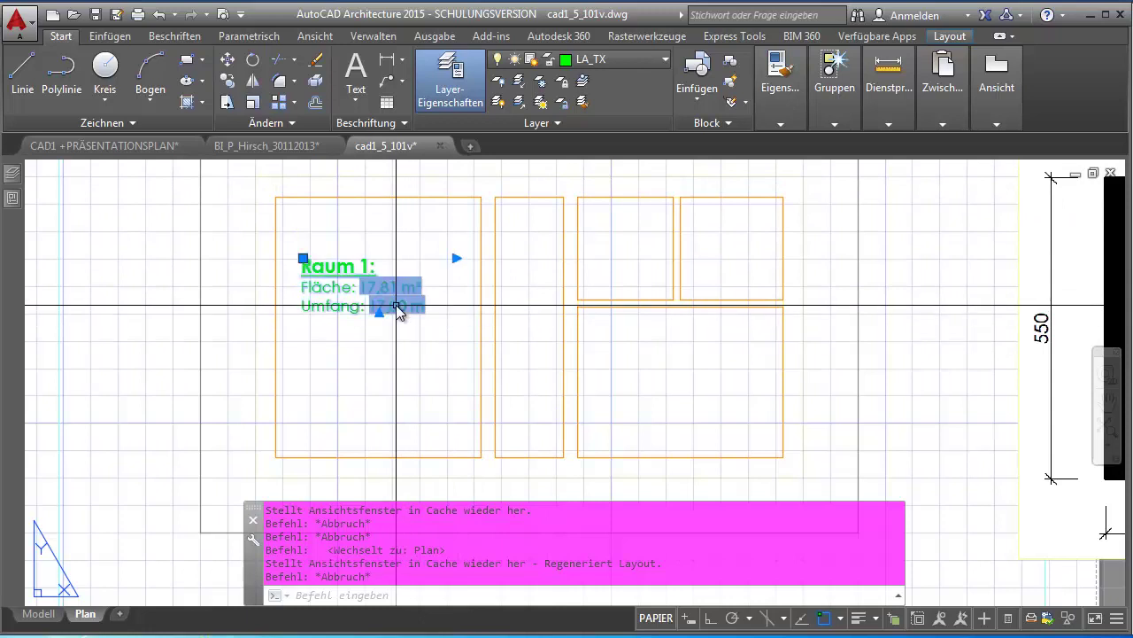
pyautogui.doubleClick(396, 306)
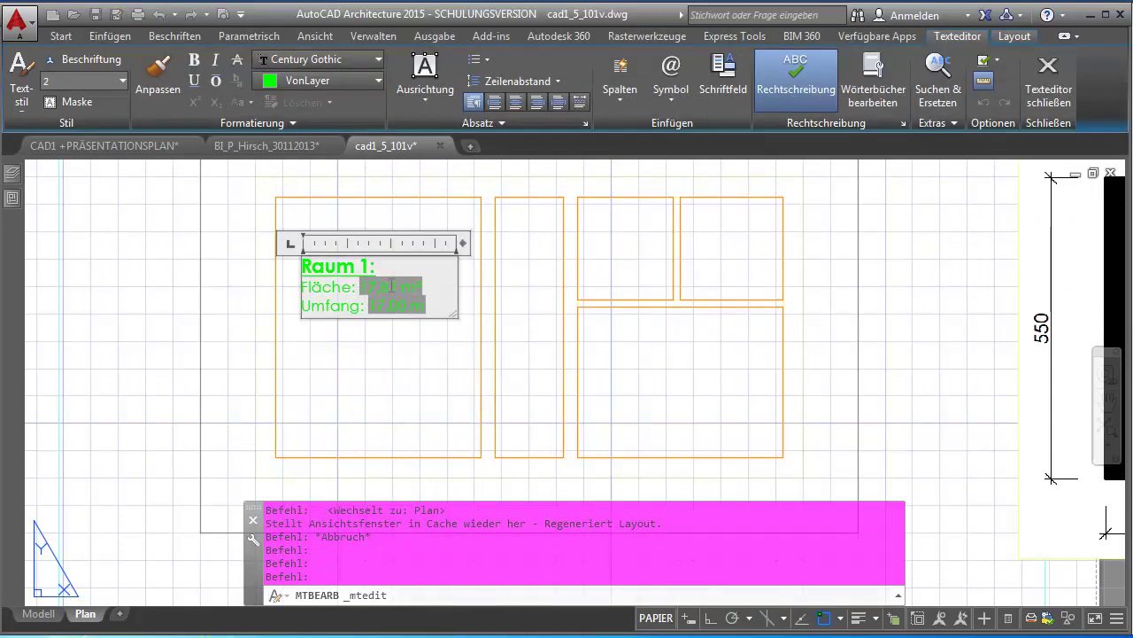
pyautogui.doubleClick(391, 286)
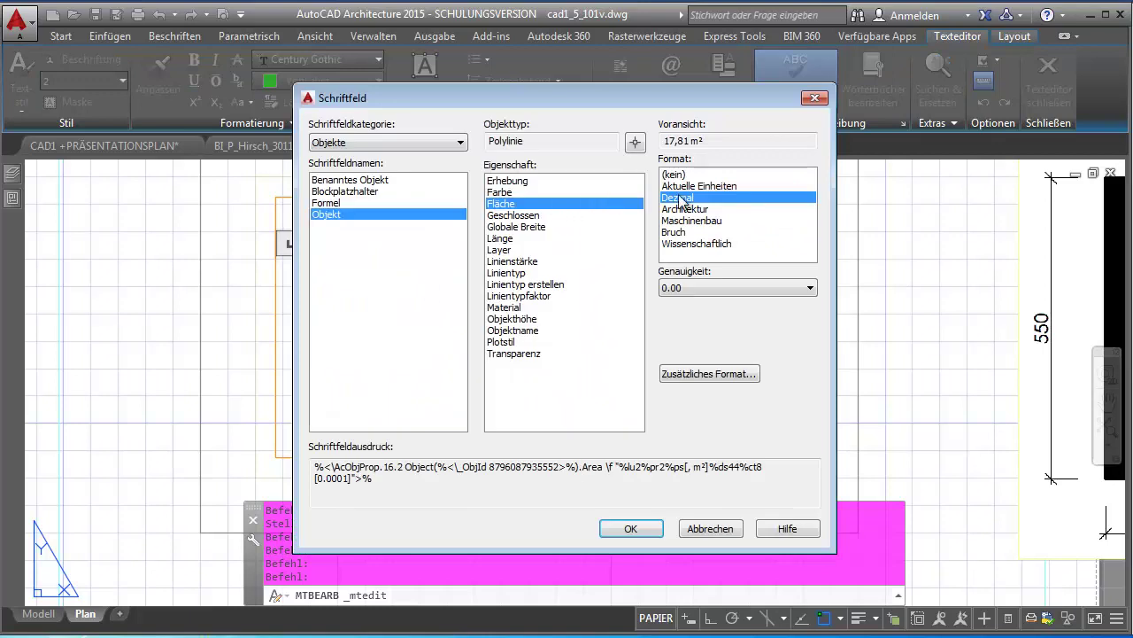
pyautogui.click(708, 529)
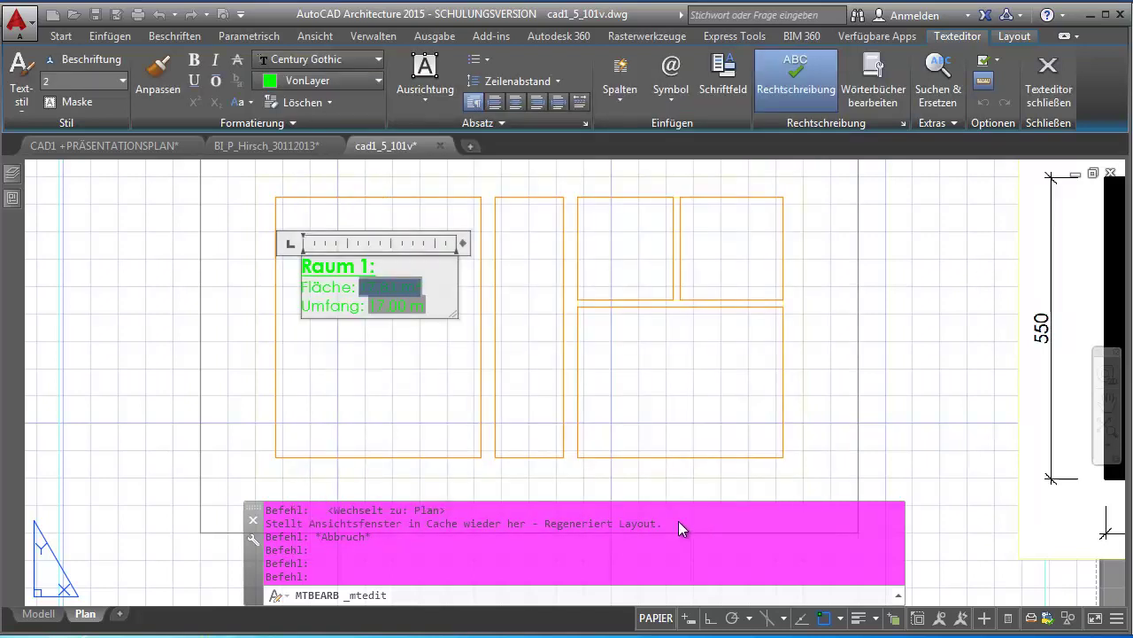
pyautogui.click(447, 340)
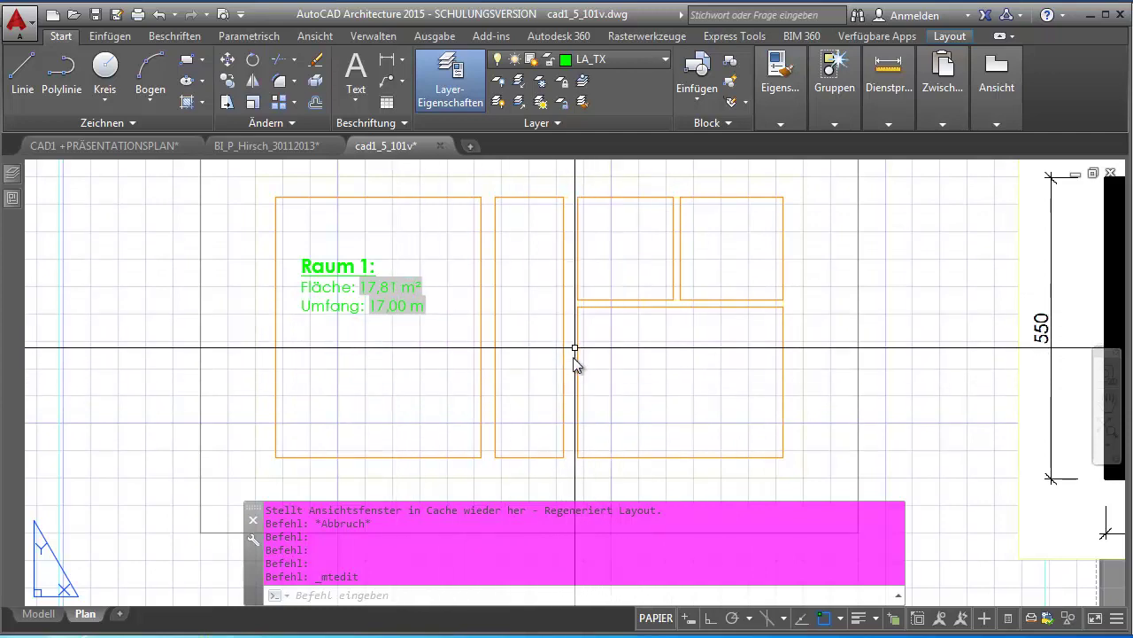
# Zoom and pan the layout to show the reference plan beside the working rooms
pyautogui.scroll(-2, 387, 309)
pyautogui.moveTo(387, 310); pyautogui.dragTo(224, 298, button='middle')
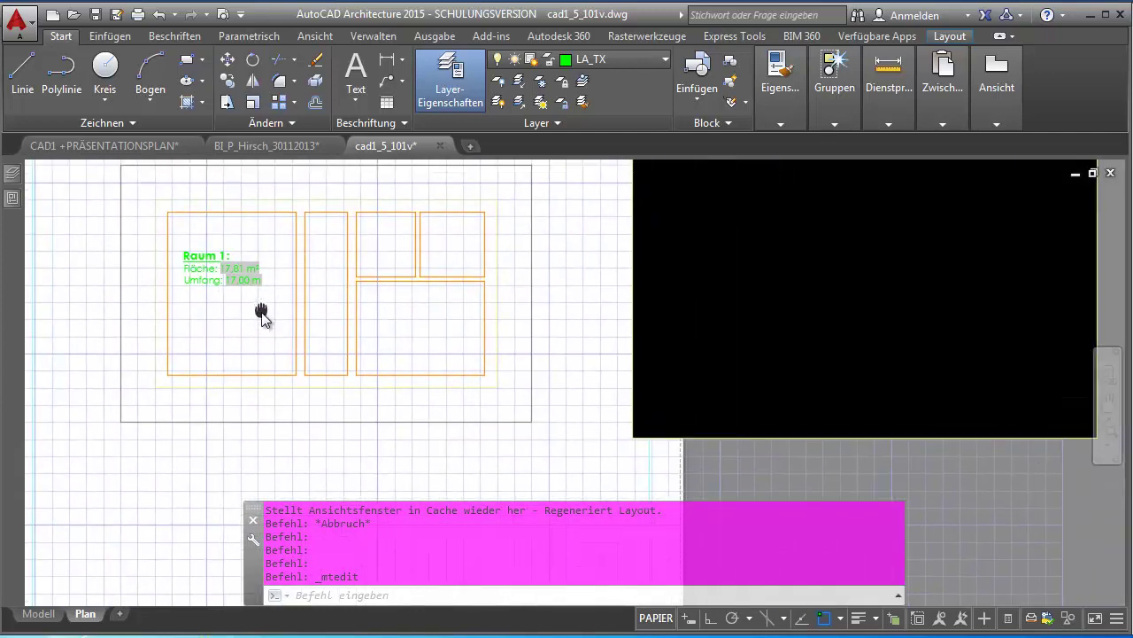
pyautogui.scroll(2, 224, 297)
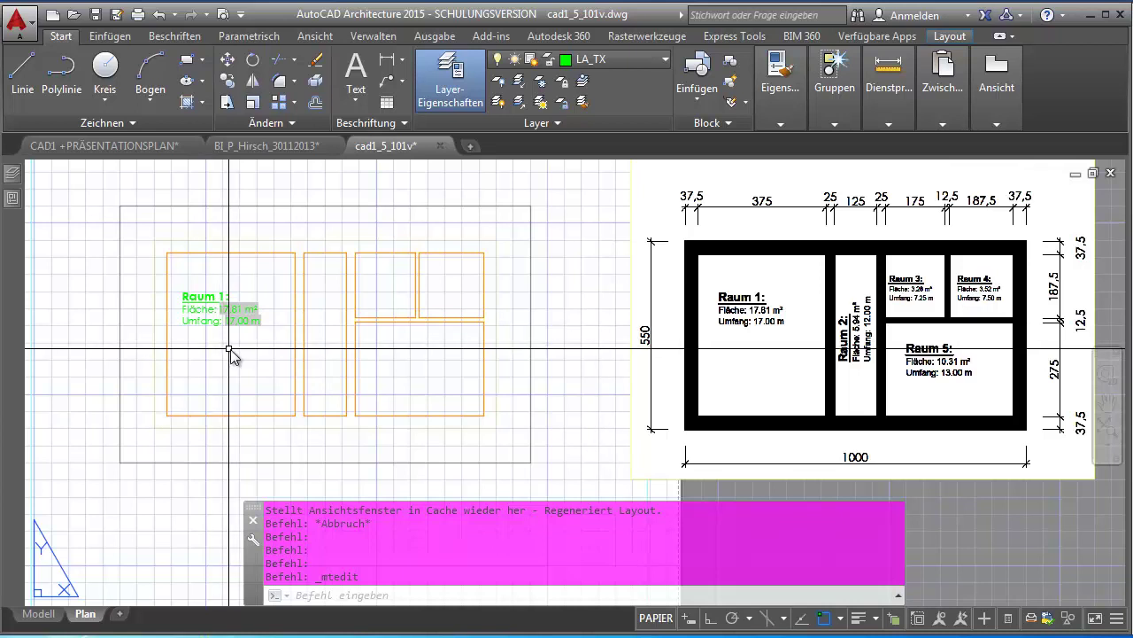
pyautogui.moveTo(228, 349); pyautogui.dragTo(218, 306, button='middle')
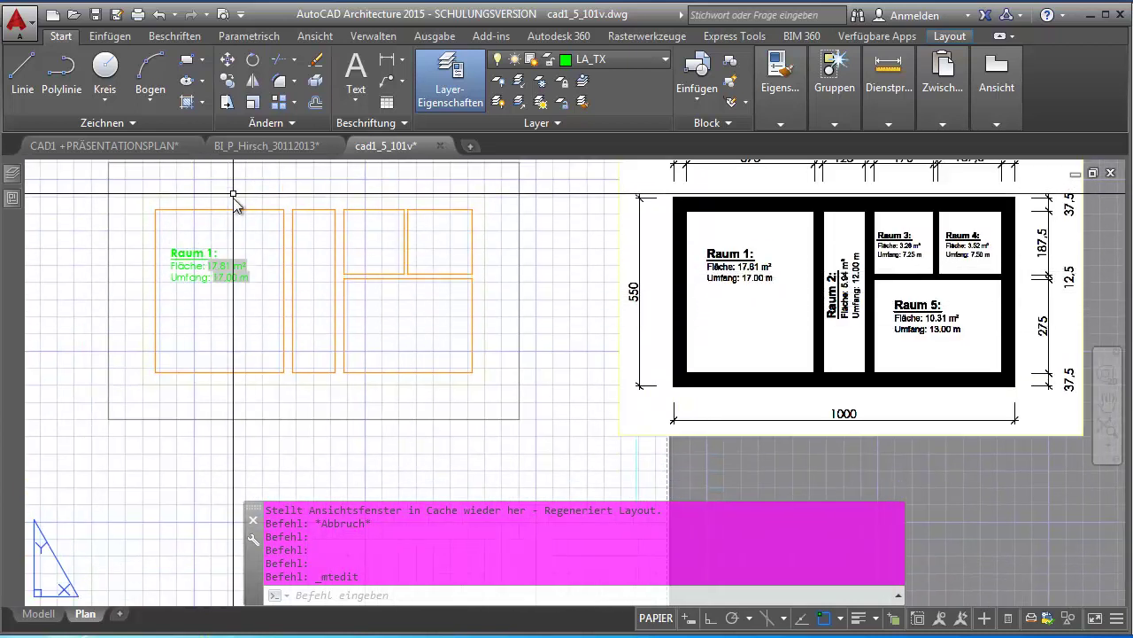
# Copy the Raum 1 label (17,81 m²) into the large lower-right room and the left small upper room
pyautogui.click(224, 276)
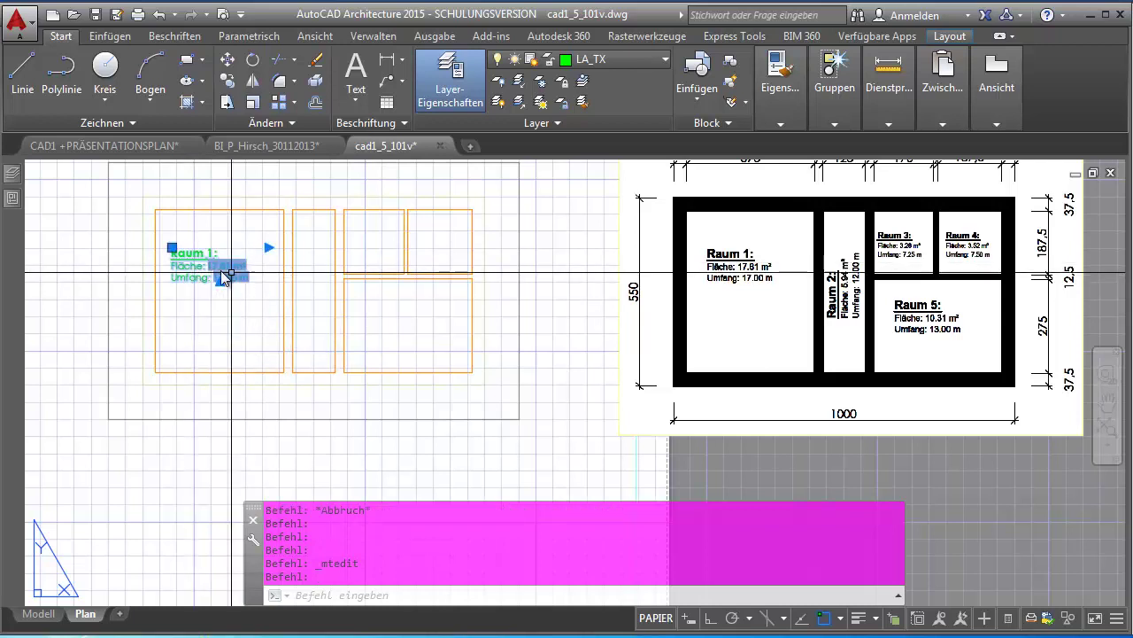
pyautogui.rightClick(213, 267)
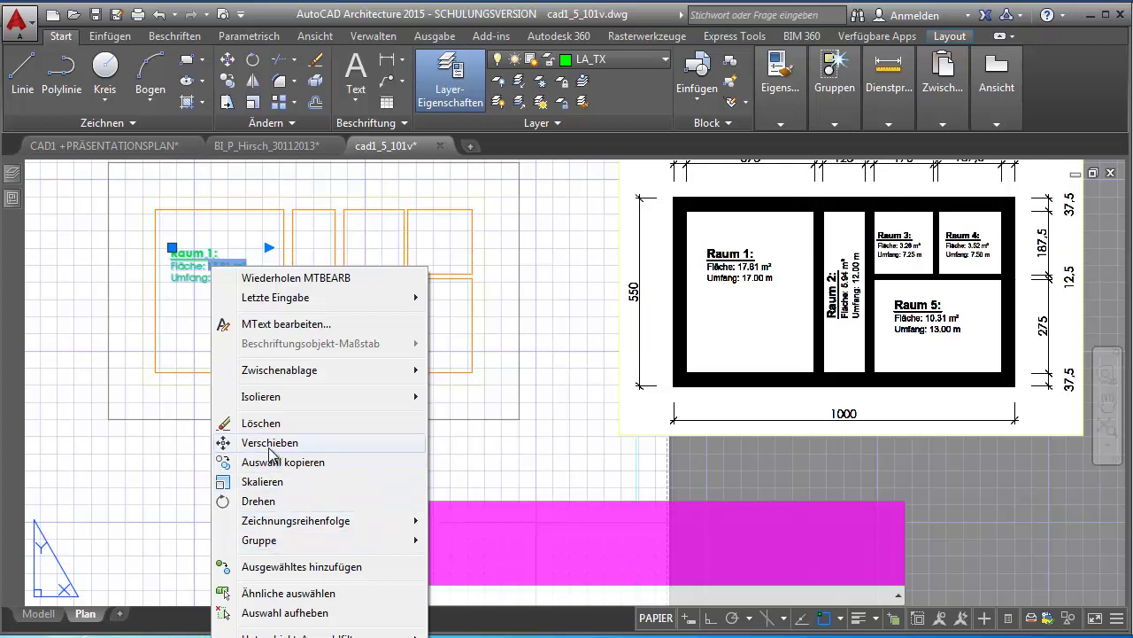
pyautogui.click(272, 462)
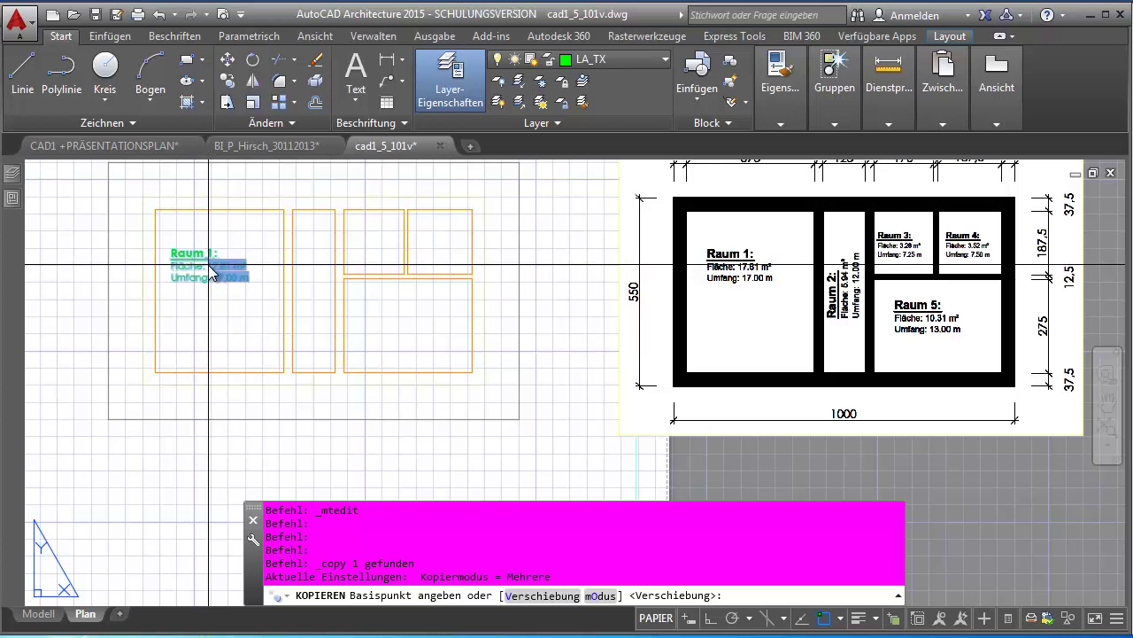
pyautogui.click(209, 265)
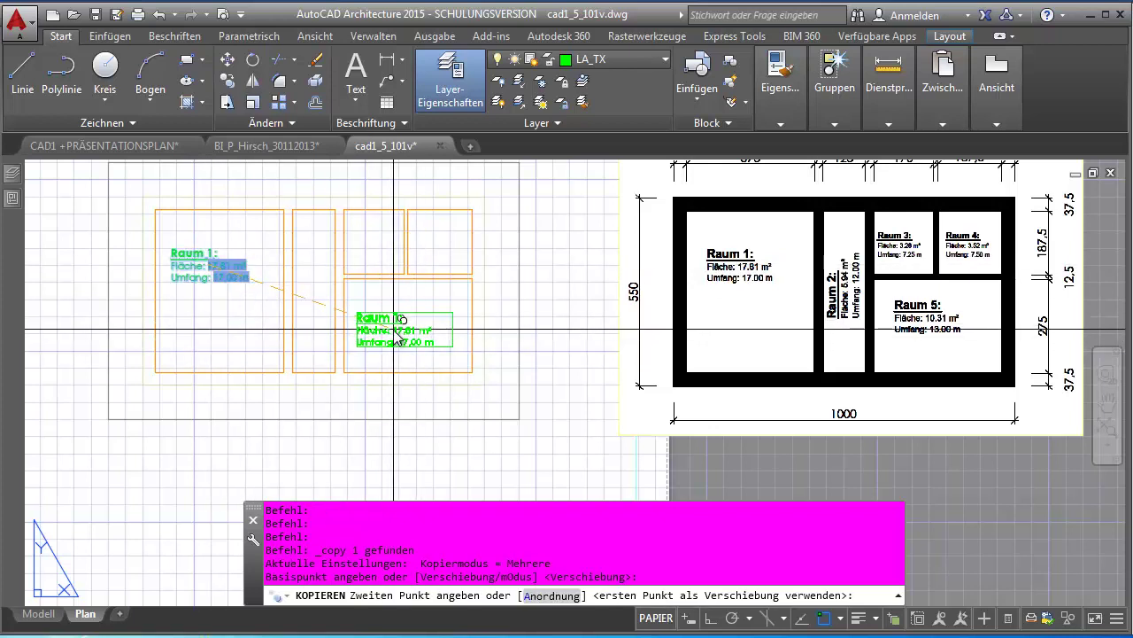
pyautogui.click(395, 331)
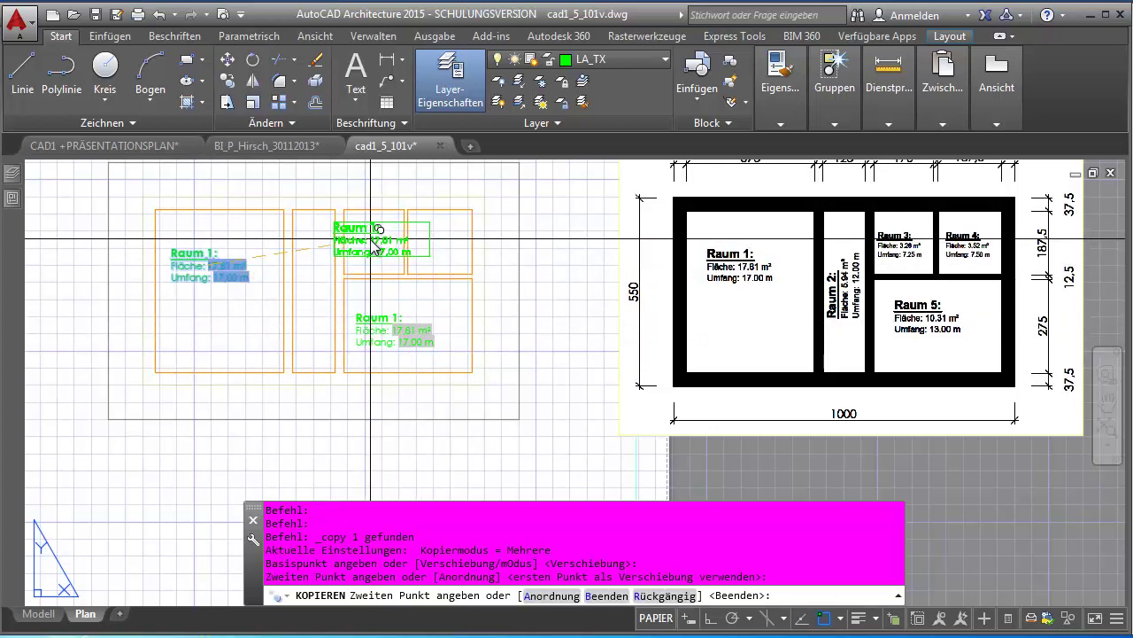
pyautogui.click(376, 248)
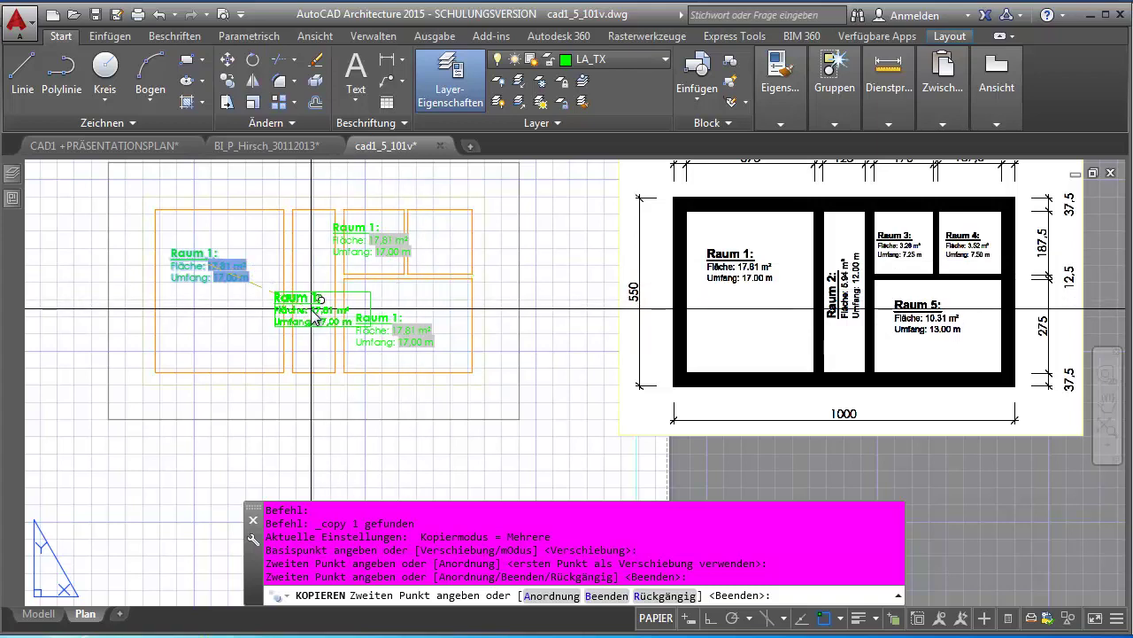
pyautogui.scroll(2, 316, 301)
pyautogui.scroll(5, 336, 265)
pyautogui.press('Escape')
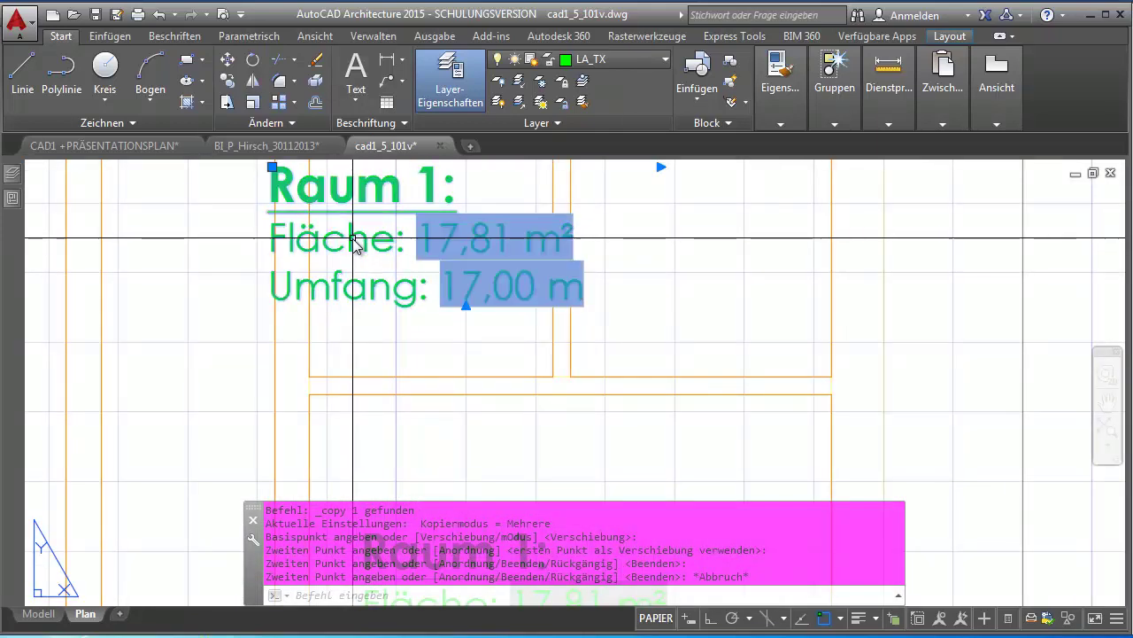
# Edit the label copy in the small upper room and set its Raum 1 heading to height 2
pyautogui.doubleClick(358, 239)
pyautogui.scroll(-3, 358, 239)
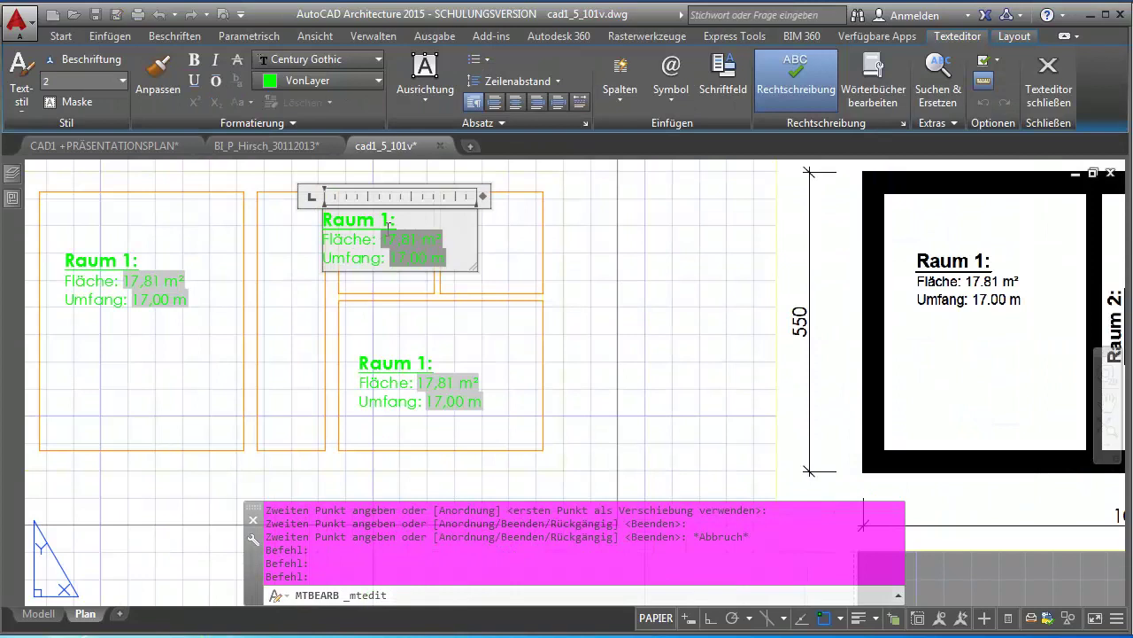
pyautogui.moveTo(398, 220); pyautogui.dragTo(322, 220)
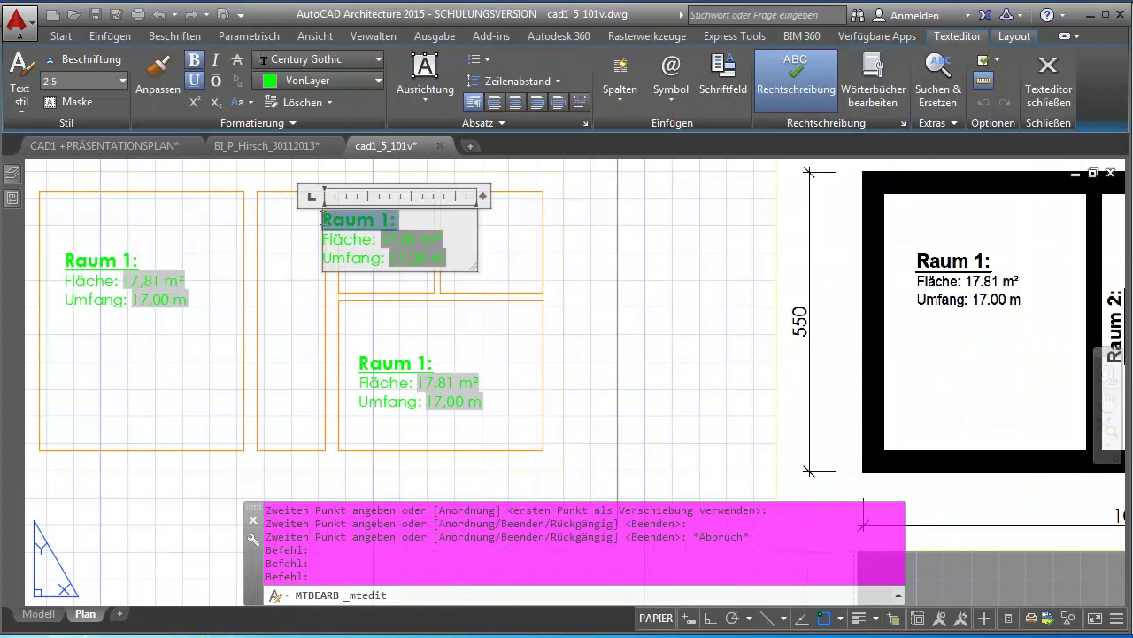
pyautogui.click(121, 80)
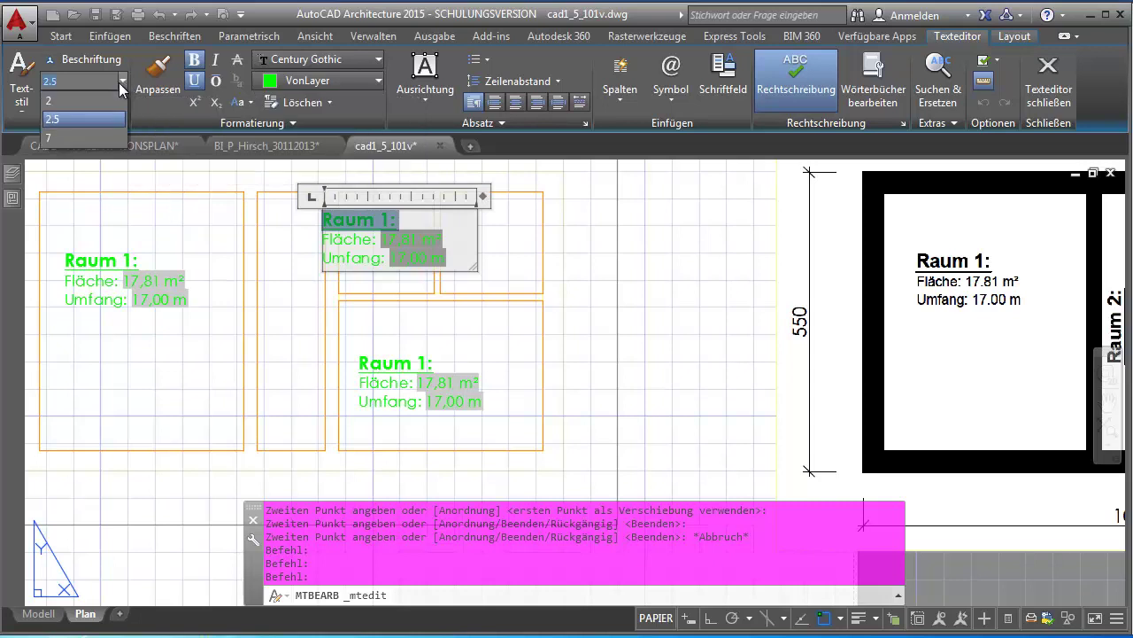
pyautogui.click(54, 99)
# Shrink the Fläche and Umfang lines to height 1 and the heading to 1.5, then commit the text
pyautogui.moveTo(381, 235)
pyautogui.mouseDown()
pyautogui.moveTo(453, 251)
pyautogui.moveTo(307, 235)
pyautogui.mouseUp()
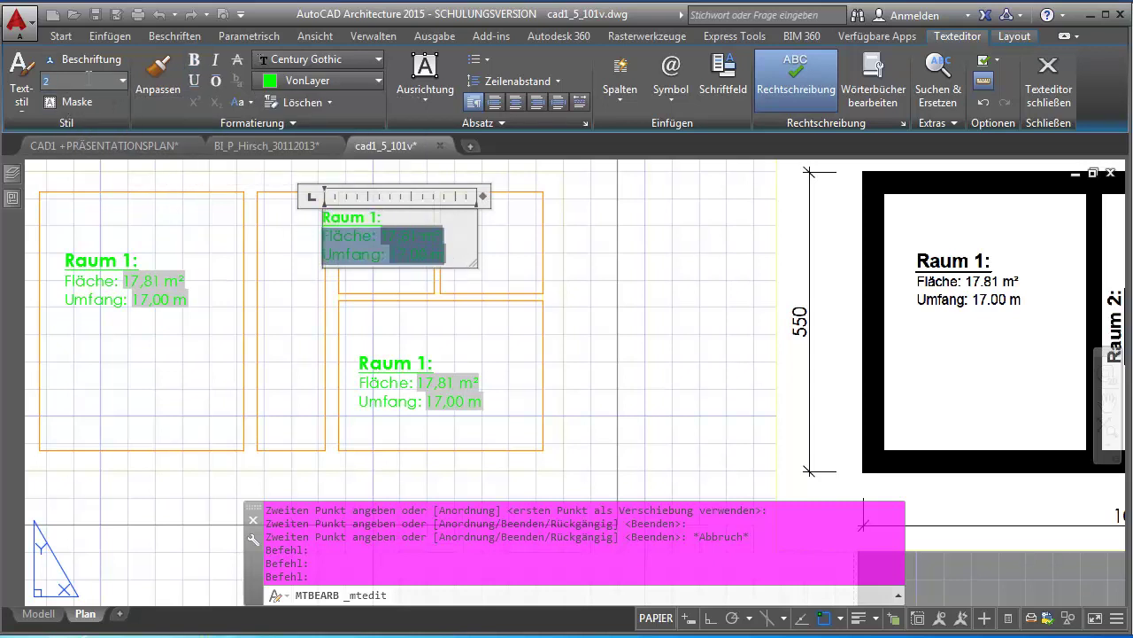
pyautogui.write('1.5')
pyautogui.press('Return')
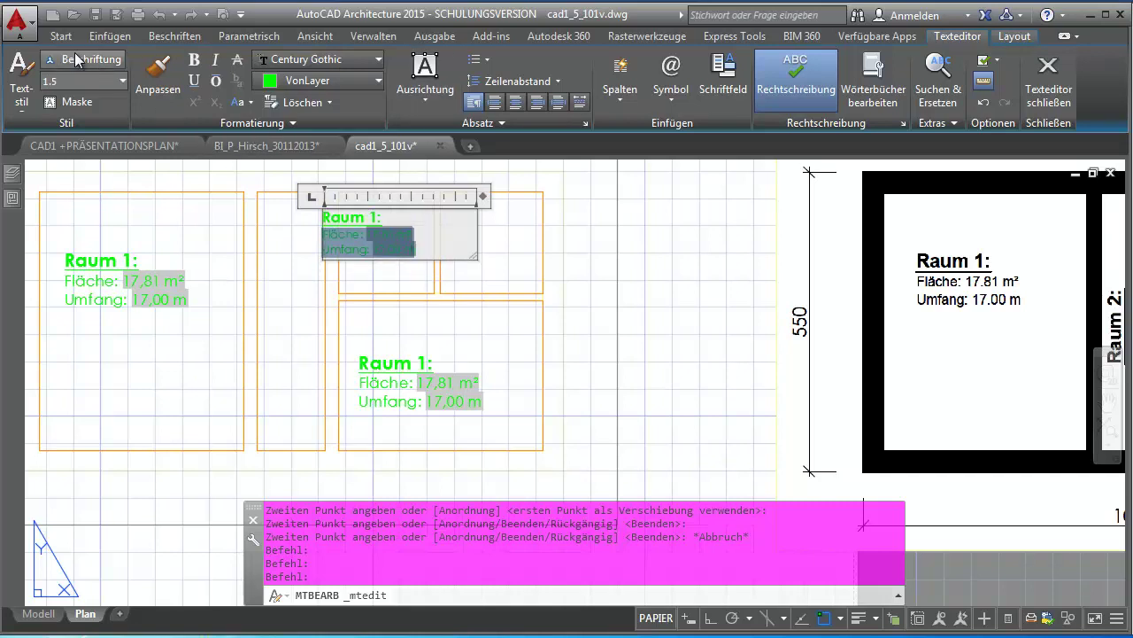
pyautogui.click(45, 80)
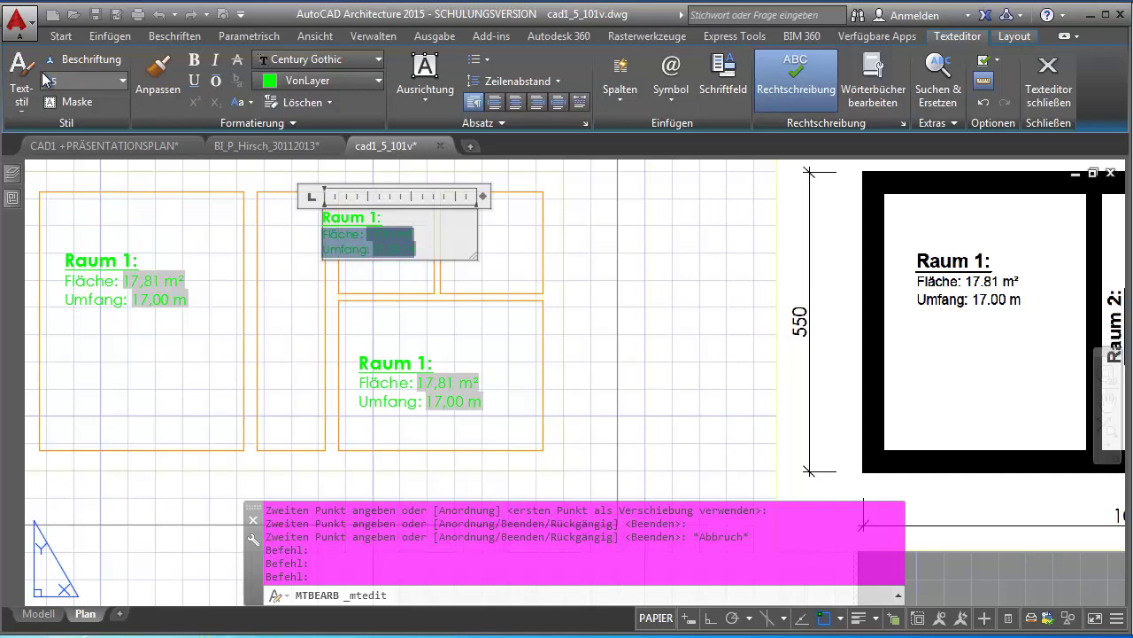
pyautogui.doubleClick(425, 240)
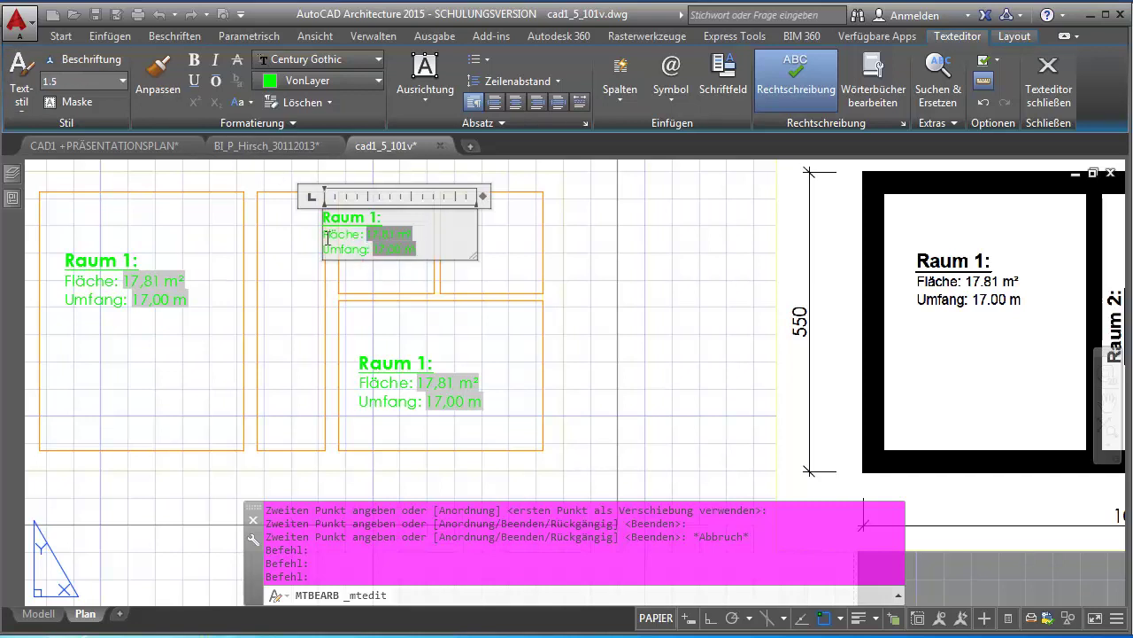
pyautogui.moveTo(324, 234); pyautogui.dragTo(415, 252)
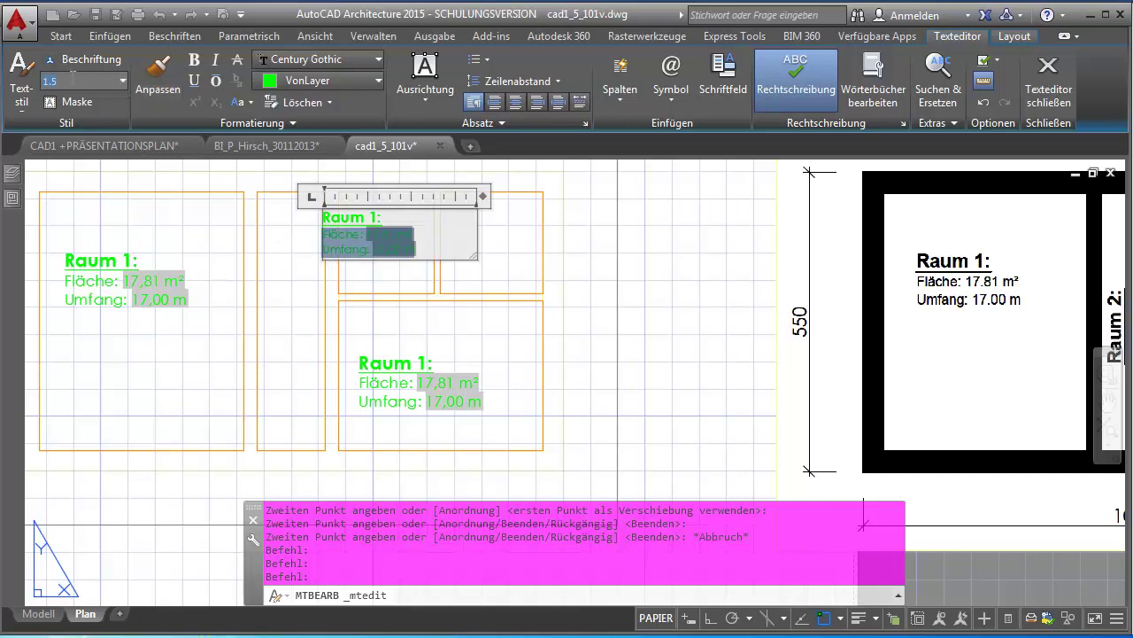
pyautogui.click(84, 80)
pyautogui.write('1')
pyautogui.press('Return')
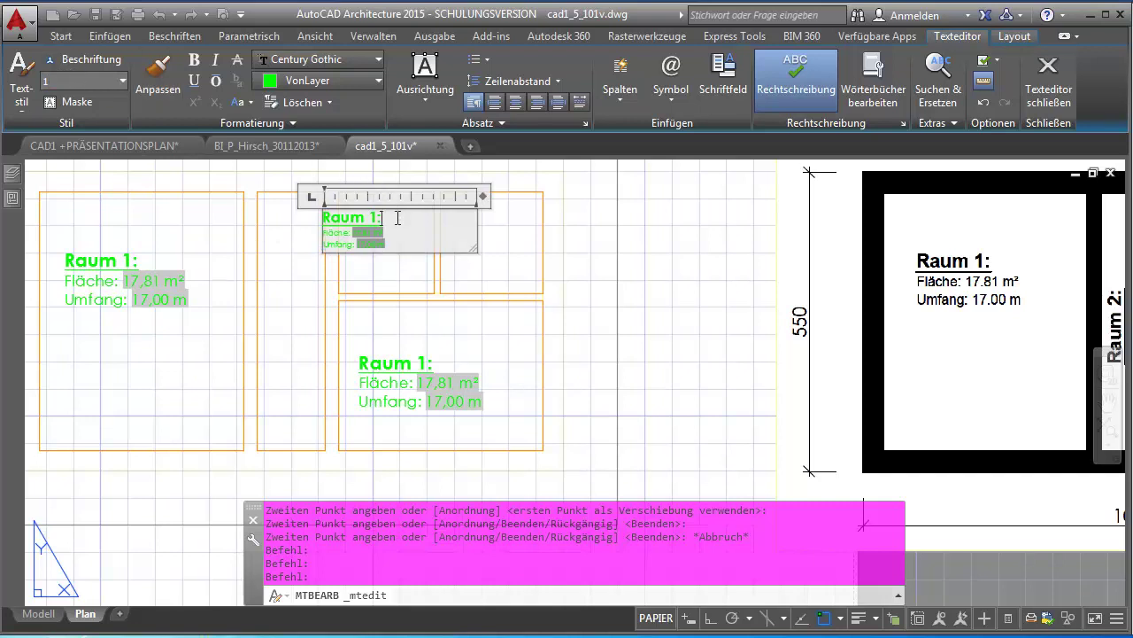
pyautogui.click(123, 81)
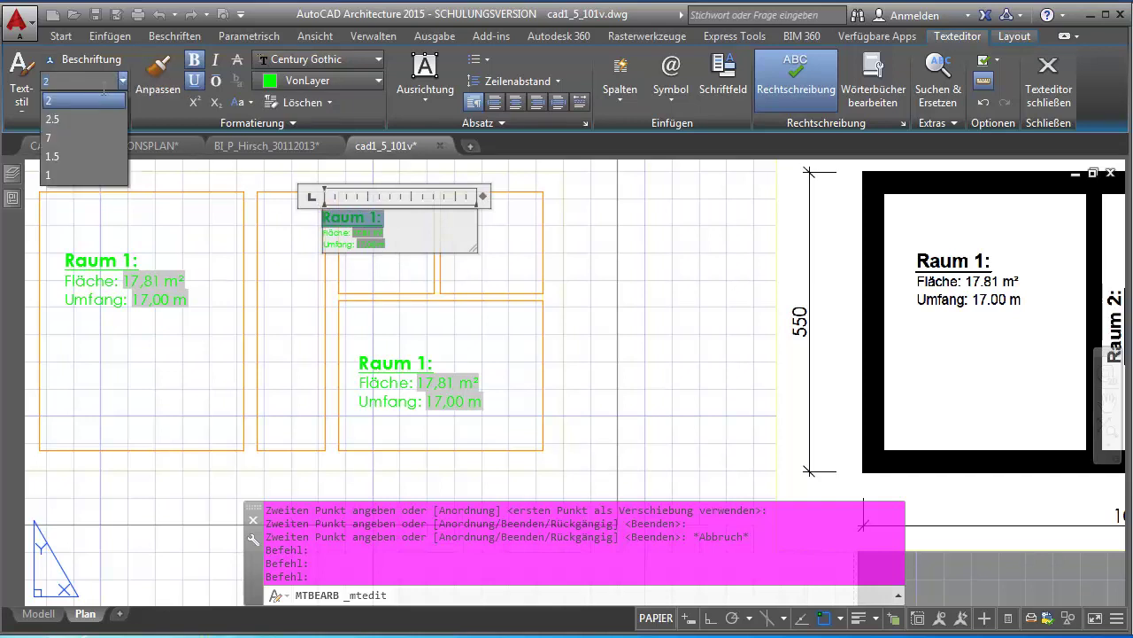
pyautogui.click(54, 153)
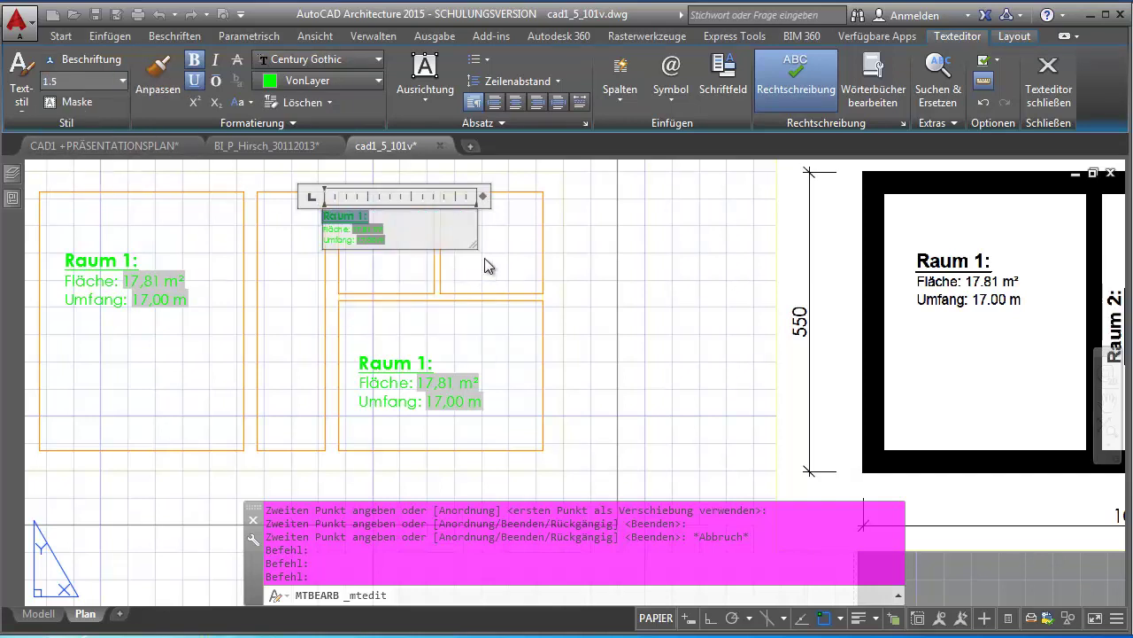
pyautogui.click(1048, 80)
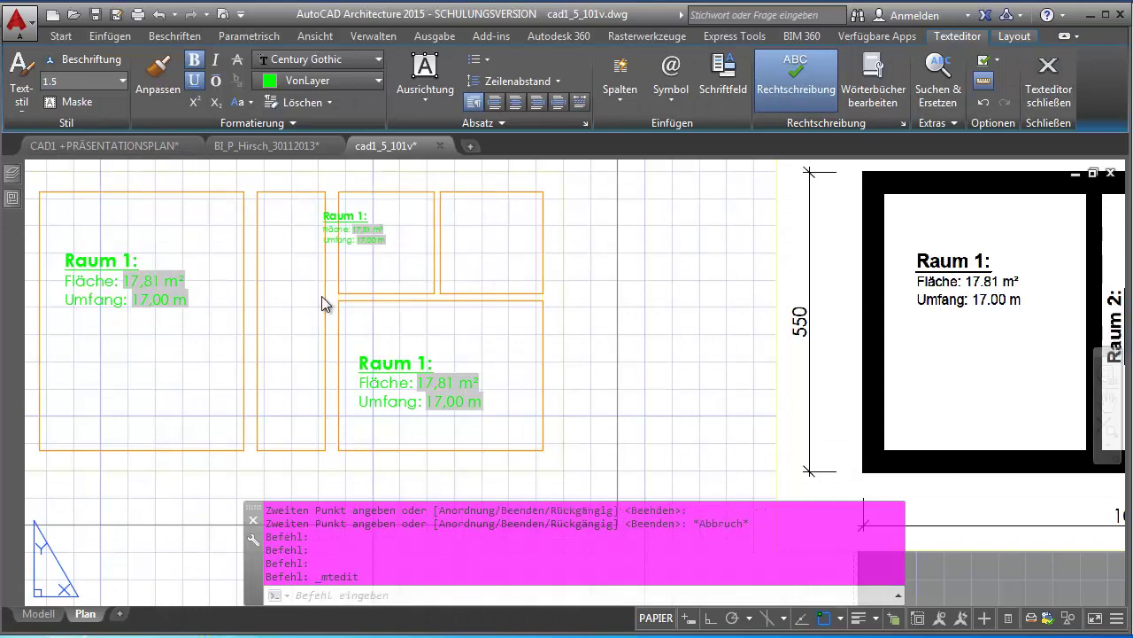
# Narrow the small room label's text column using its width grip
pyautogui.scroll(2, 362, 228)
pyautogui.click(363, 229)
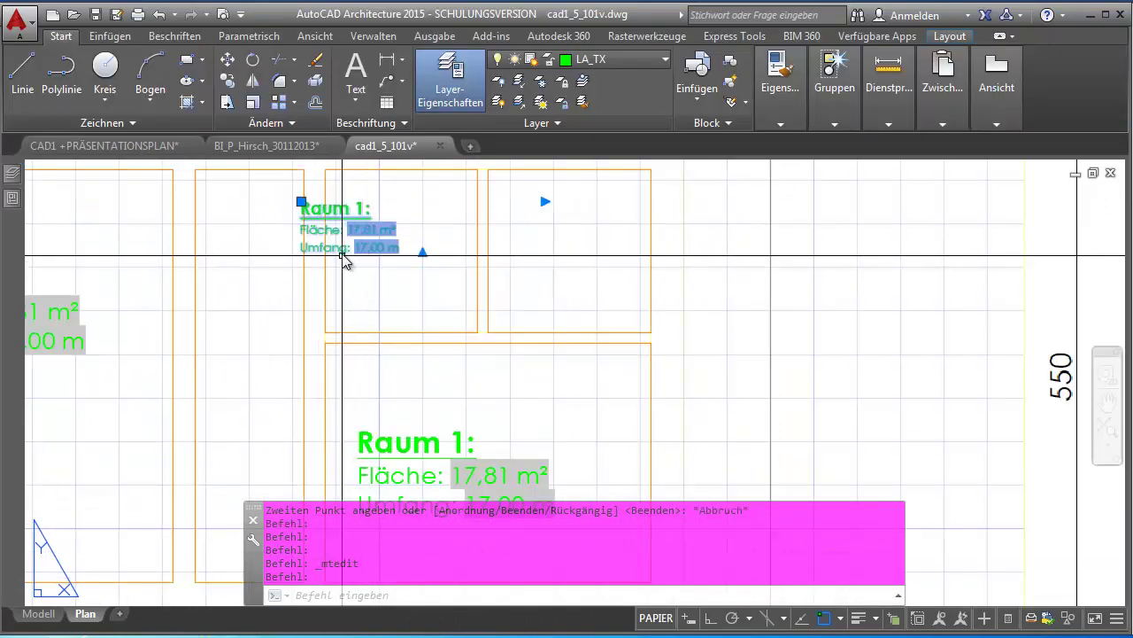
pyautogui.click(546, 201)
pyautogui.click(426, 222)
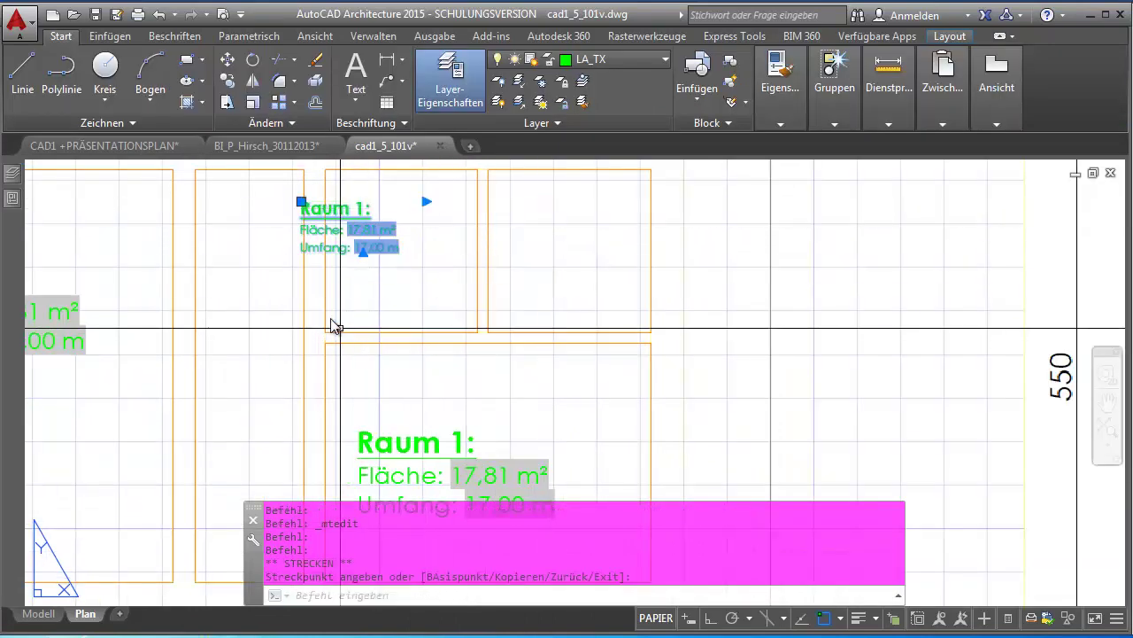
# Abandon an accidental move and start copying the small room label
pyautogui.click(226, 62)
pyautogui.click(350, 223)
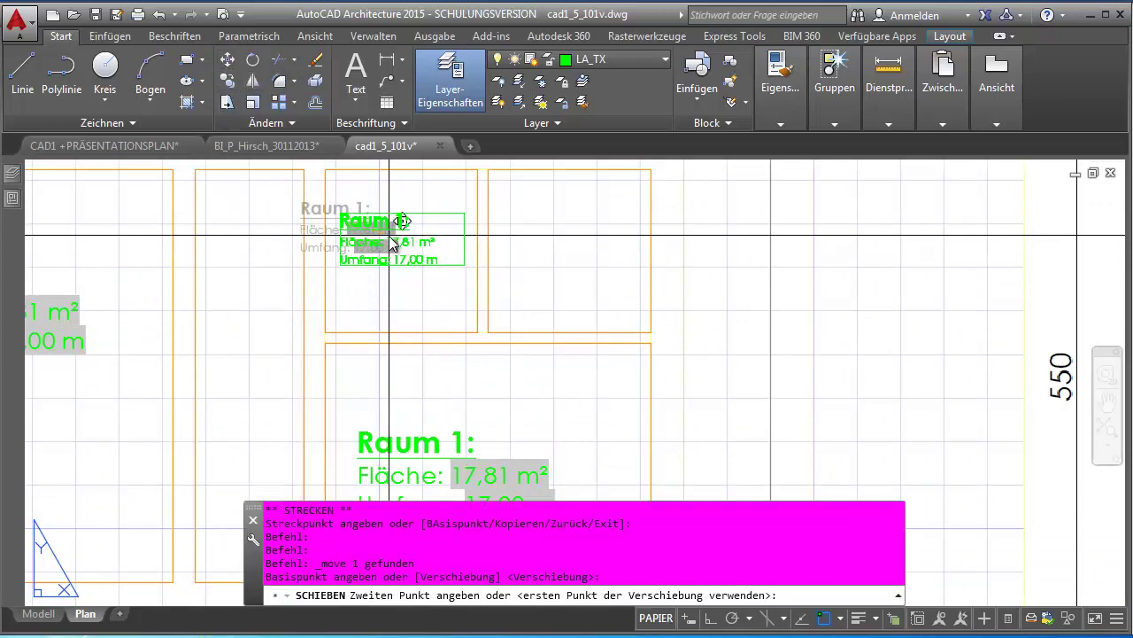
pyautogui.press('Escape')
pyautogui.scroll(-2, 390, 275)
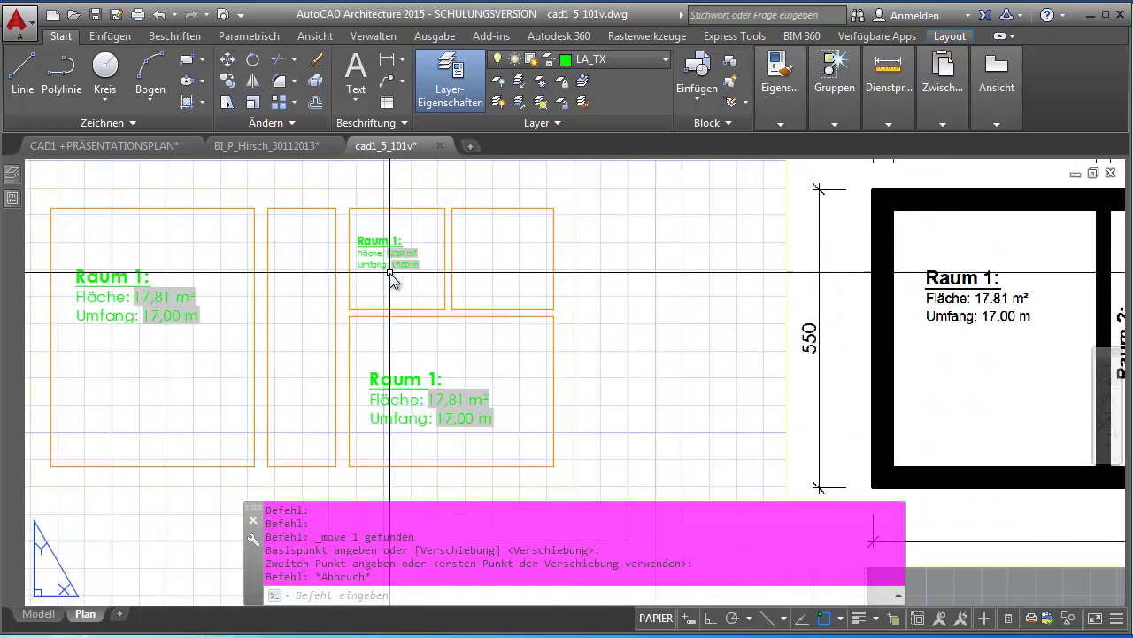
pyautogui.click(390, 257)
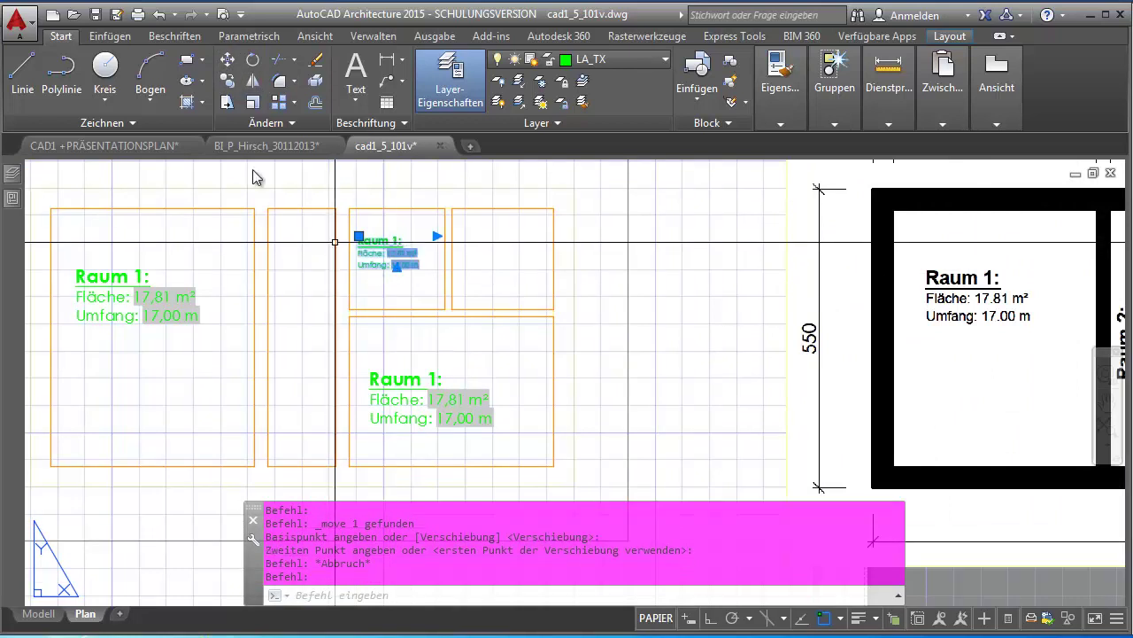
pyautogui.click(228, 81)
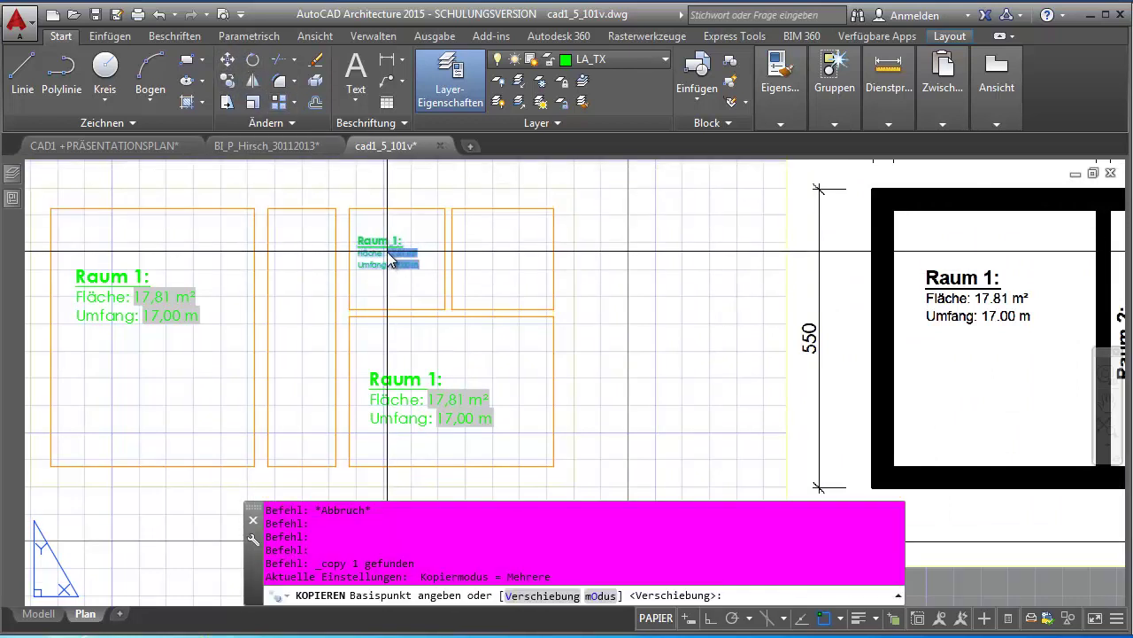
# Place copies of the small room label in Raum 4, using Ortho, and in the narrow middle room
pyautogui.click(389, 252)
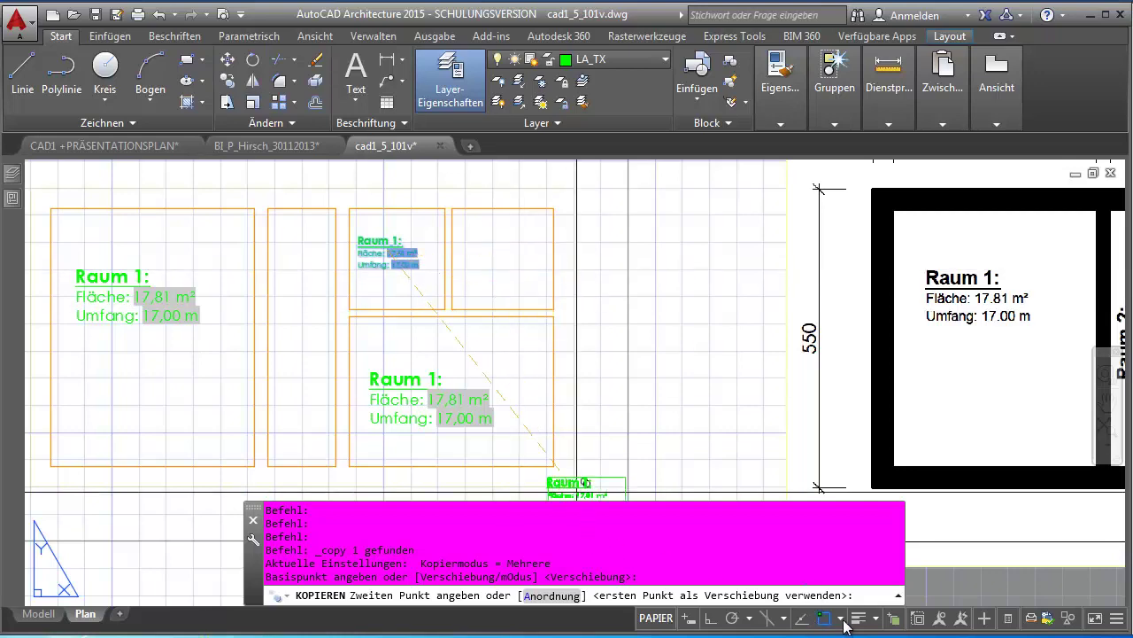
pyautogui.scroll(2, 735, 585)
pyautogui.click(711, 617)
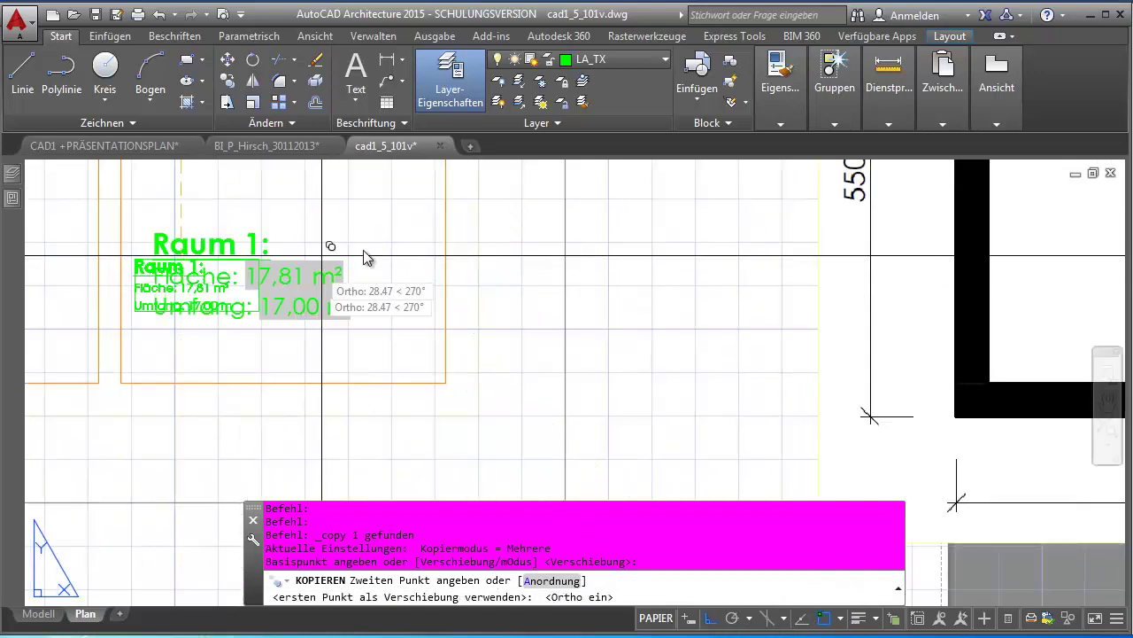
pyautogui.scroll(-3, 373, 257)
pyautogui.scroll(-1, 385, 349)
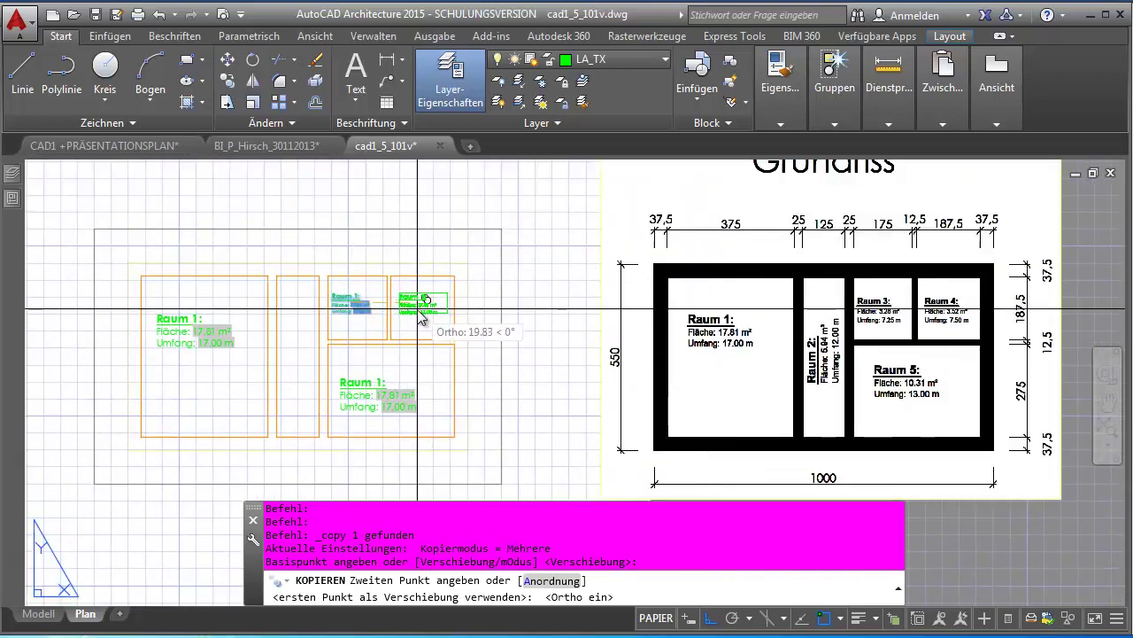
pyautogui.click(423, 302)
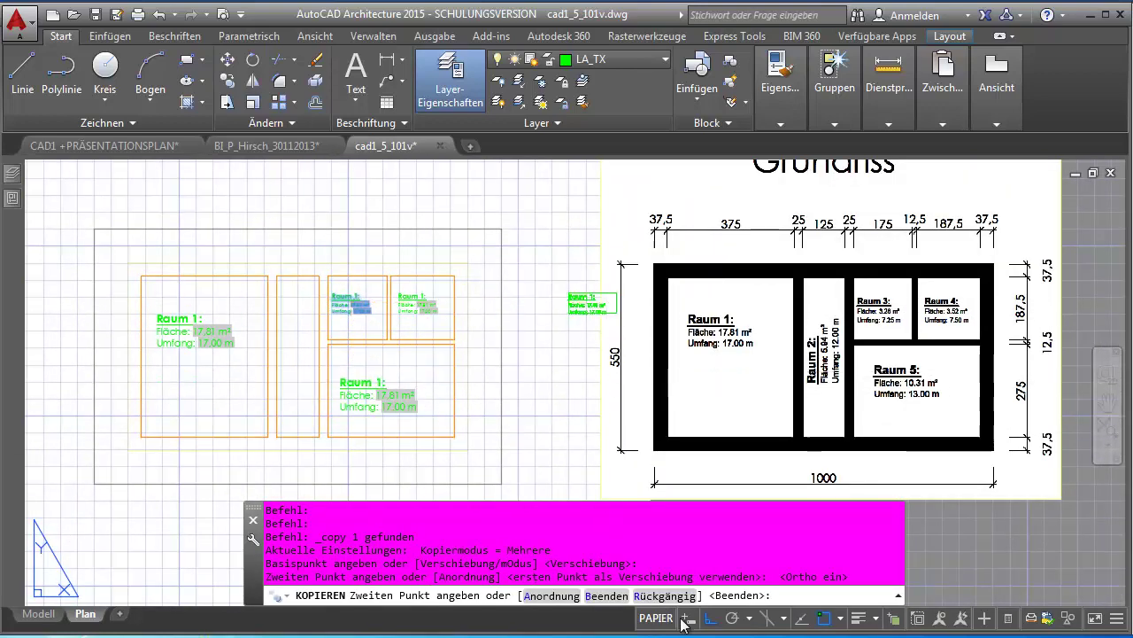
pyautogui.click(711, 617)
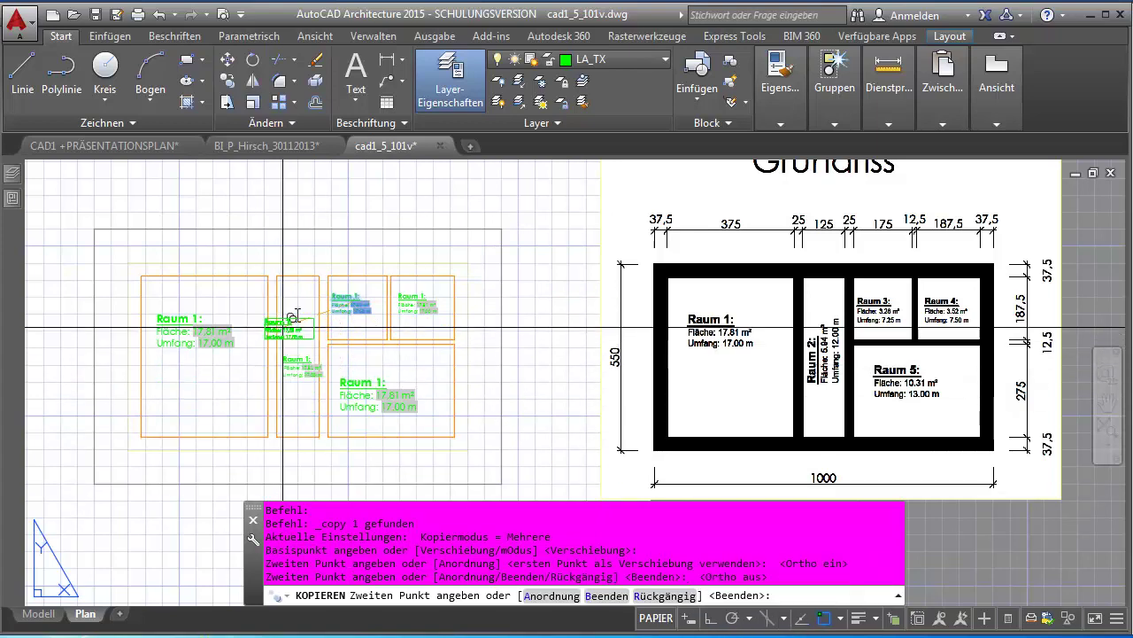
pyautogui.press('Escape')
pyautogui.scroll(4, 305, 358)
pyautogui.click(297, 363)
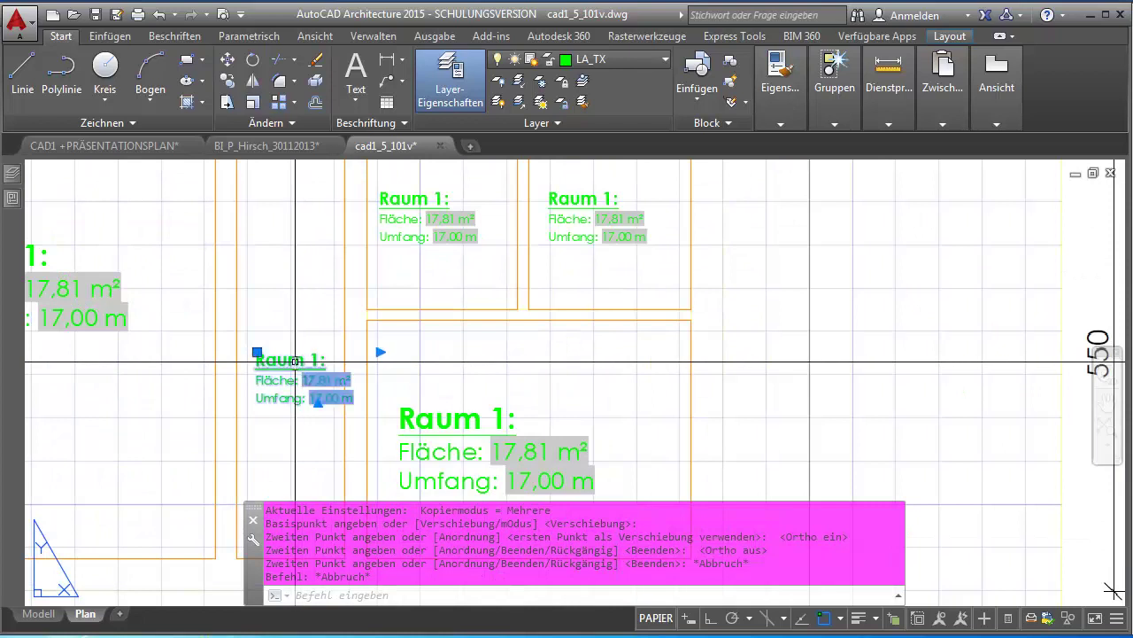
# Set the narrow-room label's Drehung to 90 in Properties so it reads vertically
pyautogui.click(13, 200)
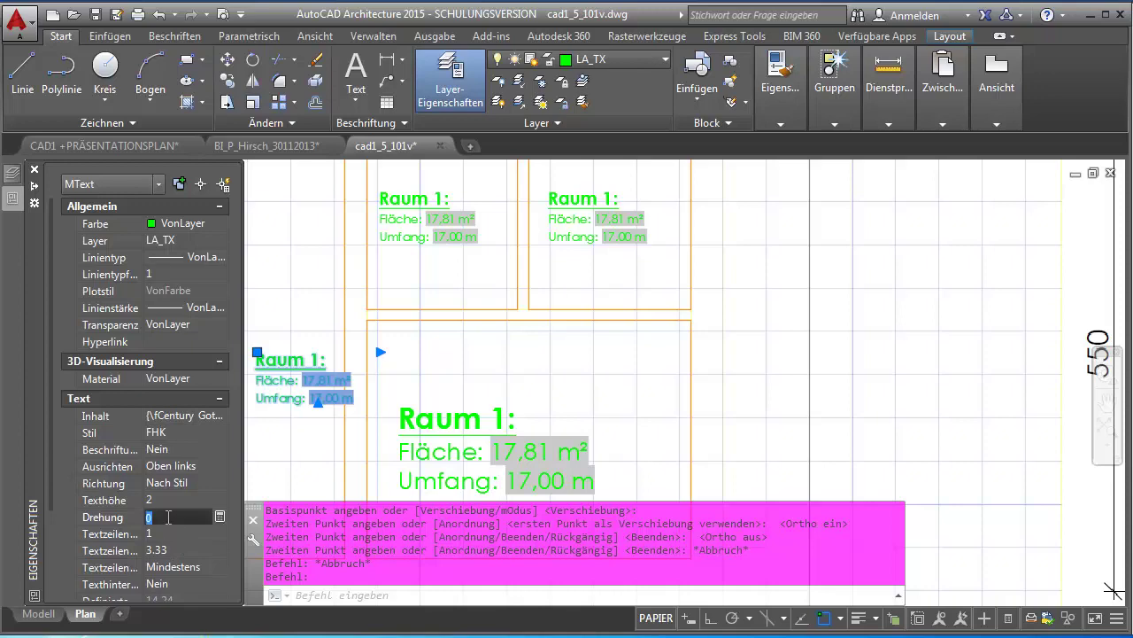
pyautogui.write('90')
pyautogui.press('Return')
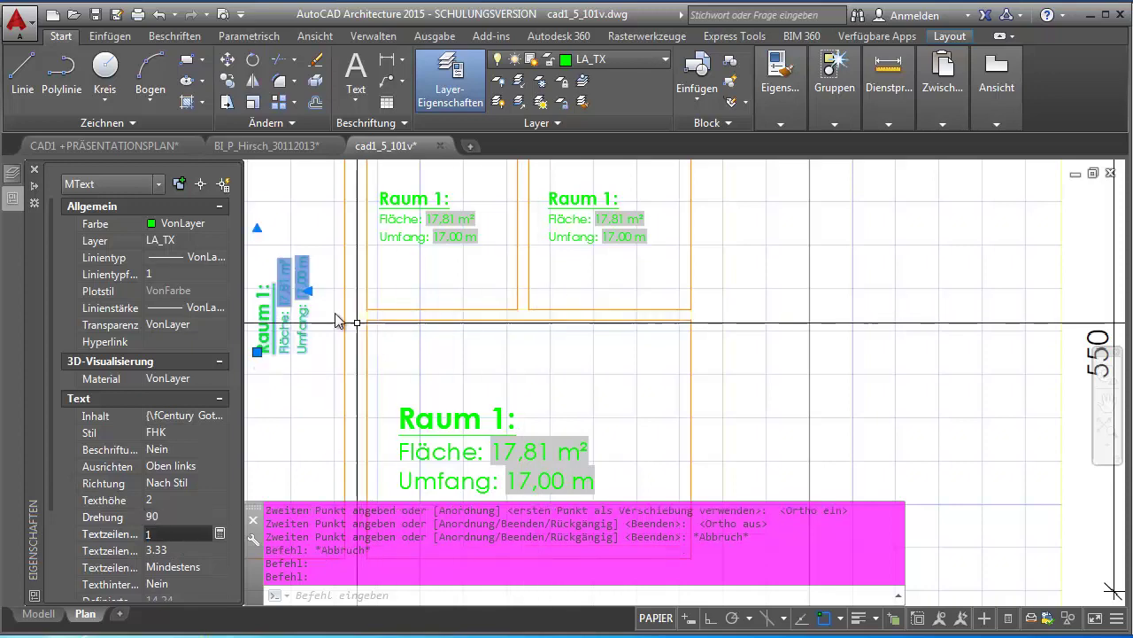
pyautogui.press('Escape')
pyautogui.scroll(-3, 328, 306)
pyautogui.scroll(-1, 392, 320)
pyautogui.scroll(2, 393, 321)
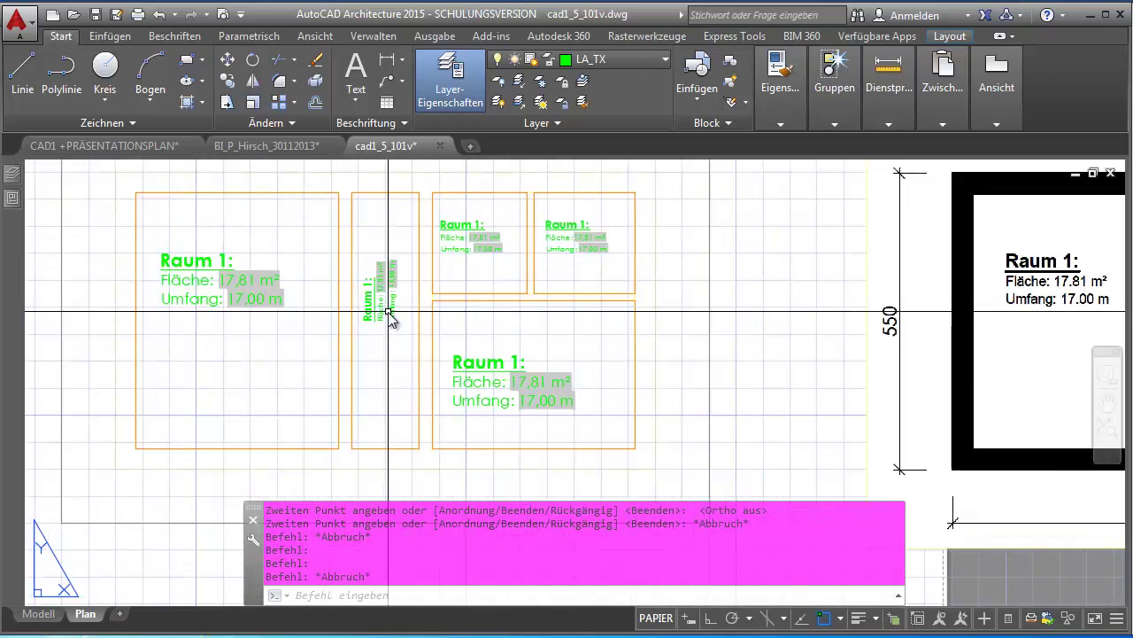
pyautogui.click(385, 296)
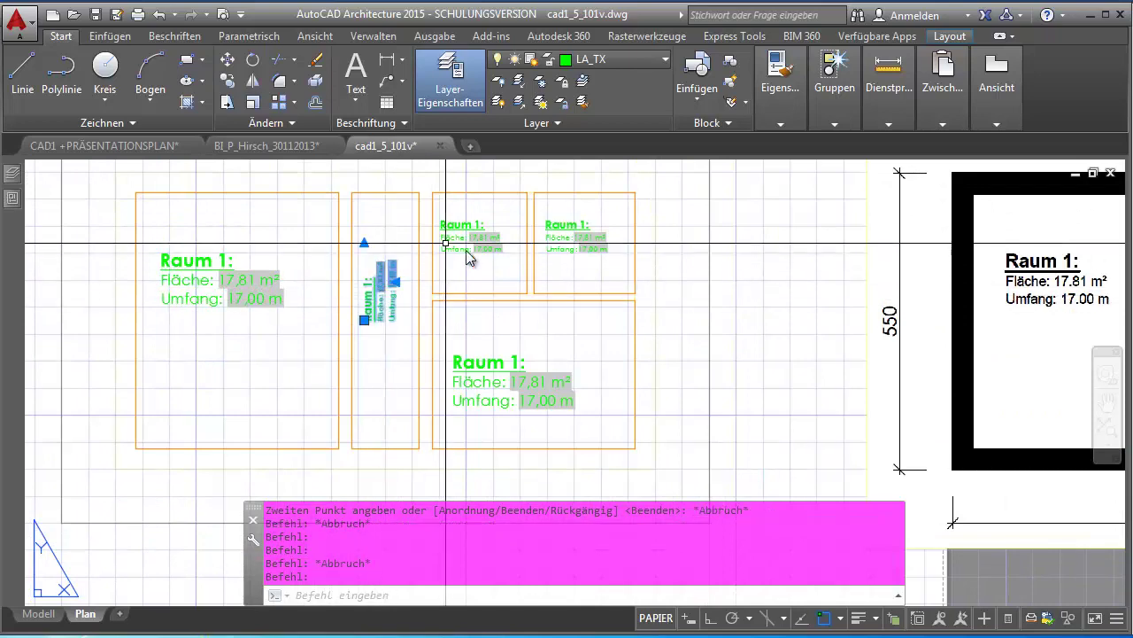
pyautogui.press('Escape')
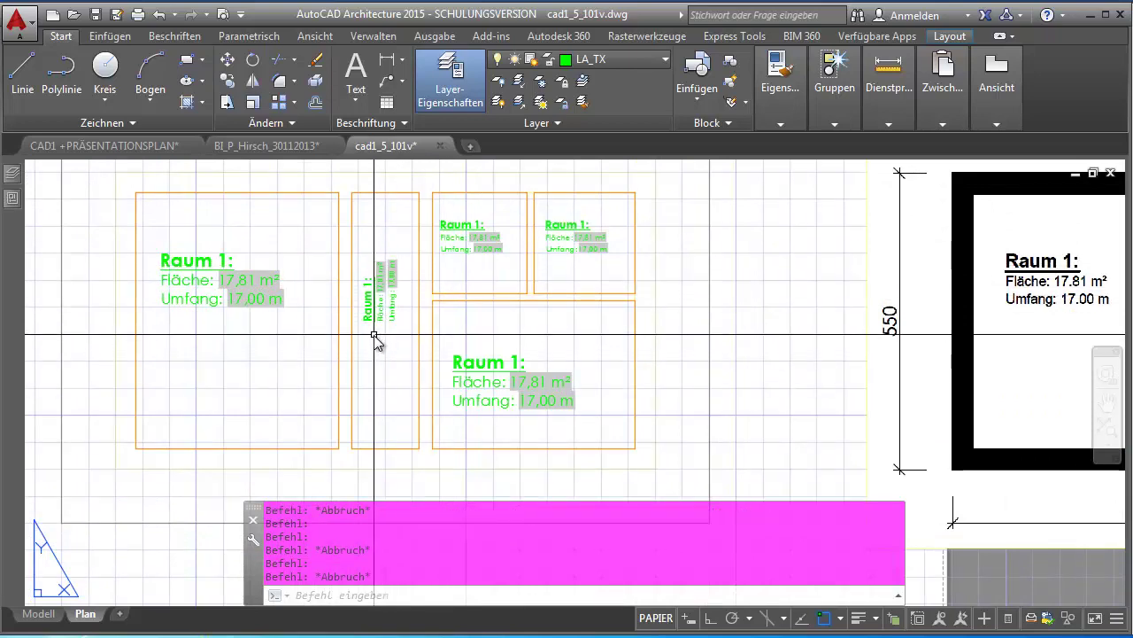
pyautogui.scroll(-2, 377, 319)
pyautogui.scroll(2, 434, 293)
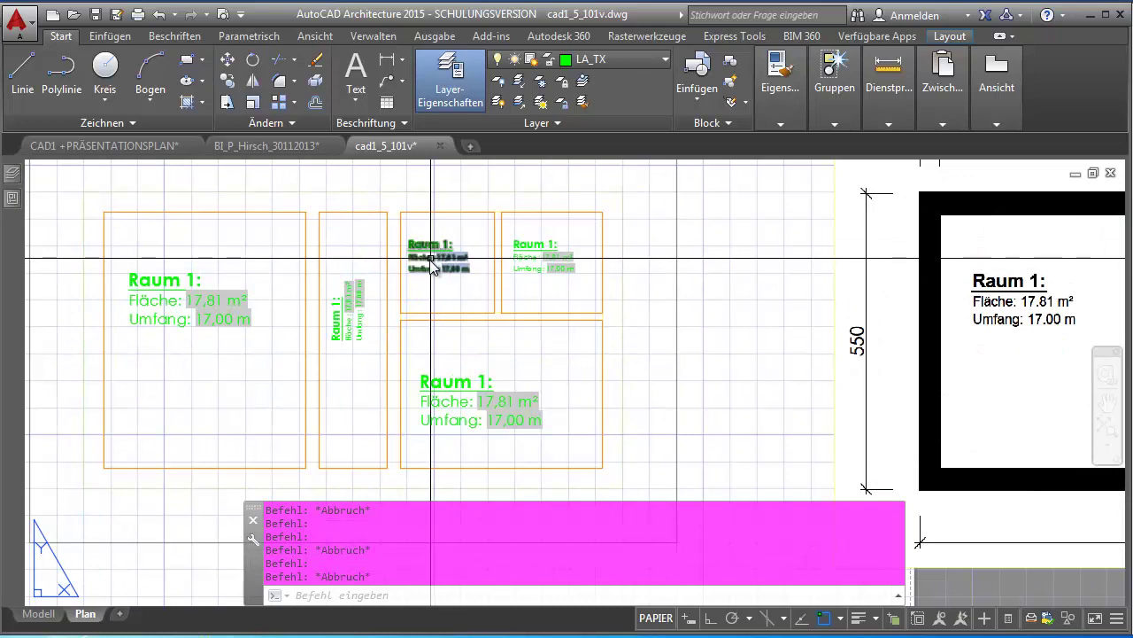
pyautogui.scroll(2, 429, 261)
pyautogui.scroll(-2, 430, 262)
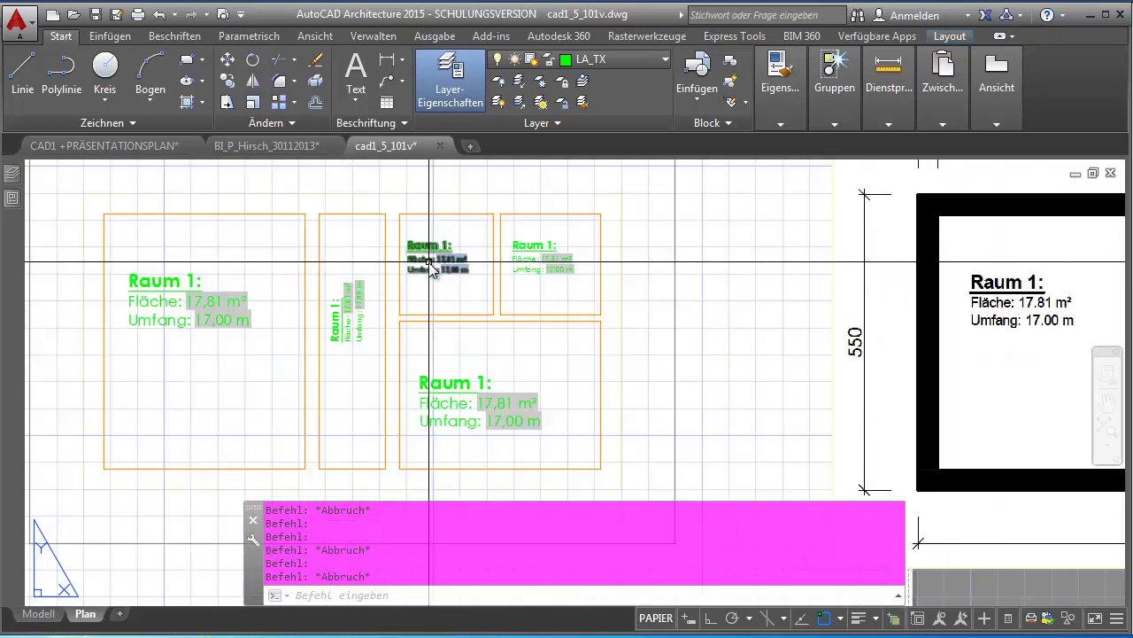
pyautogui.click(357, 306)
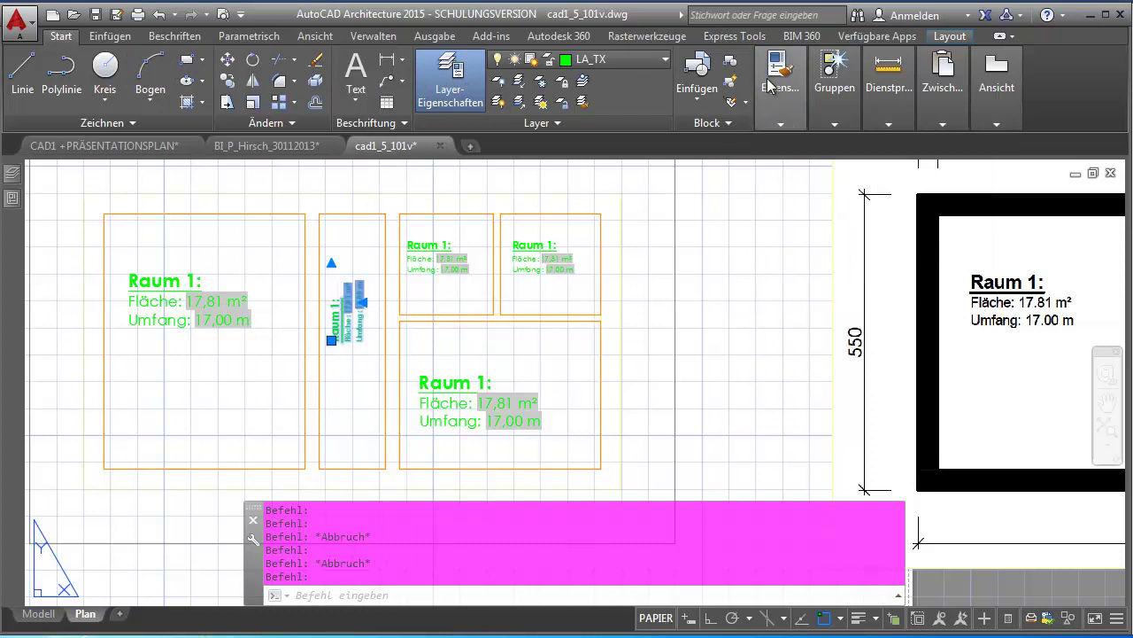
pyautogui.moveTo(781, 87)
pyautogui.click(785, 154)
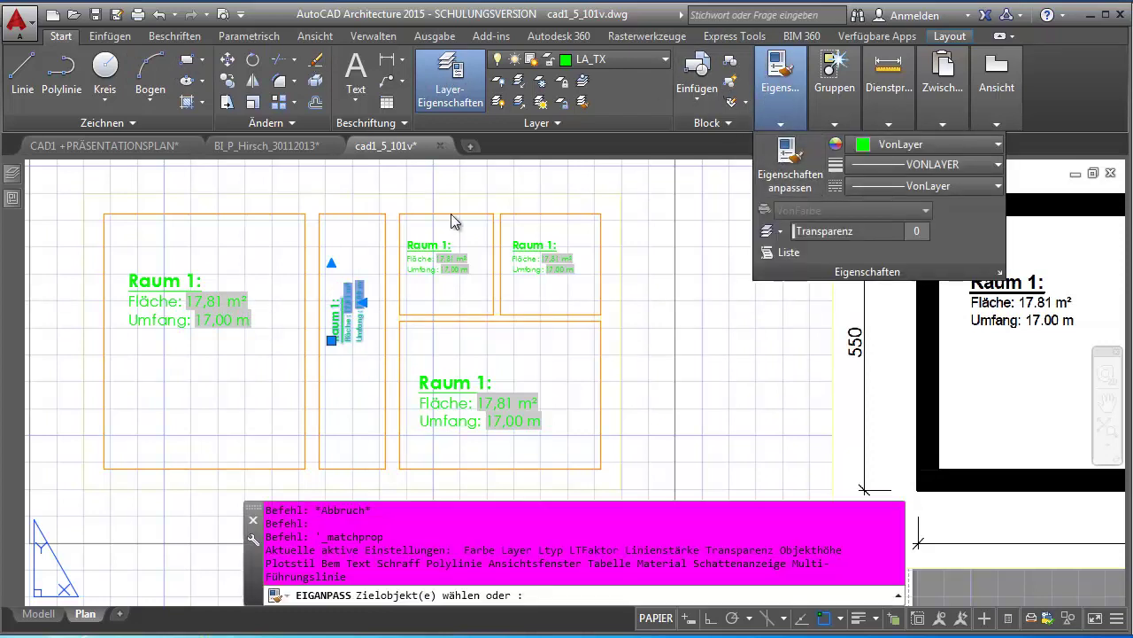
pyautogui.click(237, 295)
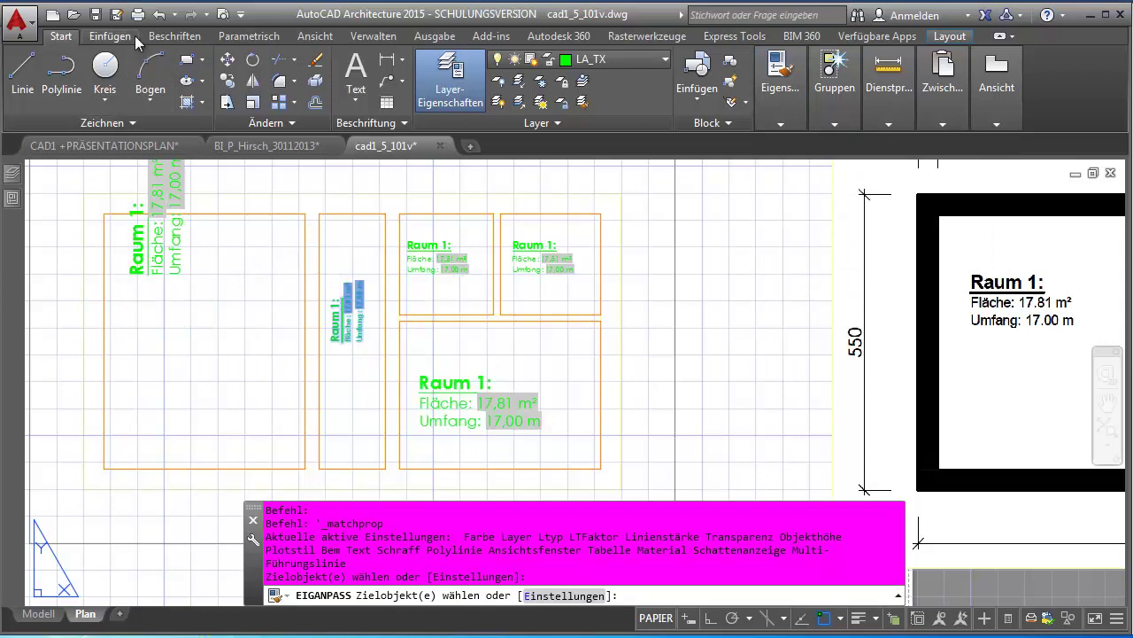
pyautogui.click(160, 15)
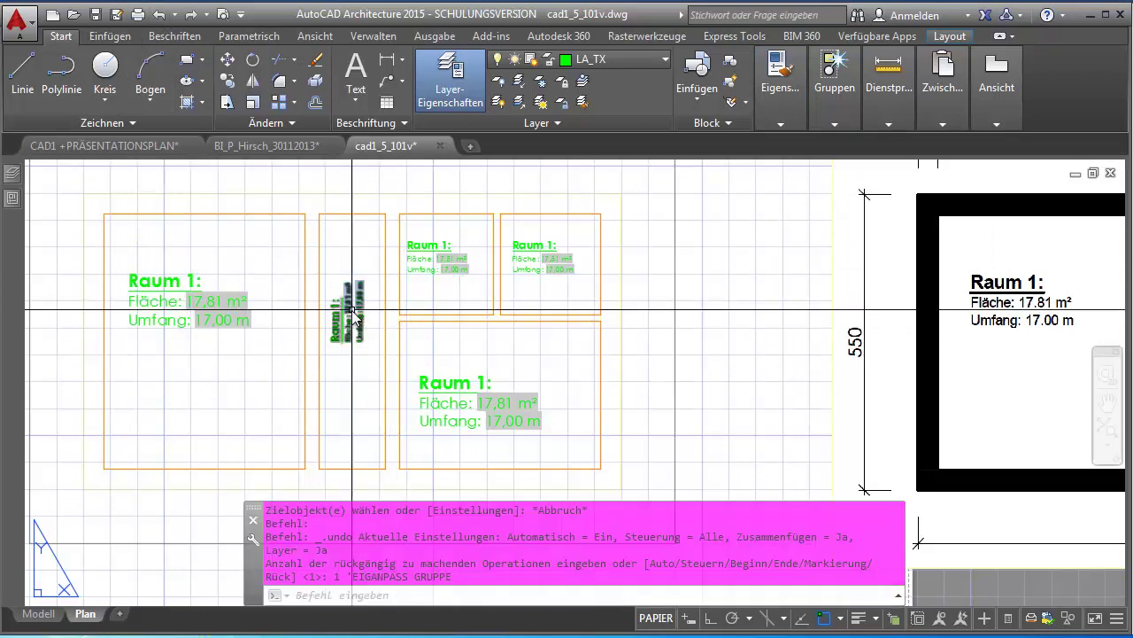
pyautogui.click(351, 310)
pyautogui.moveTo(780, 80)
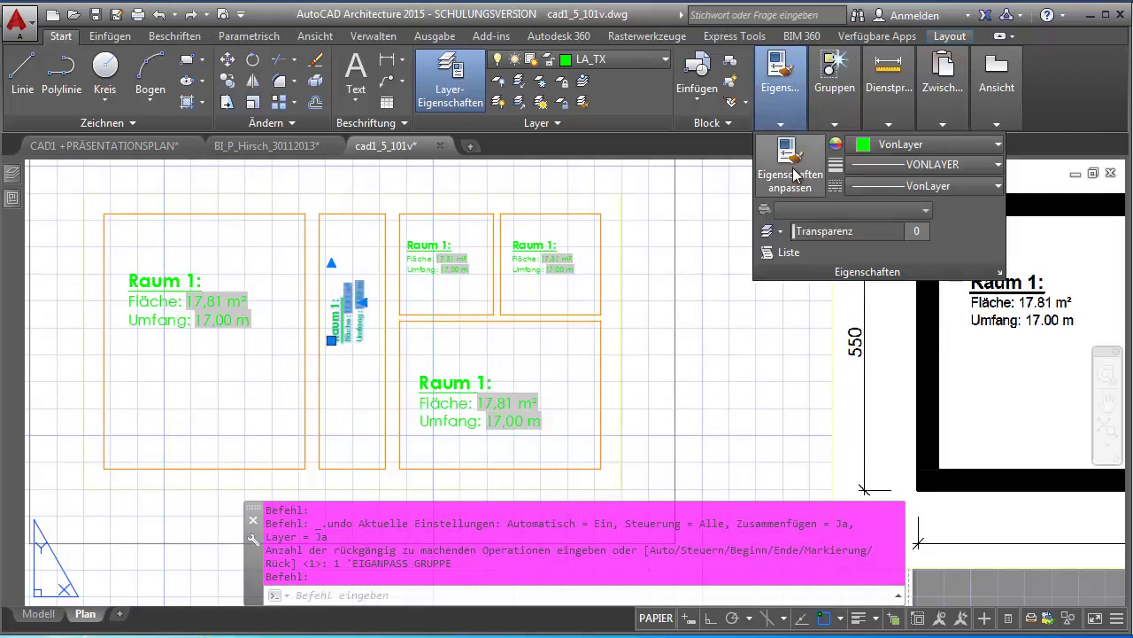
pyautogui.click(790, 164)
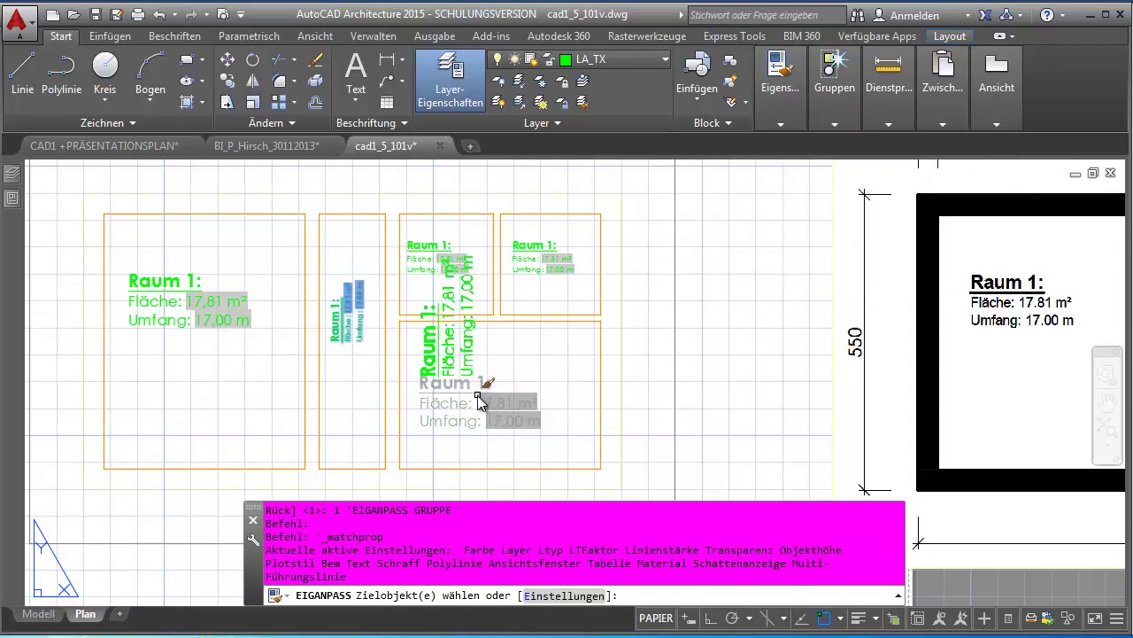
pyautogui.press('Escape')
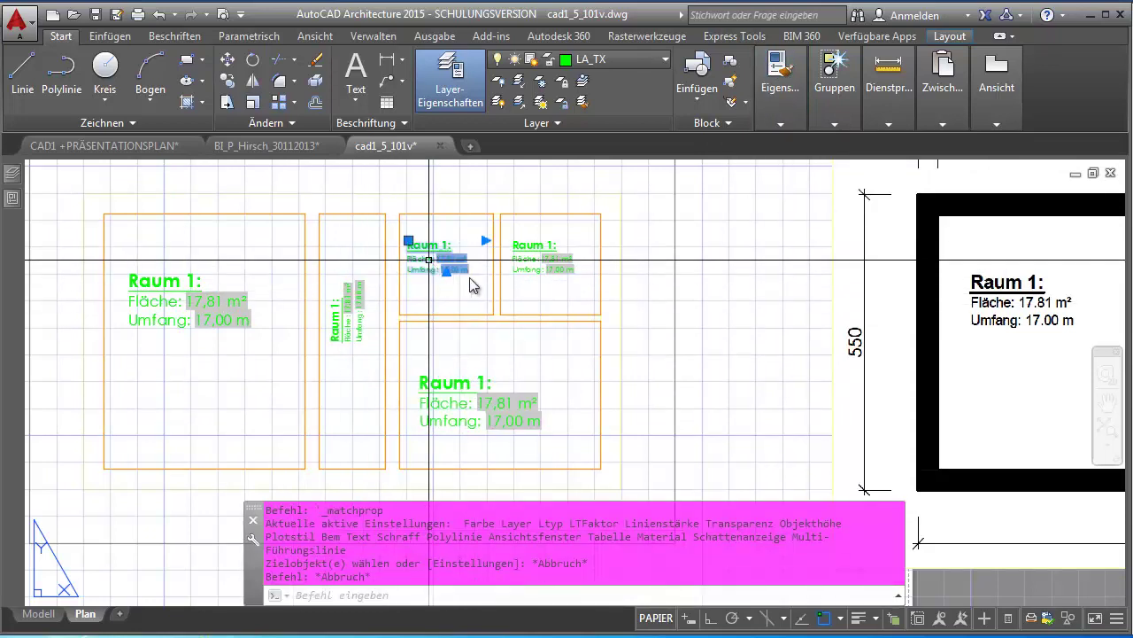
pyautogui.click(780, 87)
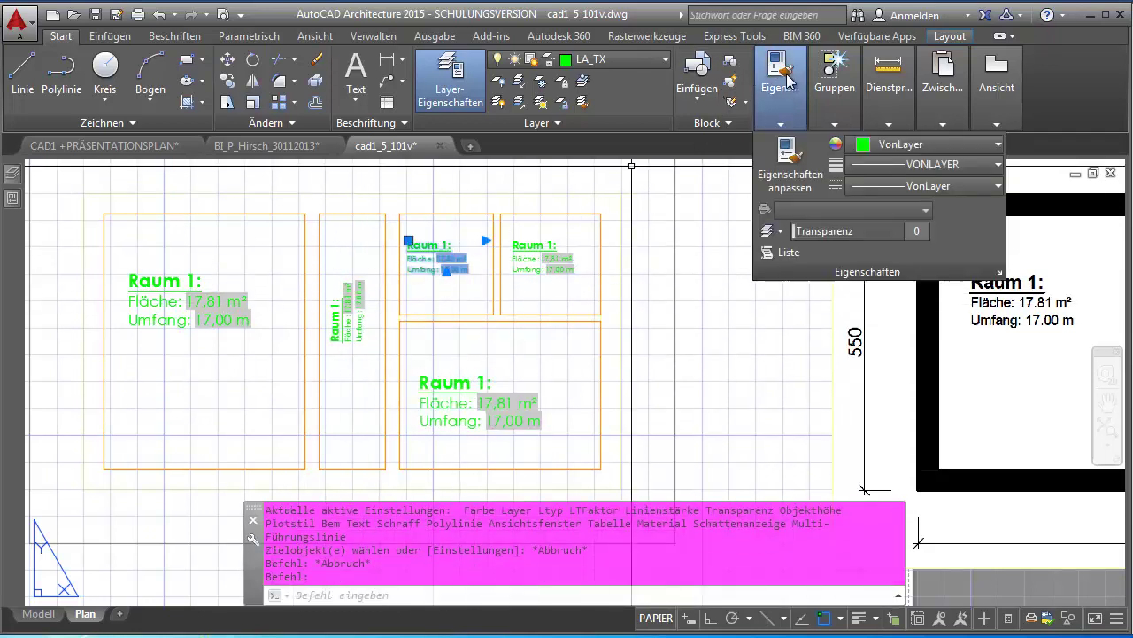
pyautogui.click(776, 177)
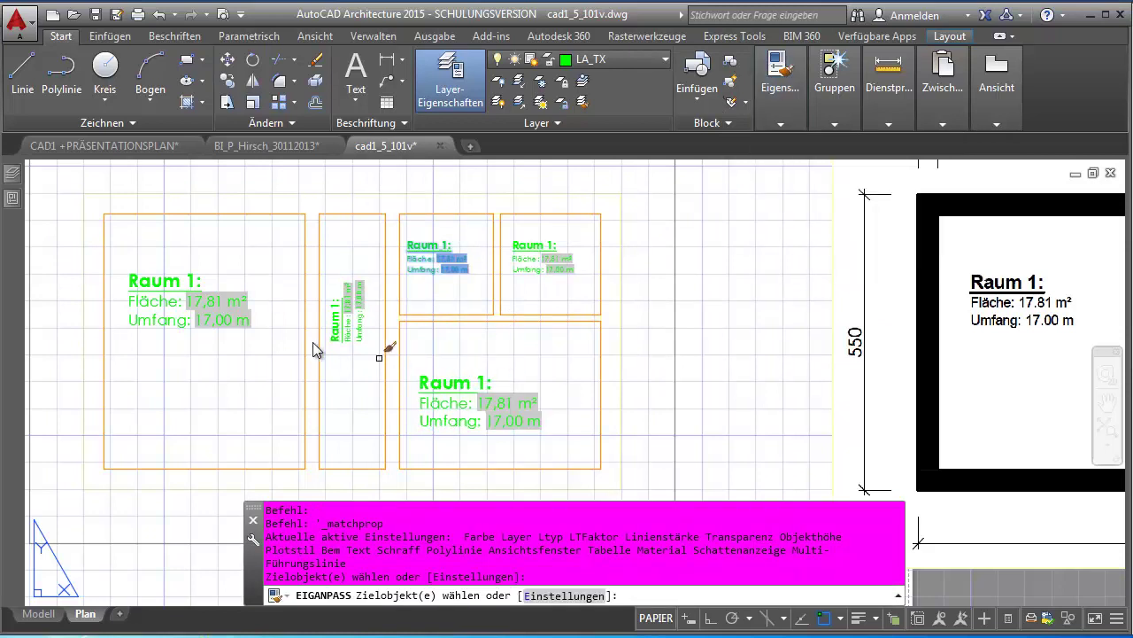
pyautogui.click(235, 309)
pyautogui.press('Escape')
pyautogui.press('Escape')
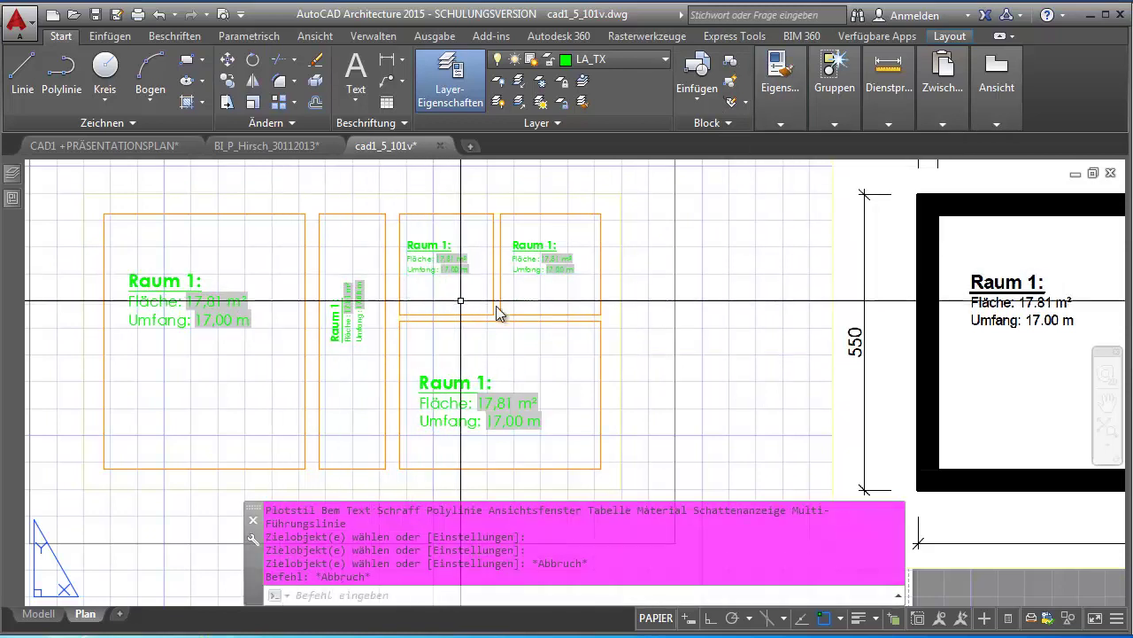
pyautogui.press('Escape')
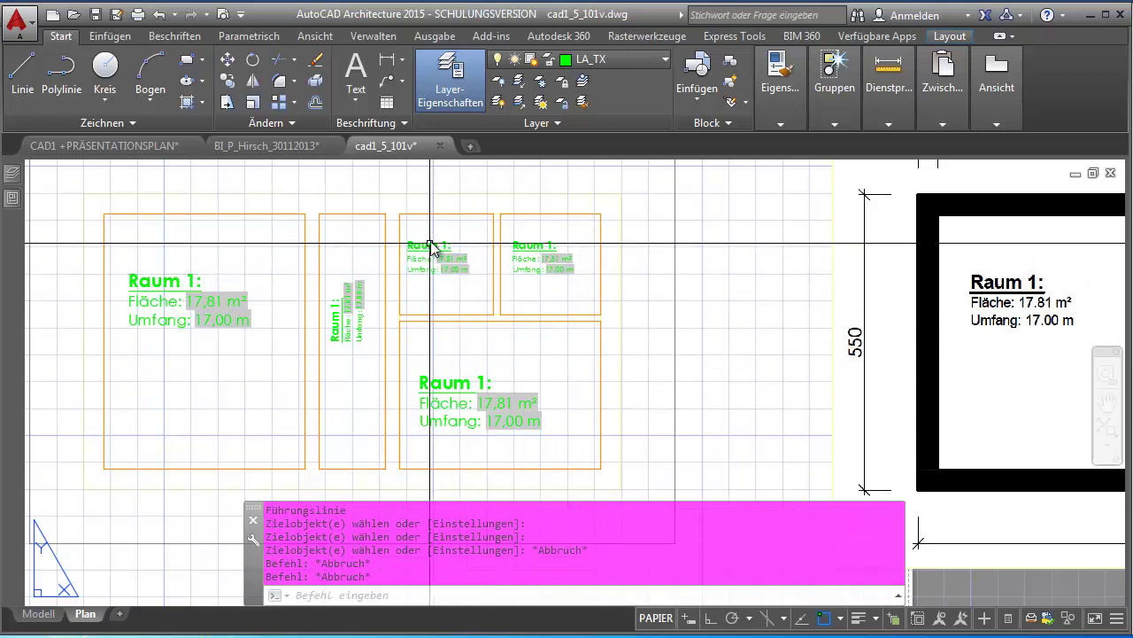
# Show Quick Properties for the small upper and large lower labels: layer LA_TX, style FHK, height 2
pyautogui.click(432, 257)
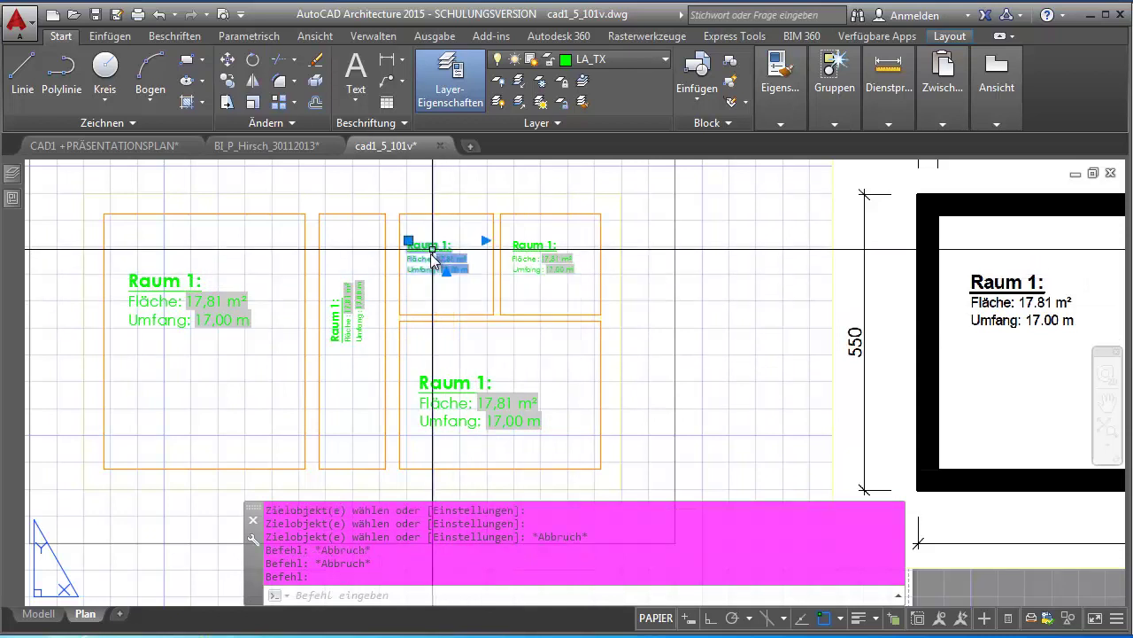
pyautogui.doubleClick(429, 257)
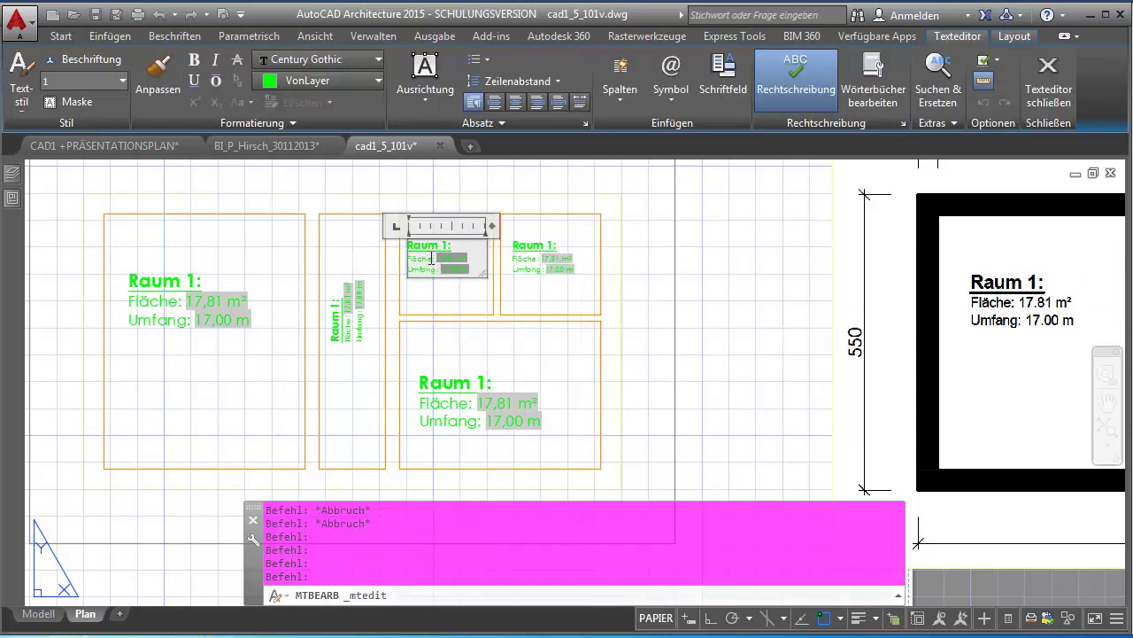
pyautogui.click(609, 301)
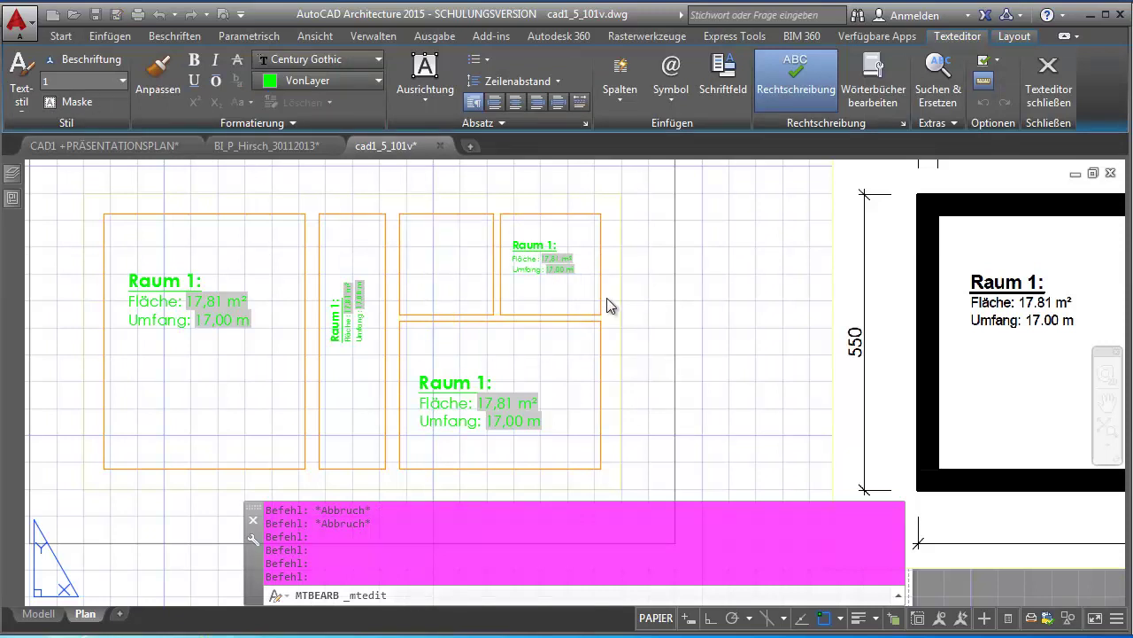
pyautogui.click(443, 261)
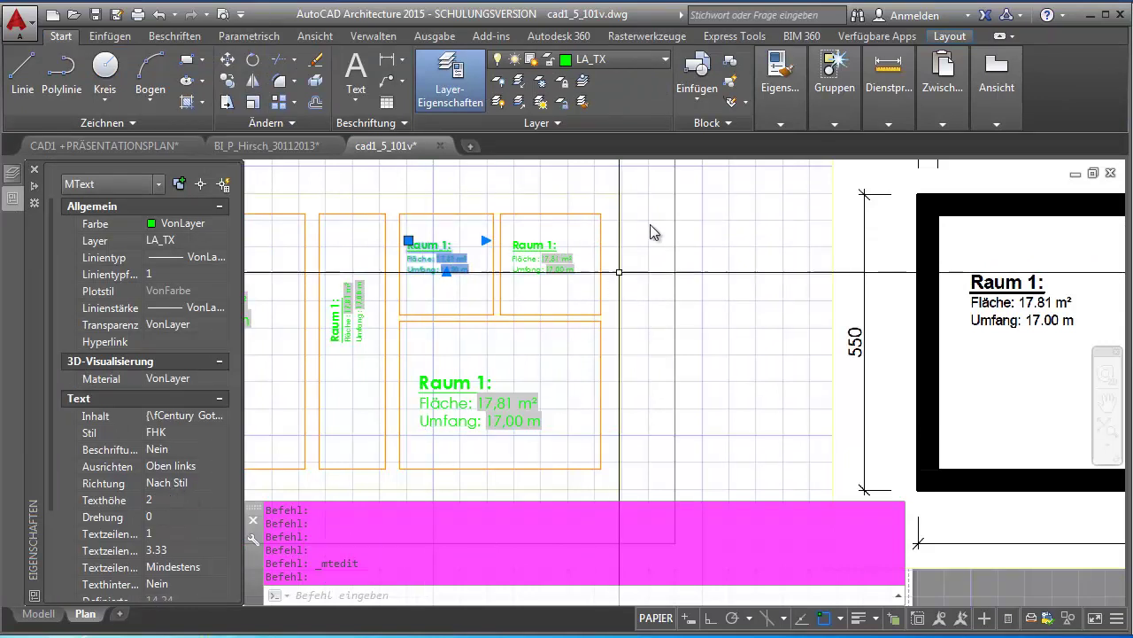
pyautogui.hotkey('ctrl', '1')
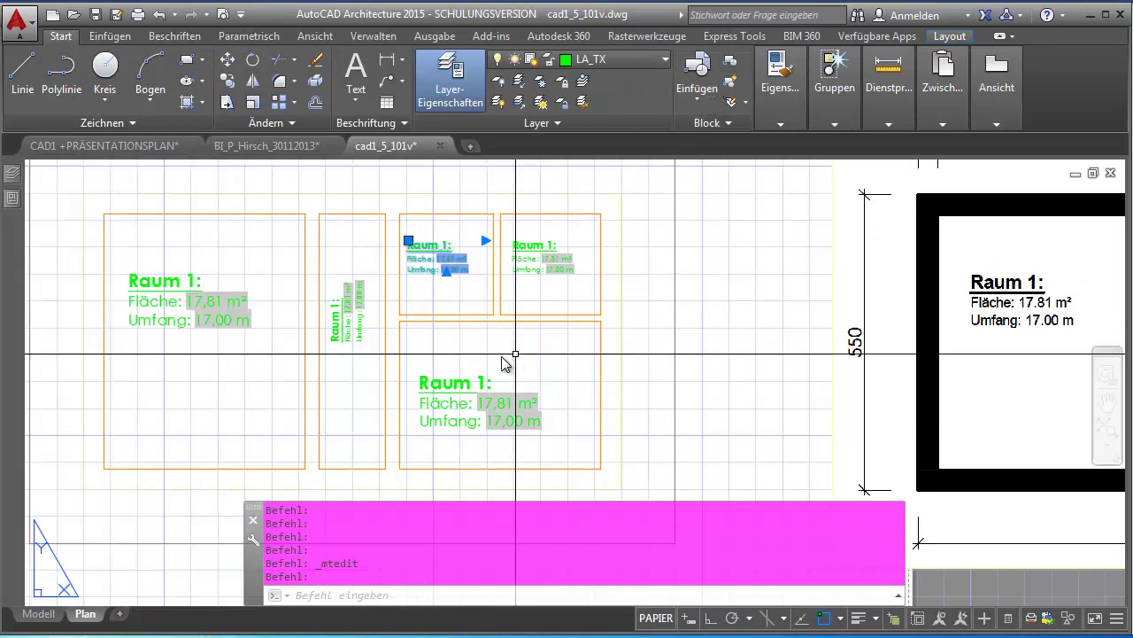
pyautogui.click(469, 405)
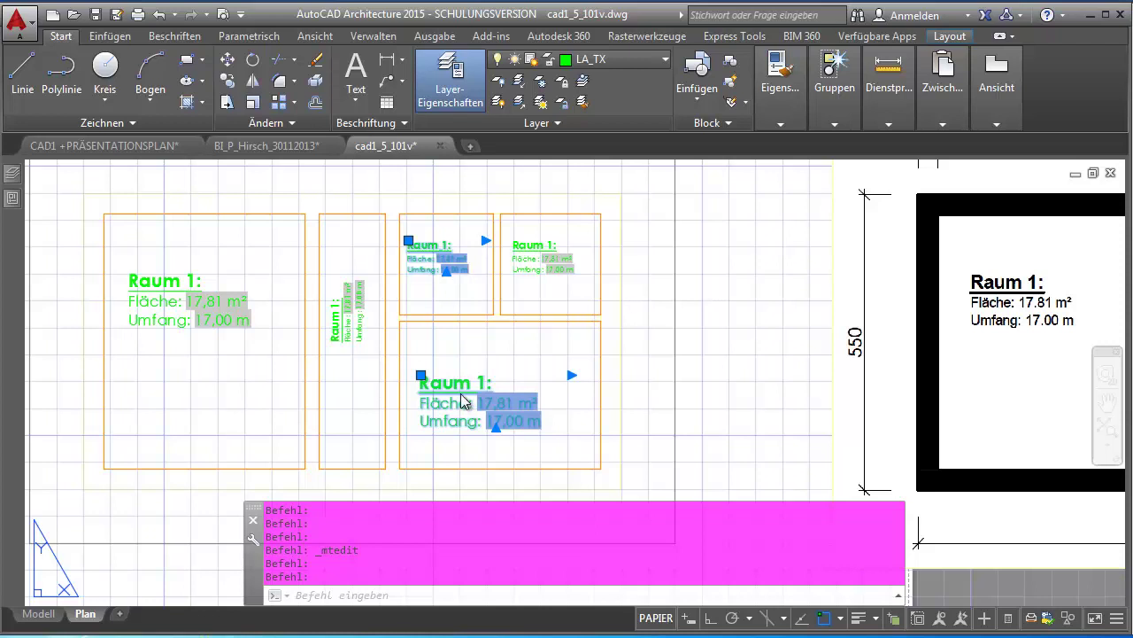
pyautogui.hotkey('ctrl', 'shift', 'p')
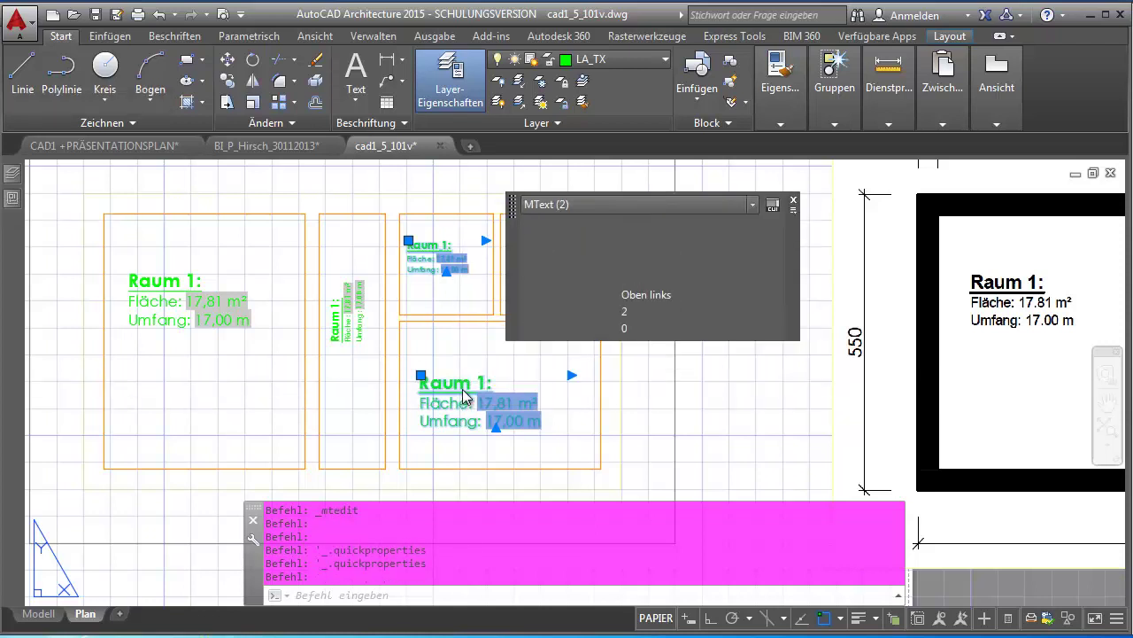
pyautogui.click(795, 209)
pyautogui.doubleClick(474, 380)
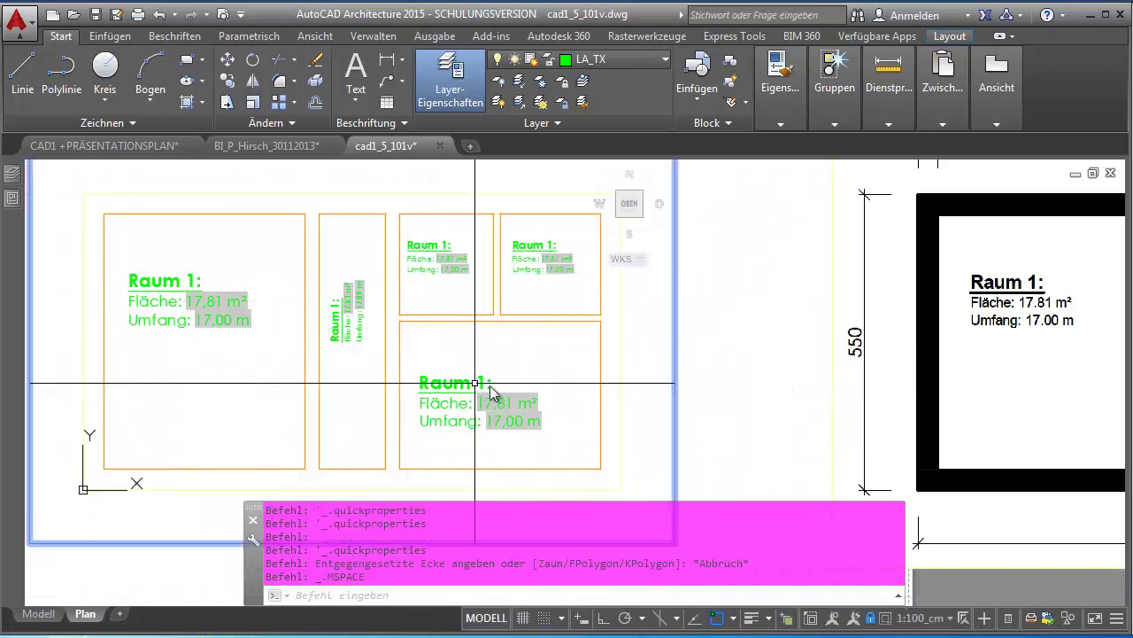
pyautogui.press('Escape')
pyautogui.press('Escape')
pyautogui.doubleClick(738, 390)
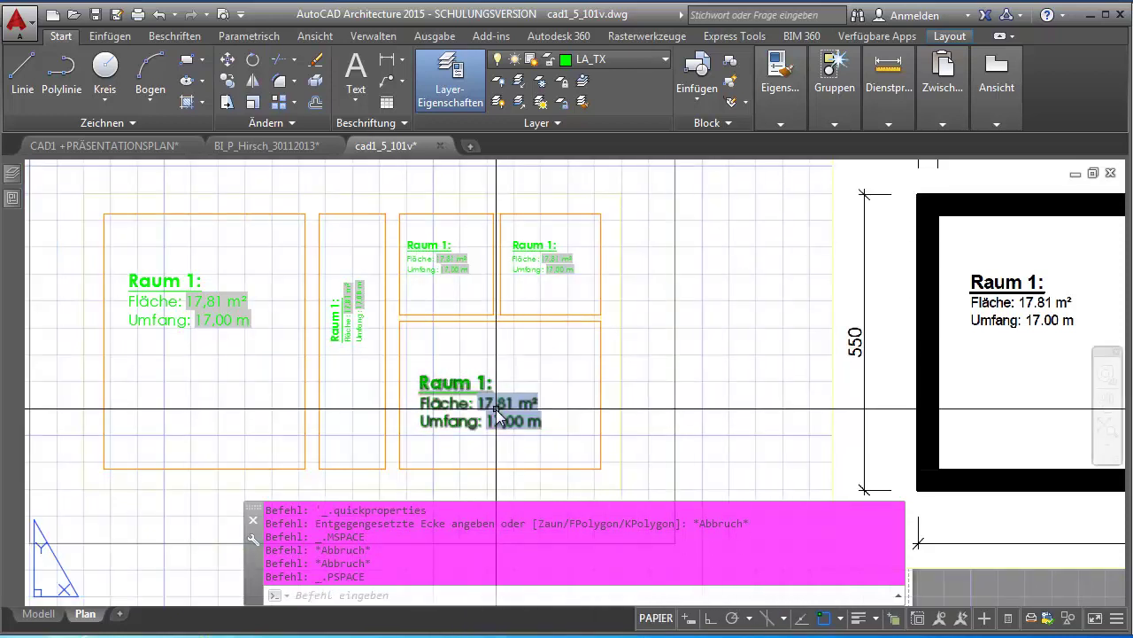
pyautogui.doubleClick(495, 409)
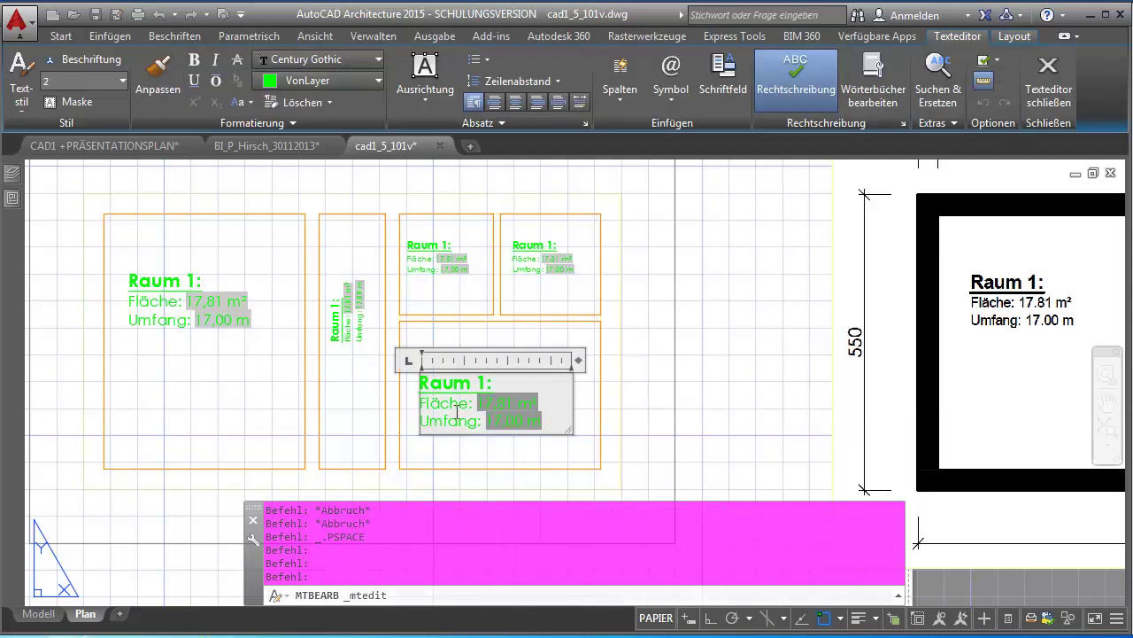
pyautogui.moveTo(540, 421); pyautogui.dragTo(422, 400)
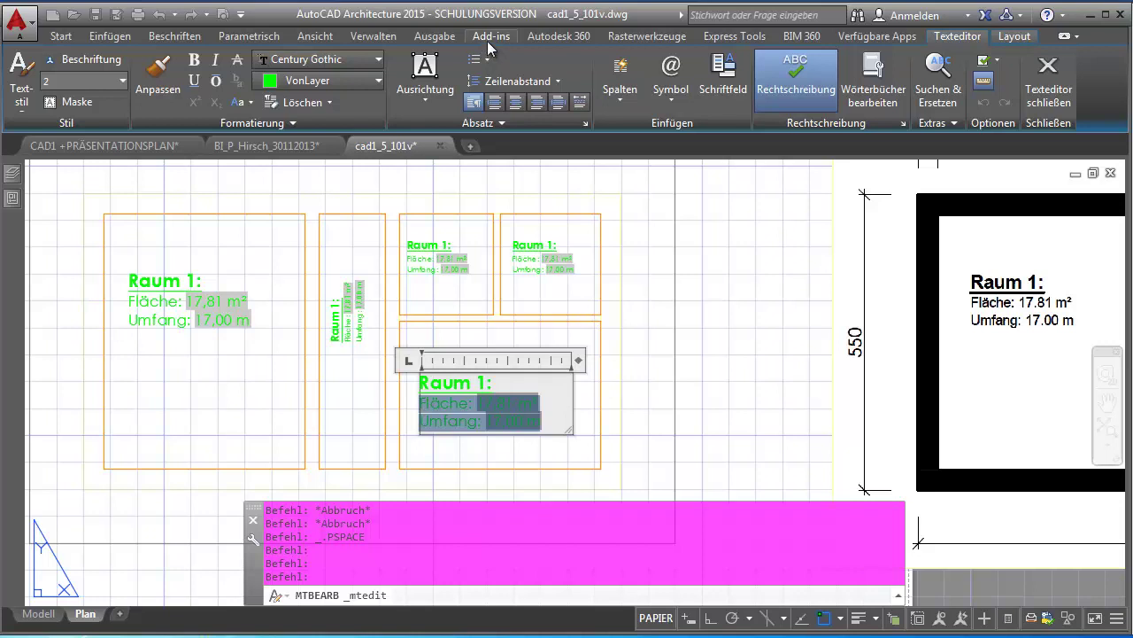
pyautogui.click(164, 74)
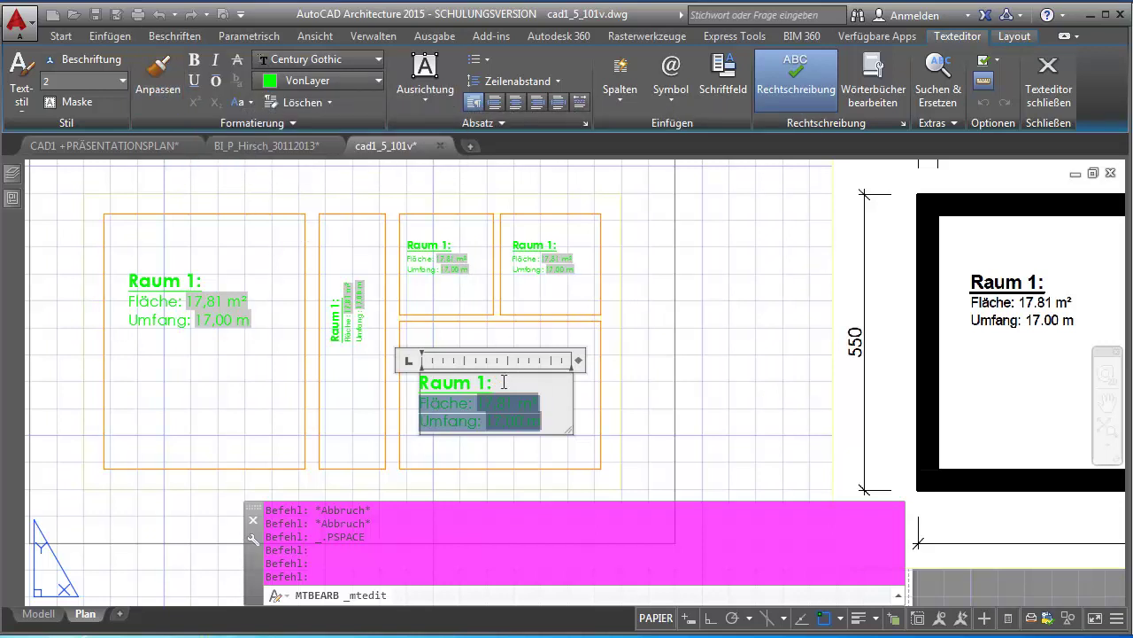
pyautogui.moveTo(504, 382); pyautogui.dragTo(410, 376)
pyautogui.click(158, 72)
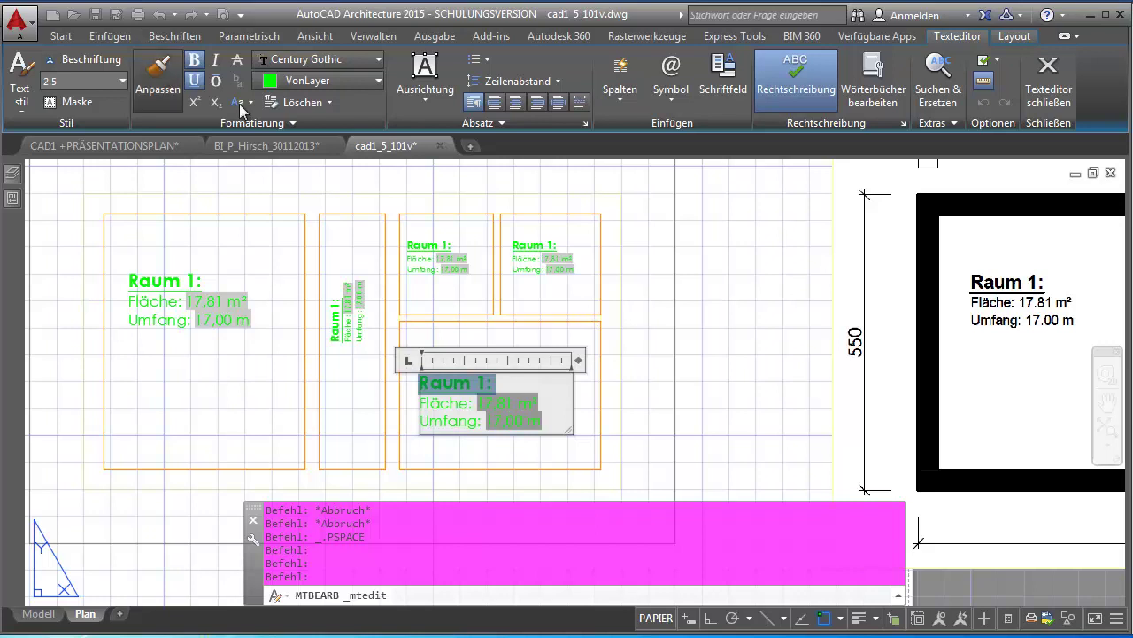
pyautogui.moveTo(556, 424); pyautogui.dragTo(420, 397)
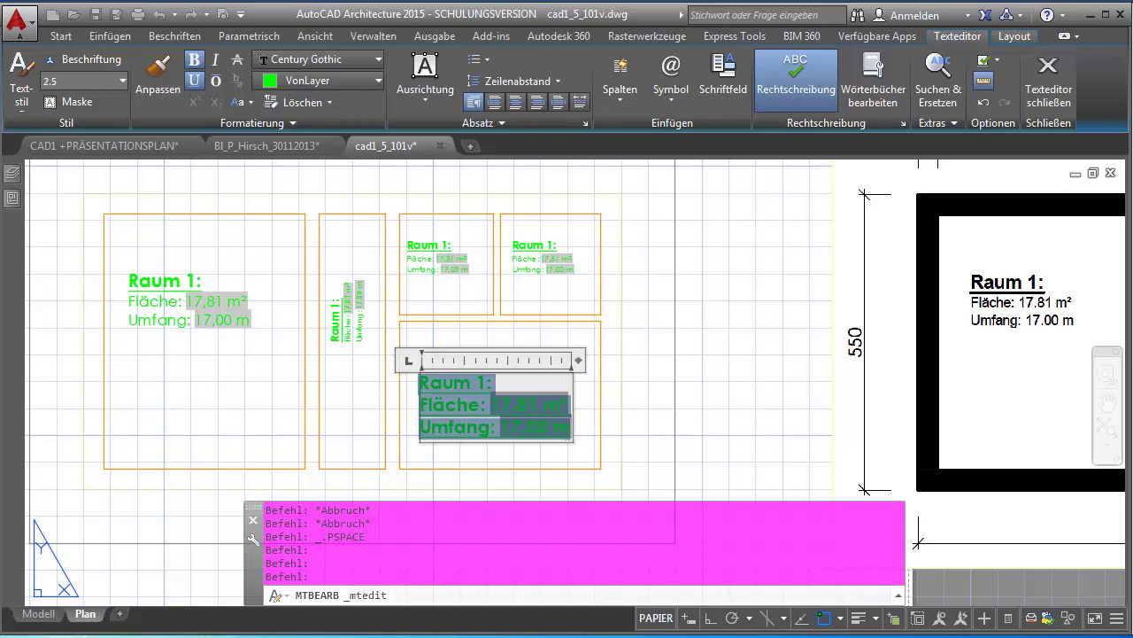
pyautogui.click(649, 392)
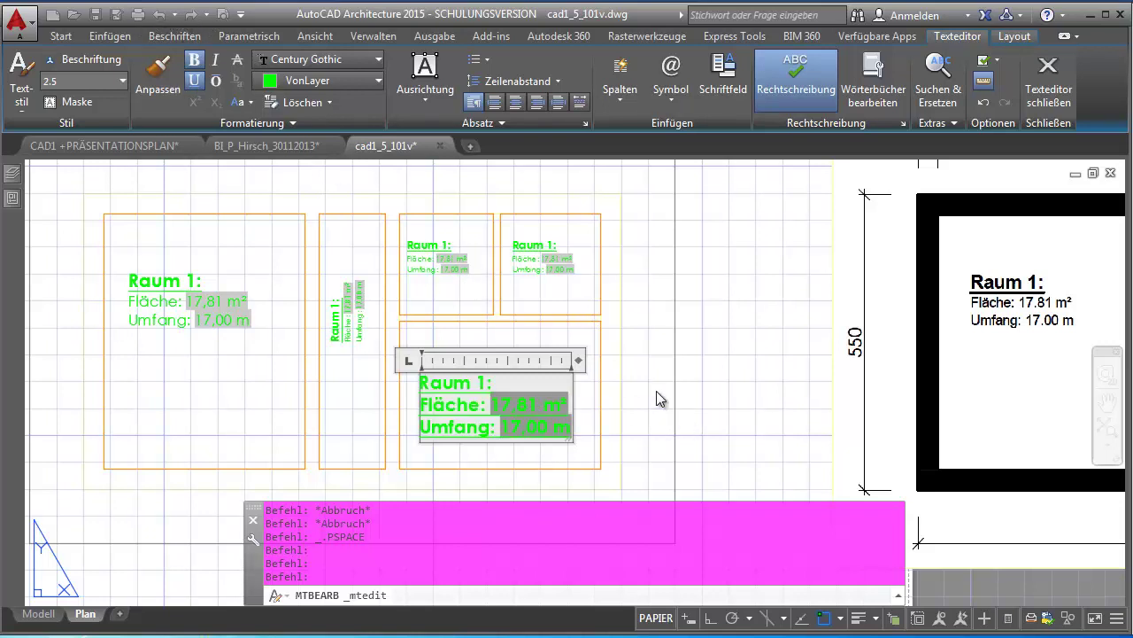
pyautogui.click(160, 15)
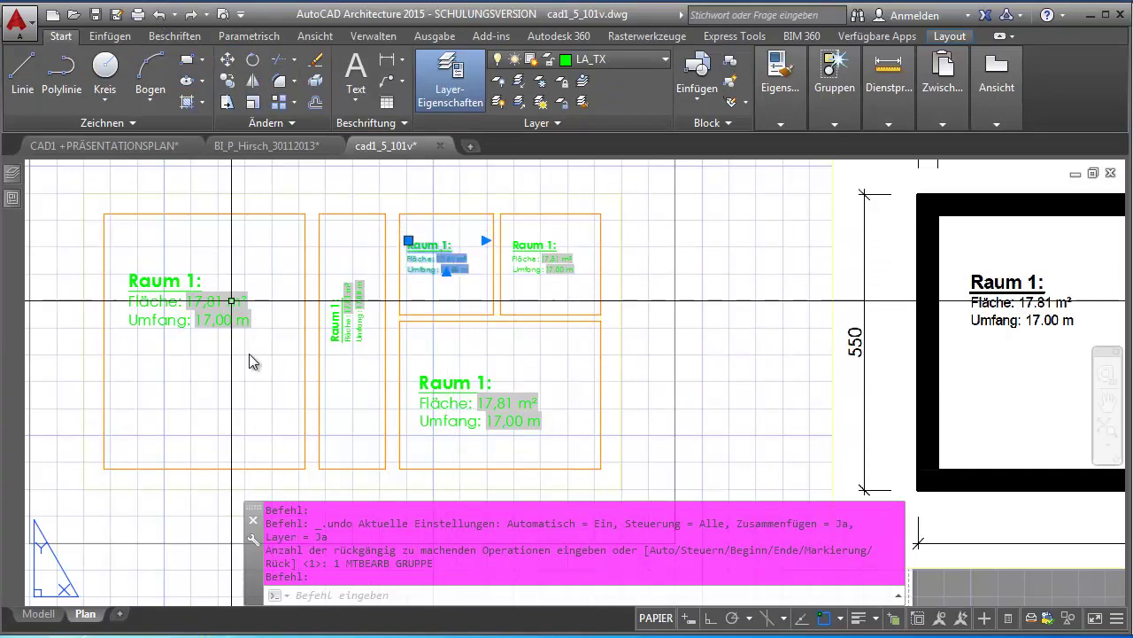
pyautogui.scroll(-2, 457, 305)
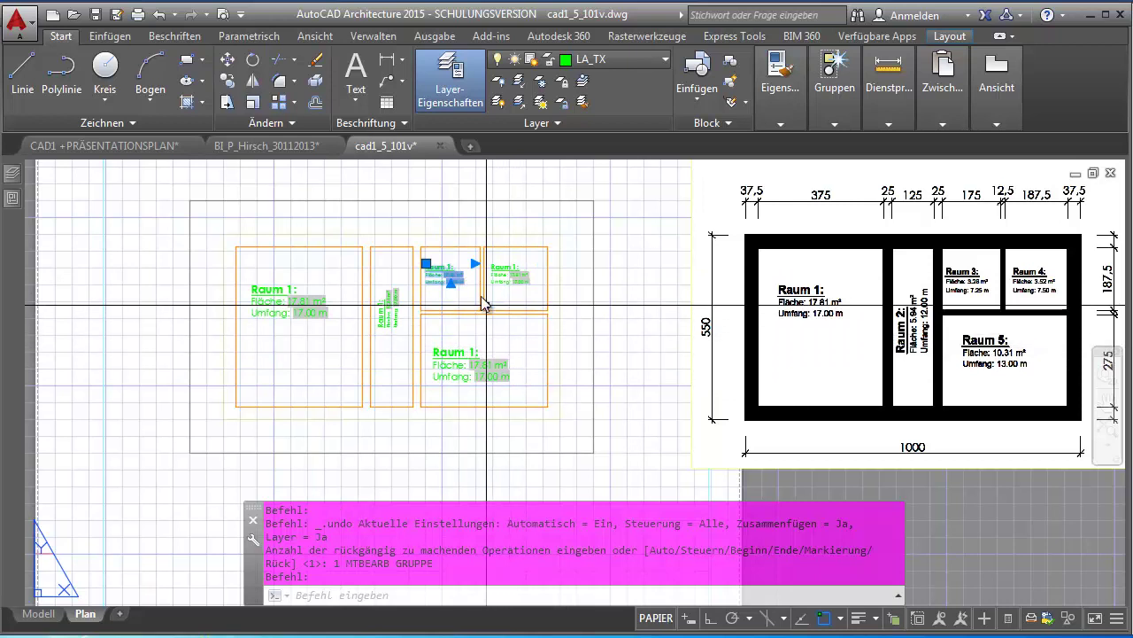
pyautogui.scroll(2, 478, 285)
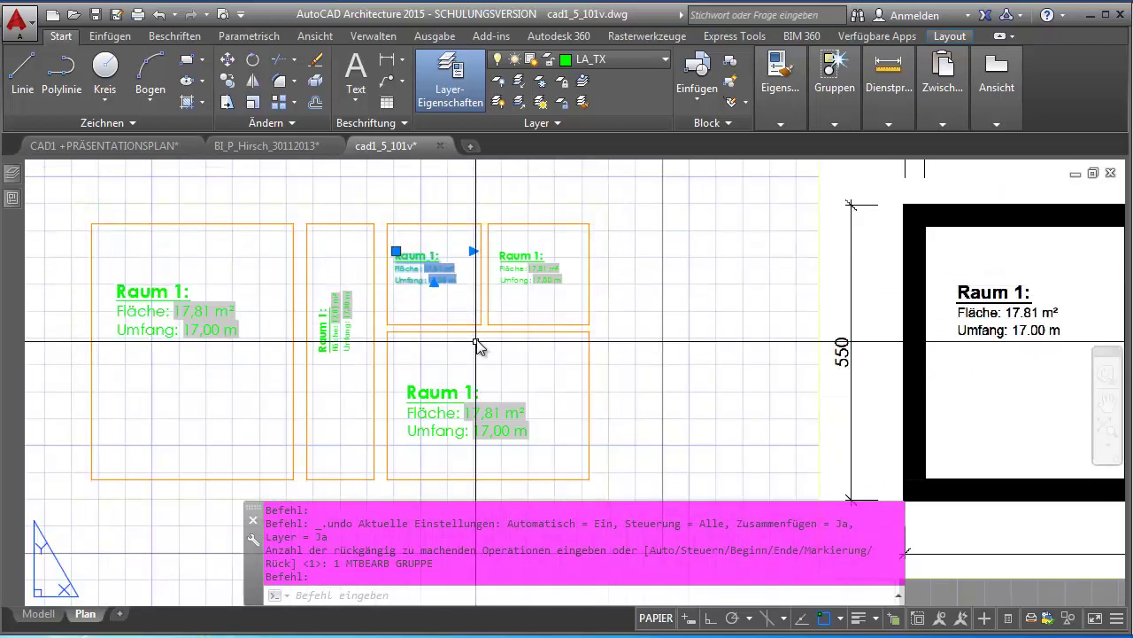
pyautogui.press('Escape')
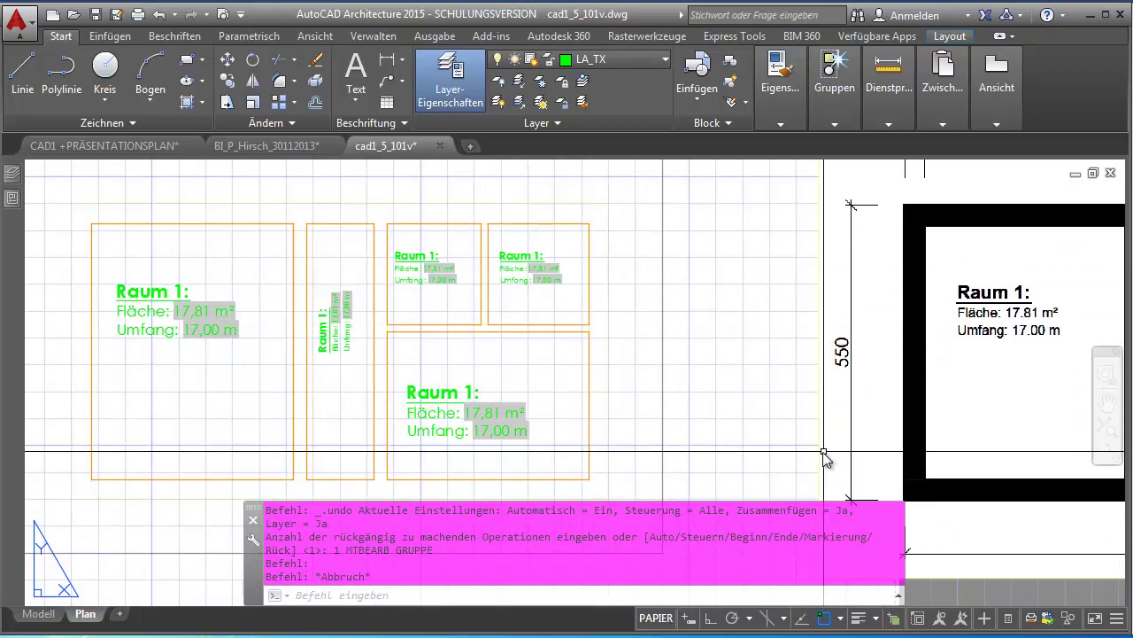
pyautogui.scroll(-1, 493, 376)
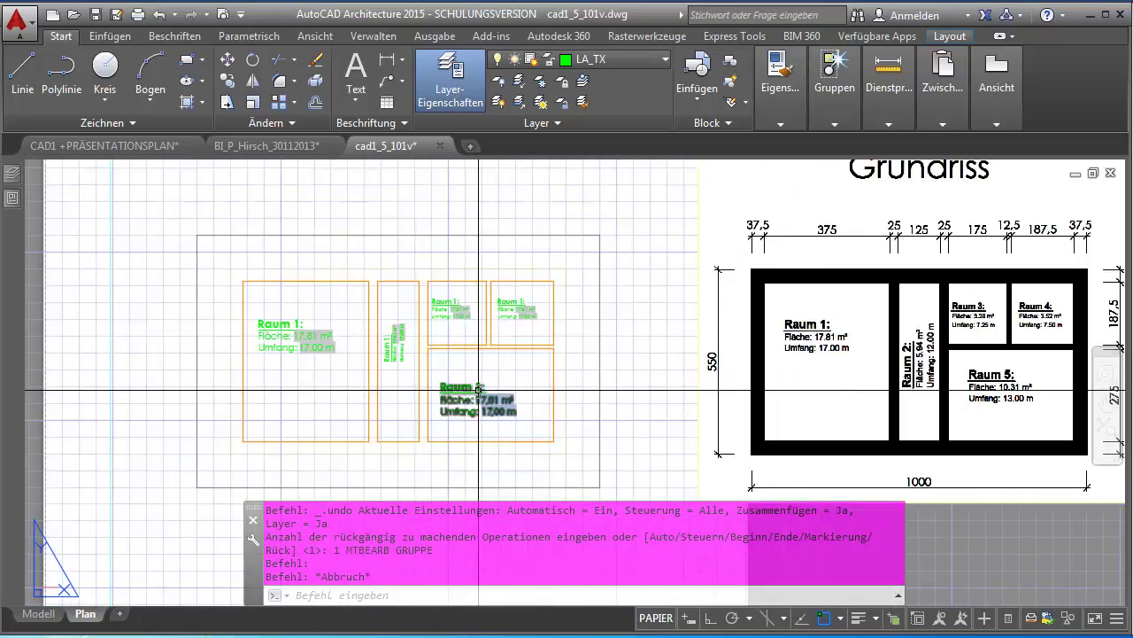
pyautogui.scroll(-1, 518, 338)
pyautogui.moveTo(518, 337); pyautogui.dragTo(522, 323, button='middle')
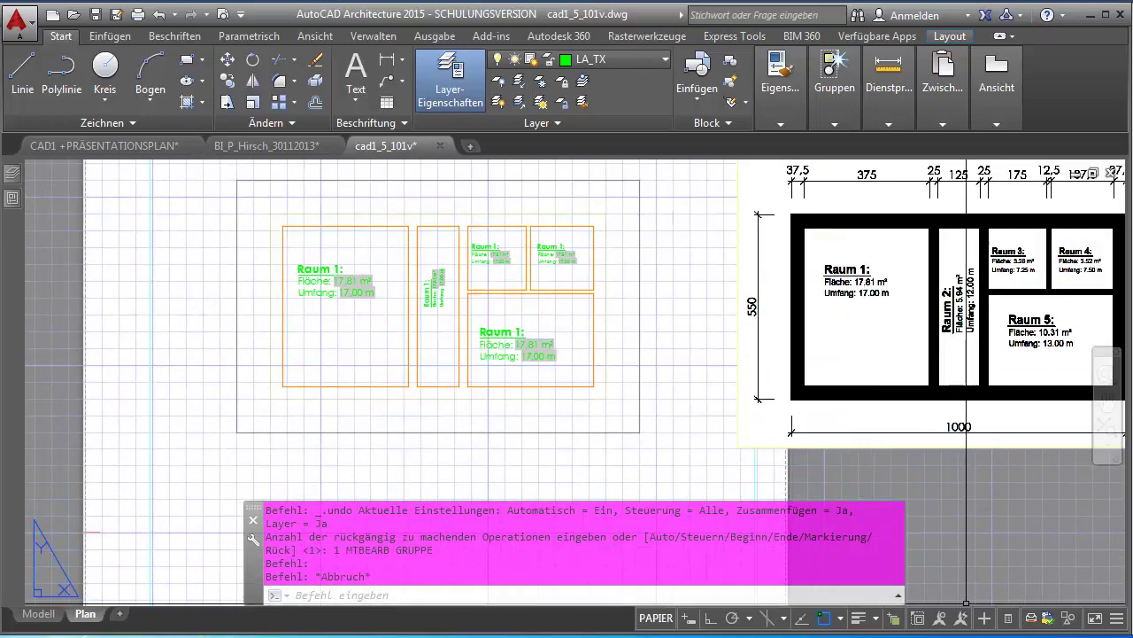